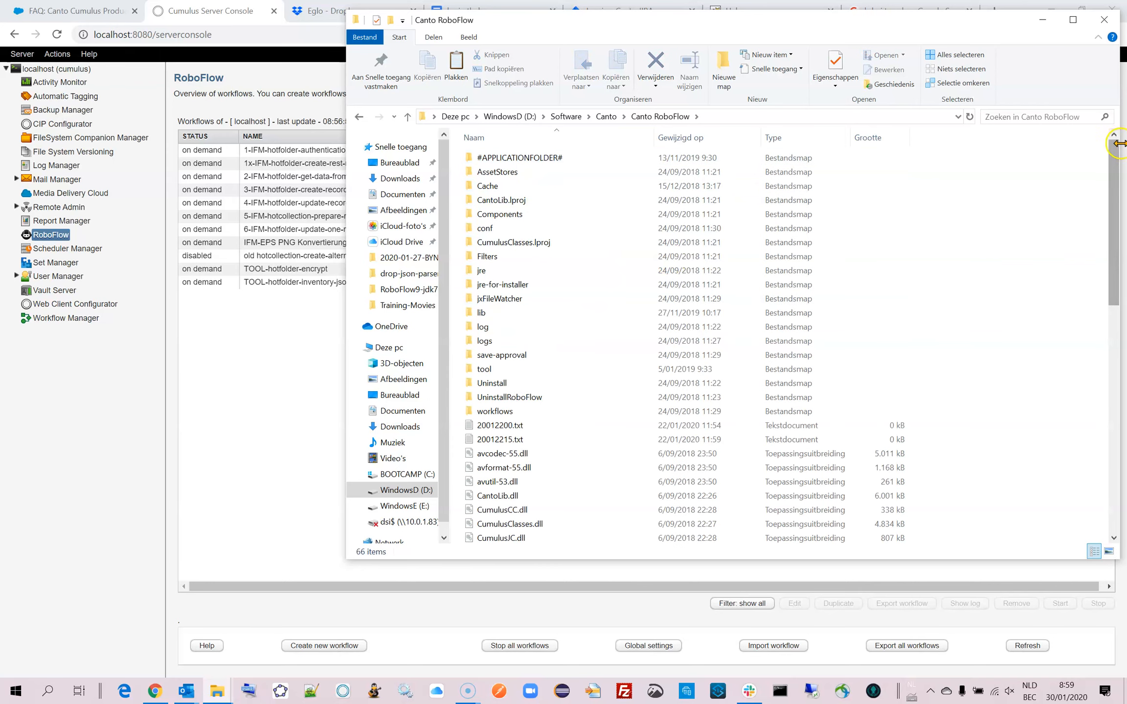
Open versions.txt in the Canto RoboFlow folder to read the installed version, and close the file.
{"action": "left_click_drag", "start_coordinate": [1113, 159], "coordinate": [1114, 383]}
{"action": "double_click", "coordinate": [506, 508]}
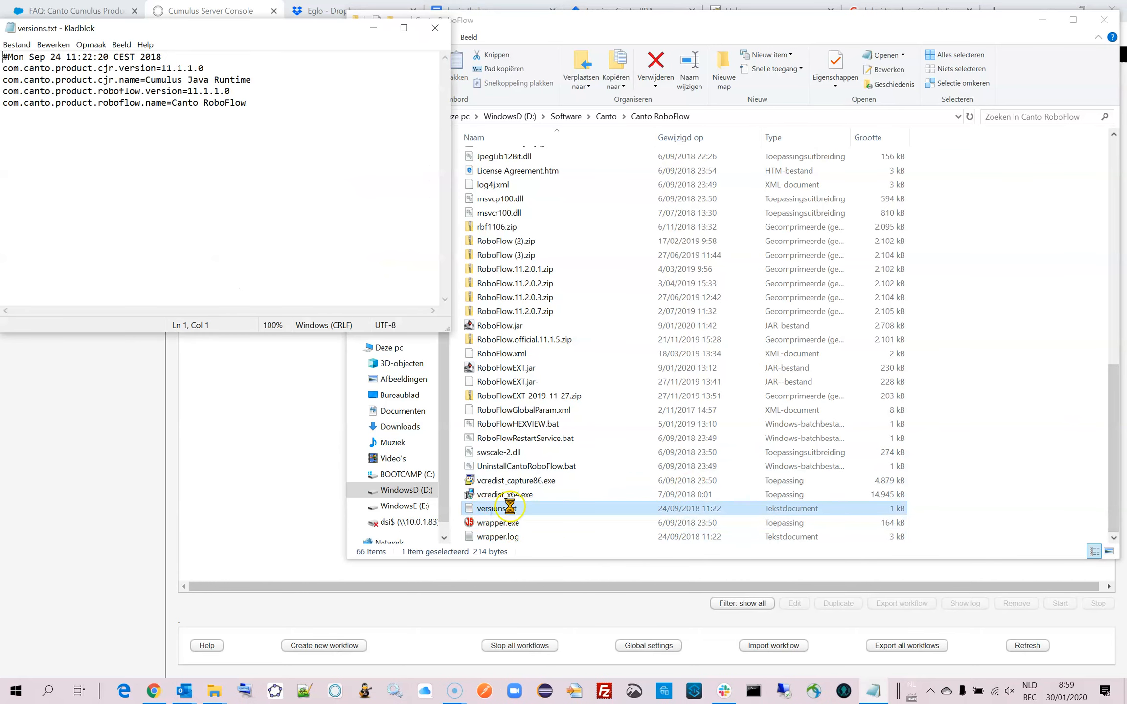
{"action": "left_click_drag", "start_coordinate": [157, 28], "coordinate": [188, 43]}
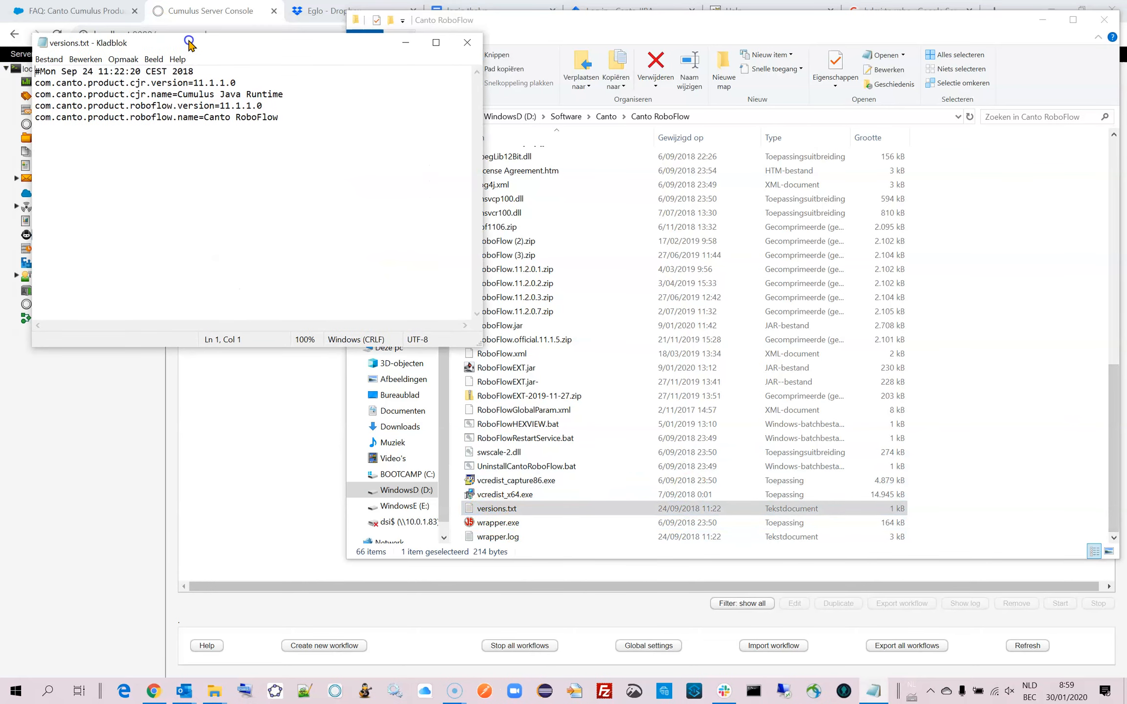
{"action": "left_click_drag", "start_coordinate": [35, 71], "coordinate": [283, 119]}
{"action": "left_click", "coordinate": [297, 123]}
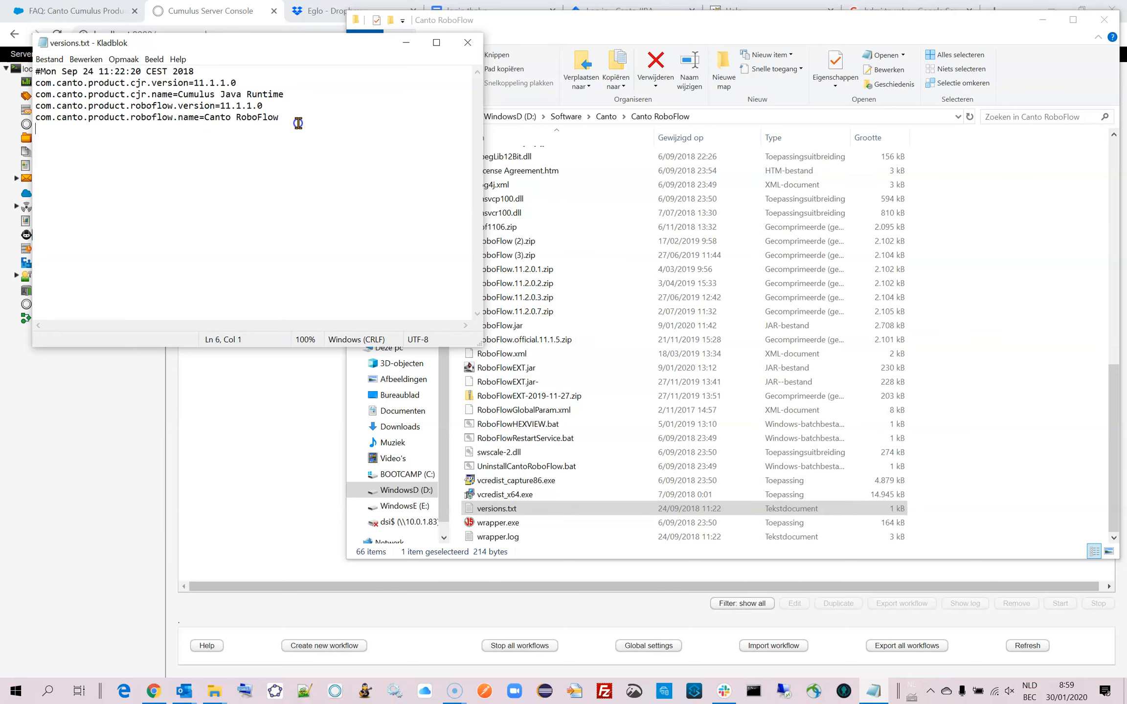
{"action": "left_click", "coordinate": [467, 42]}
Show the version info in the log of the TOOL-hotfolder-encrypt workflow, review the RoboflowWAP and Roboflow version entries, and close the log.
{"action": "left_click", "coordinate": [310, 322]}
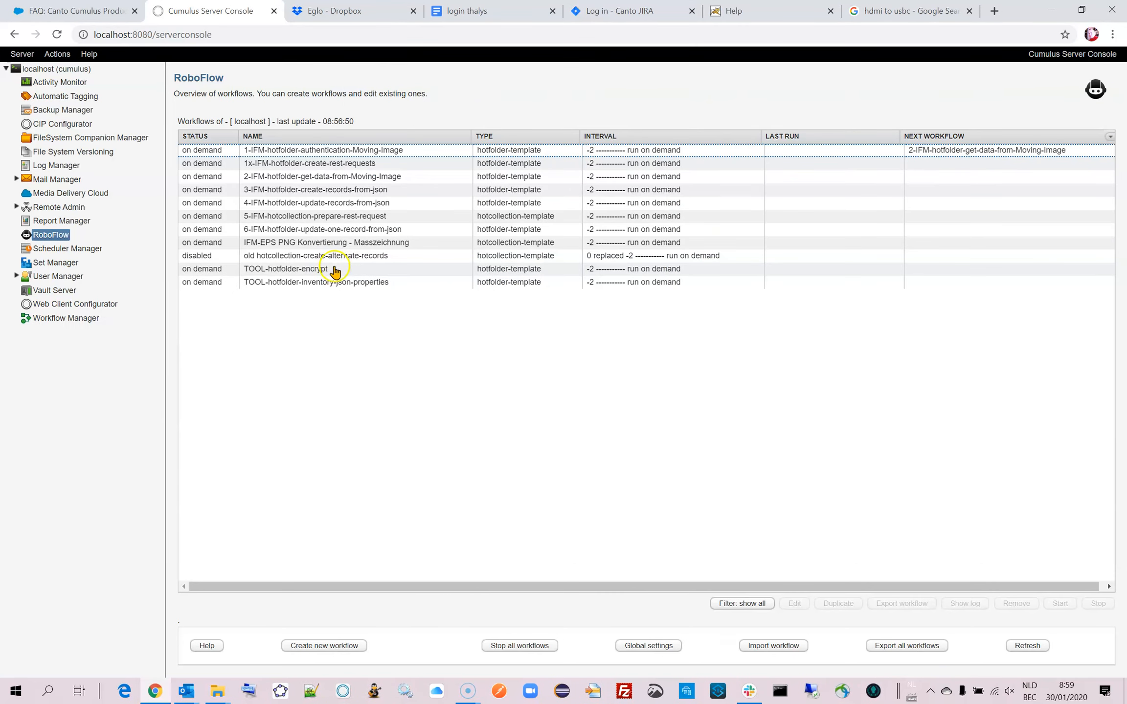
{"action": "left_click", "coordinate": [335, 270]}
{"action": "left_click", "coordinate": [964, 606]}
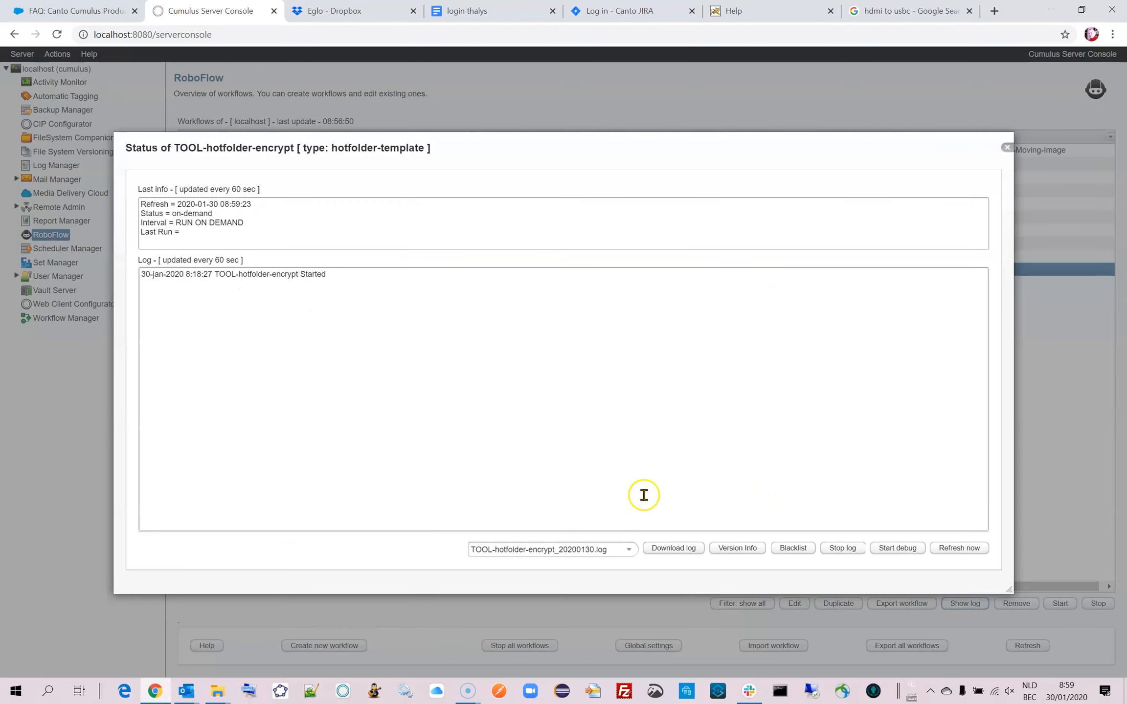
{"action": "left_click", "coordinate": [733, 551]}
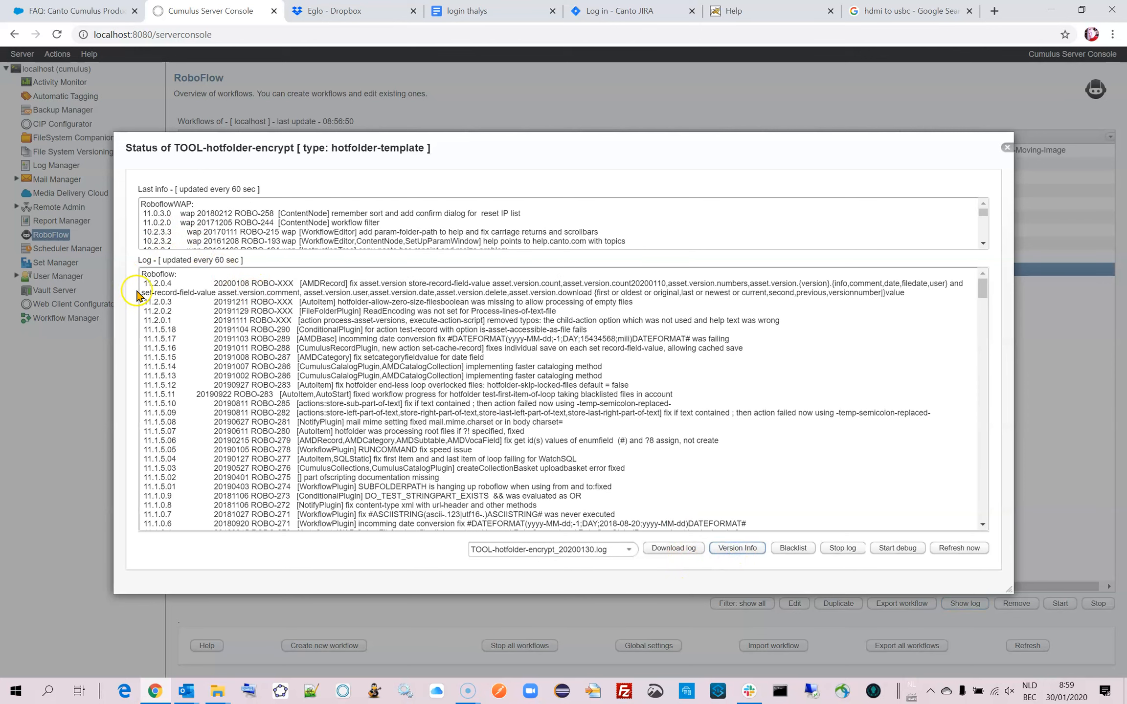
{"action": "left_click_drag", "start_coordinate": [142, 202], "coordinate": [578, 212]}
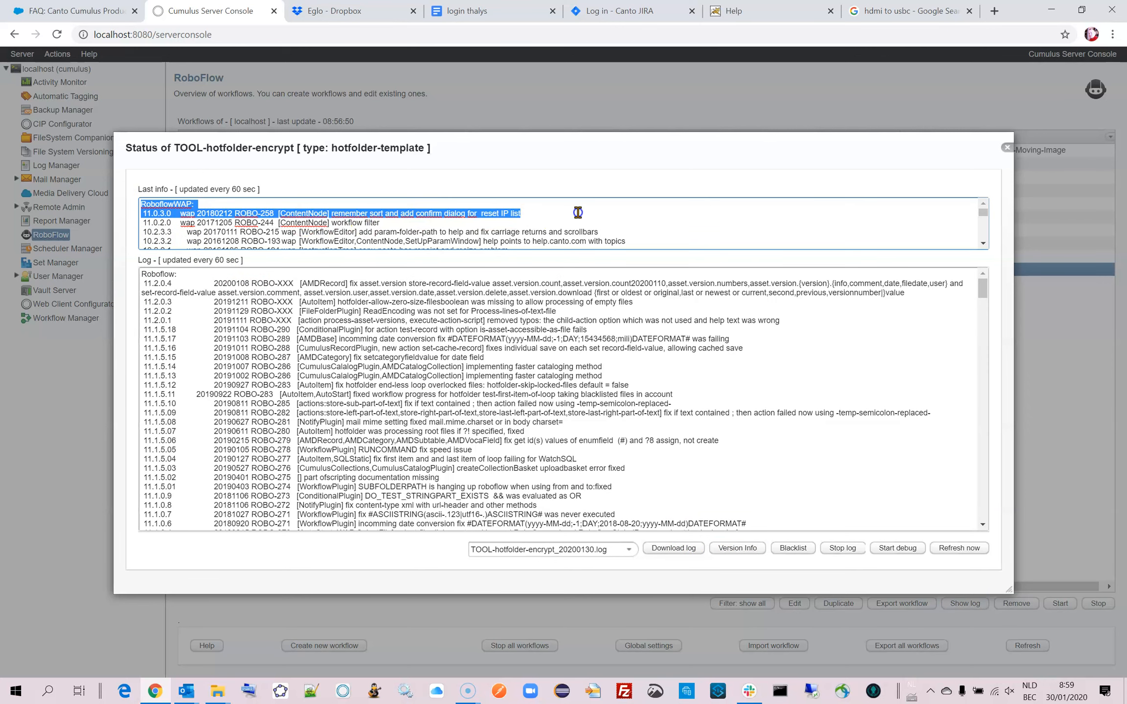
{"action": "left_click", "coordinate": [595, 220]}
{"action": "left_click_drag", "start_coordinate": [141, 277], "coordinate": [744, 346]}
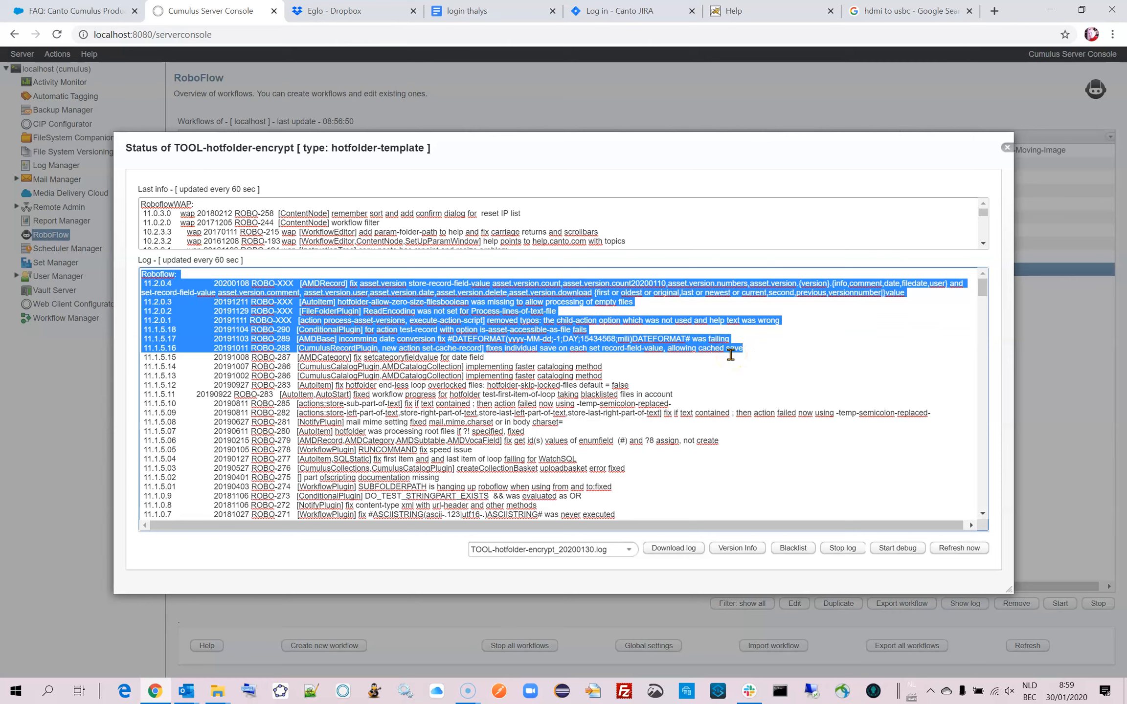
{"action": "left_click", "coordinate": [730, 357]}
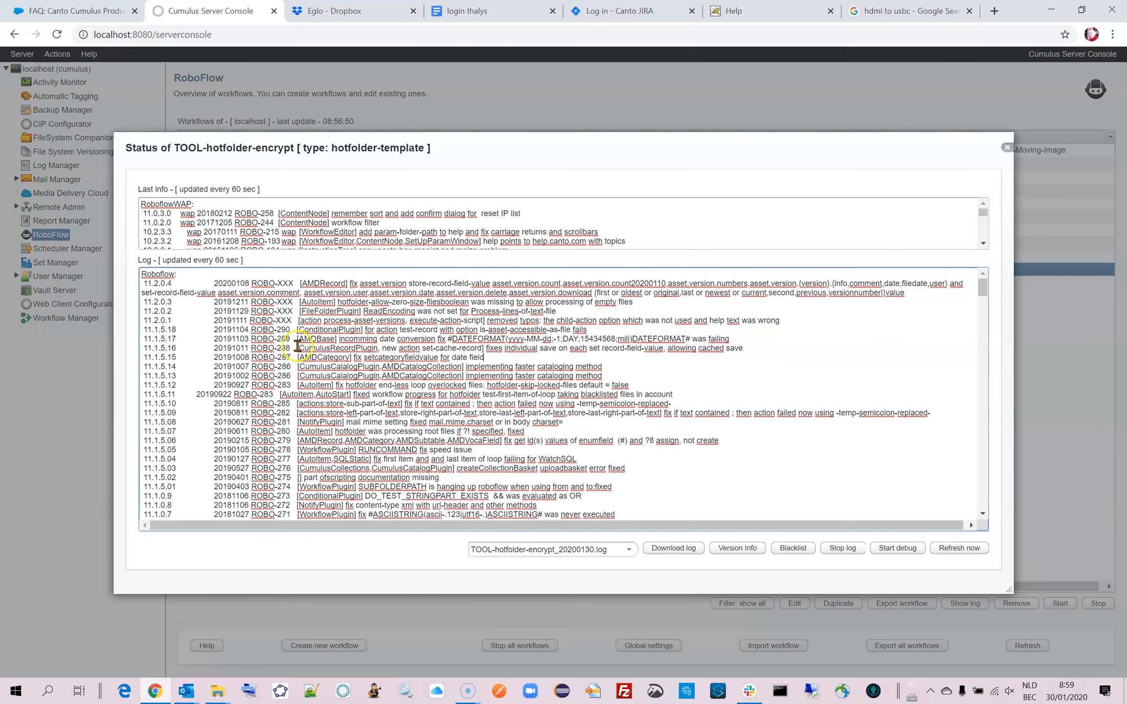
{"action": "left_click_drag", "start_coordinate": [141, 276], "coordinate": [710, 407]}
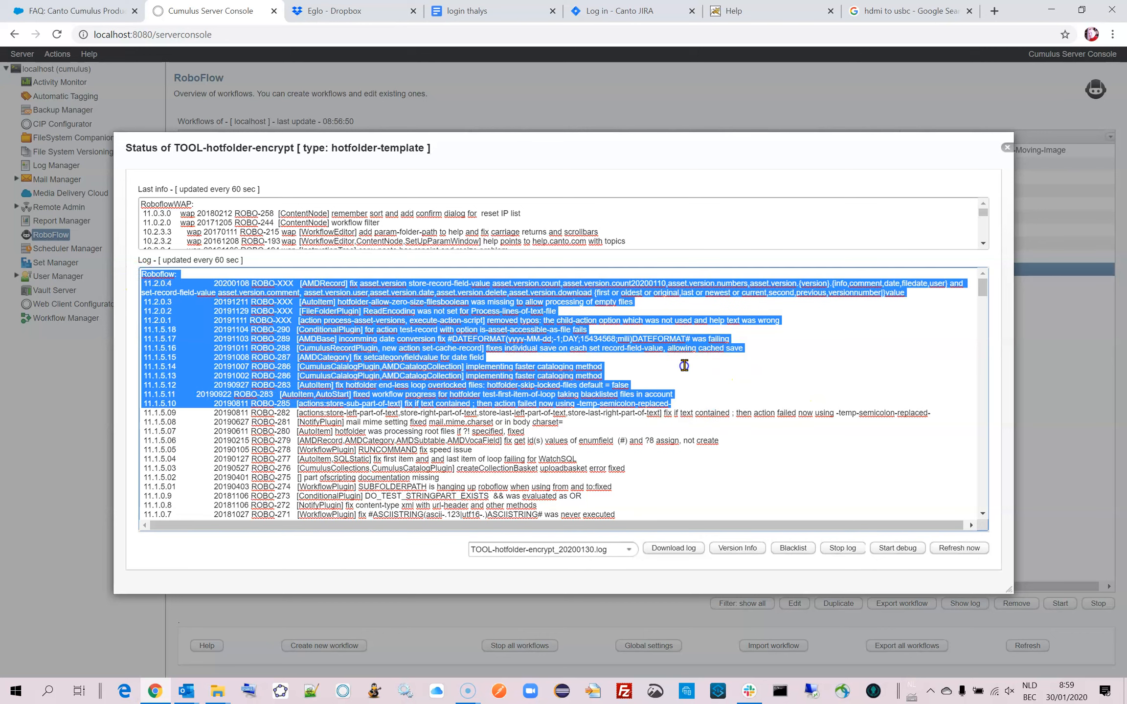
{"action": "left_click", "coordinate": [1007, 146]}
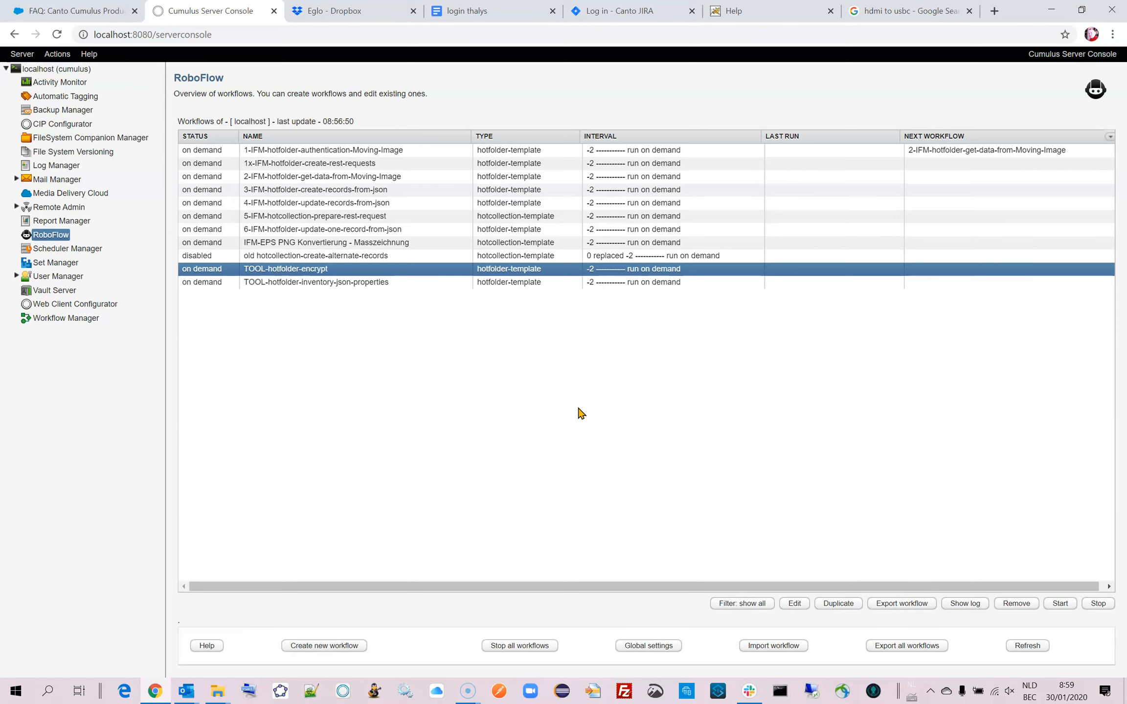
Locate the uninstall batch file in the Canto RoboFlow folder and examine the contents of its UninstallRoboFlow subfolder.
{"action": "left_click", "coordinate": [216, 693]}
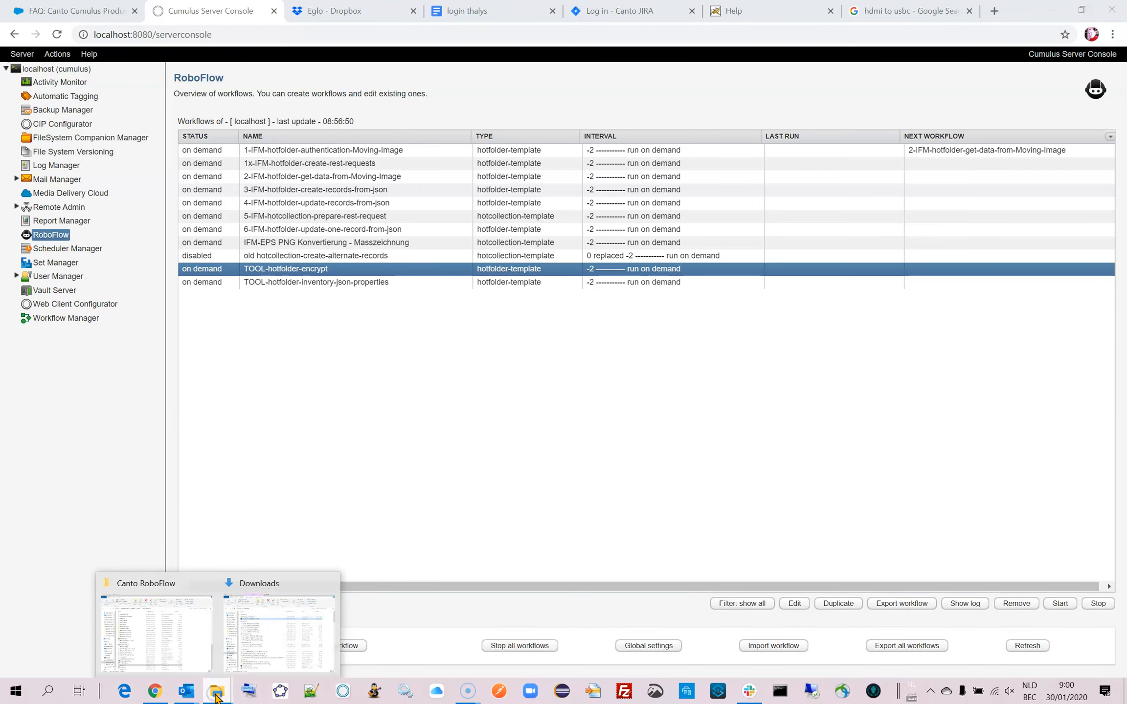
{"action": "left_click", "coordinate": [188, 648]}
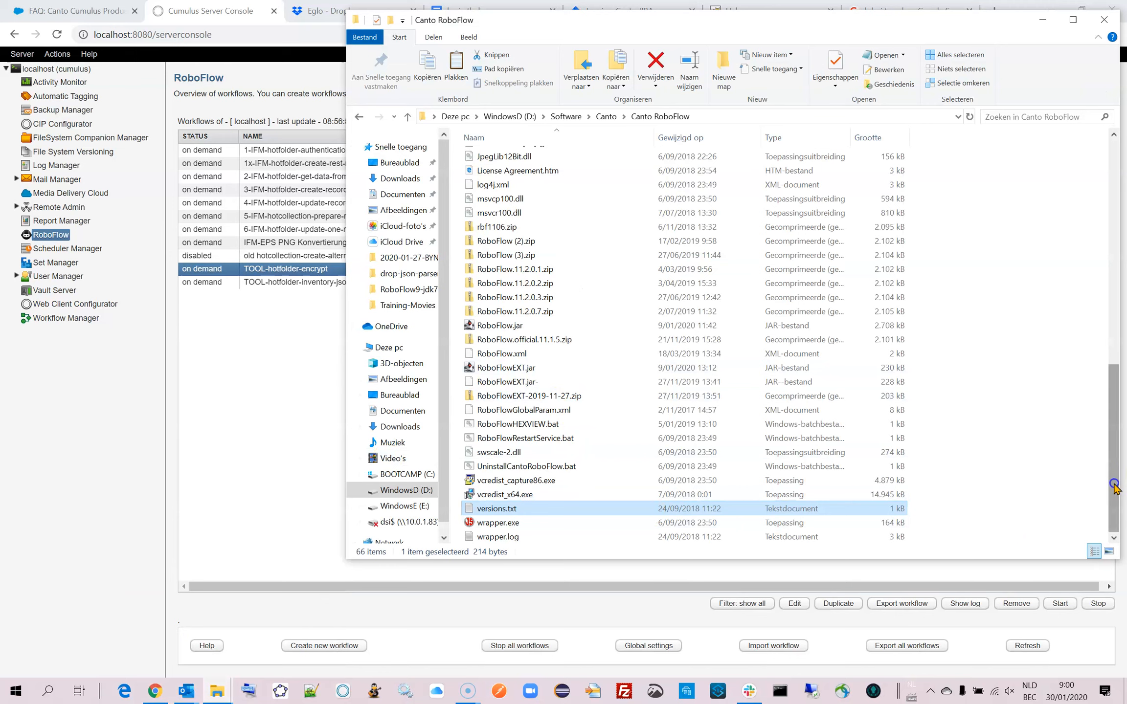
{"action": "left_click", "coordinate": [496, 468]}
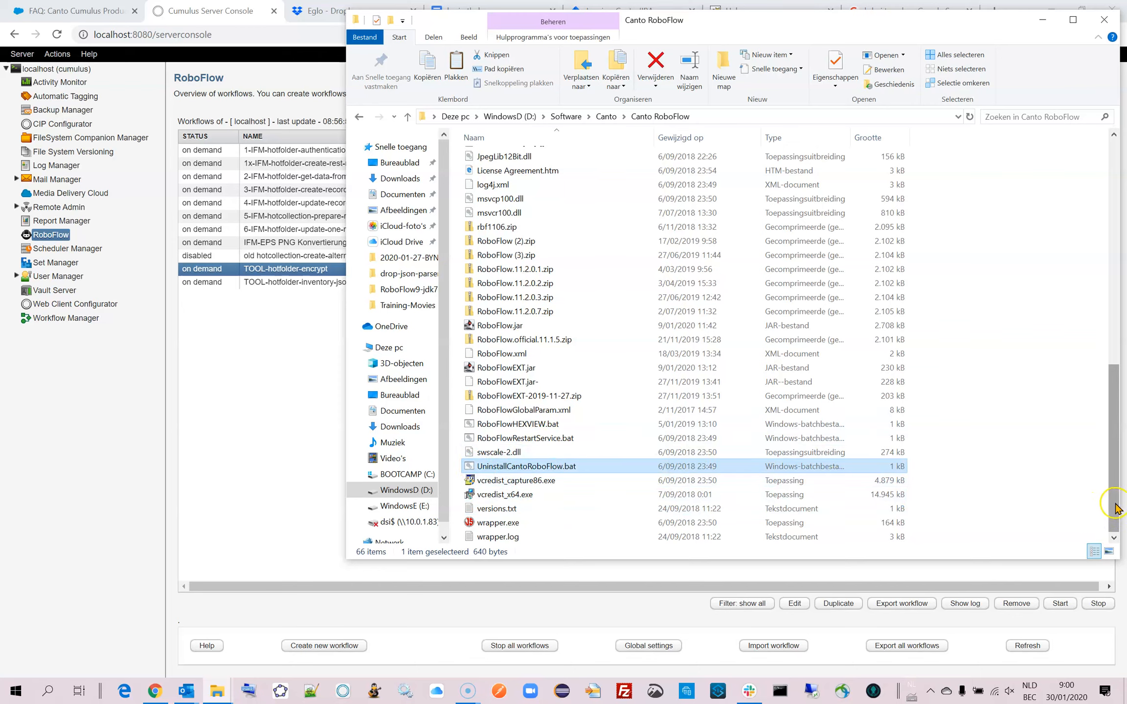
{"action": "left_click_drag", "start_coordinate": [1116, 506], "coordinate": [1116, 302]}
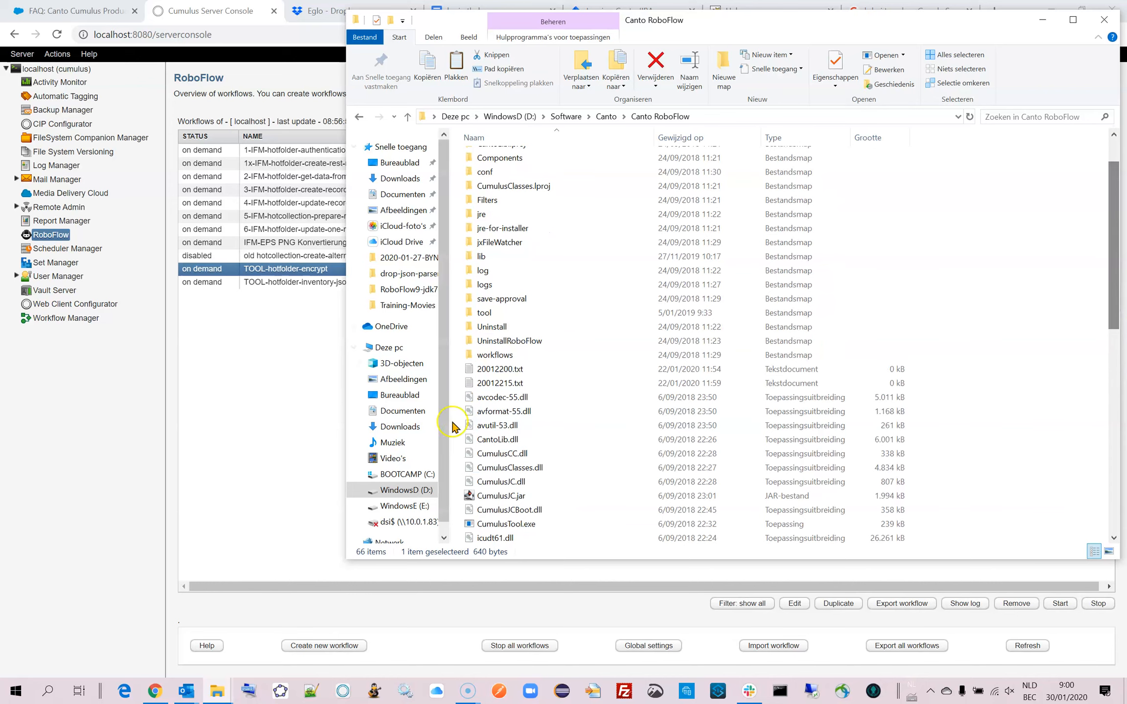
{"action": "left_click", "coordinate": [470, 340]}
{"action": "double_click", "coordinate": [471, 340]}
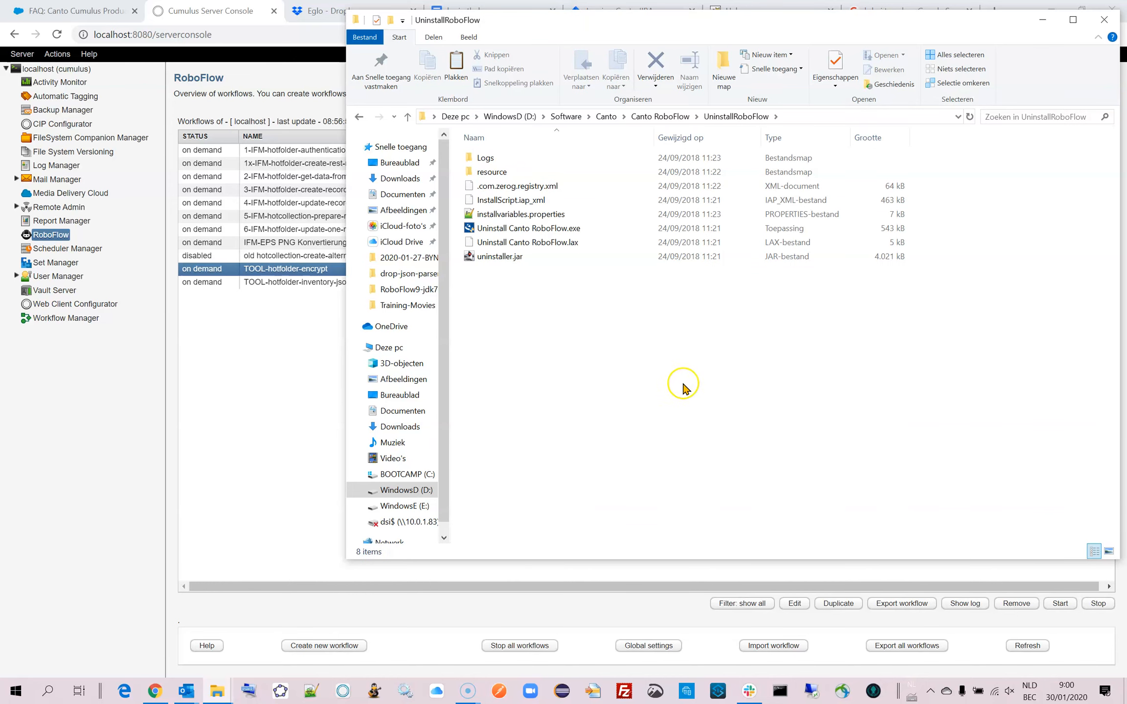
{"action": "left_click", "coordinate": [659, 116]}
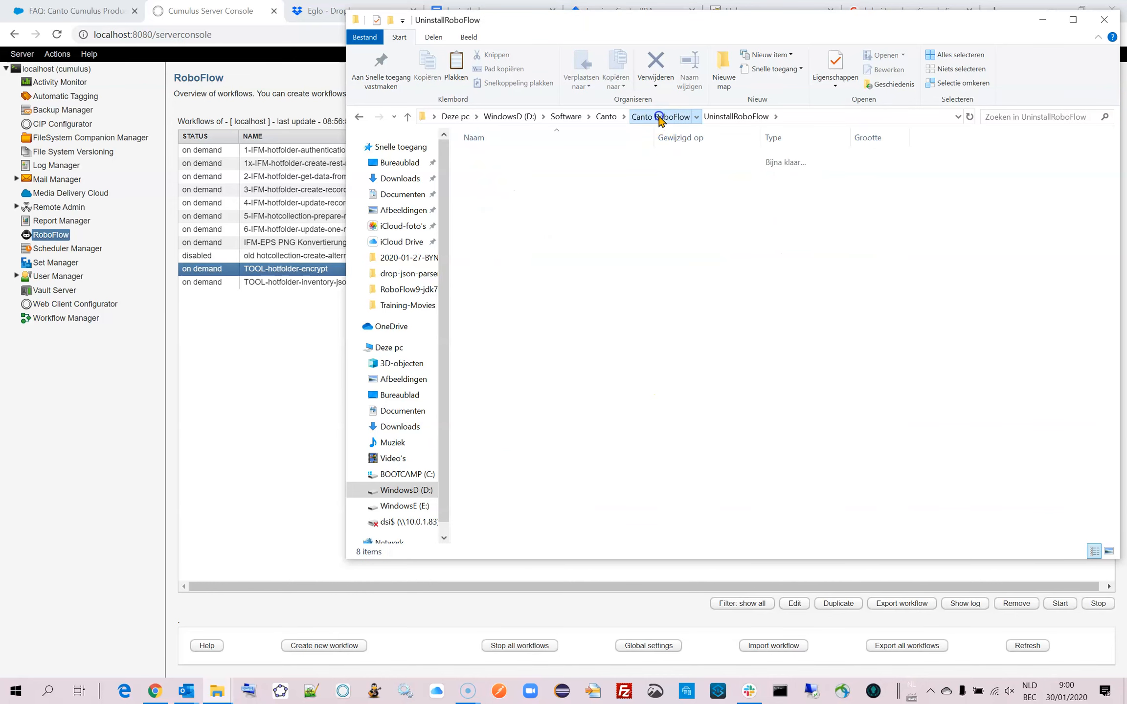
Run UninstallCantoRoboFlow.bat from the Canto RoboFlow folder as administrator.
{"action": "left_click_drag", "start_coordinate": [1114, 223], "coordinate": [1121, 322]}
{"action": "left_click", "coordinate": [469, 400]}
{"action": "left_click_drag", "start_coordinate": [1113, 348], "coordinate": [1117, 481]}
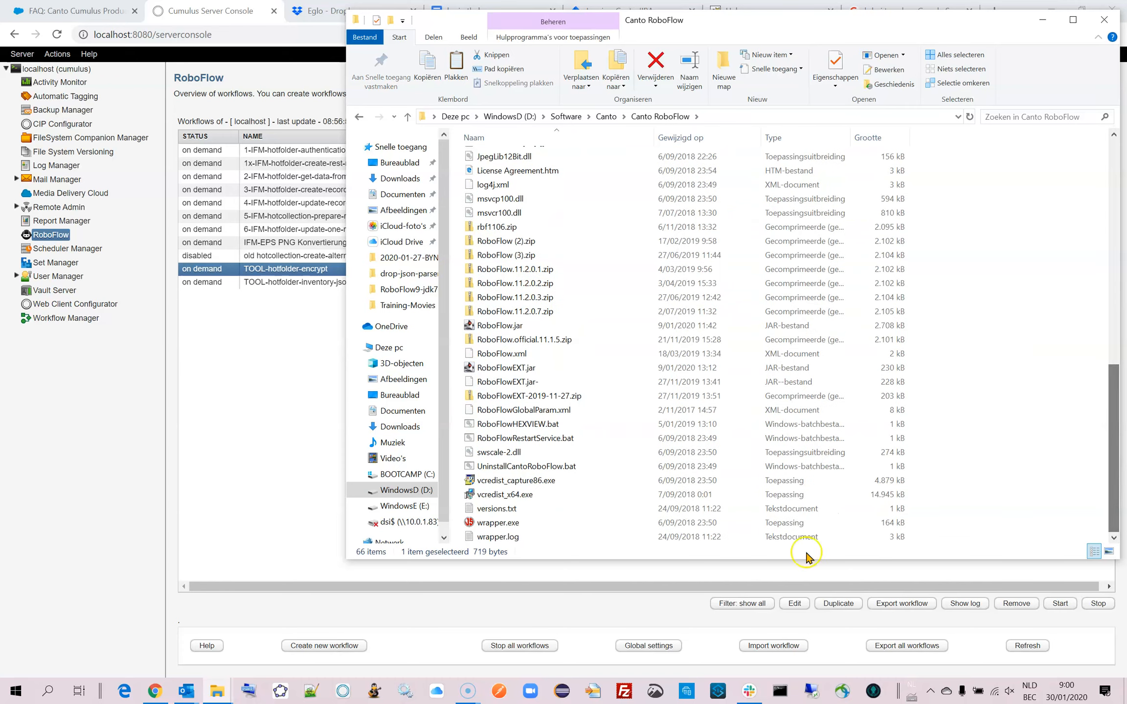
{"action": "left_click", "coordinate": [469, 468]}
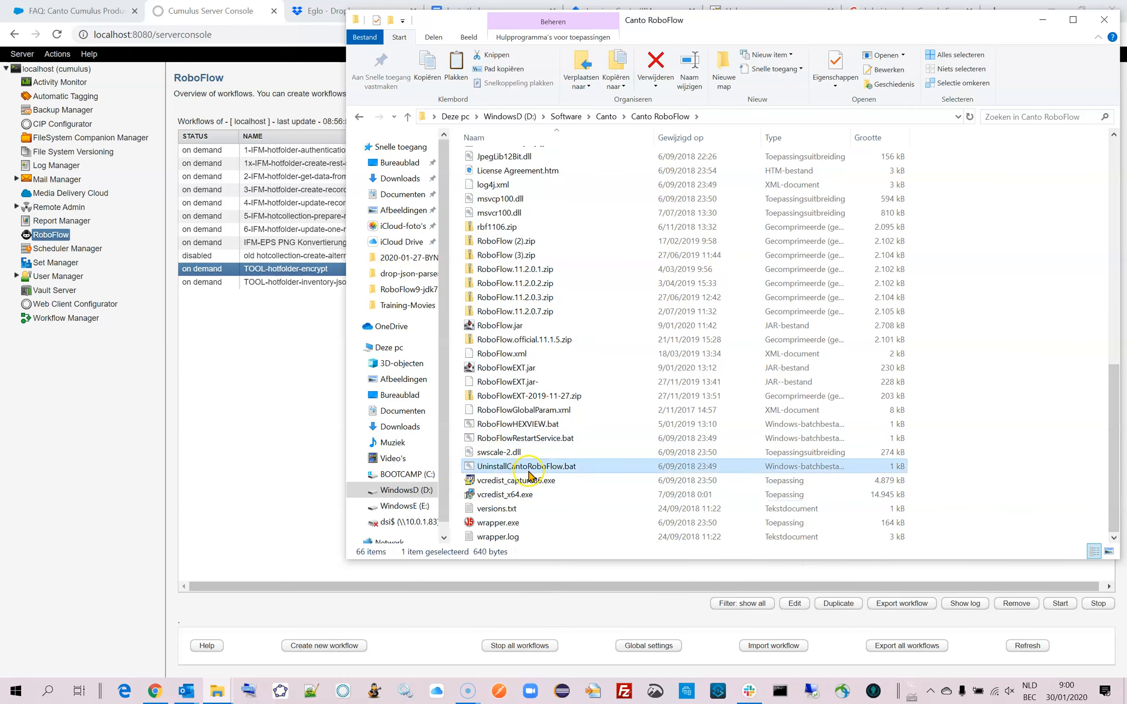
{"action": "right_click", "coordinate": [521, 473]}
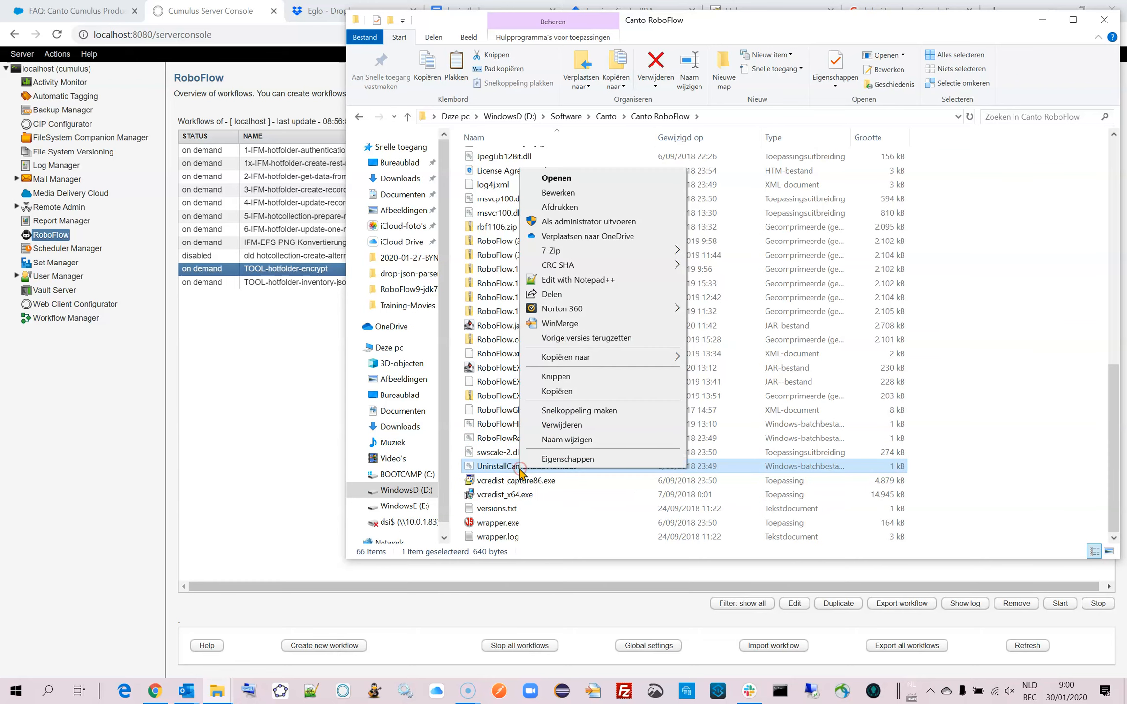
{"action": "left_click", "coordinate": [561, 462]}
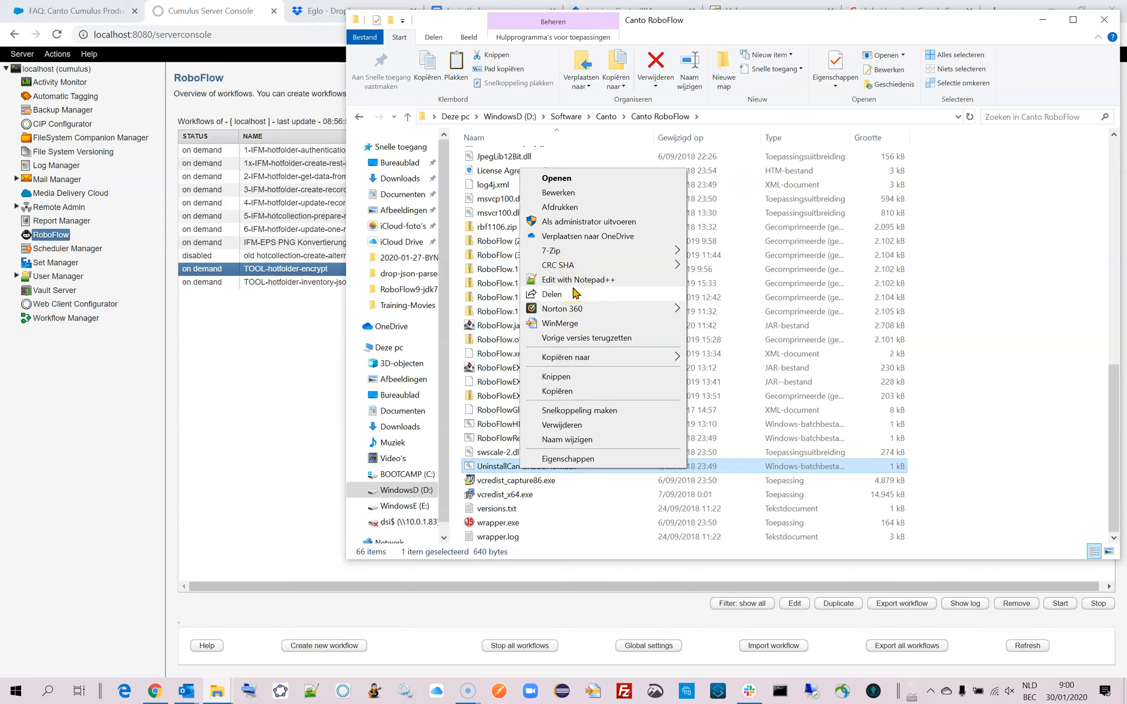
{"action": "left_click", "coordinate": [612, 224]}
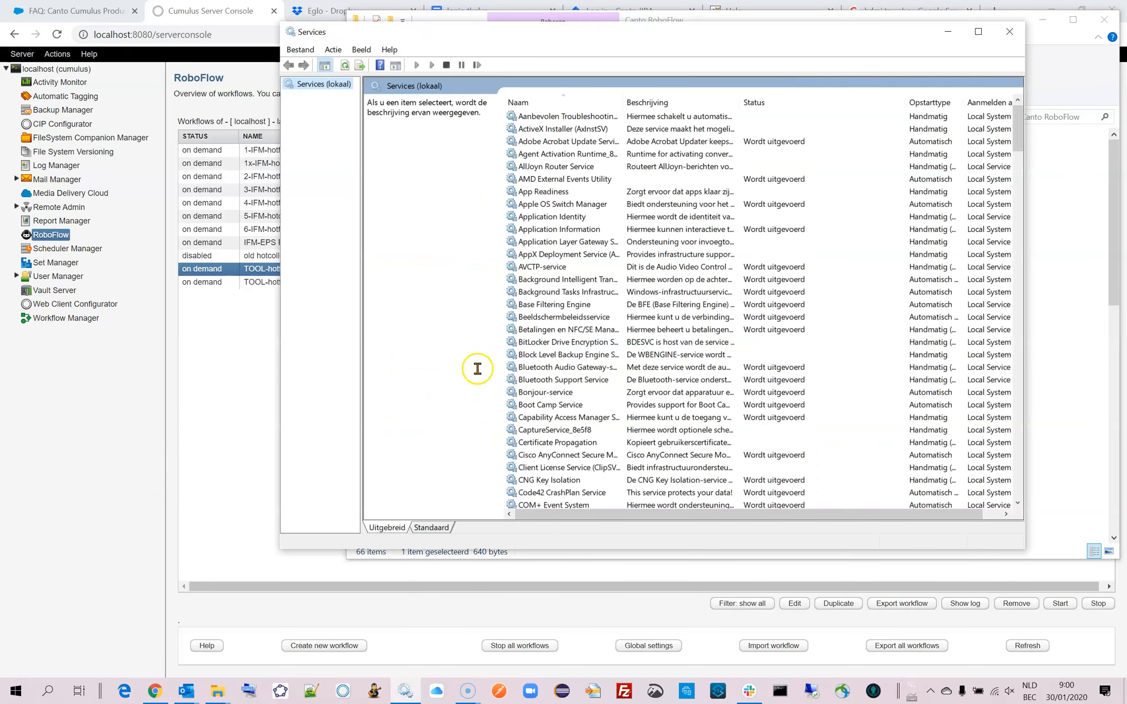
Check the local Windows services list for the Canto RoboFlow service.
{"action": "left_click", "coordinate": [543, 404]}
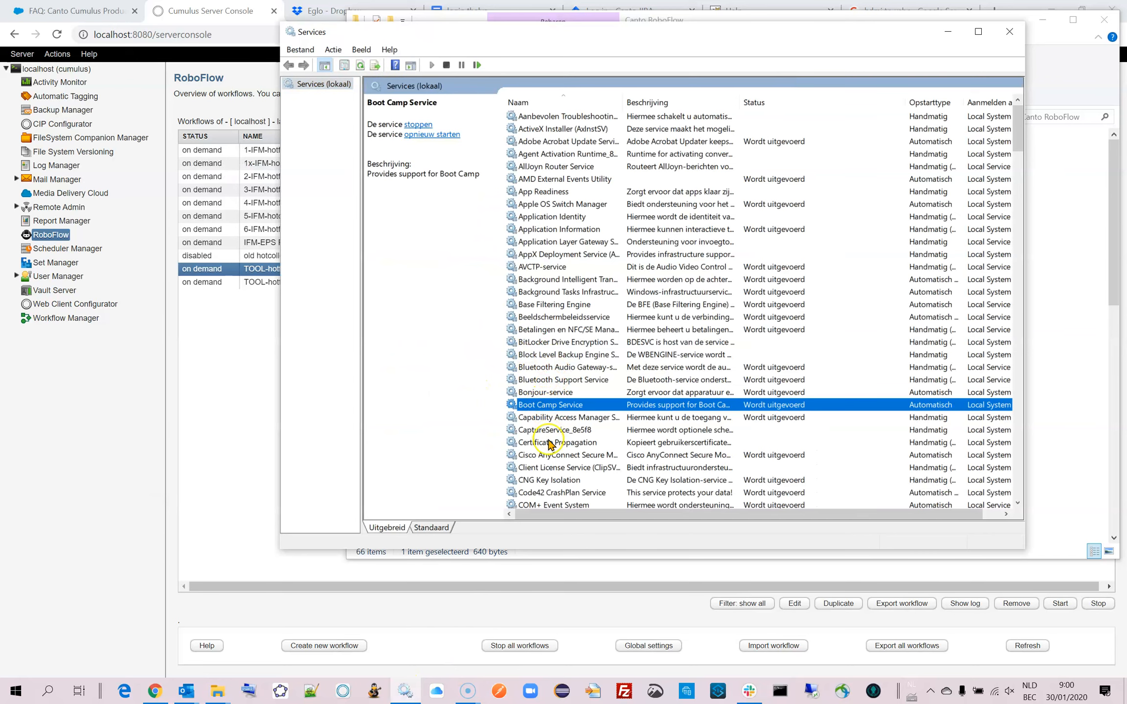
{"action": "left_click", "coordinate": [547, 443]}
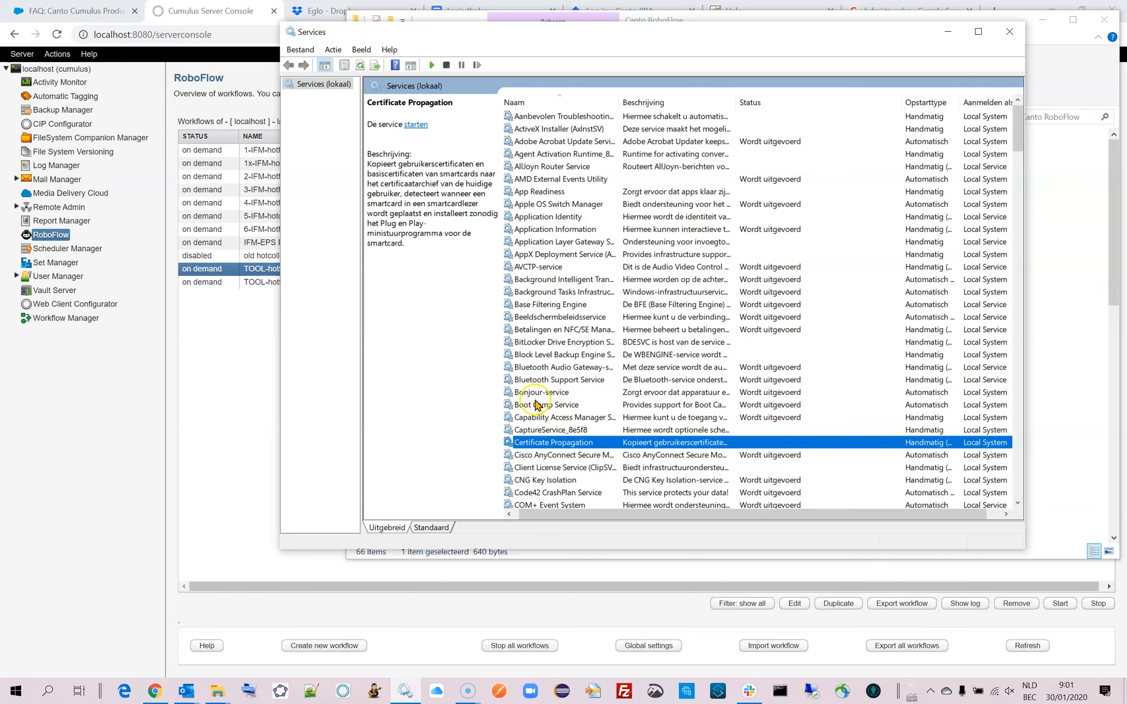
{"action": "left_click", "coordinate": [136, 452]}
Rename the Canto RoboFlow folder inside D:\Software\Canto as Canto RoboFlow-older.
{"action": "left_click", "coordinate": [218, 691]}
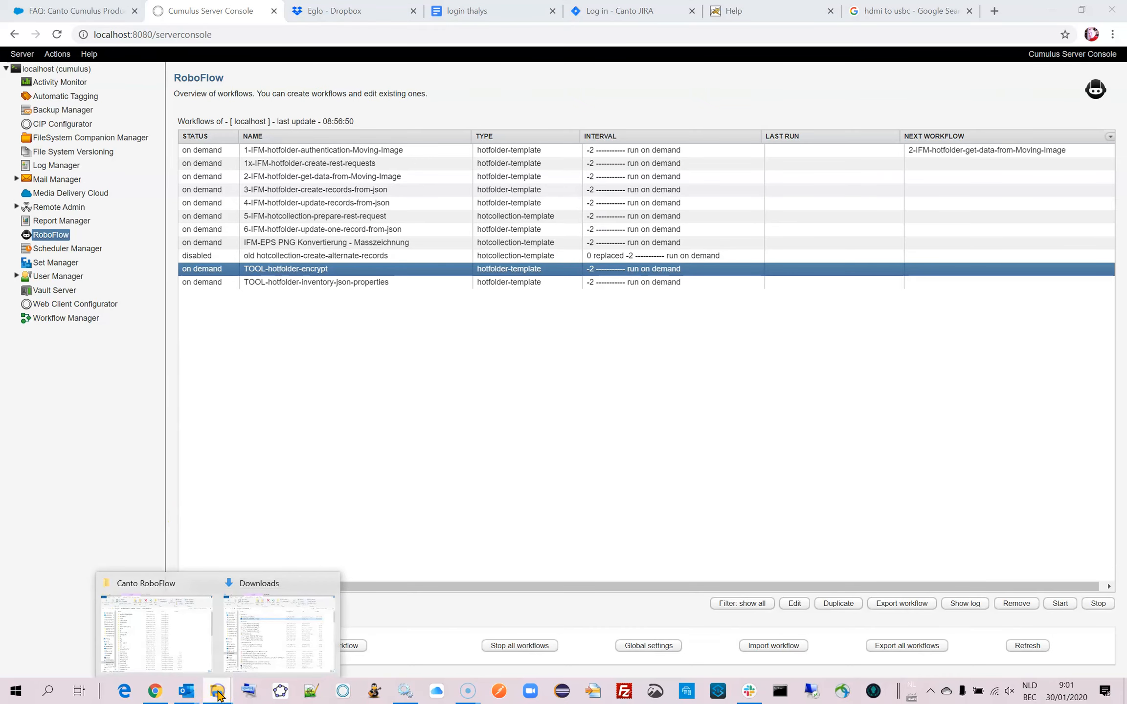
{"action": "left_click", "coordinate": [174, 641]}
{"action": "left_click", "coordinate": [606, 117]}
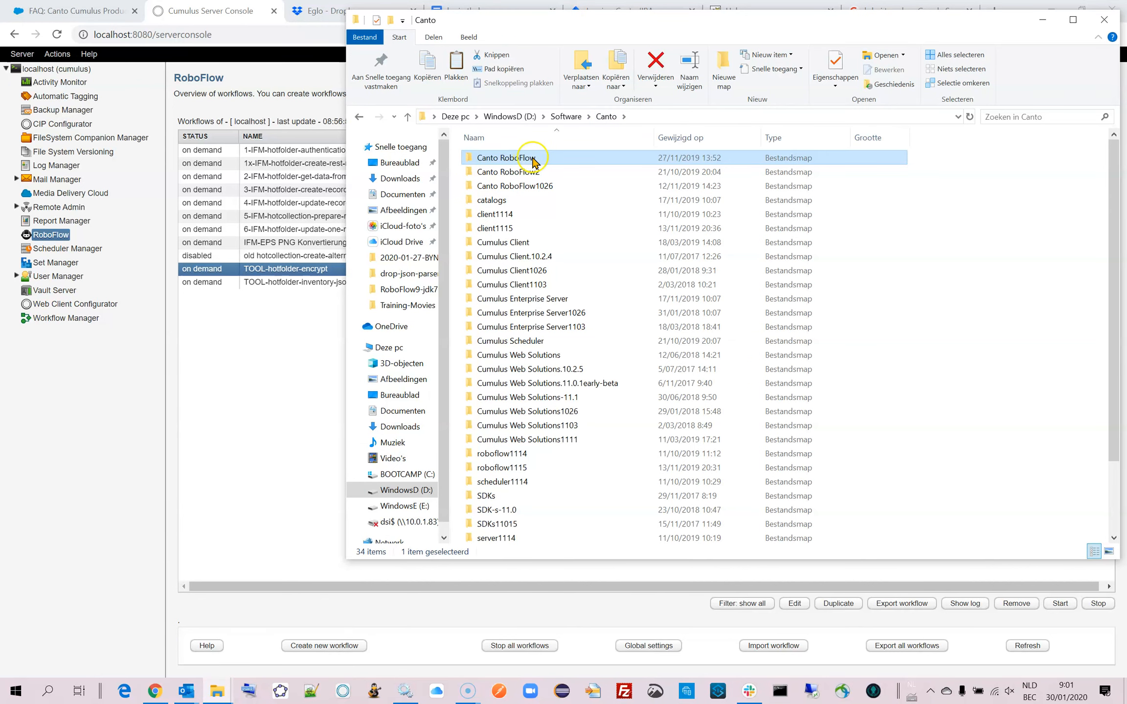
{"action": "left_click", "coordinate": [533, 159]}
{"action": "left_click", "coordinate": [544, 157]}
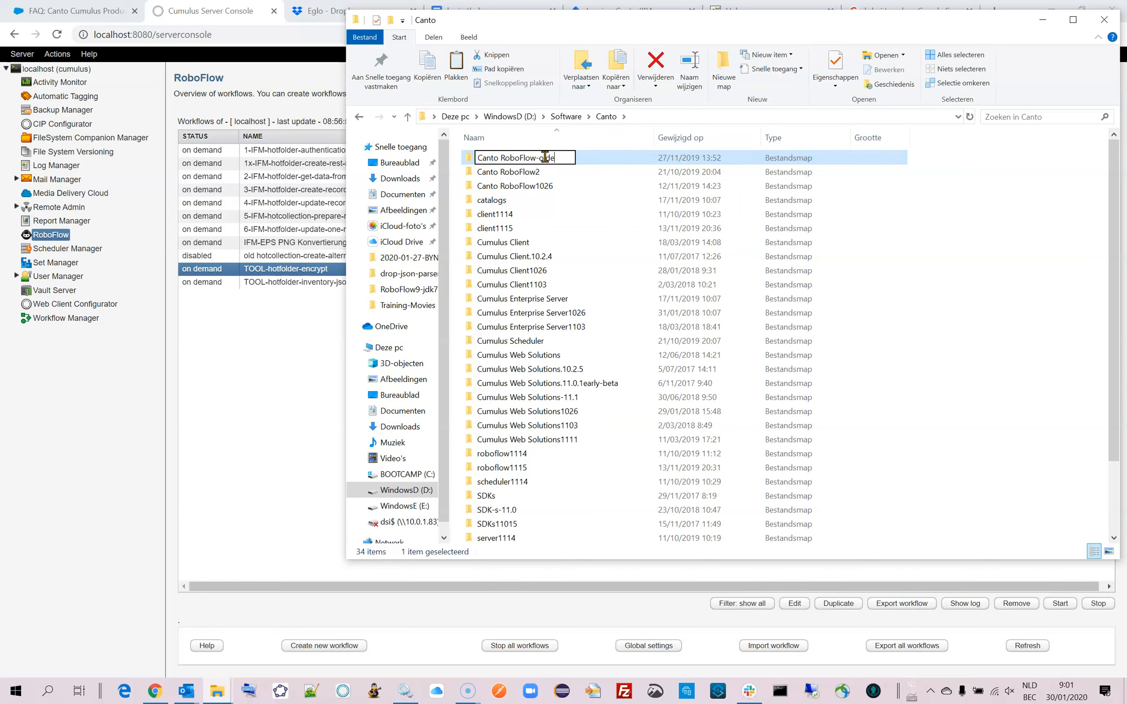
{"action": "key", "text": "Return"}
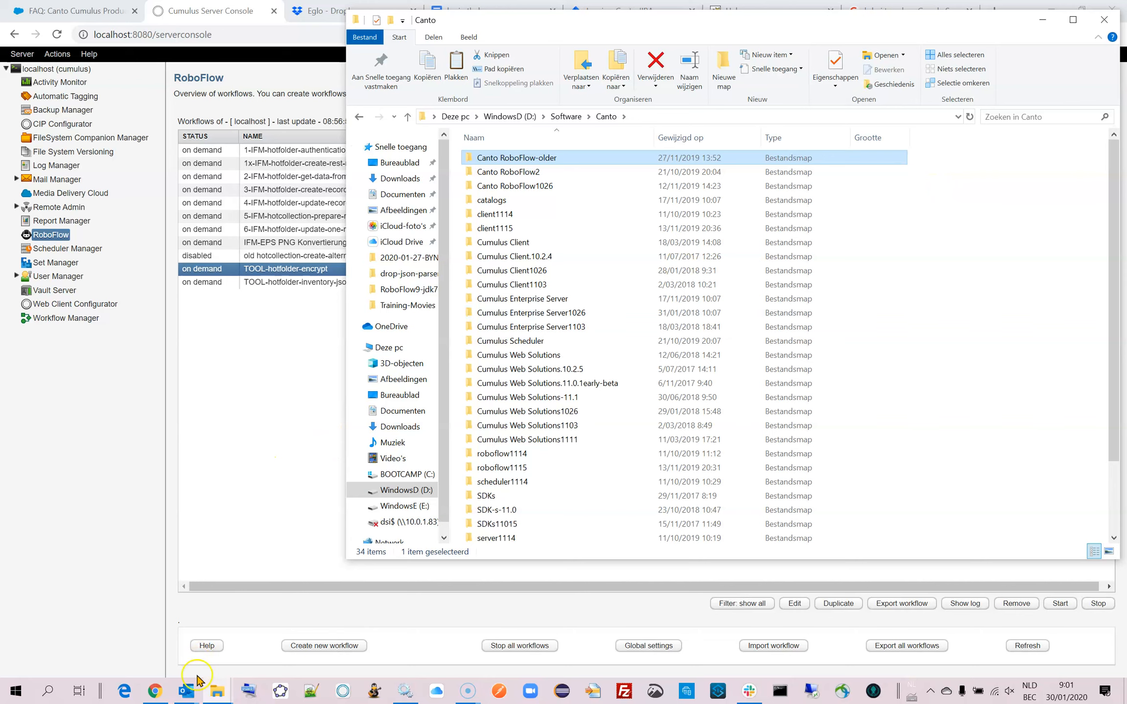
Launch Install_Canto_RoboFlow_1115.exe from the Downloads folder and allow it to run despite the Windows SmartScreen and Norton security checks.
{"action": "left_click", "coordinate": [217, 699]}
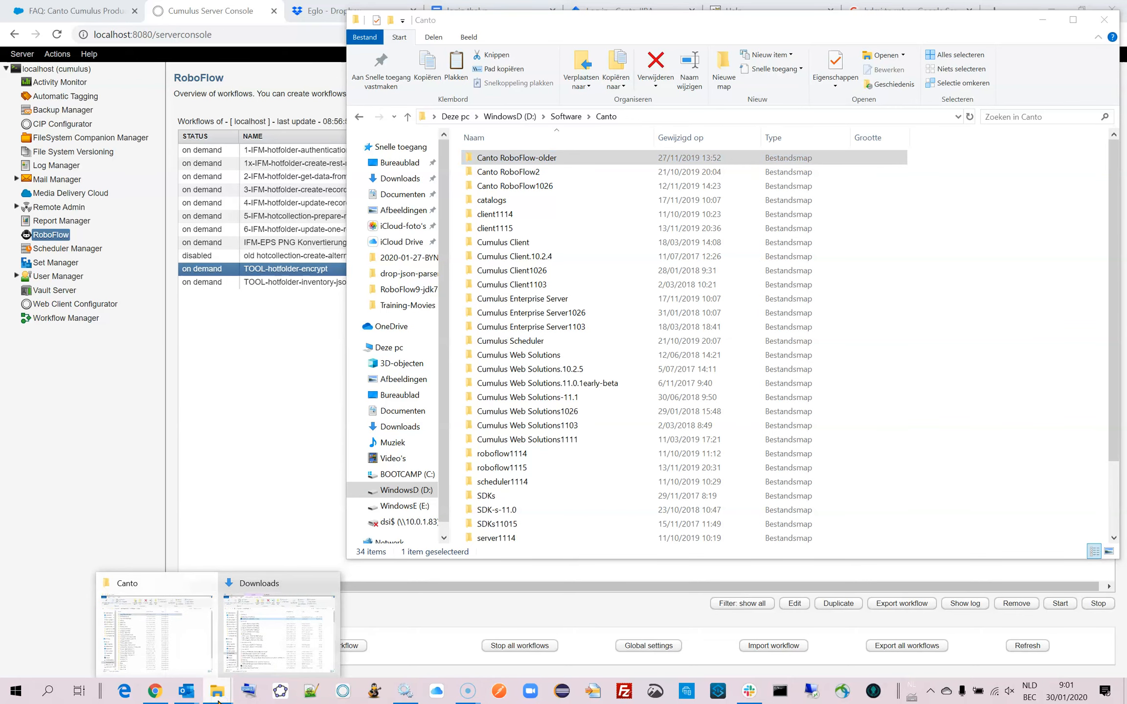
{"action": "left_click", "coordinate": [185, 673]}
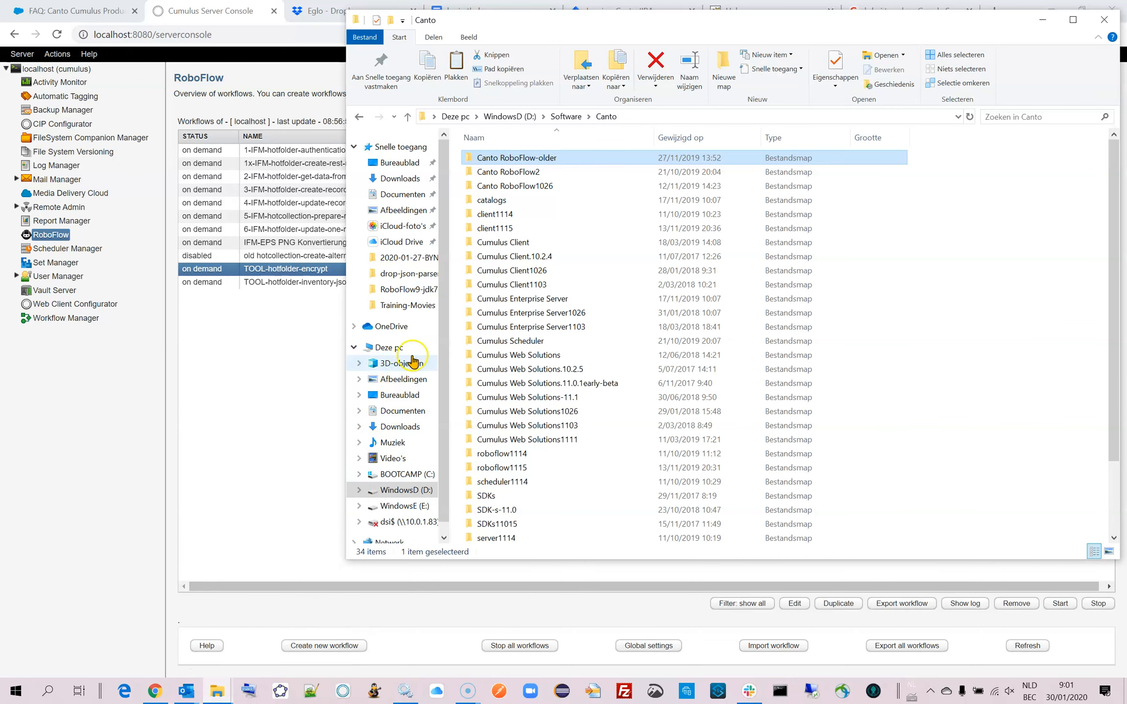
{"action": "left_click", "coordinate": [402, 427]}
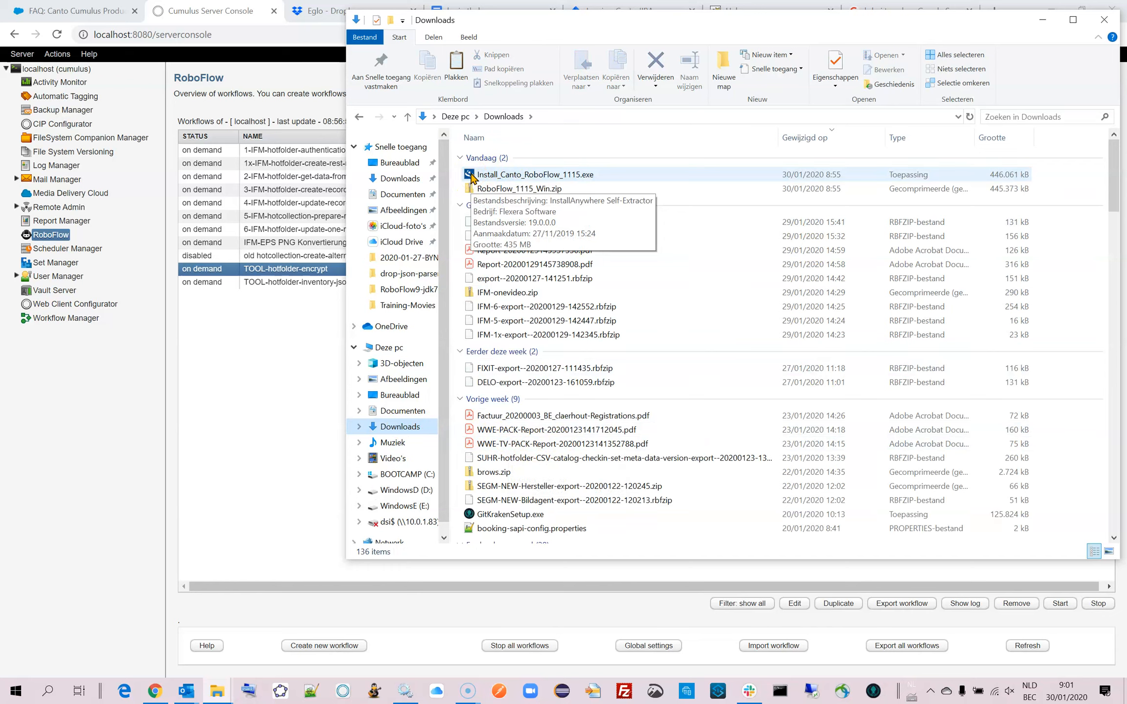
{"action": "double_click", "coordinate": [471, 176]}
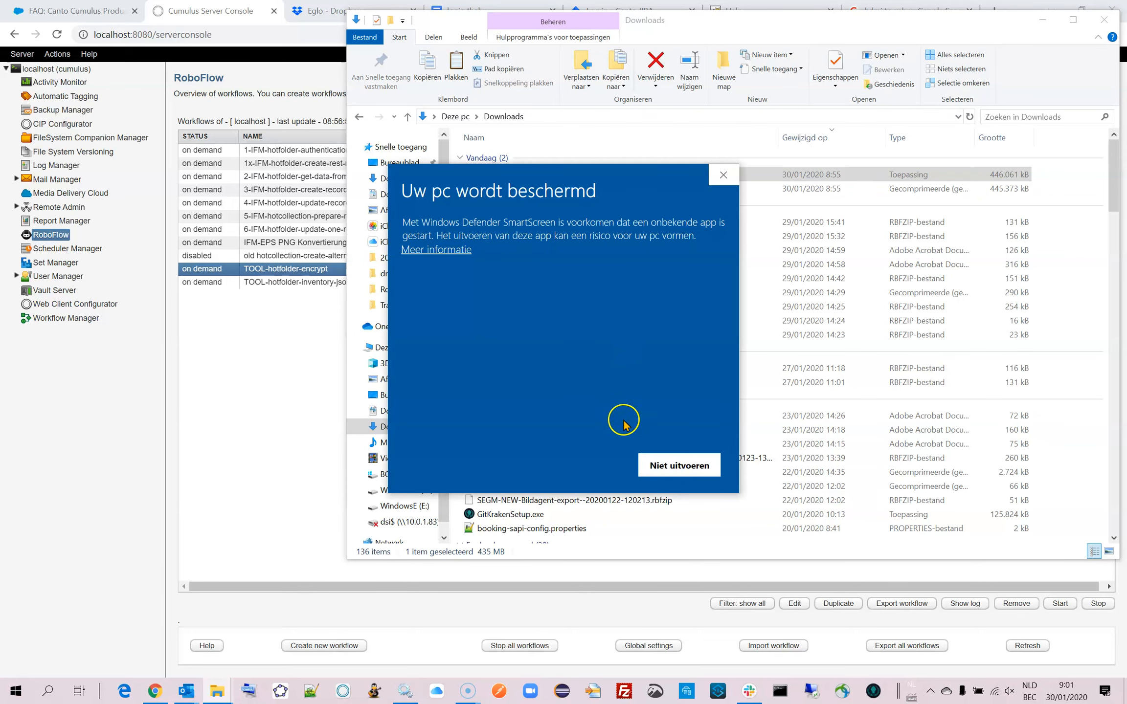
{"action": "left_click", "coordinate": [677, 468]}
{"action": "double_click", "coordinate": [543, 173]}
{"action": "left_click", "coordinate": [443, 249]}
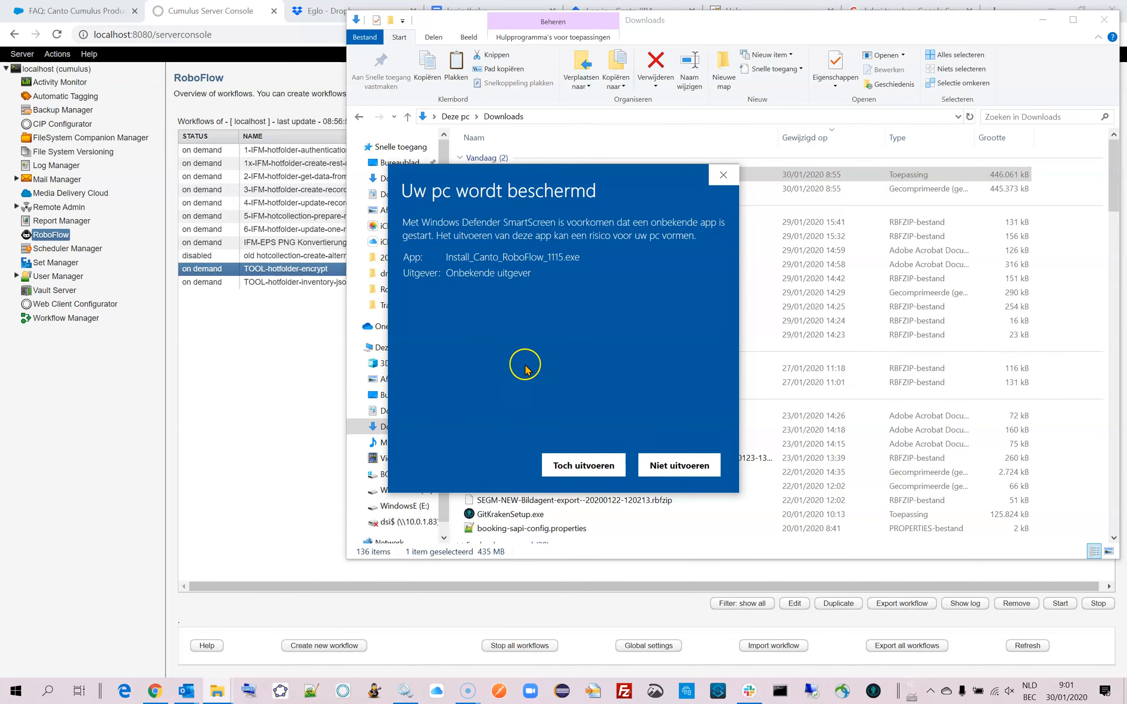
{"action": "left_click", "coordinate": [575, 466]}
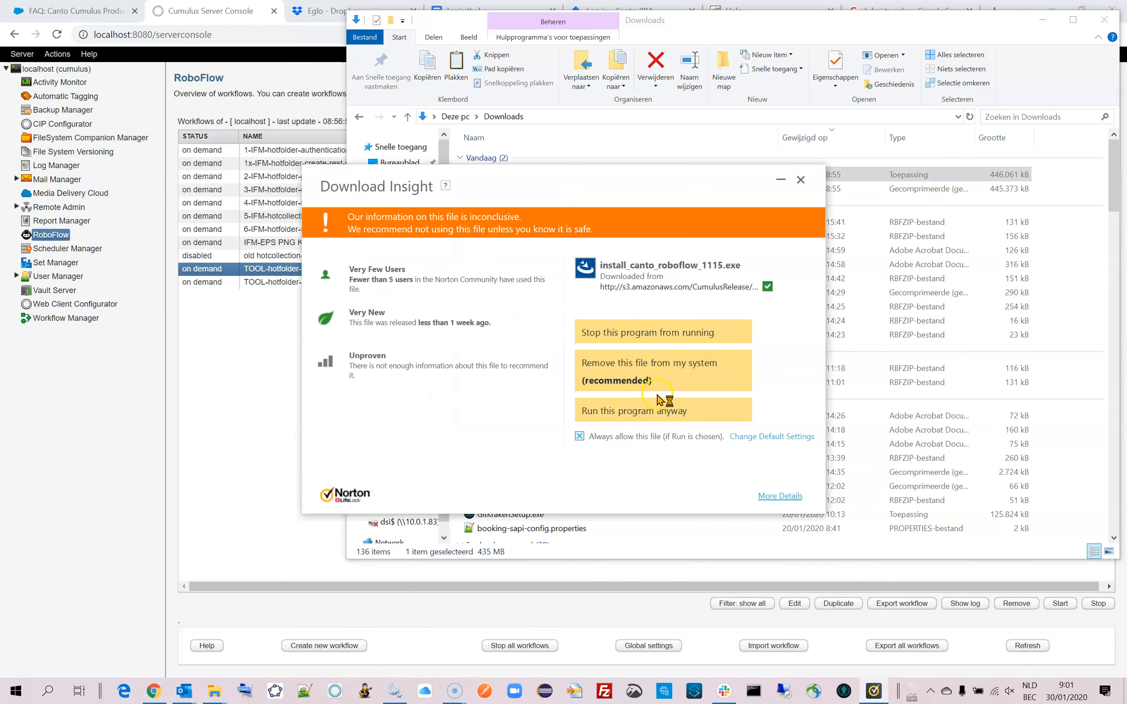
{"action": "left_click", "coordinate": [638, 418]}
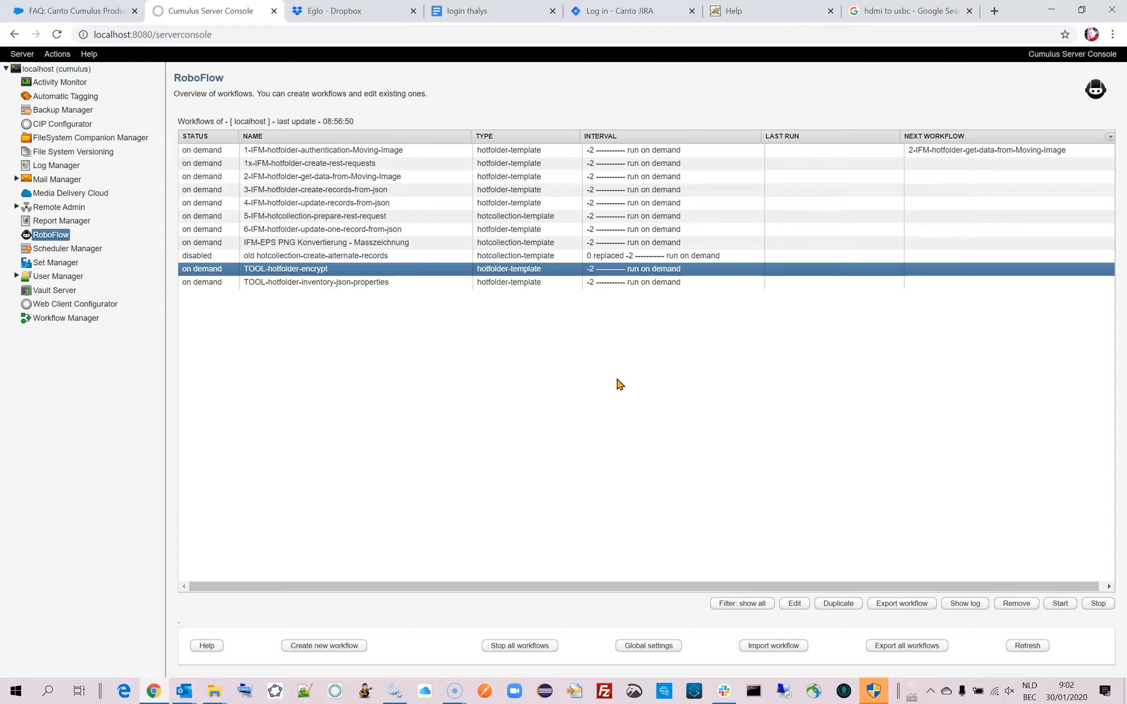
Grant the pending administrator permission request so that the RoboFlow installer starts.
{"action": "left_click", "coordinate": [875, 694]}
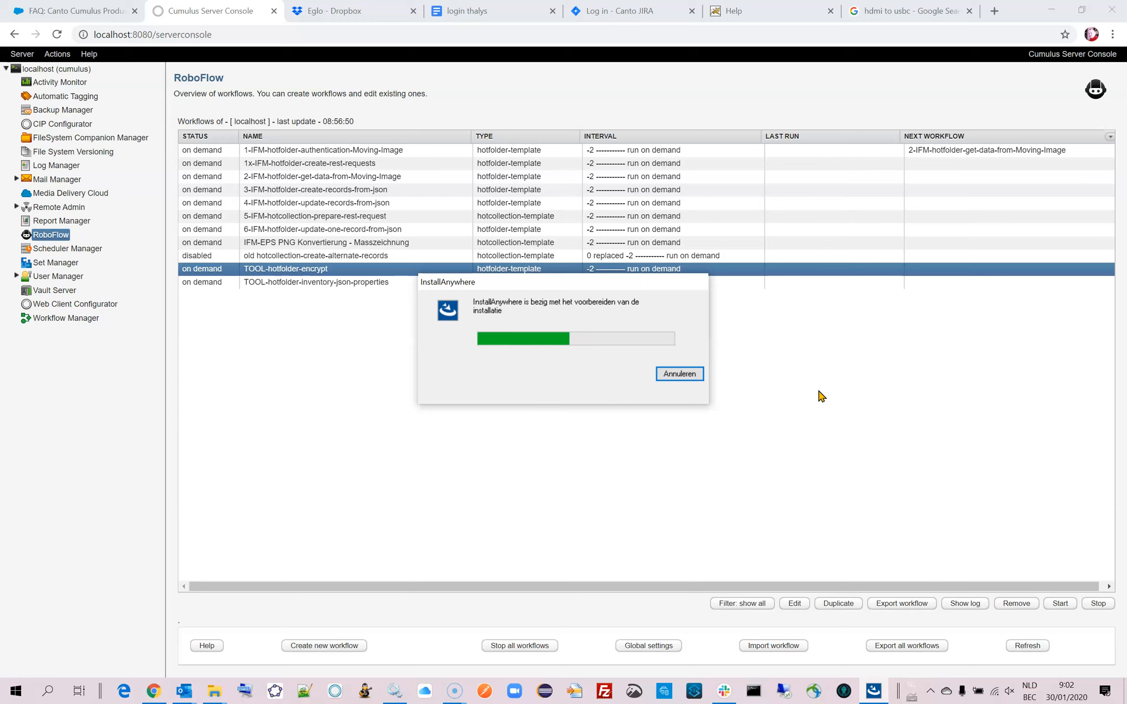
{"action": "left_click", "coordinate": [785, 395]}
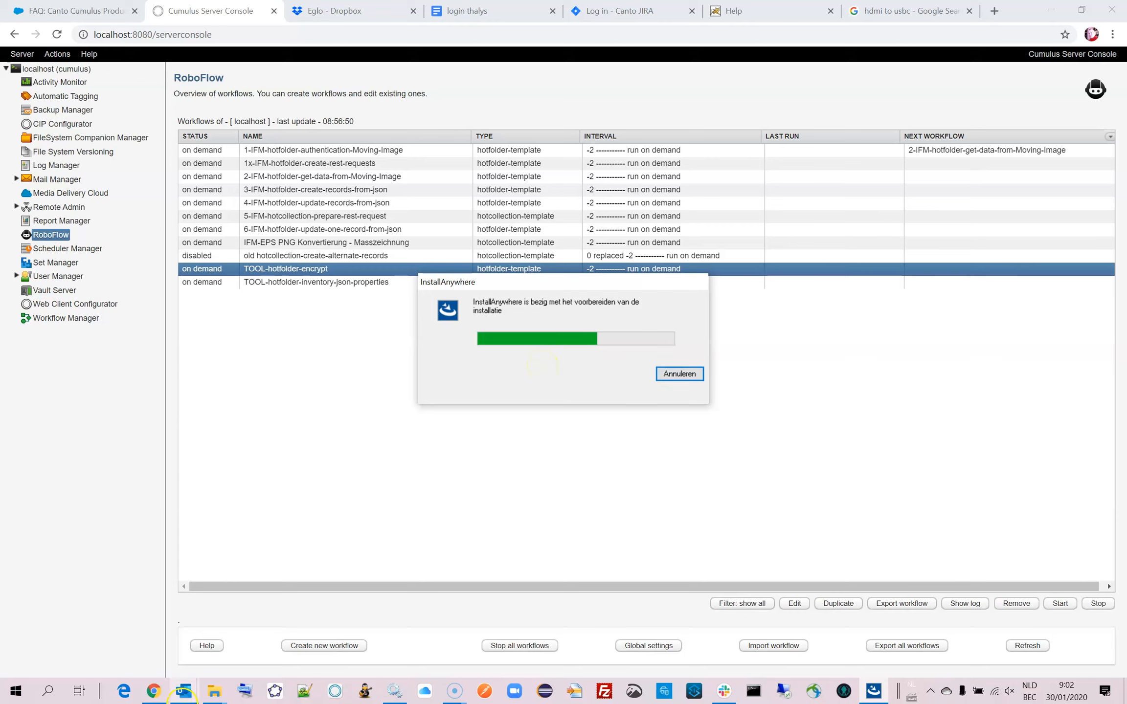
Open the D:\Software\Canto\Canto RoboFlow-older folder in File Explorer and copy its full path.
{"action": "mouse_move", "coordinate": [215, 696]}
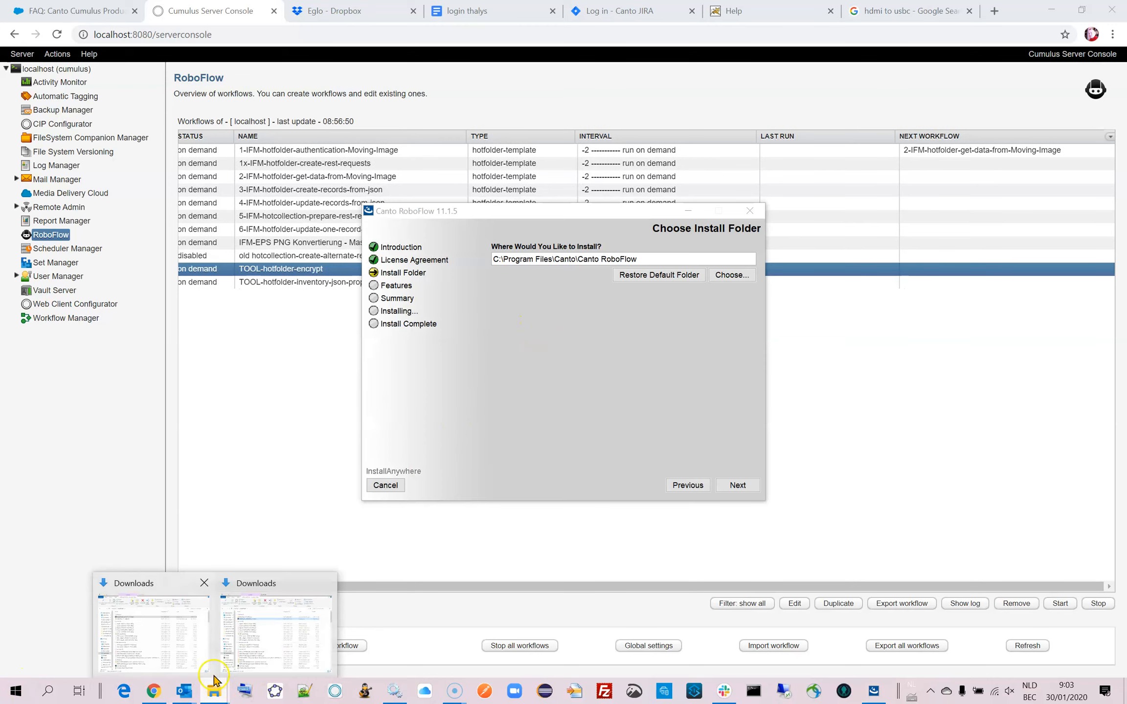
{"action": "left_click", "coordinate": [183, 643]}
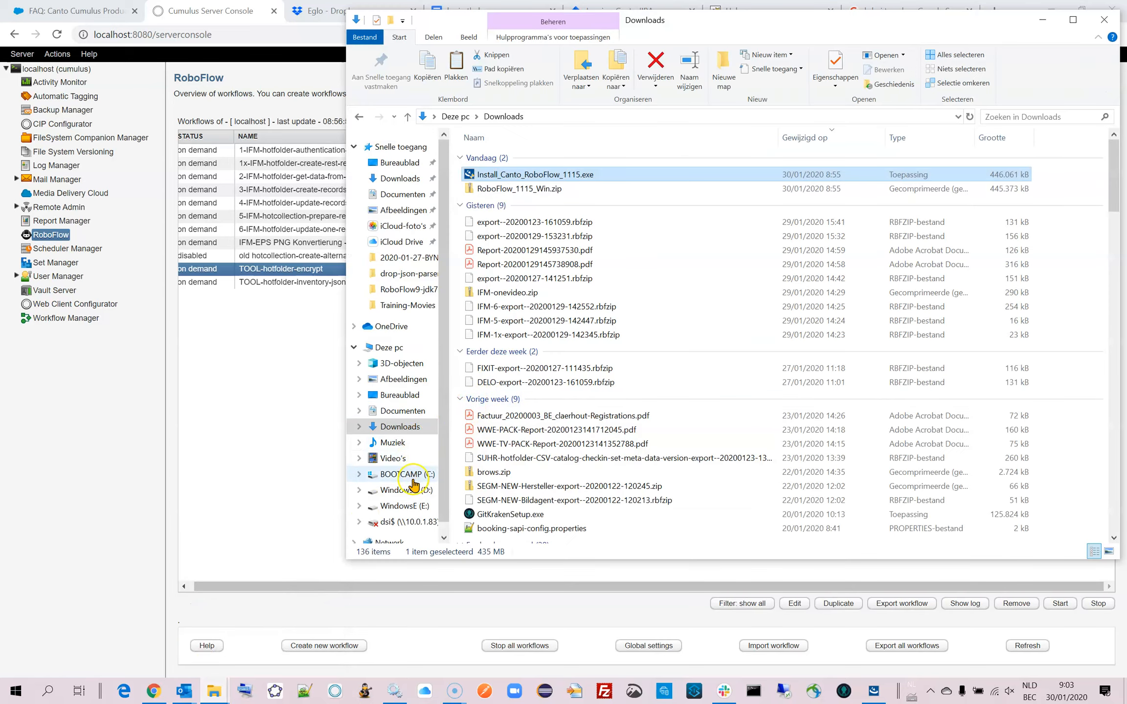
{"action": "left_click", "coordinate": [404, 491]}
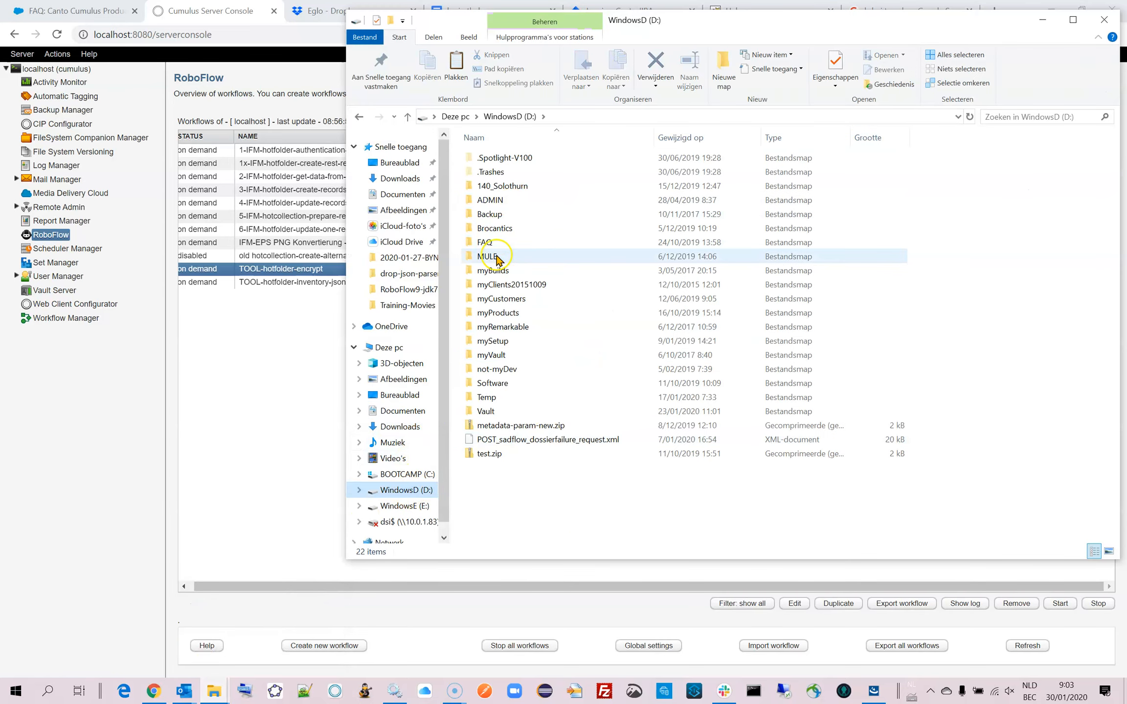
{"action": "double_click", "coordinate": [491, 383]}
{"action": "left_click", "coordinate": [488, 186]}
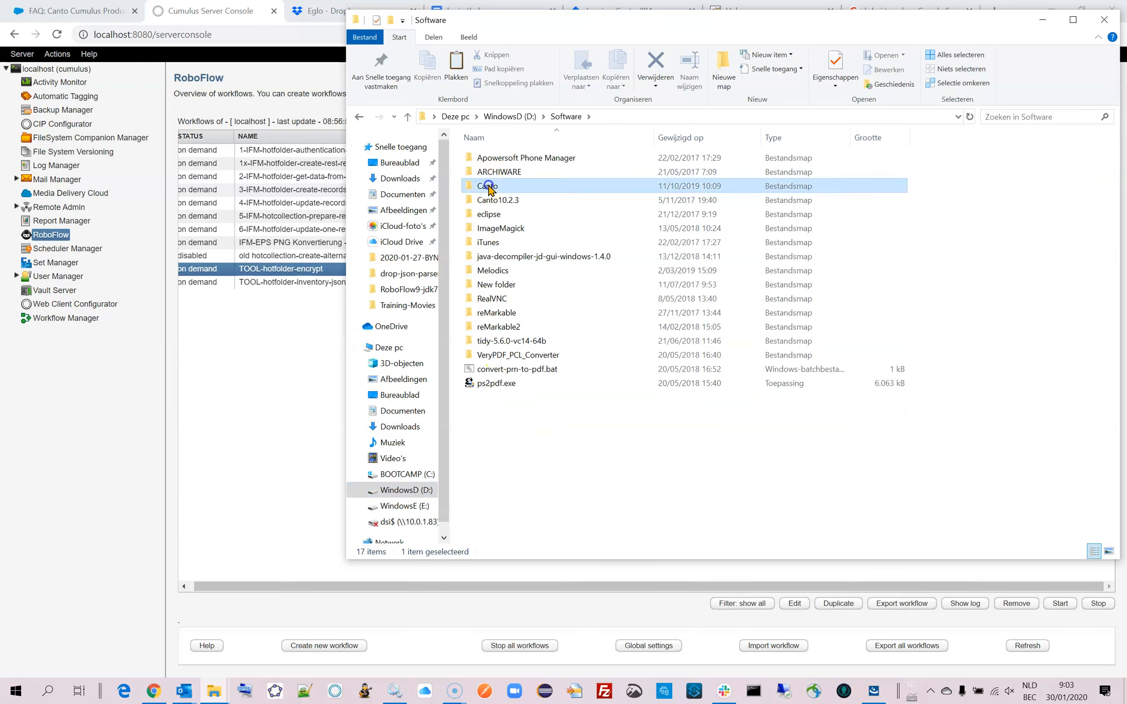
{"action": "double_click", "coordinate": [488, 186]}
{"action": "left_click", "coordinate": [506, 158]}
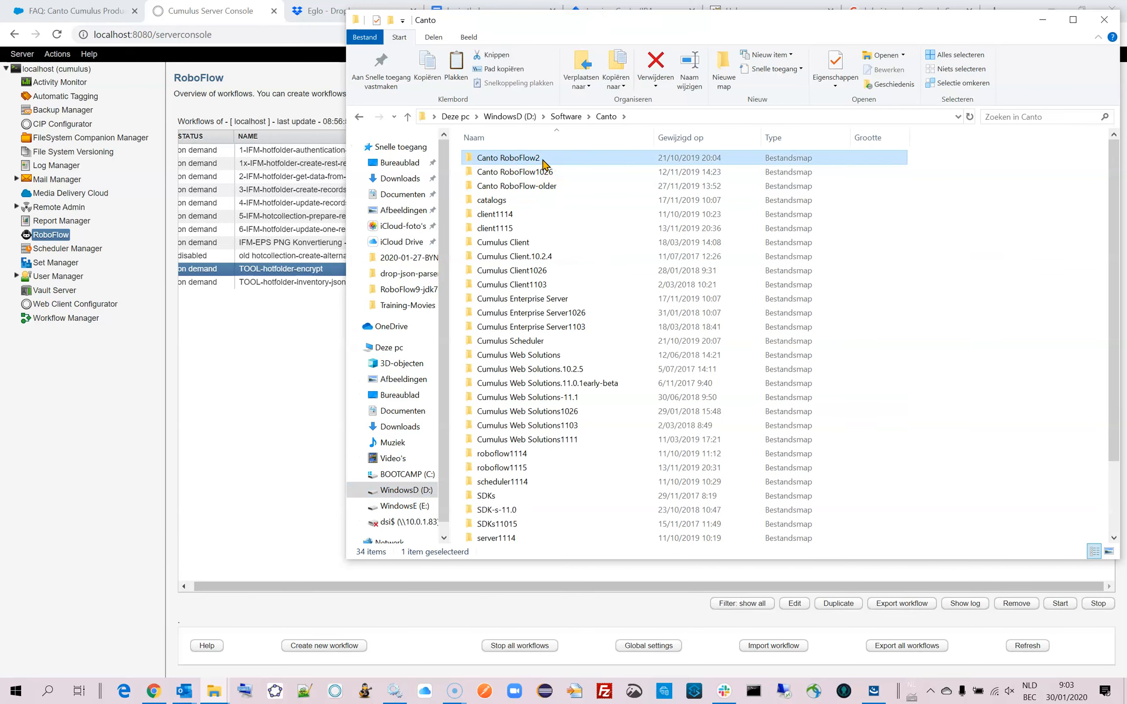
{"action": "left_click", "coordinate": [516, 191]}
{"action": "left_click", "coordinate": [518, 186]}
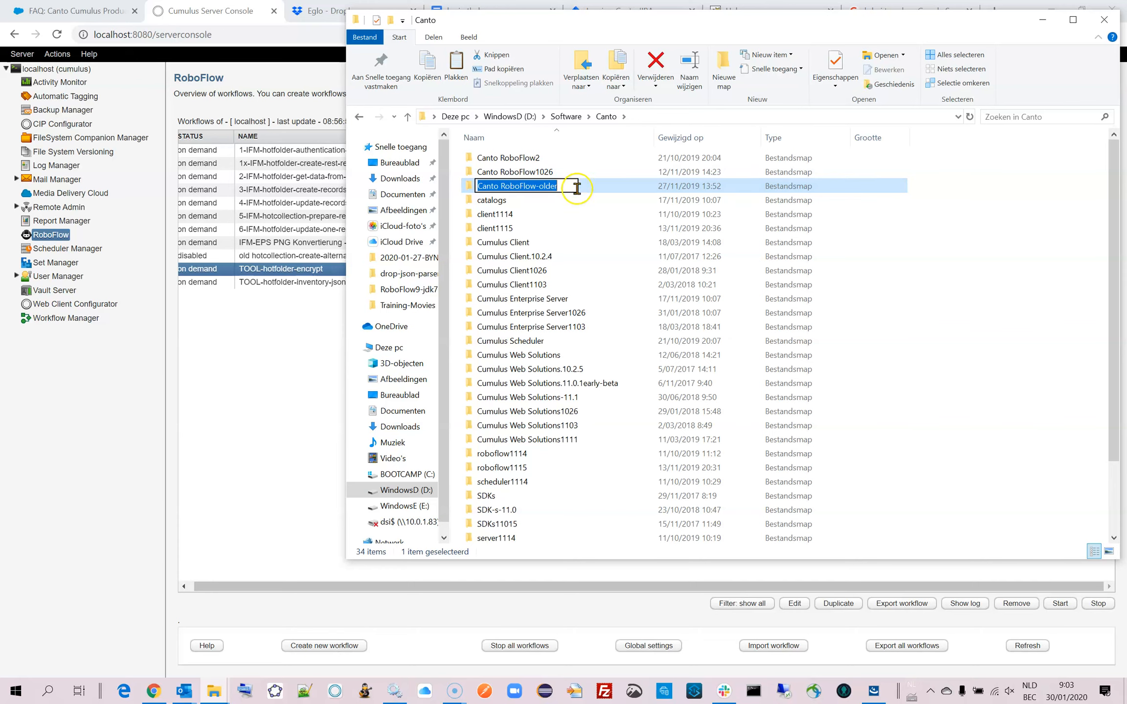
{"action": "double_click", "coordinate": [471, 187]}
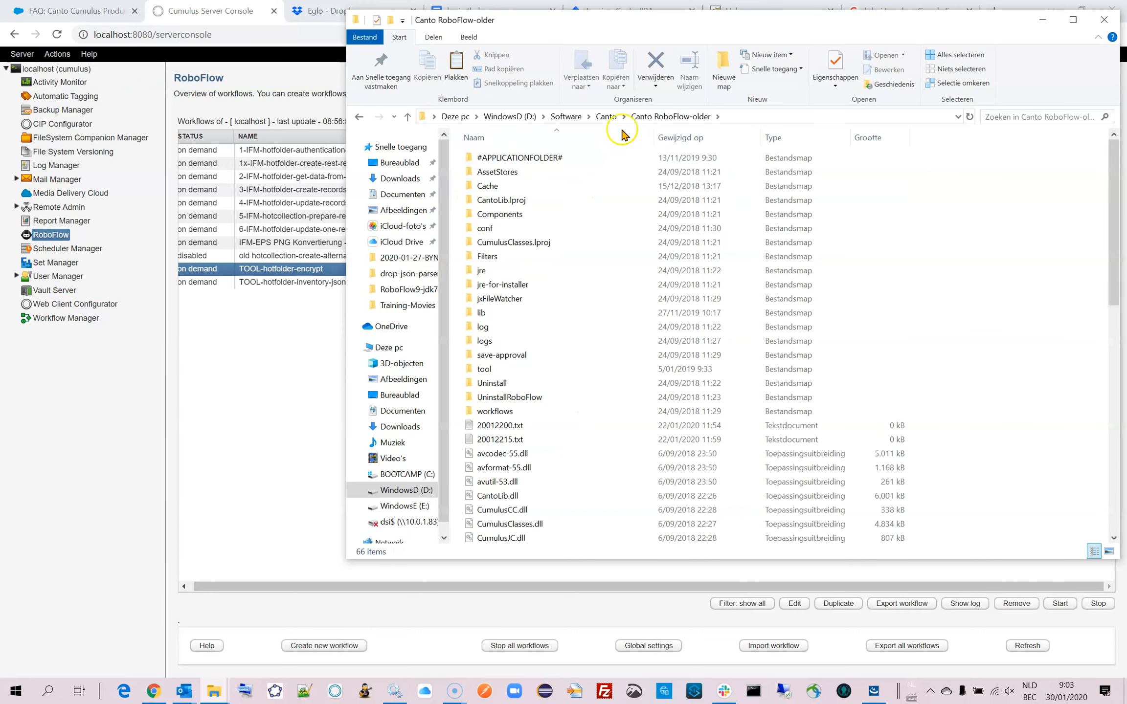
{"action": "left_click", "coordinate": [754, 116]}
{"action": "key", "text": "ctrl+c"}
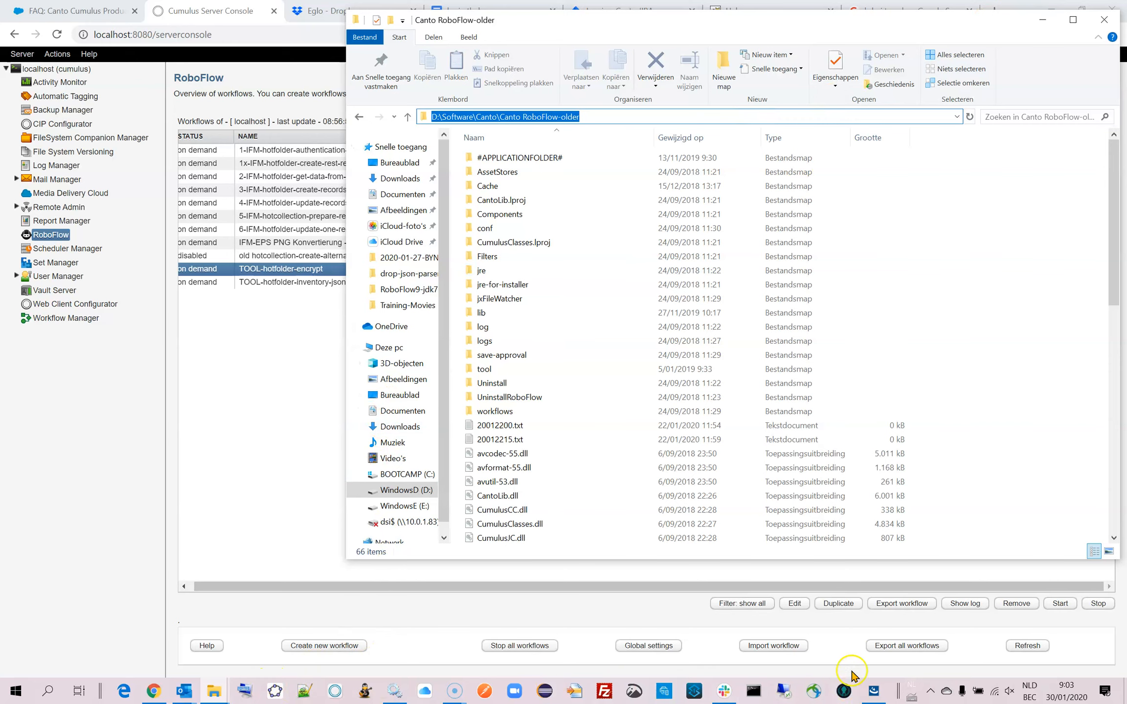
Set the install folder in the RoboFlow installer to D:\Software\Canto\Canto RoboFlow and continue.
{"action": "left_click", "coordinate": [873, 691]}
{"action": "left_click_drag", "start_coordinate": [653, 255], "coordinate": [440, 246]}
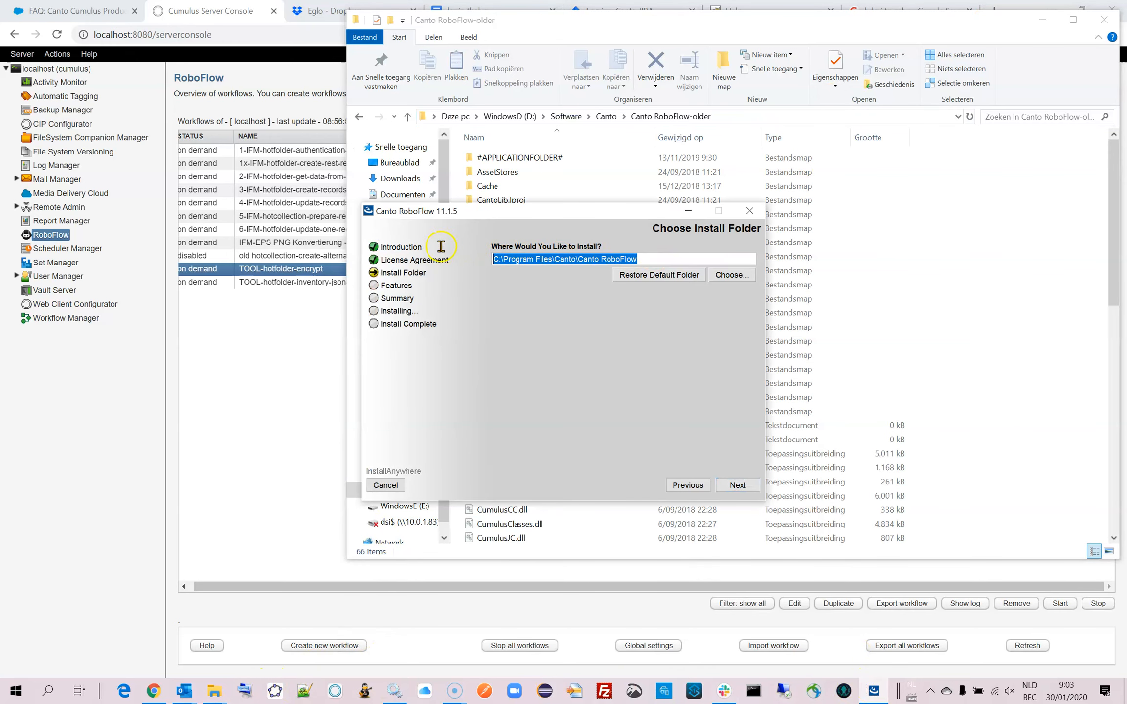
{"action": "key", "text": "ctrl+v"}
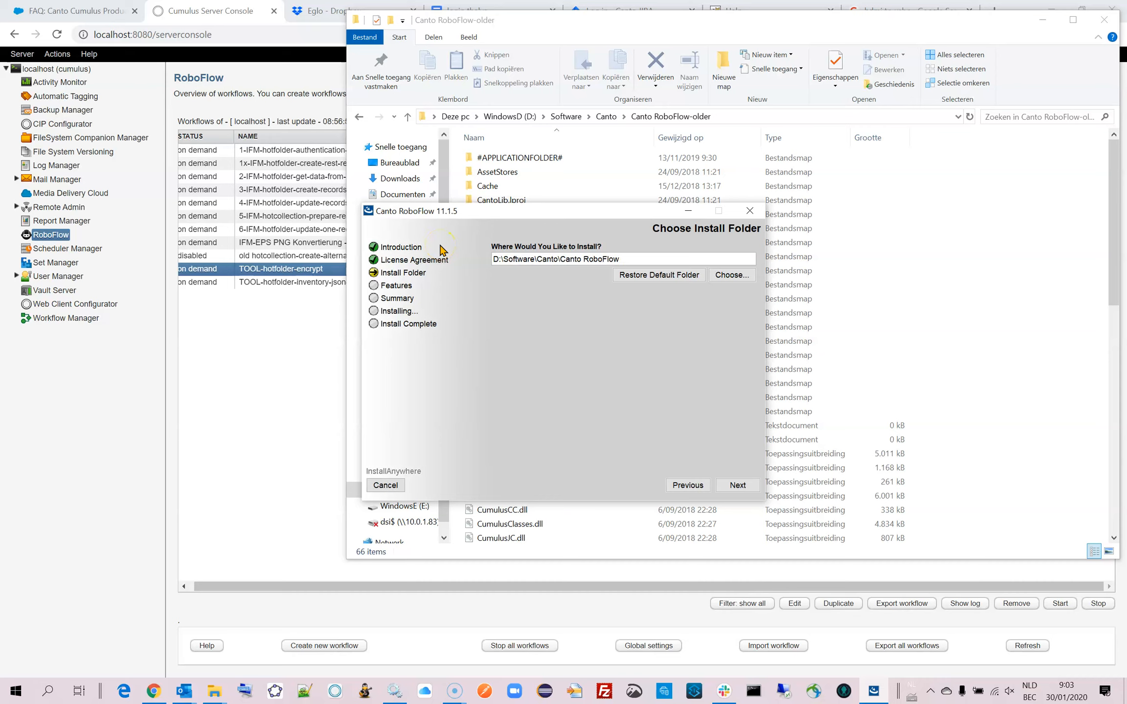
{"action": "left_click", "coordinate": [738, 485]}
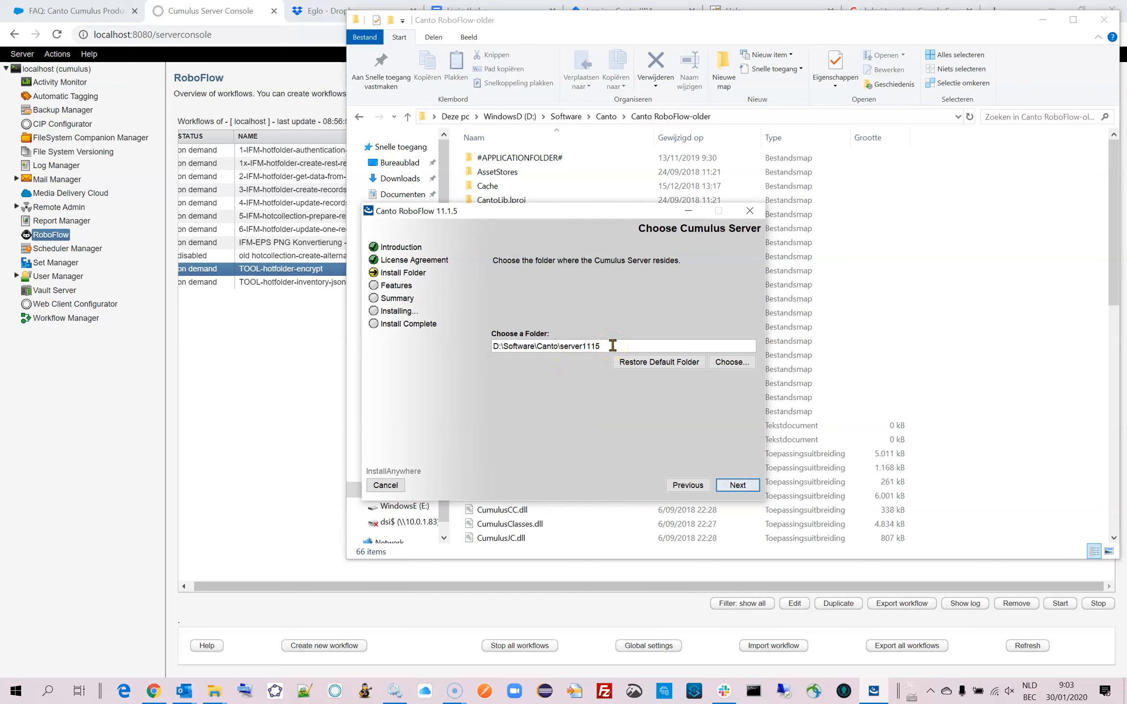
Try to continue the installation with D:\Software\Canto\server1115 as the Cumulus Server folder.
{"action": "left_click", "coordinate": [737, 485]}
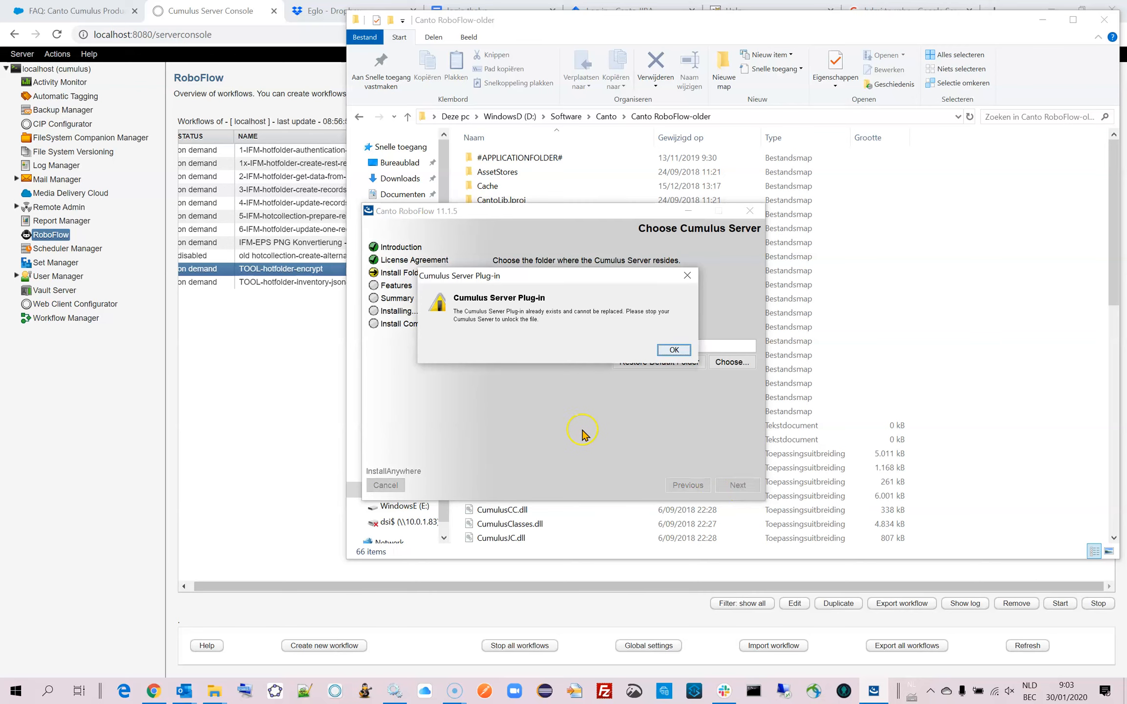
{"action": "left_click", "coordinate": [674, 350]}
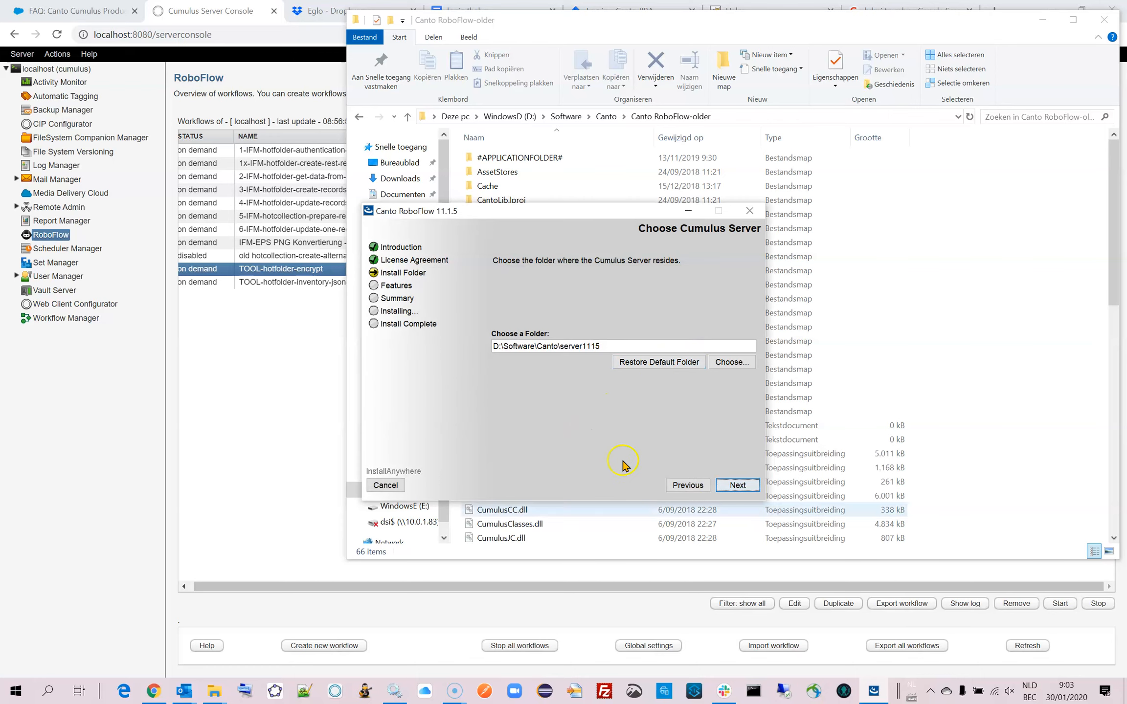
{"action": "left_click", "coordinate": [732, 489]}
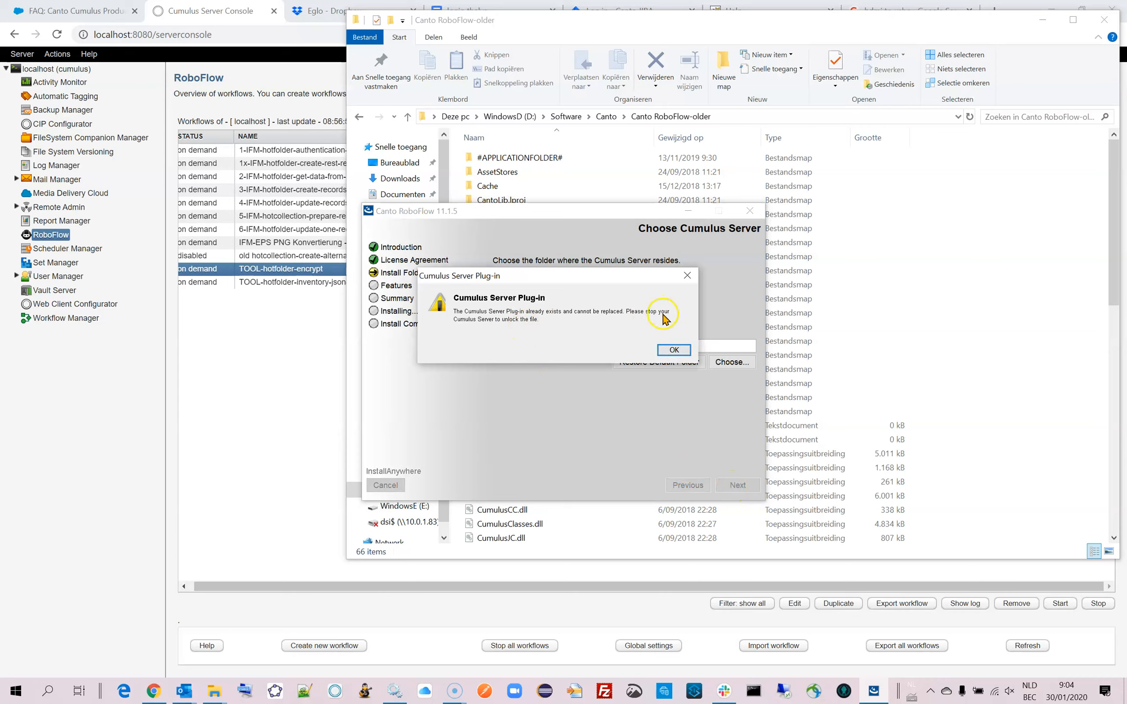
{"action": "left_click", "coordinate": [674, 350]}
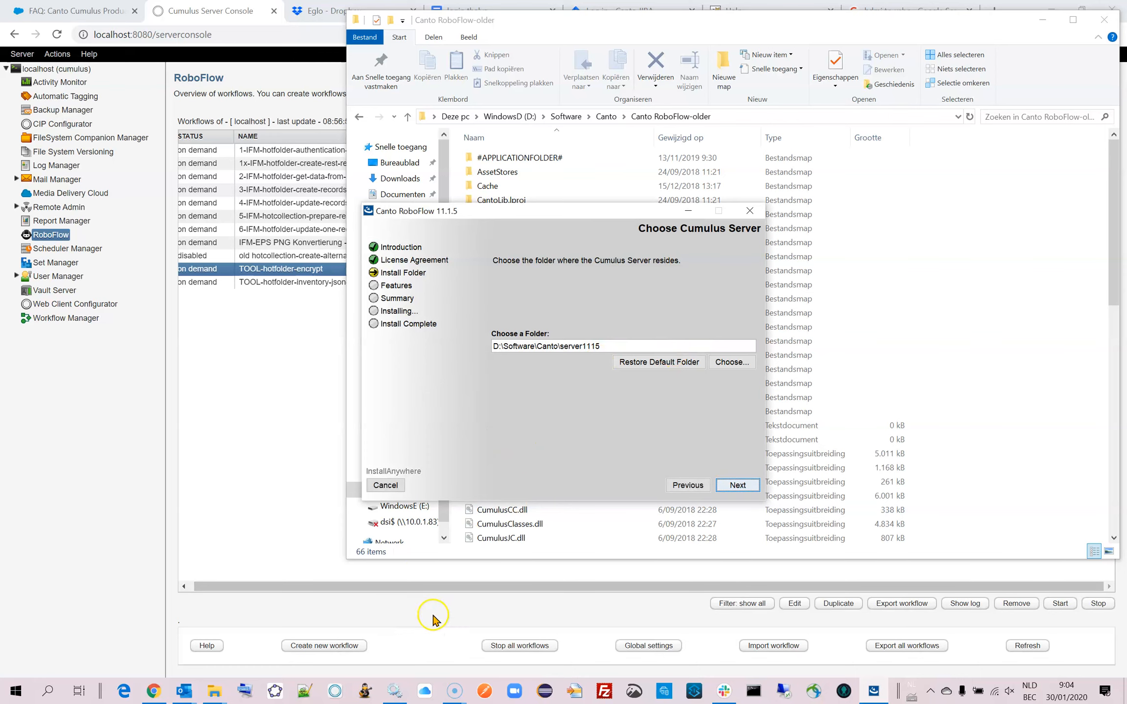
Stop the Cumulus Web Solutions service in the local Windows services list.
{"action": "left_click", "coordinate": [394, 690]}
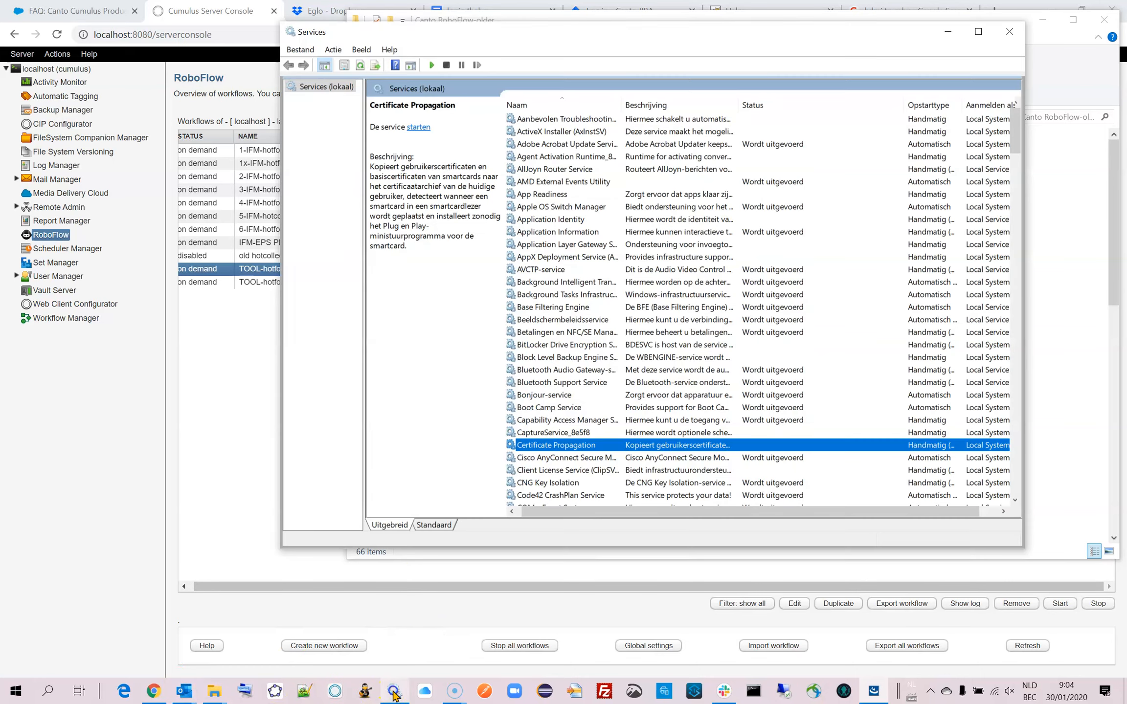
{"action": "left_click", "coordinate": [584, 470]}
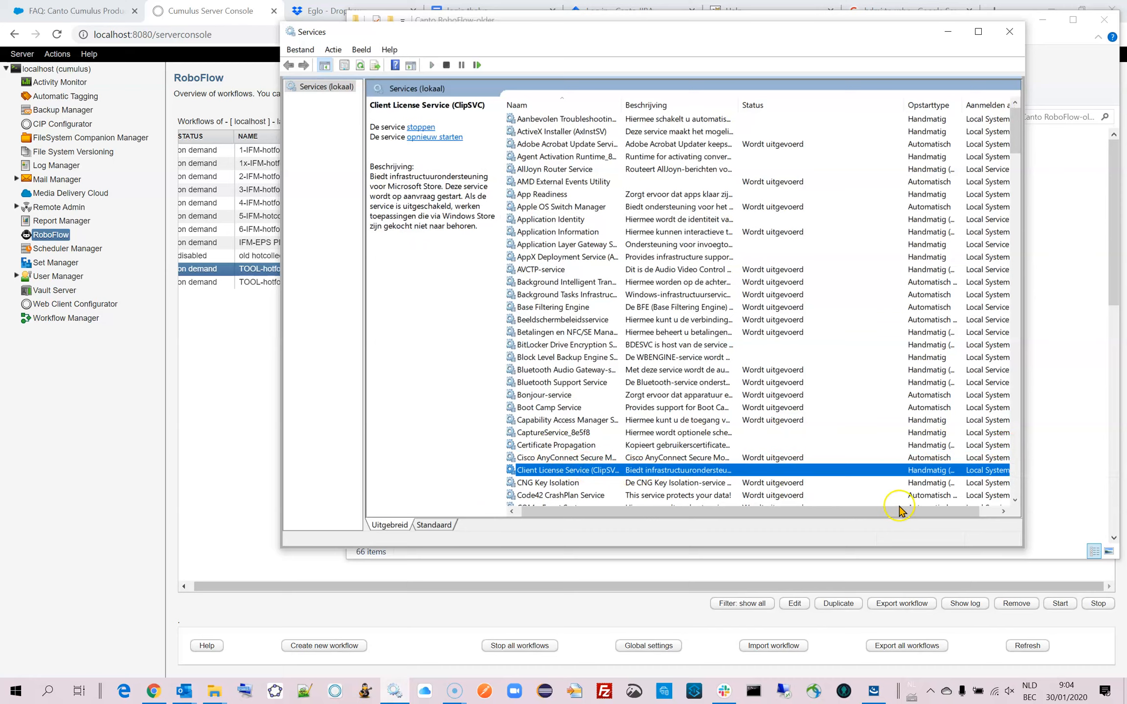
{"action": "scroll", "coordinate": [1015, 501], "scroll_direction": "down", "scroll_amount": 3}
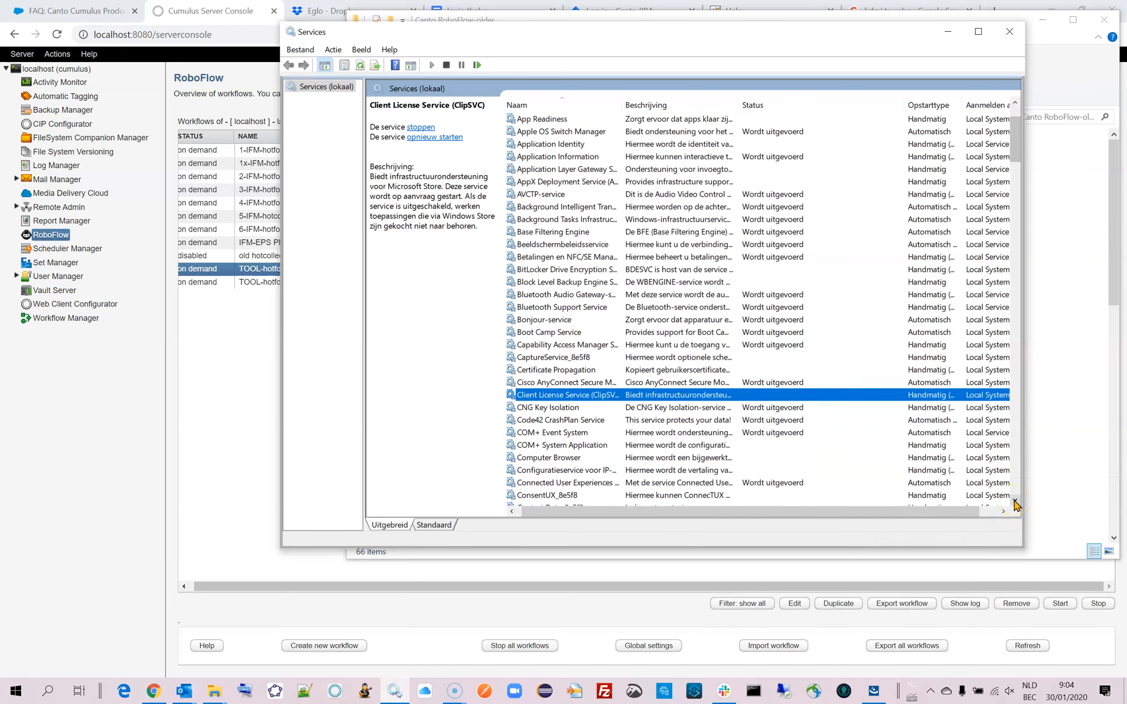
{"action": "scroll", "coordinate": [1015, 503], "scroll_direction": "down", "scroll_amount": 5}
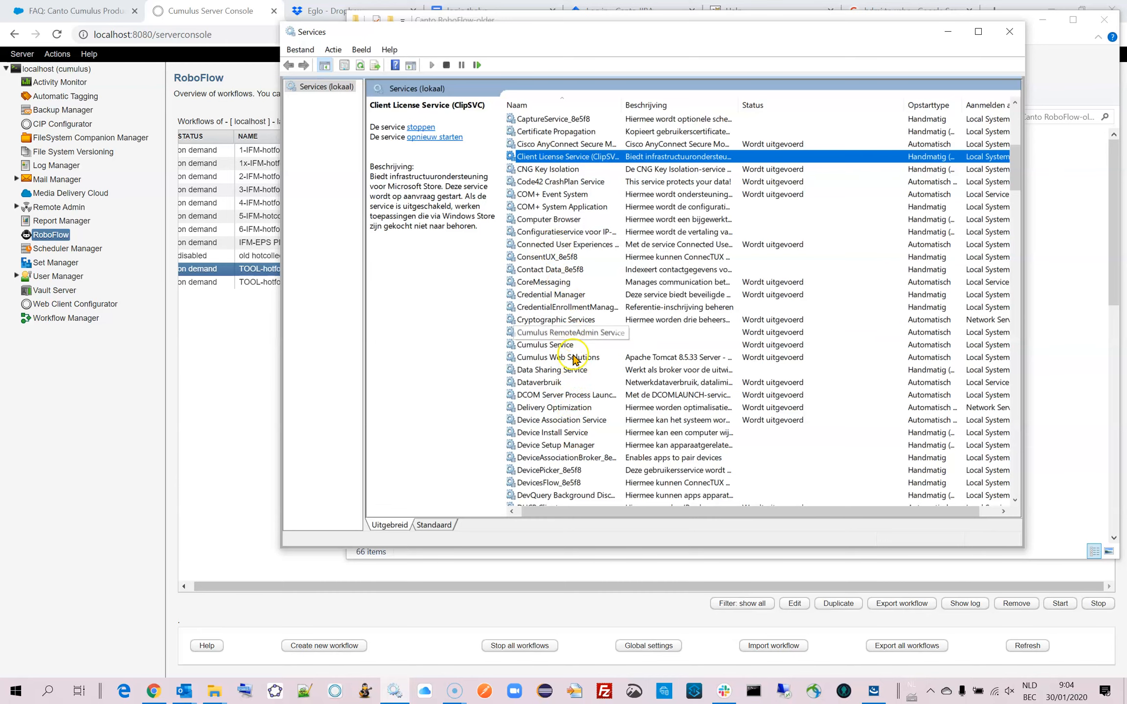
{"action": "left_click", "coordinate": [544, 345]}
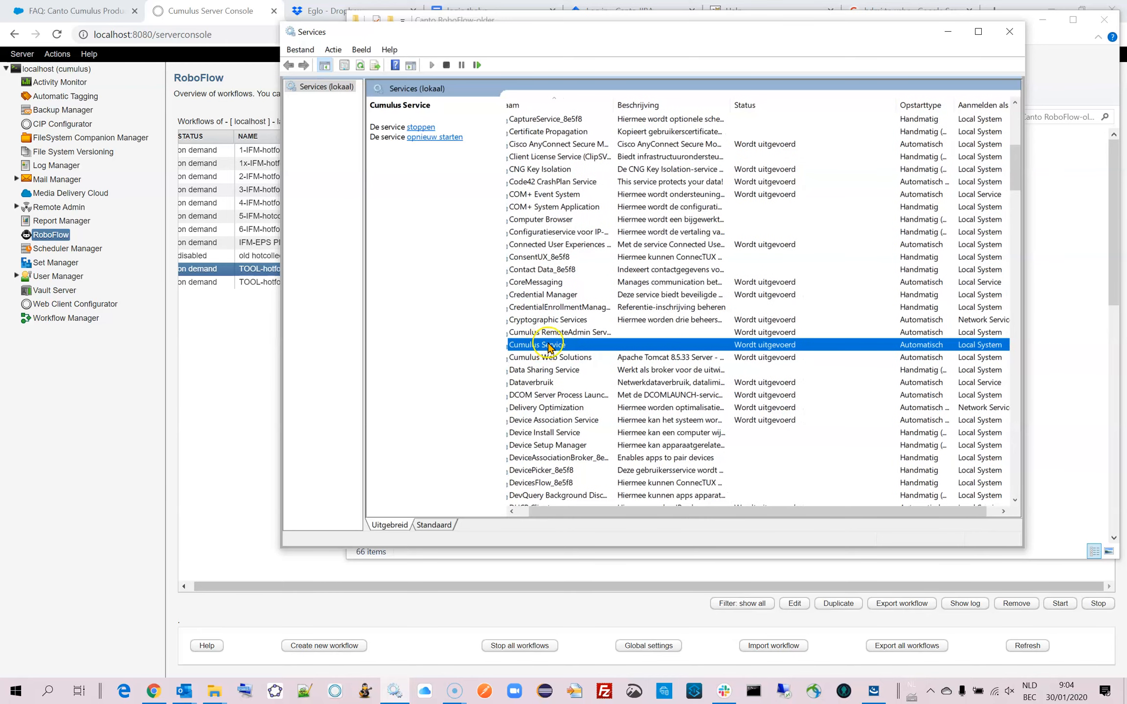
{"action": "left_click", "coordinate": [555, 360]}
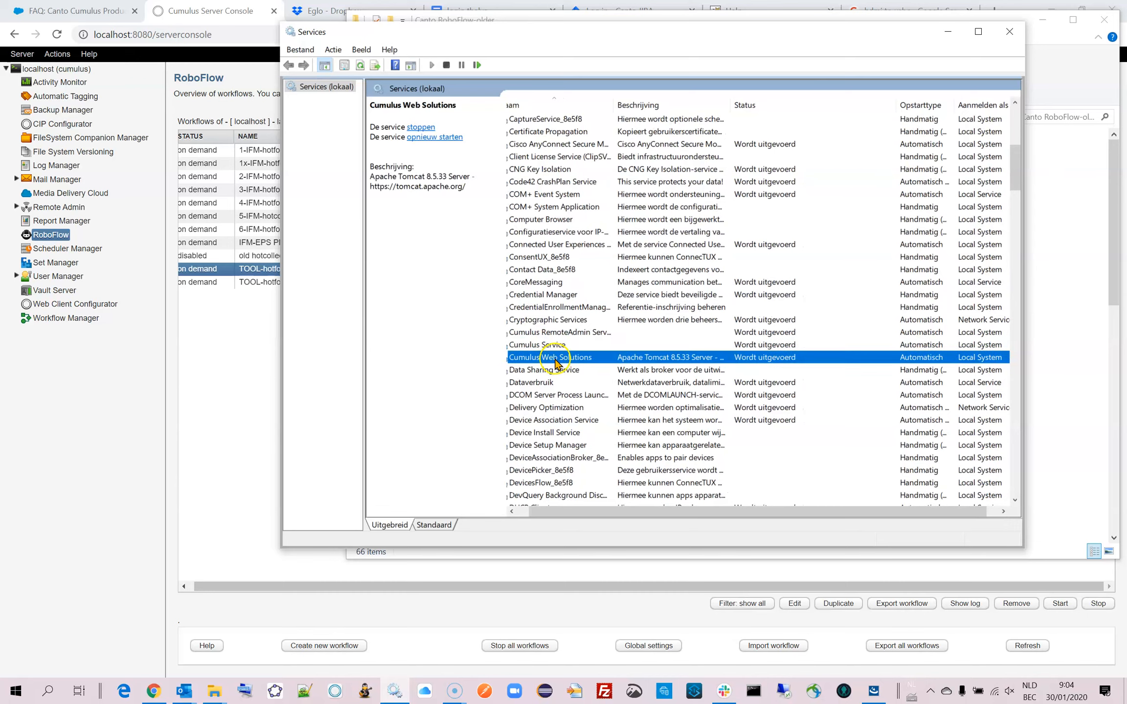
{"action": "right_click", "coordinate": [555, 359]}
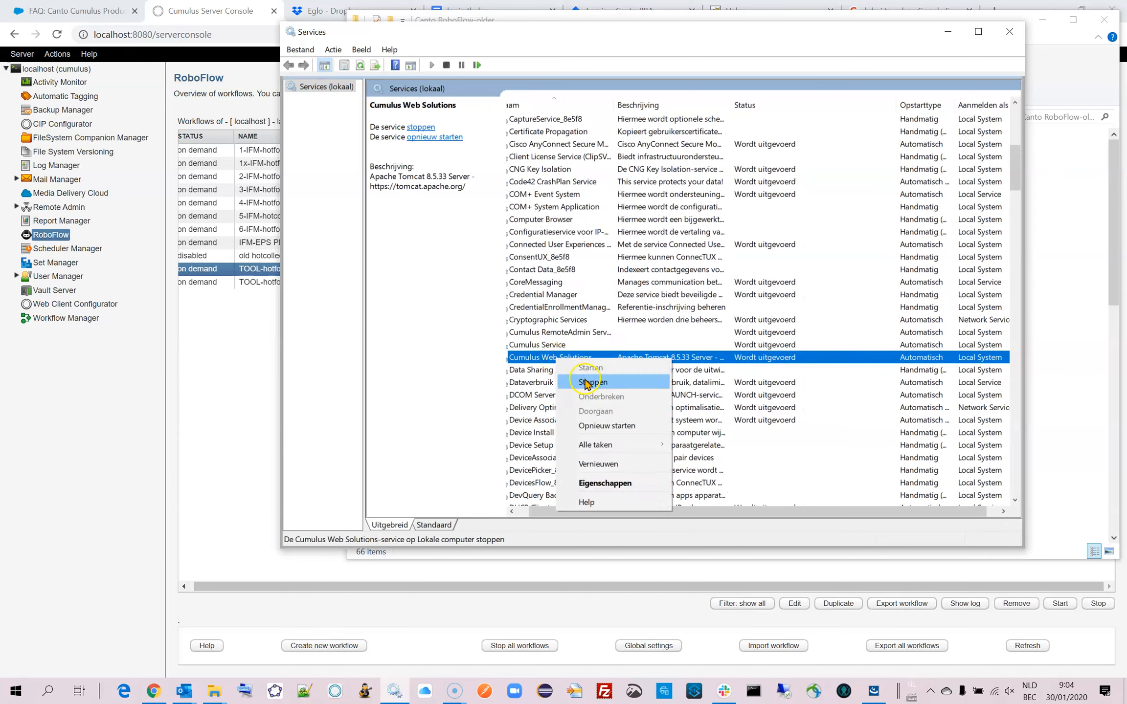
{"action": "left_click", "coordinate": [587, 382]}
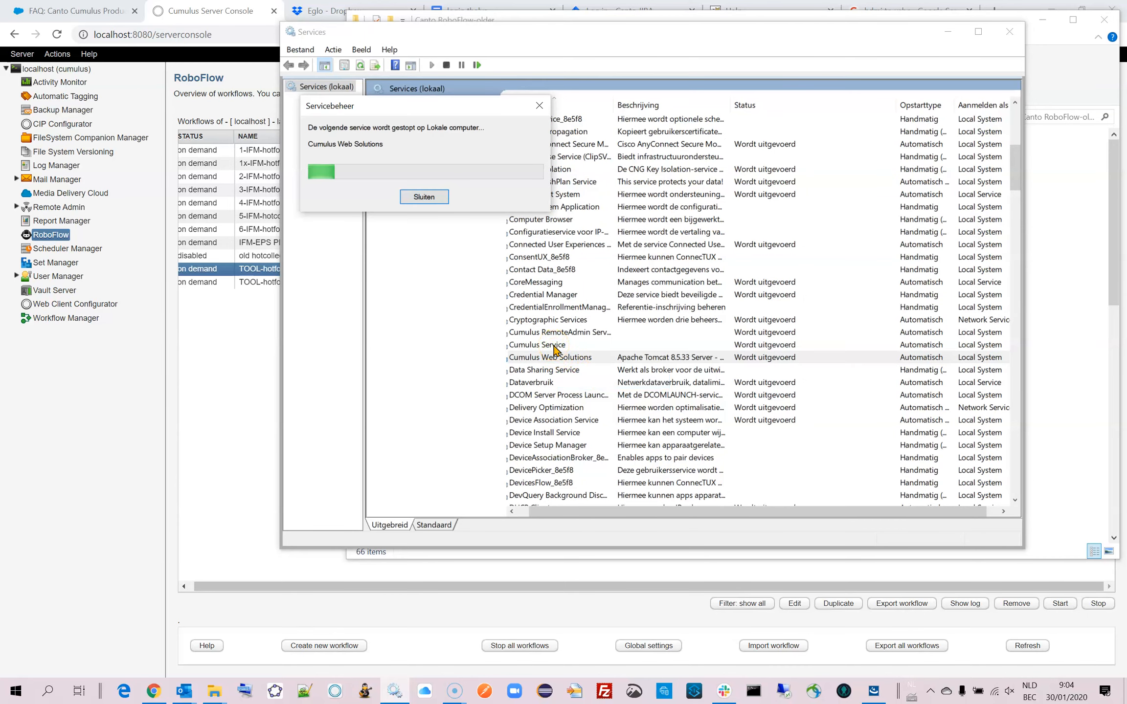
Stop the Cumulus Service in the local Windows services list.
{"action": "left_click", "coordinate": [555, 345]}
{"action": "right_click", "coordinate": [555, 344]}
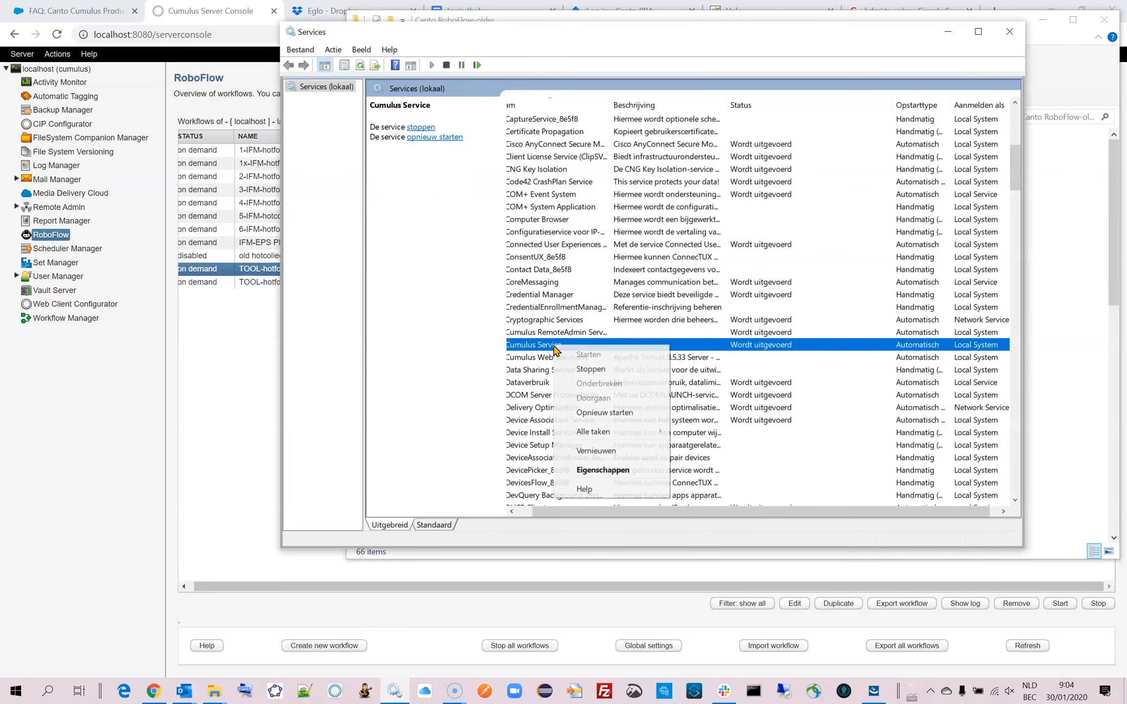
{"action": "left_click", "coordinate": [587, 369]}
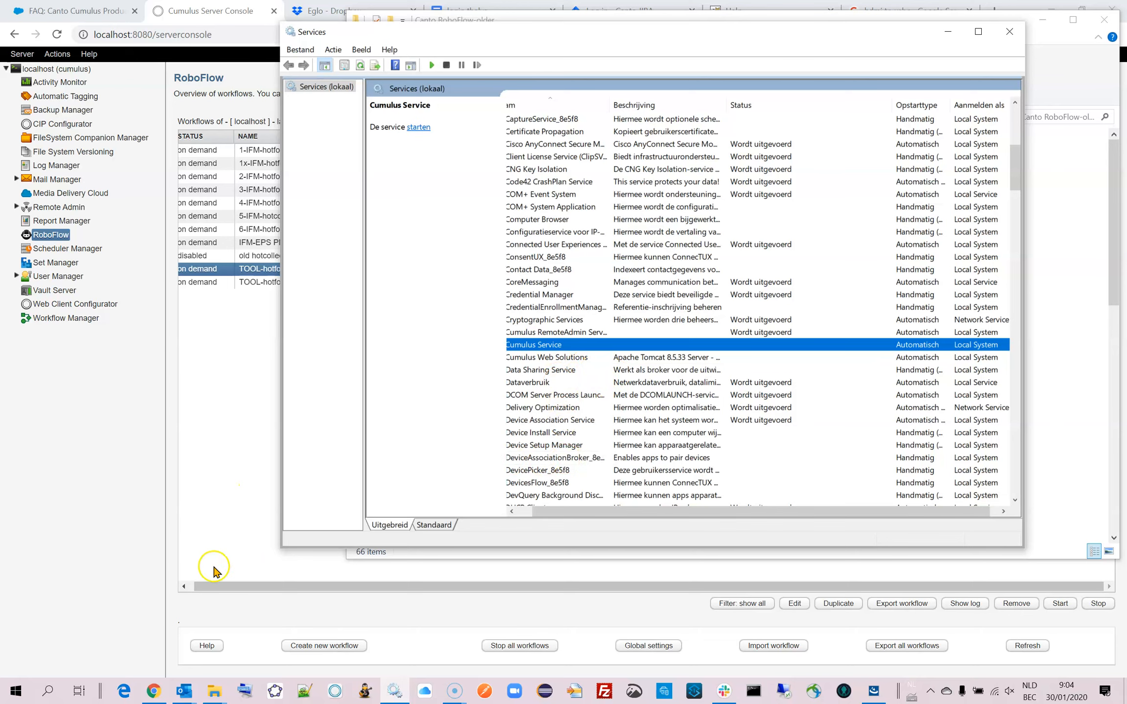
Accept D:\Software\Canto\server1115 as the Cumulus Server folder, run the RoboFlow installation and close the installer when complete.
{"action": "left_click", "coordinate": [873, 691]}
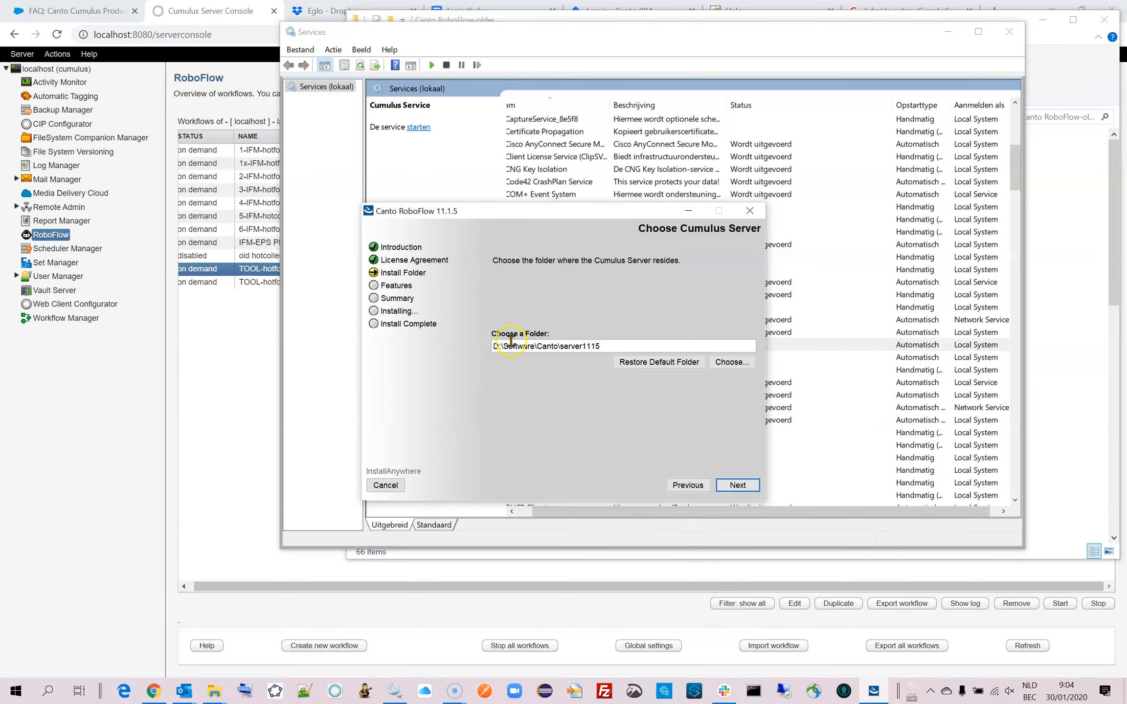
{"action": "left_click", "coordinate": [735, 486]}
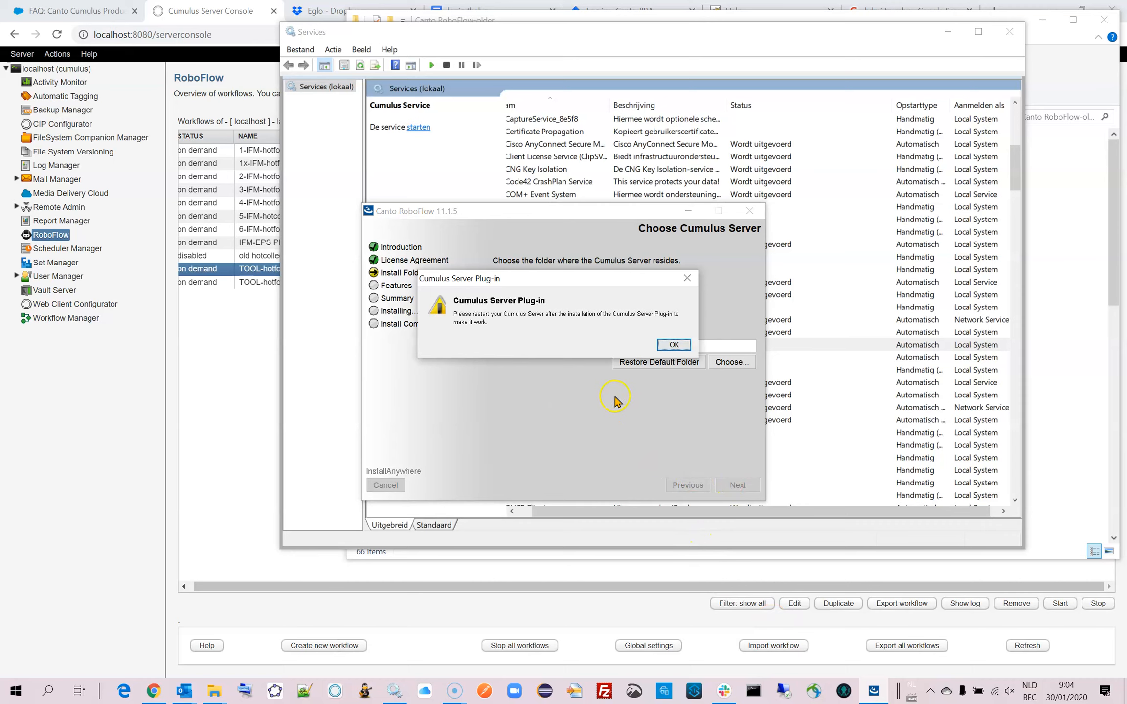
{"action": "left_click", "coordinate": [673, 345]}
{"action": "left_click", "coordinate": [735, 485]}
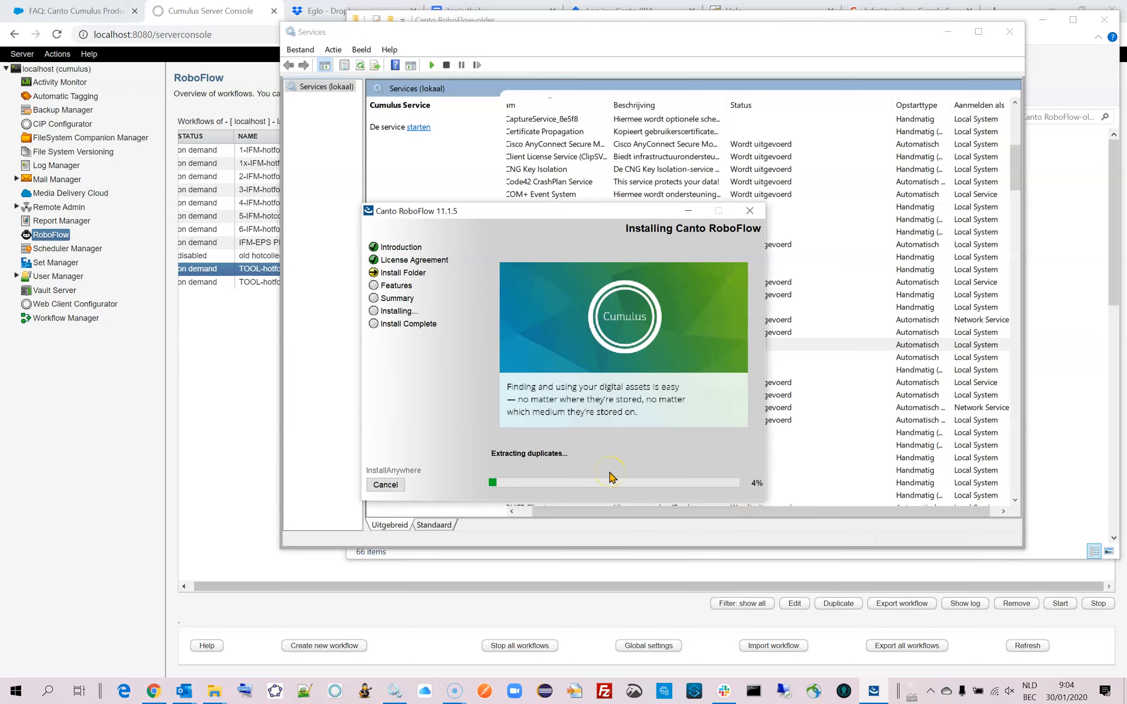
{"action": "left_click", "coordinate": [15, 689]}
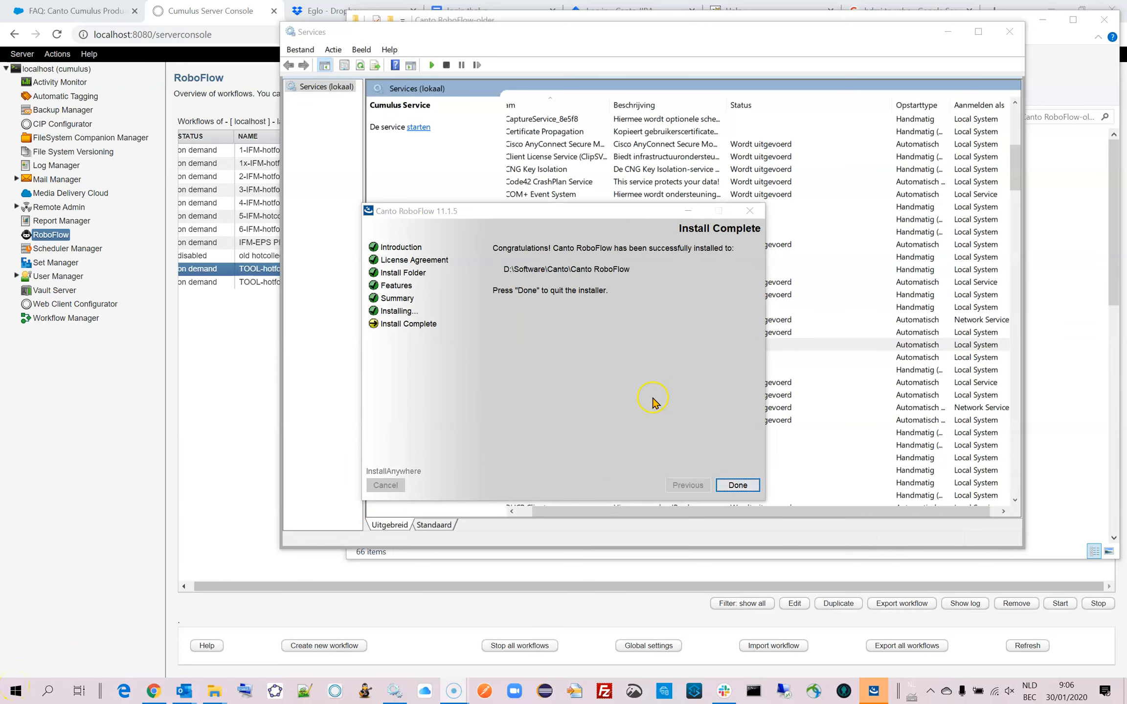
{"action": "left_click", "coordinate": [739, 486]}
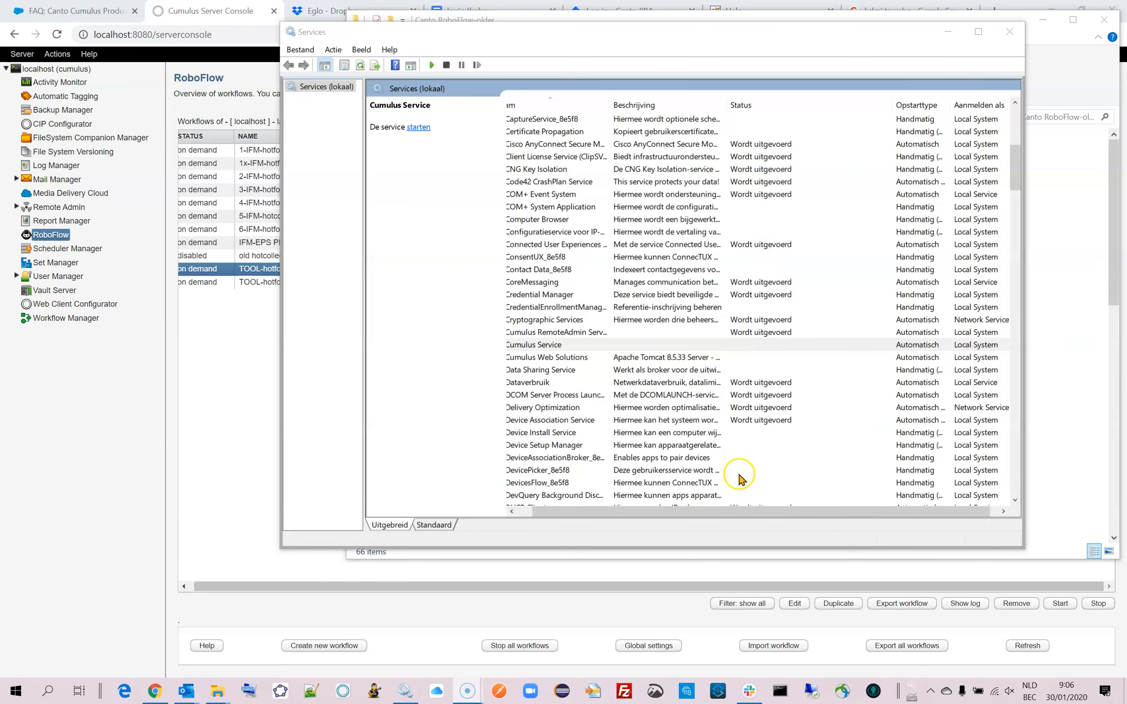
Start the Cumulus Service again in the local Windows services list.
{"action": "left_click_drag", "start_coordinate": [575, 516], "coordinate": [530, 516]}
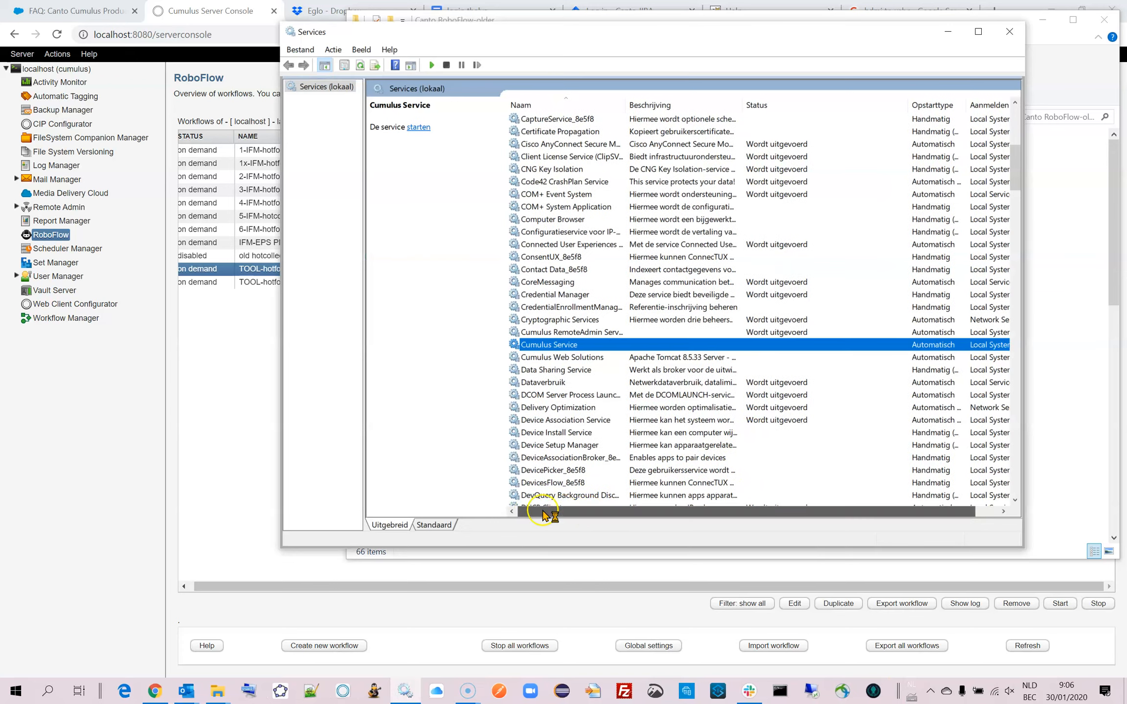
{"action": "right_click", "coordinate": [543, 344]}
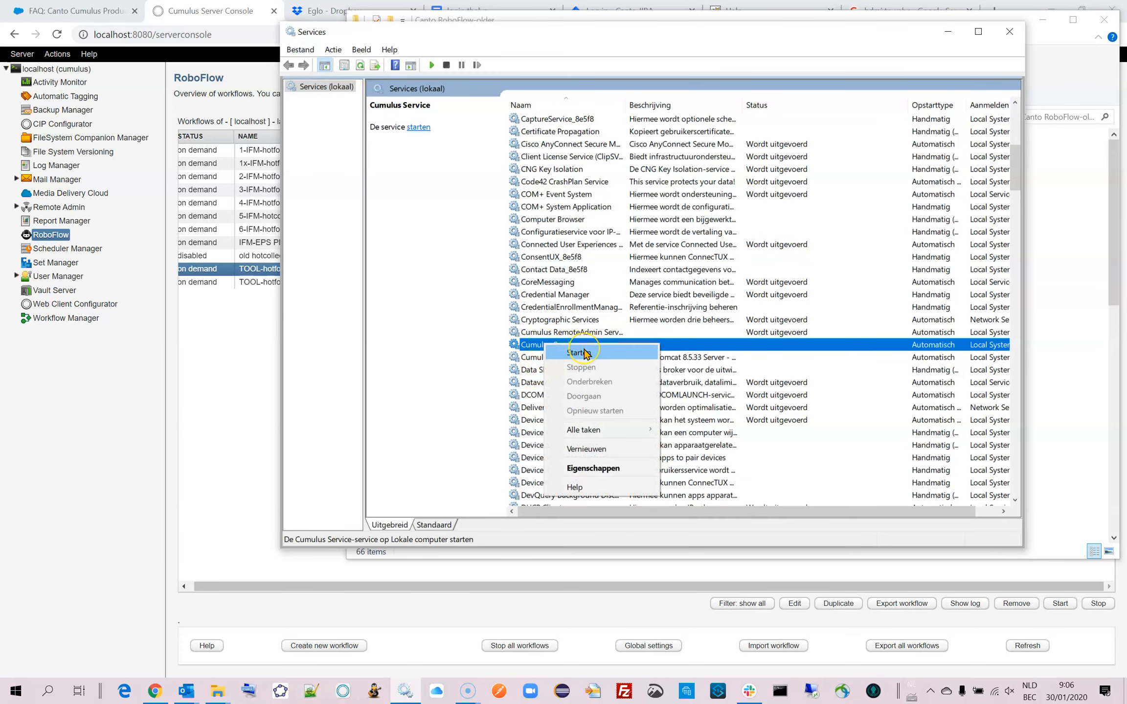
{"action": "left_click", "coordinate": [586, 353]}
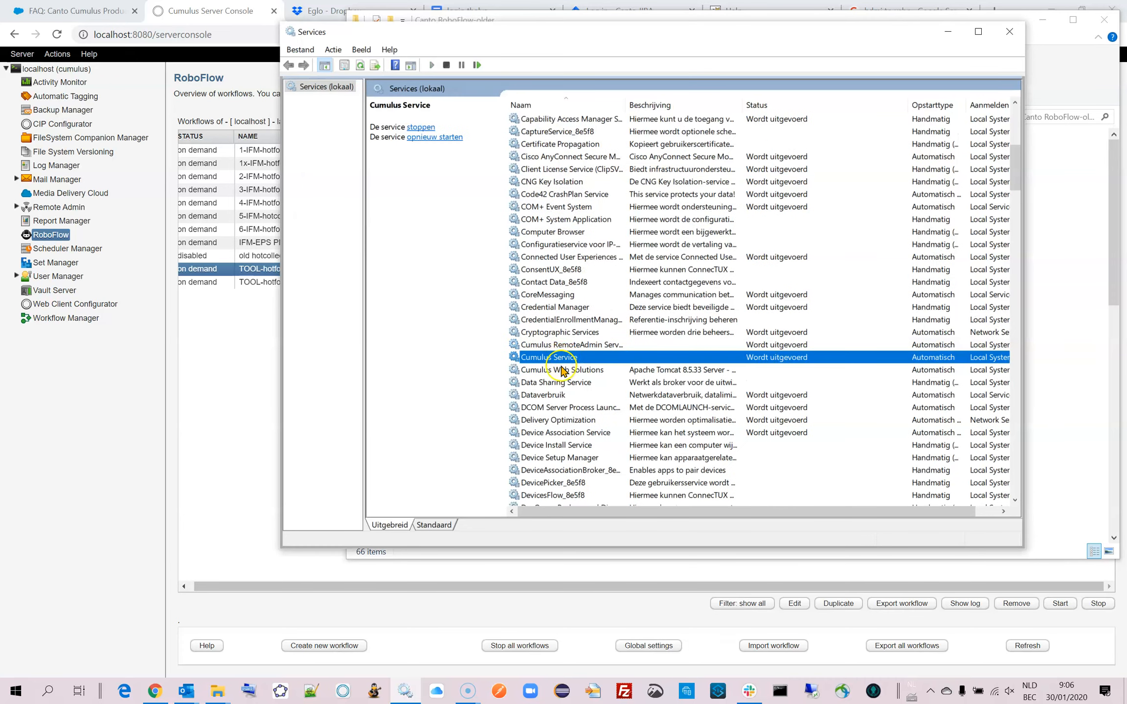
Start the Cumulus Web Solutions service again in the local Windows services list.
{"action": "left_click", "coordinate": [562, 370]}
{"action": "right_click", "coordinate": [562, 370]}
{"action": "left_click", "coordinate": [604, 380]}
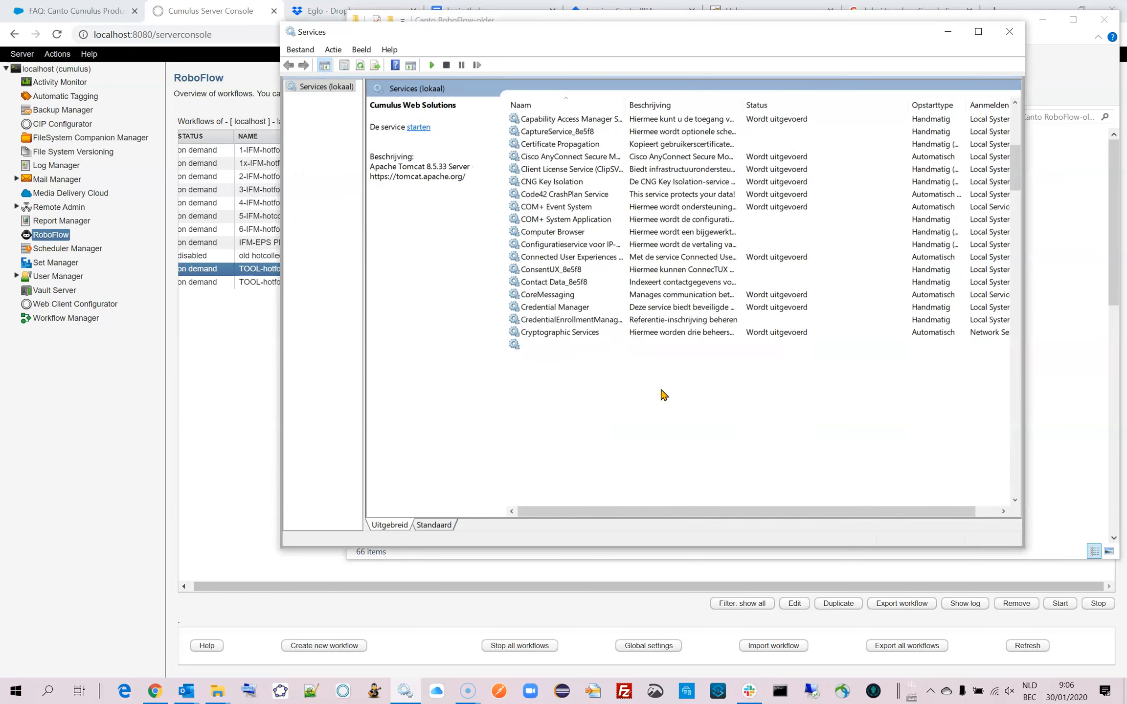
Stop the Canto RoboFlow service in the local Windows services list.
{"action": "left_click_drag", "start_coordinate": [1014, 164], "coordinate": [1014, 147]}
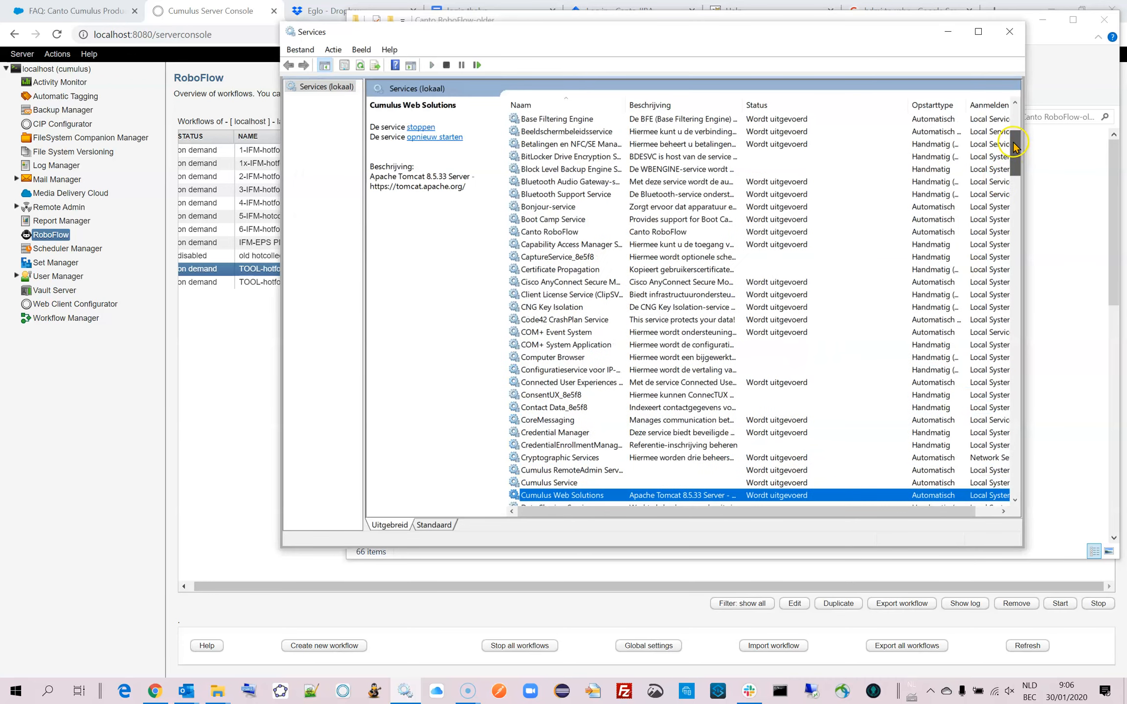
{"action": "left_click", "coordinate": [530, 232]}
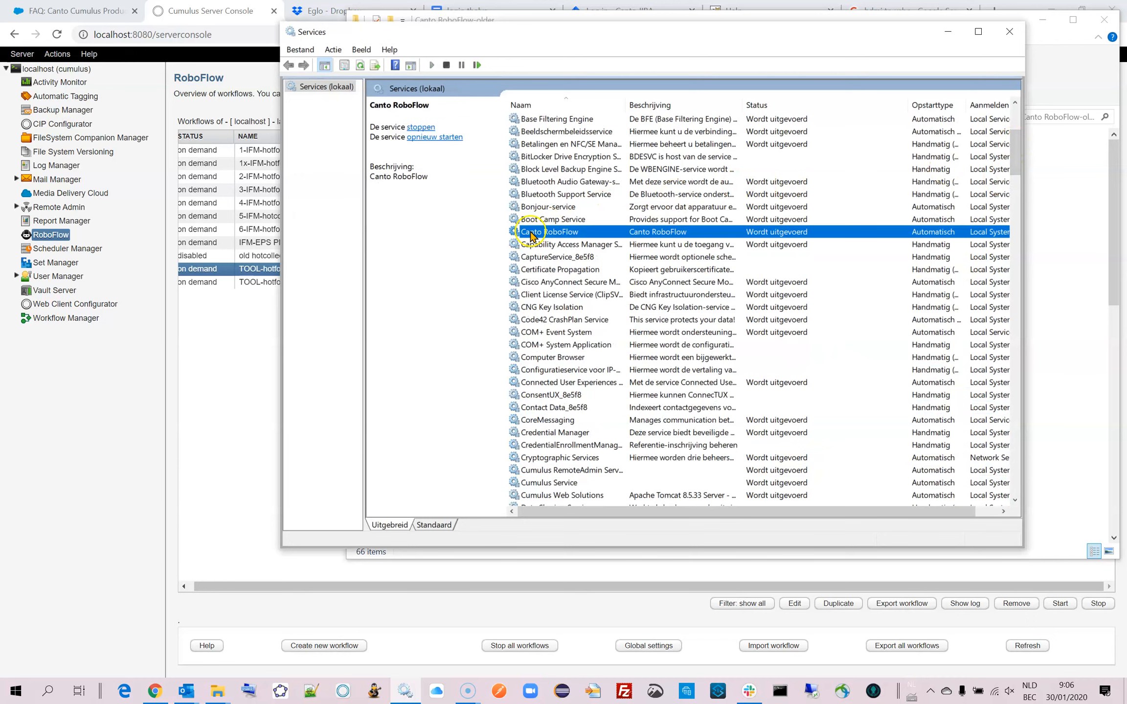
{"action": "right_click", "coordinate": [532, 235]}
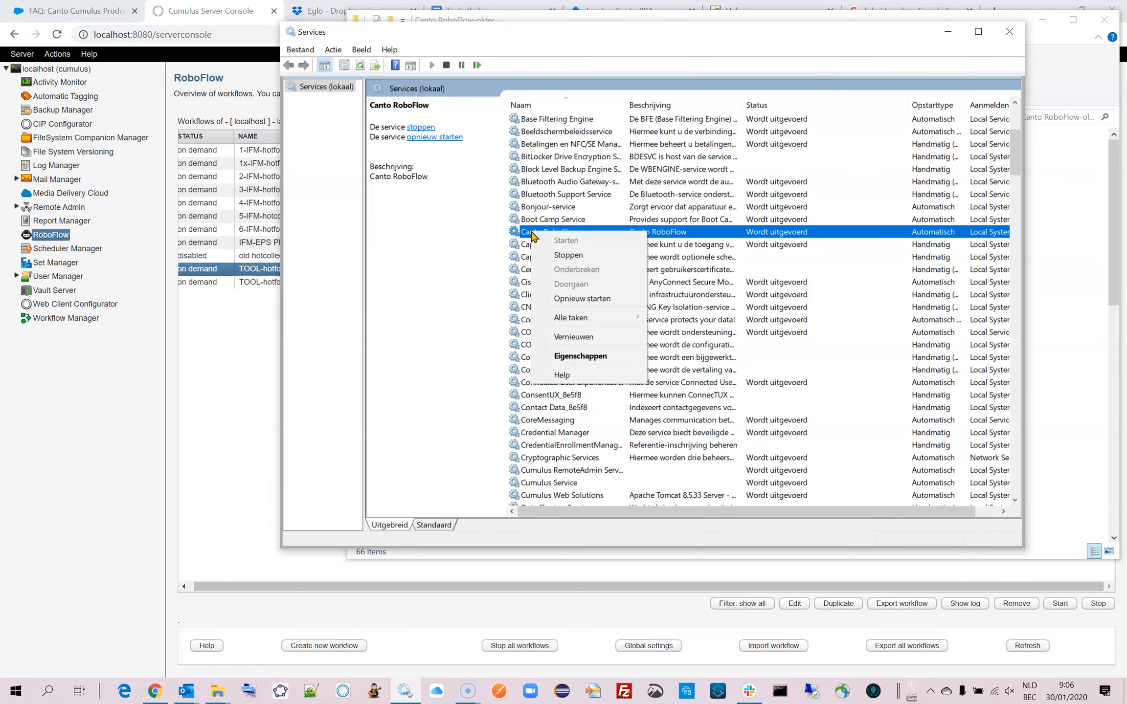
{"action": "left_click", "coordinate": [564, 256]}
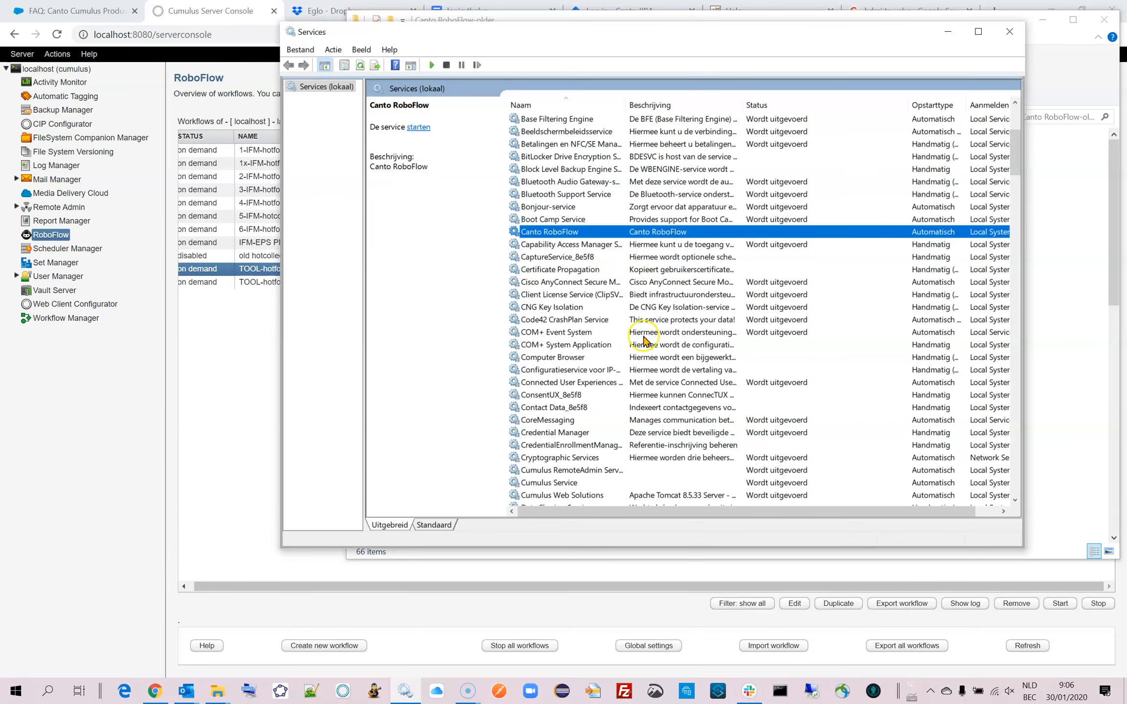
Check the log-on account and general properties of the Canto RoboFlow service, then close them without changes.
{"action": "left_click_drag", "start_coordinate": [554, 514], "coordinate": [592, 515]}
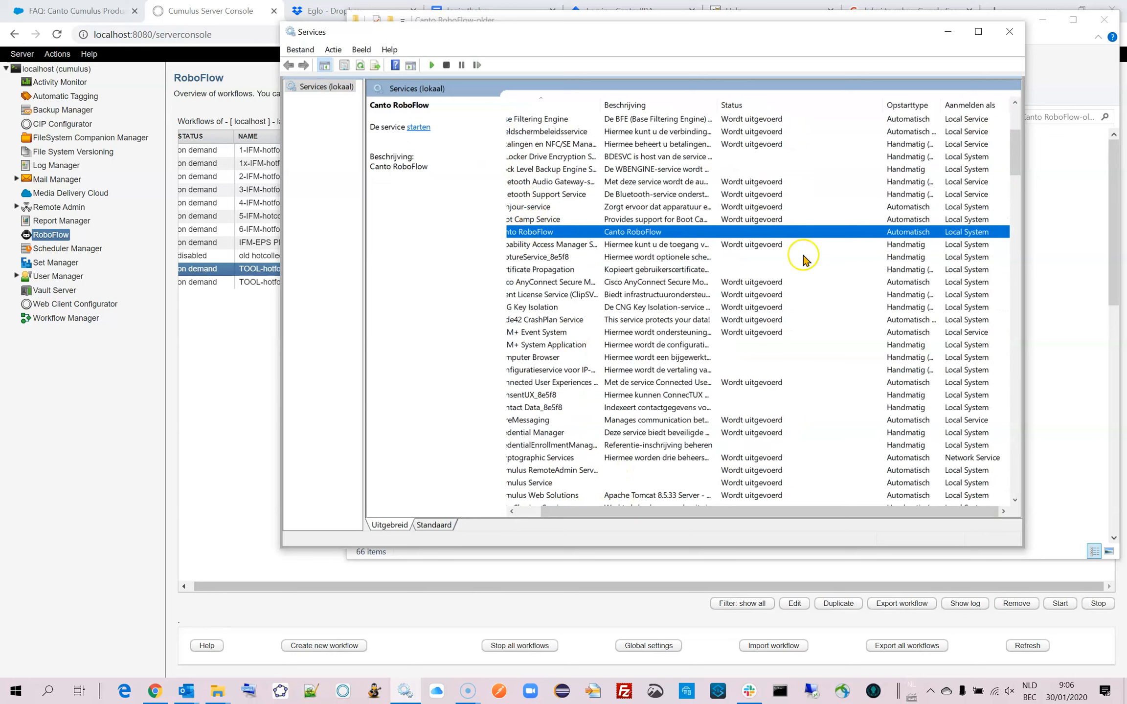
{"action": "double_click", "coordinate": [953, 236]}
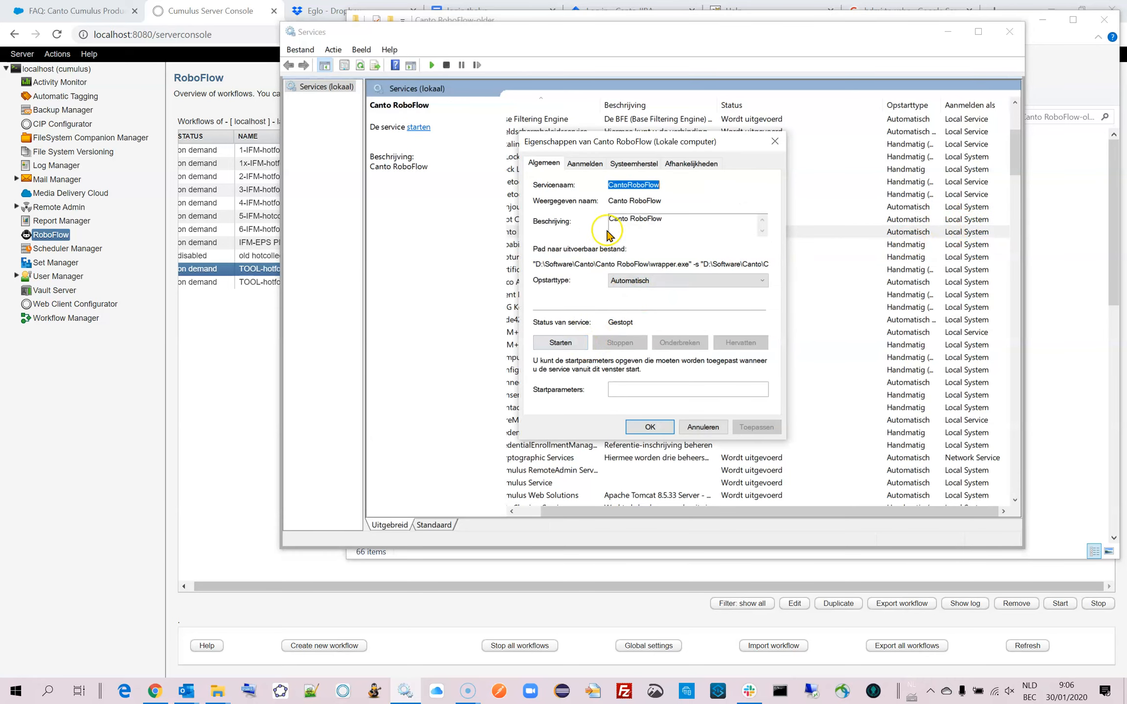
{"action": "left_click", "coordinate": [595, 164]}
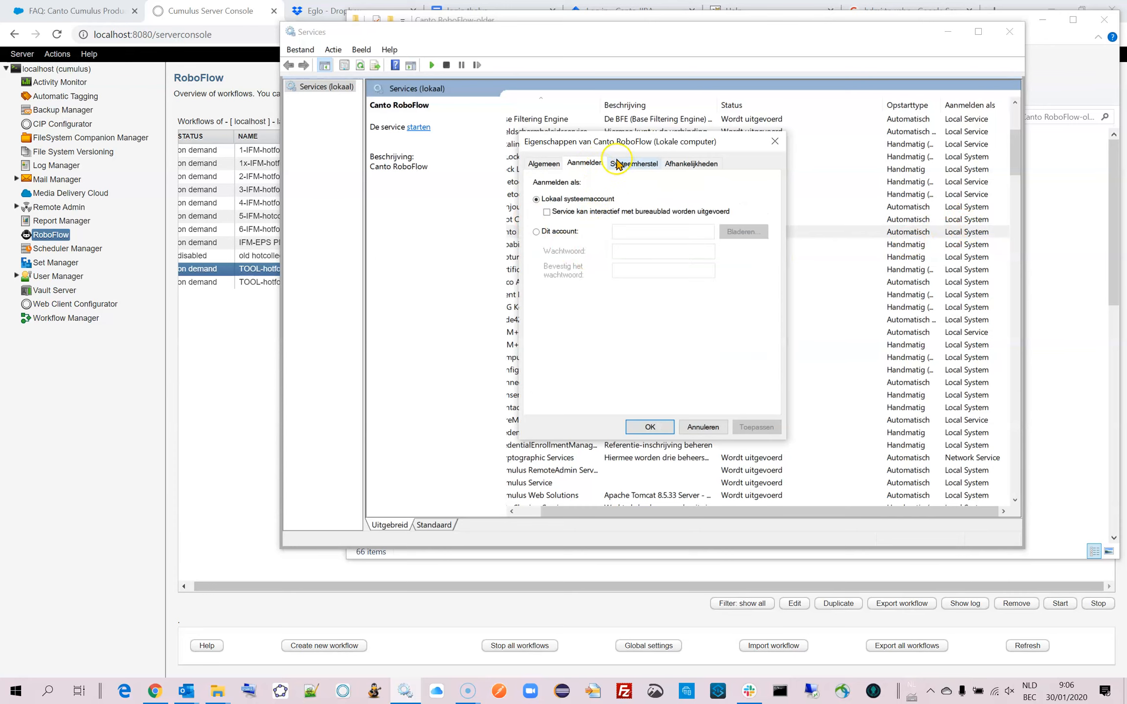
{"action": "left_click", "coordinate": [543, 164]}
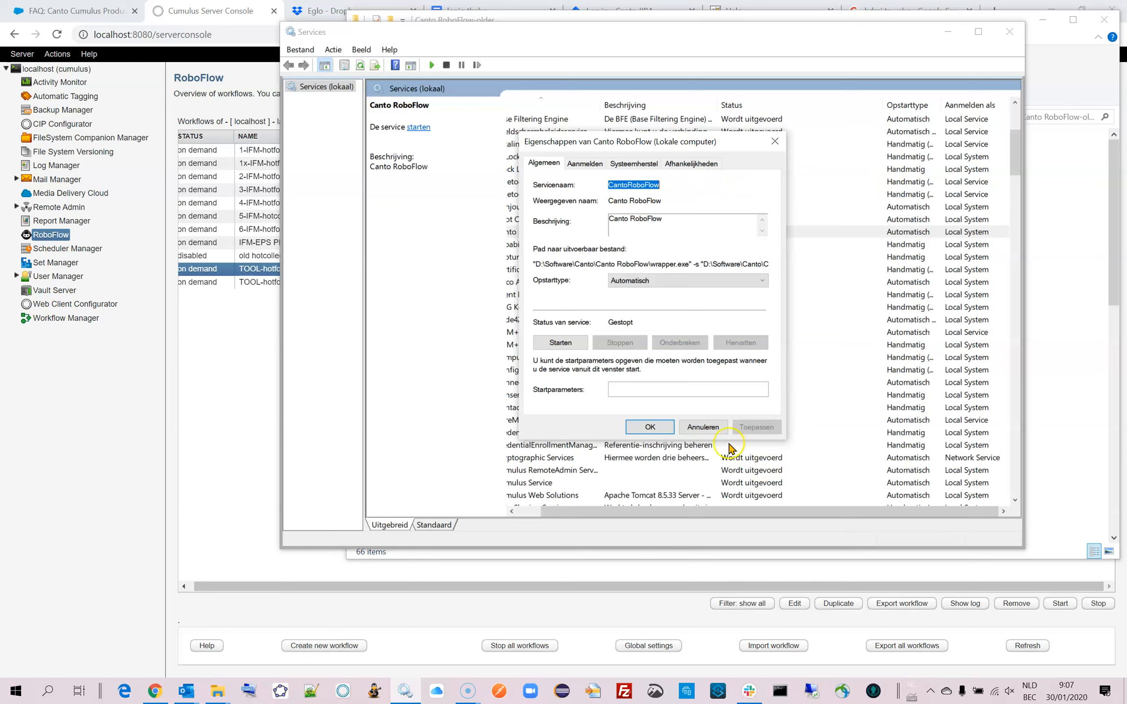
{"action": "left_click", "coordinate": [585, 164]}
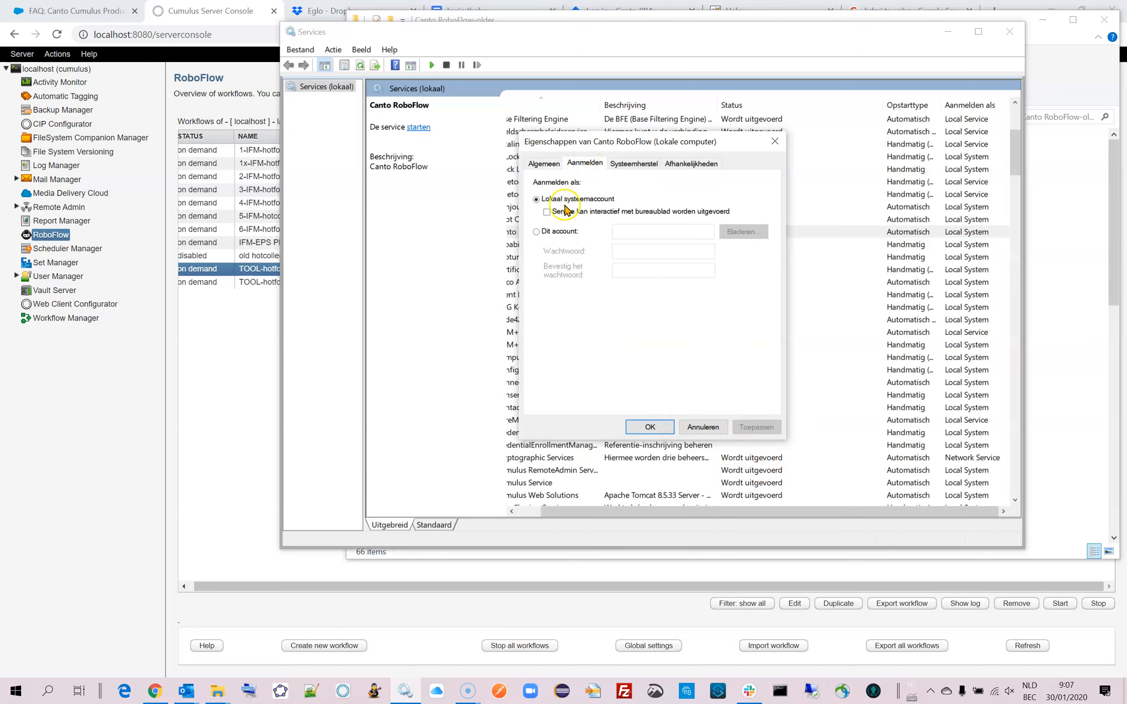
{"action": "left_click", "coordinate": [709, 426]}
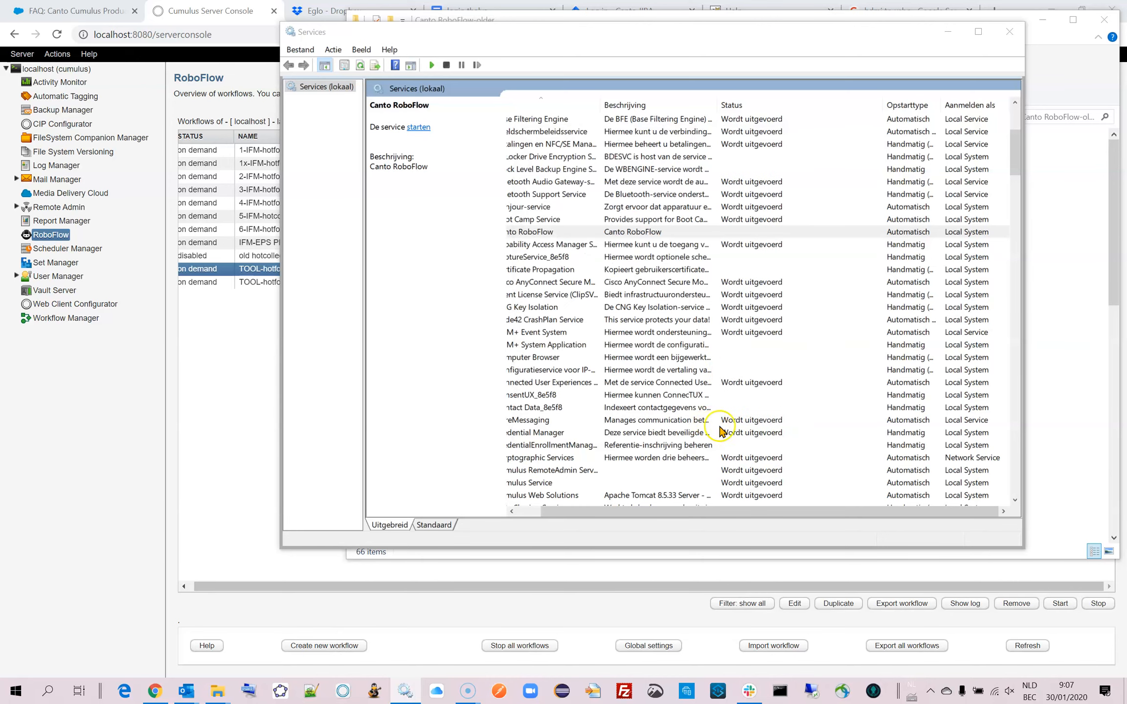
{"action": "left_click", "coordinate": [541, 231]}
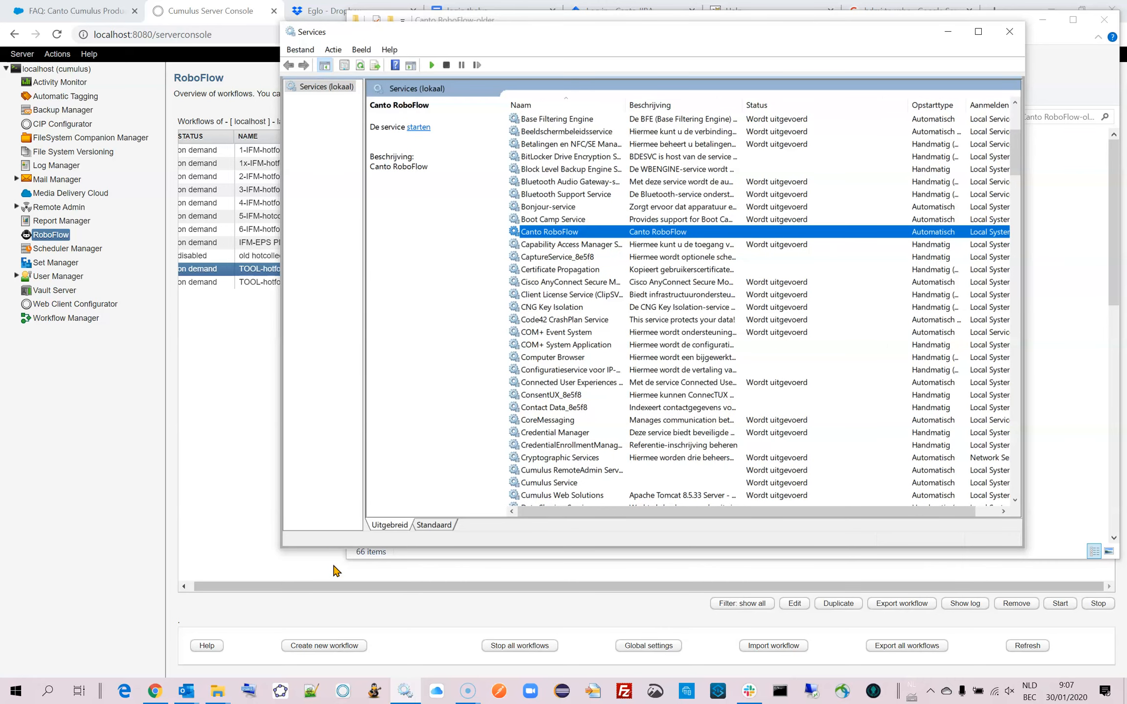
Switch to File Explorer and examine the contents of the newly installed Canto RoboFlow folder in D:\Software\Canto.
{"action": "left_click", "coordinate": [213, 695]}
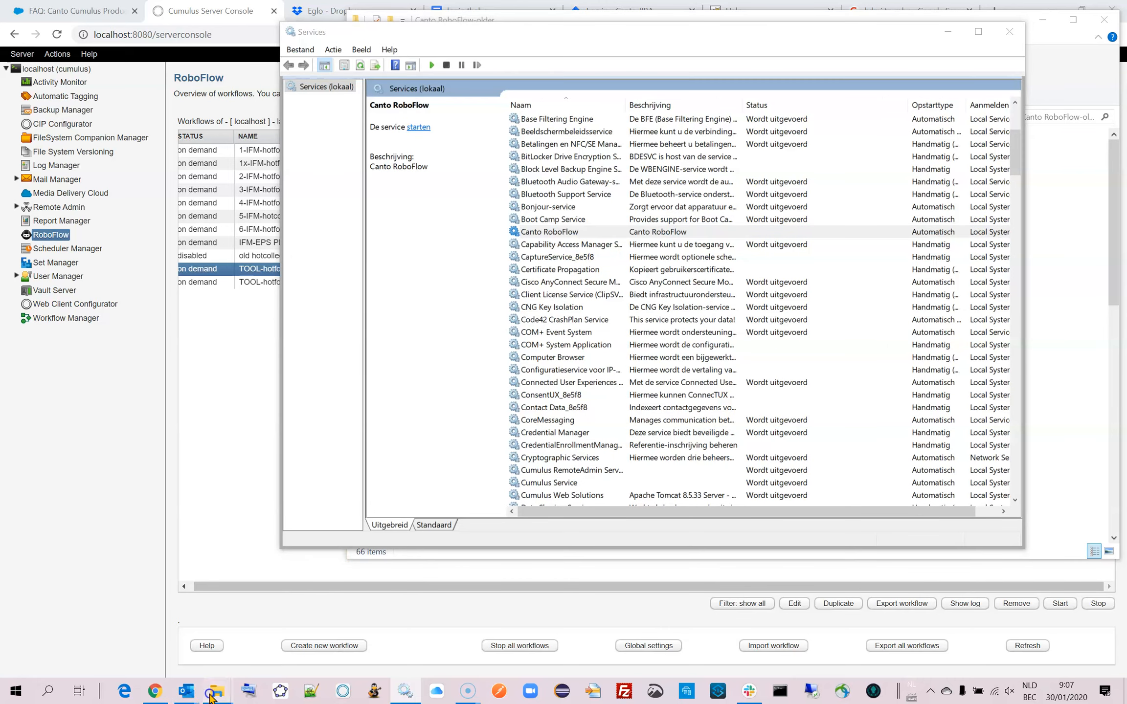
{"action": "left_click", "coordinate": [184, 648]}
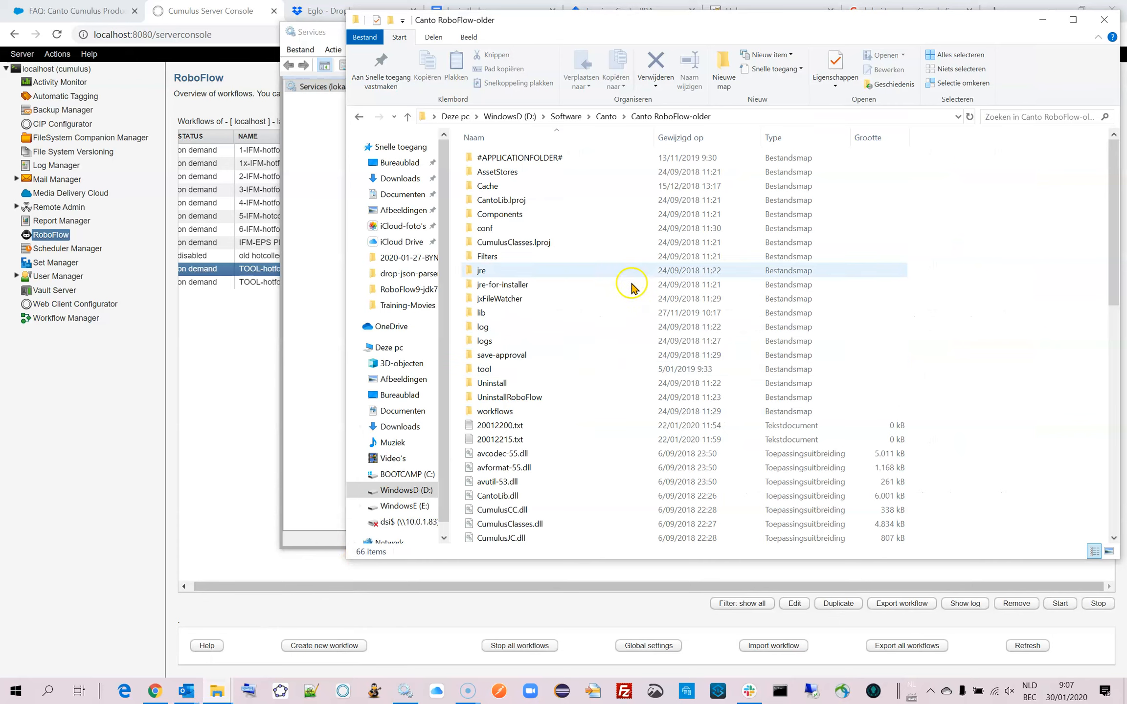
{"action": "left_click", "coordinate": [607, 118]}
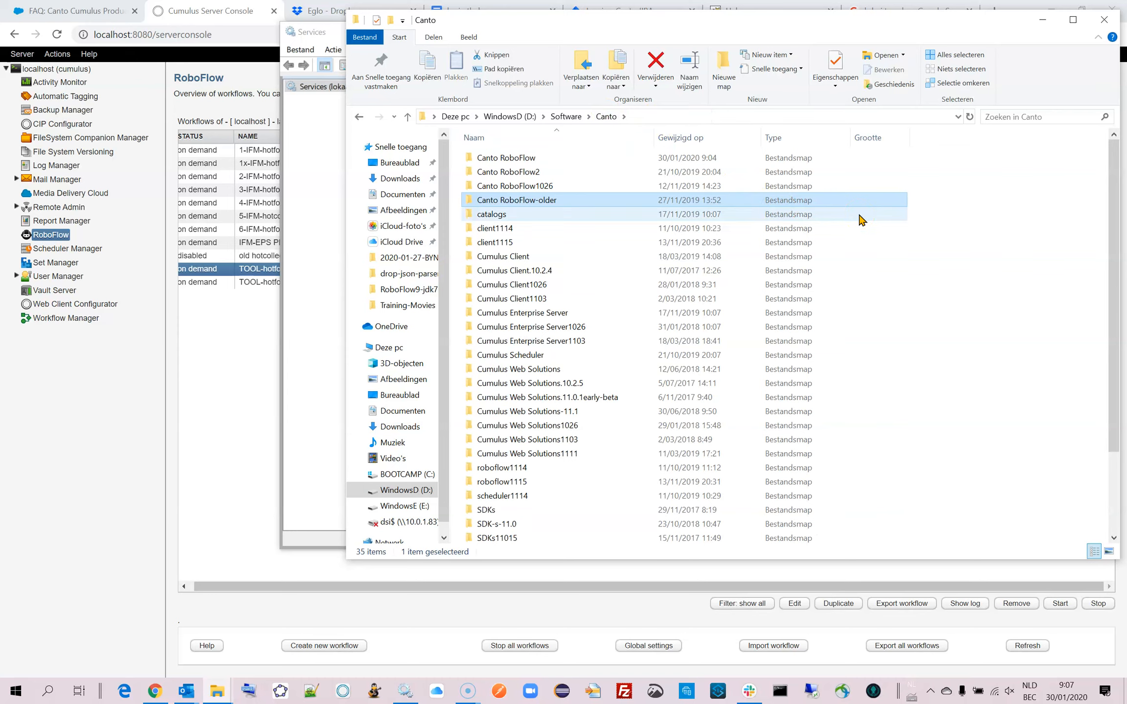
{"action": "left_click", "coordinate": [489, 157]}
{"action": "double_click", "coordinate": [482, 156]}
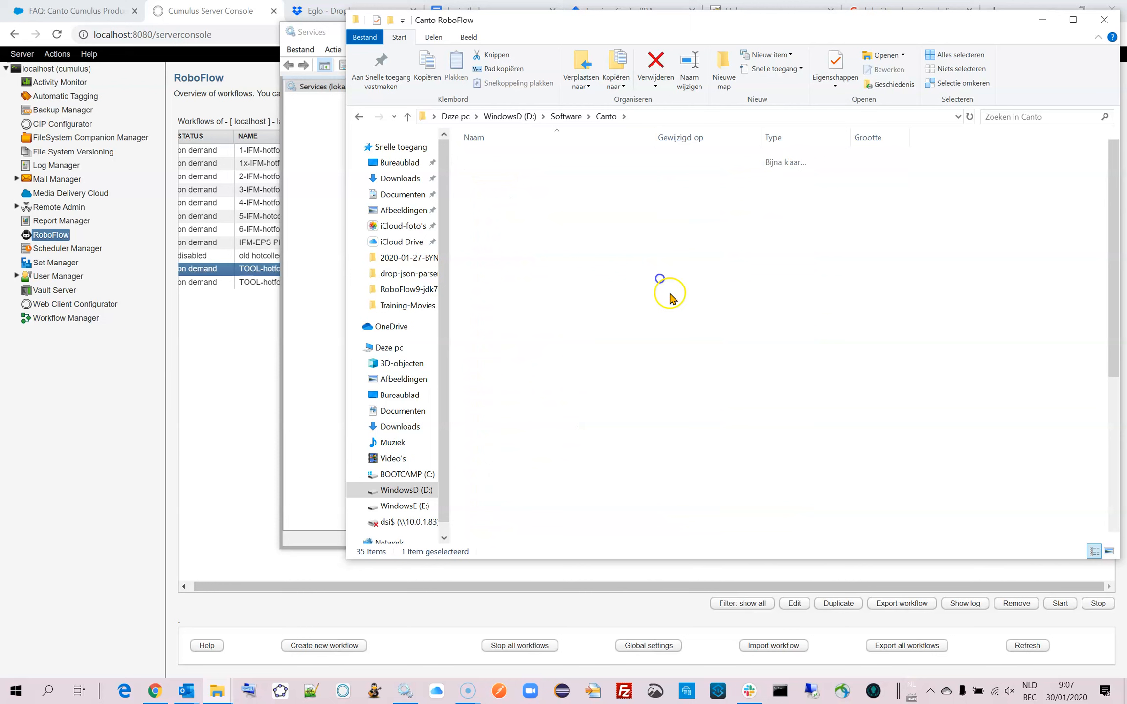
{"action": "mouse_move", "coordinate": [574, 454]}
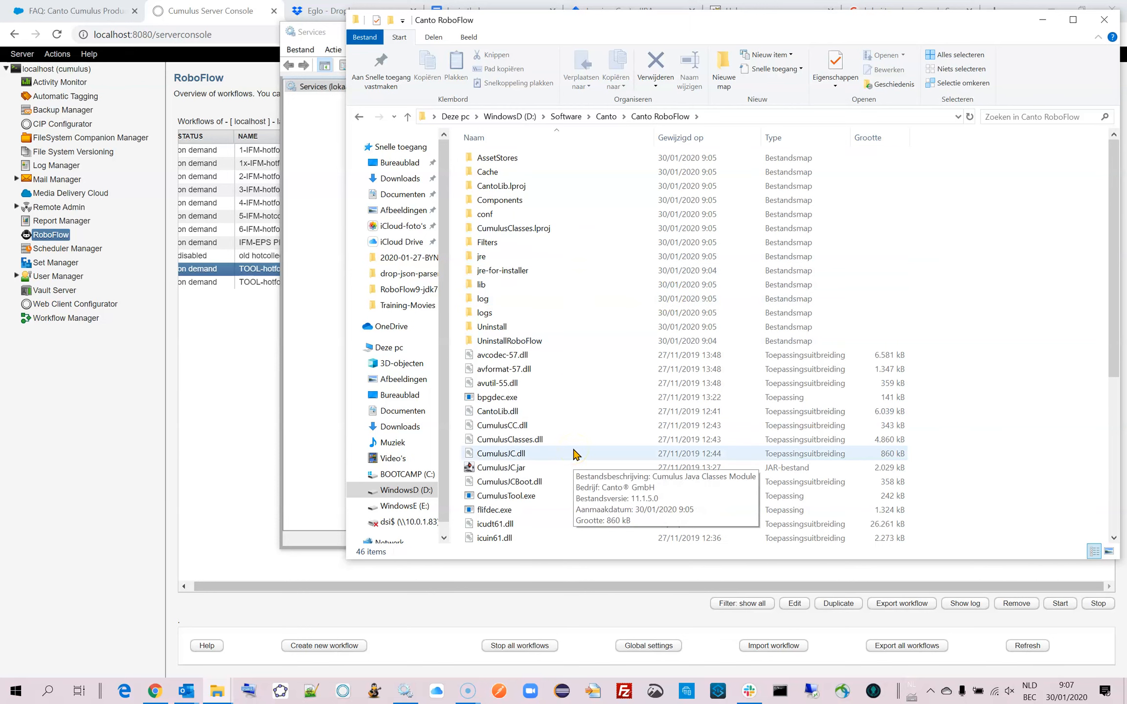
{"action": "left_click", "coordinate": [606, 116]}
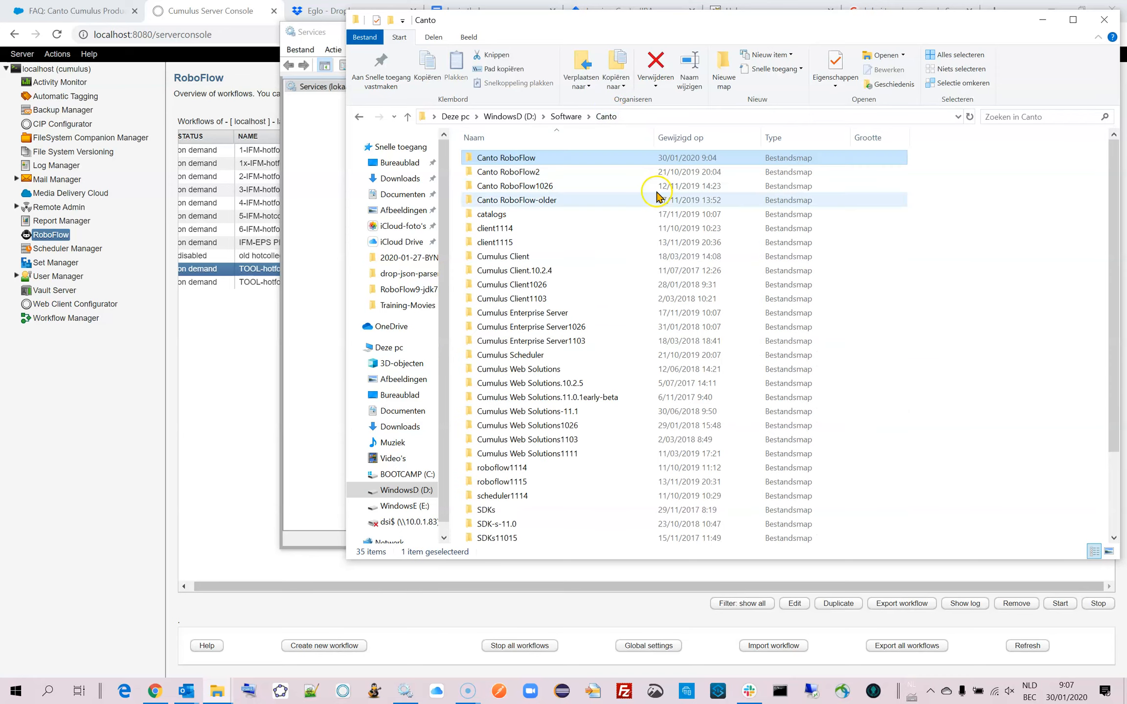
{"action": "double_click", "coordinate": [473, 158]}
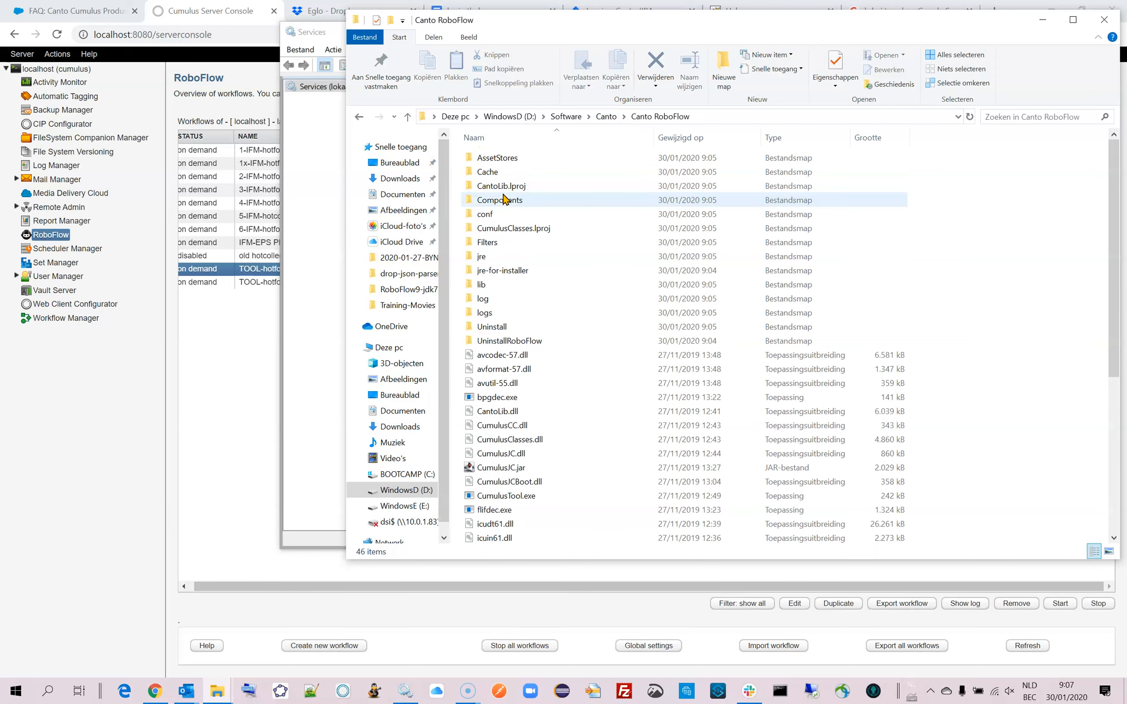
{"action": "left_click", "coordinate": [609, 117]}
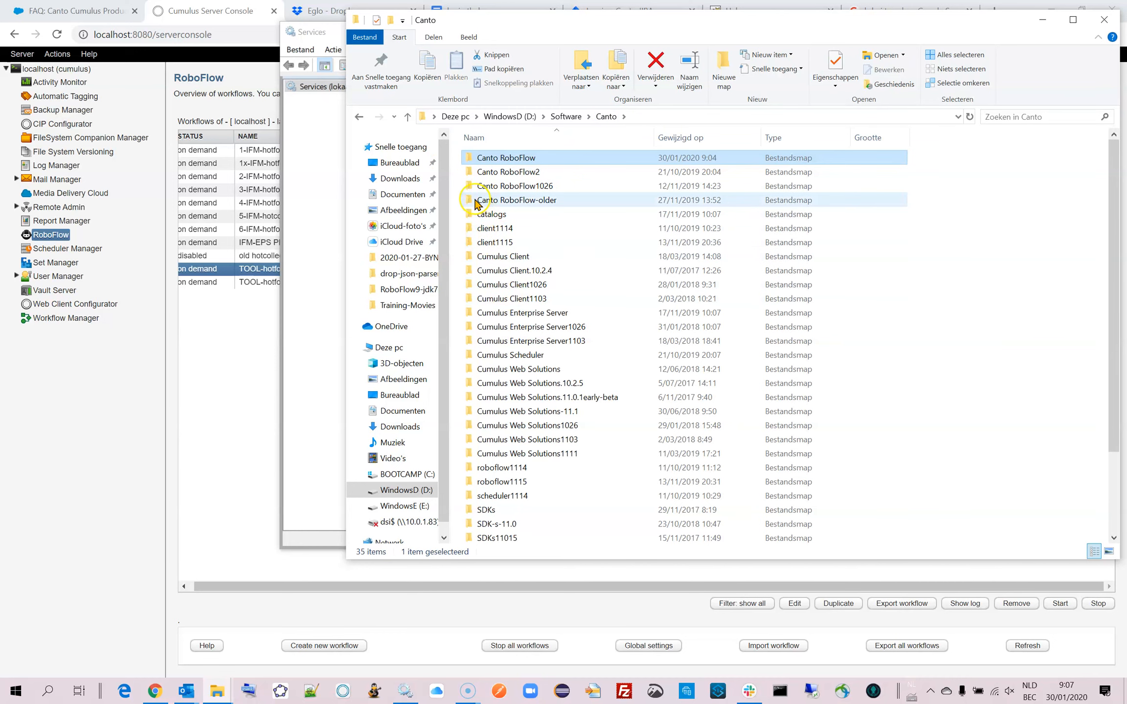
Delete the #APPLICATIONFOLDER# folder from Canto RoboFlow-older.
{"action": "double_click", "coordinate": [477, 202]}
{"action": "left_click", "coordinate": [487, 163]}
{"action": "right_click", "coordinate": [470, 163]}
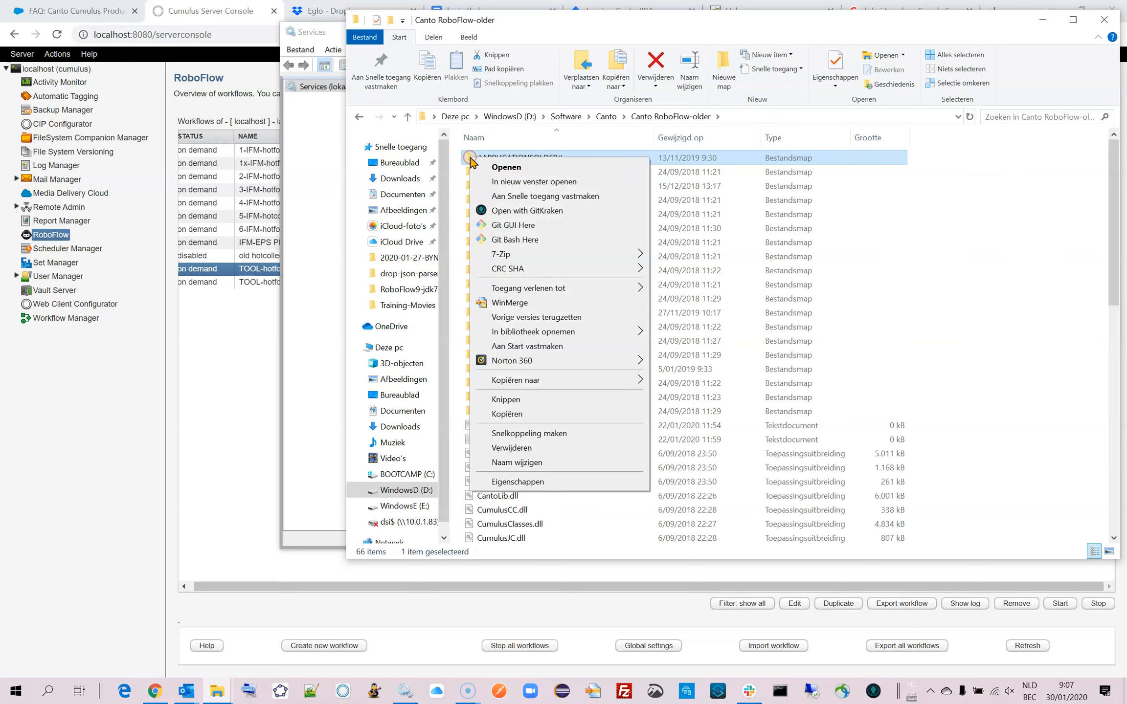
{"action": "left_click", "coordinate": [530, 448]}
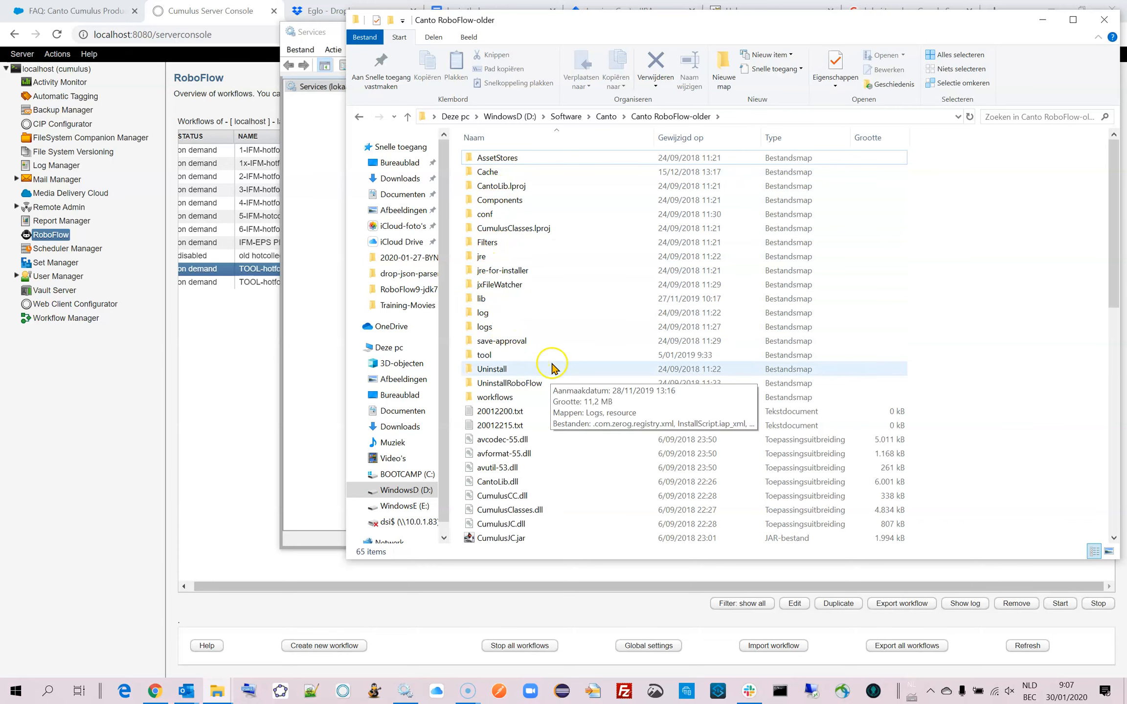
Copy the save-approval, tool and workflows folders plus RoboFlow.xml, RoboFlowGlobalParam.xml, RoboFlowHEXVIEW.bat and RoboFlowRestartService.bat from Canto RoboFlow-older.
{"action": "left_click", "coordinate": [494, 341]}
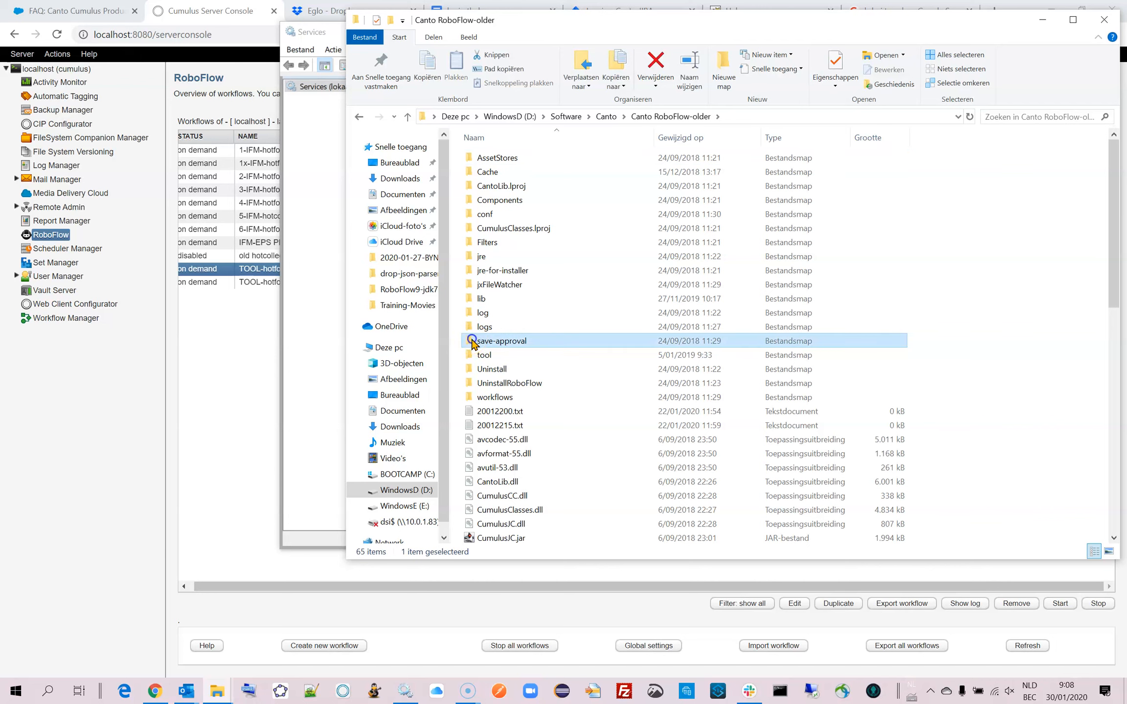
{"action": "left_click", "coordinate": [473, 357], "text": "ctrl"}
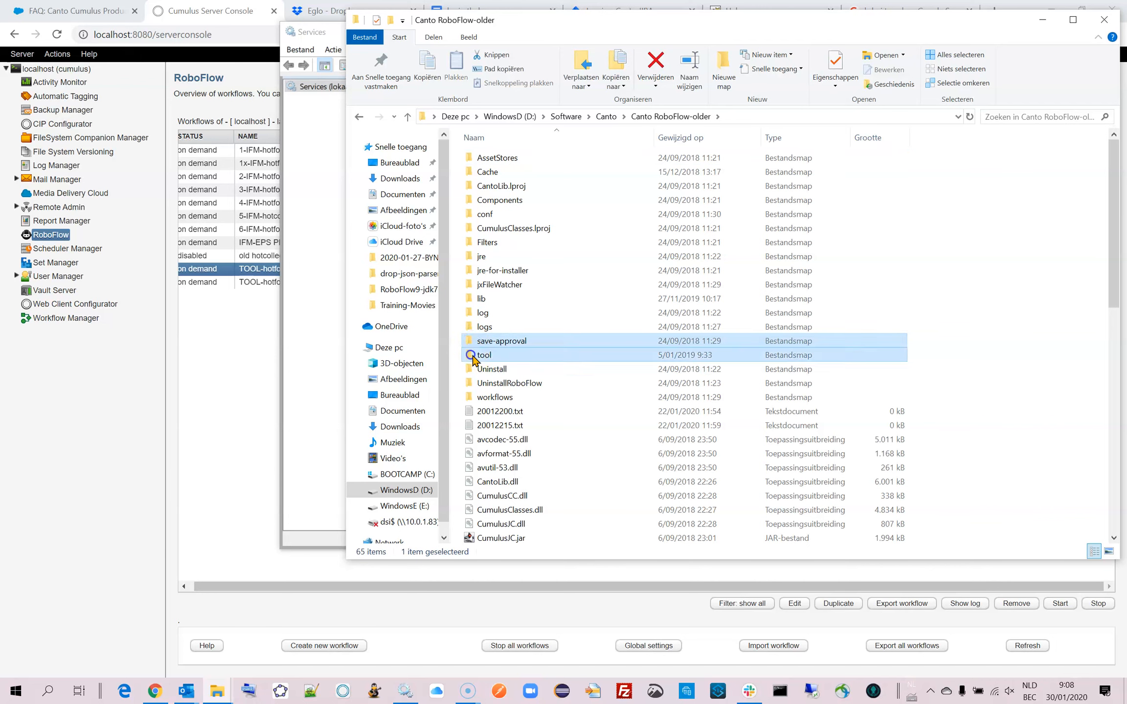
{"action": "left_click", "coordinate": [506, 397], "text": "ctrl"}
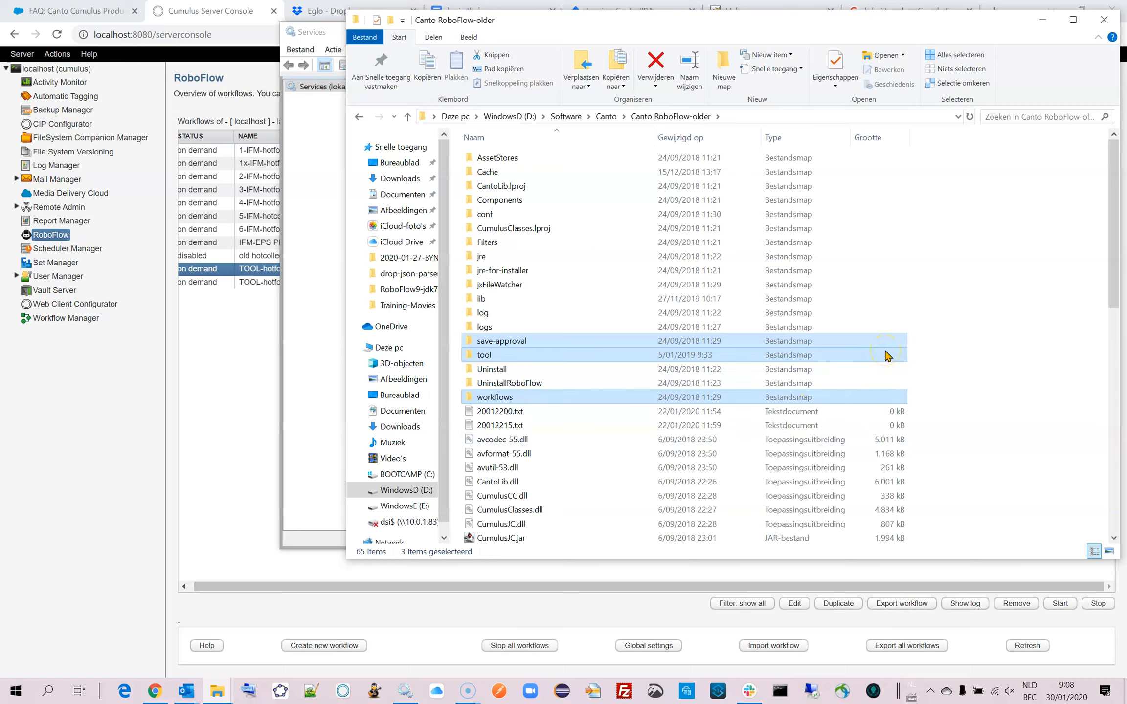
{"action": "left_click_drag", "start_coordinate": [1111, 203], "coordinate": [1120, 385]}
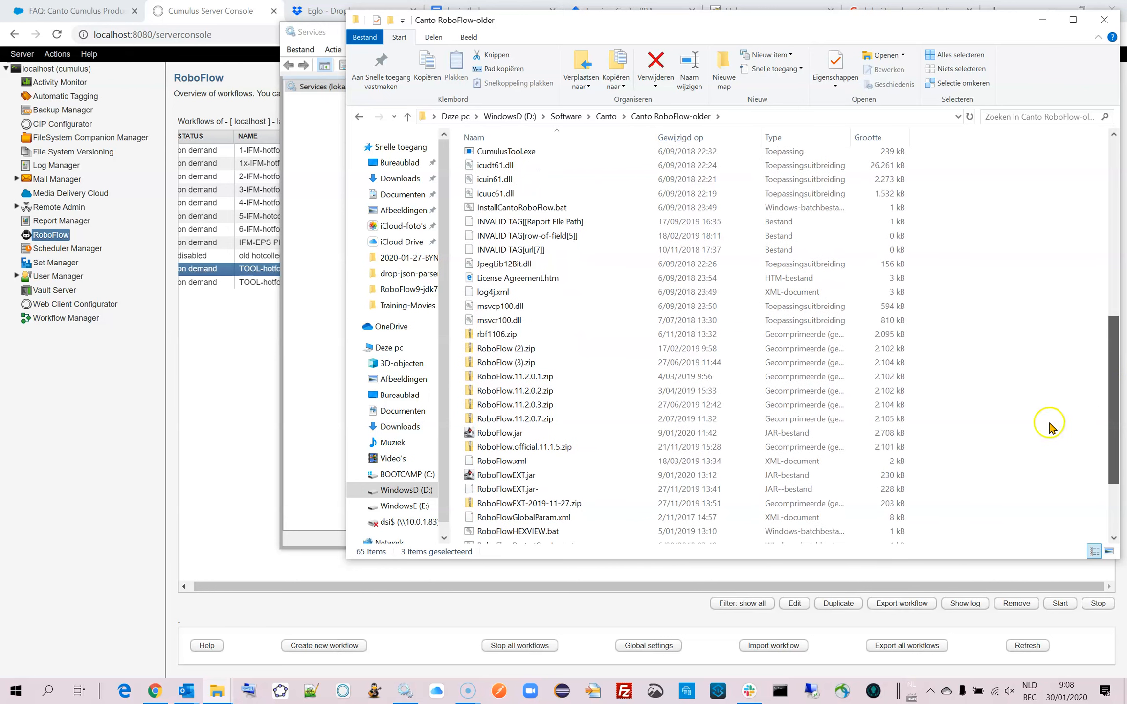
{"action": "left_click", "coordinate": [469, 463], "text": "ctrl"}
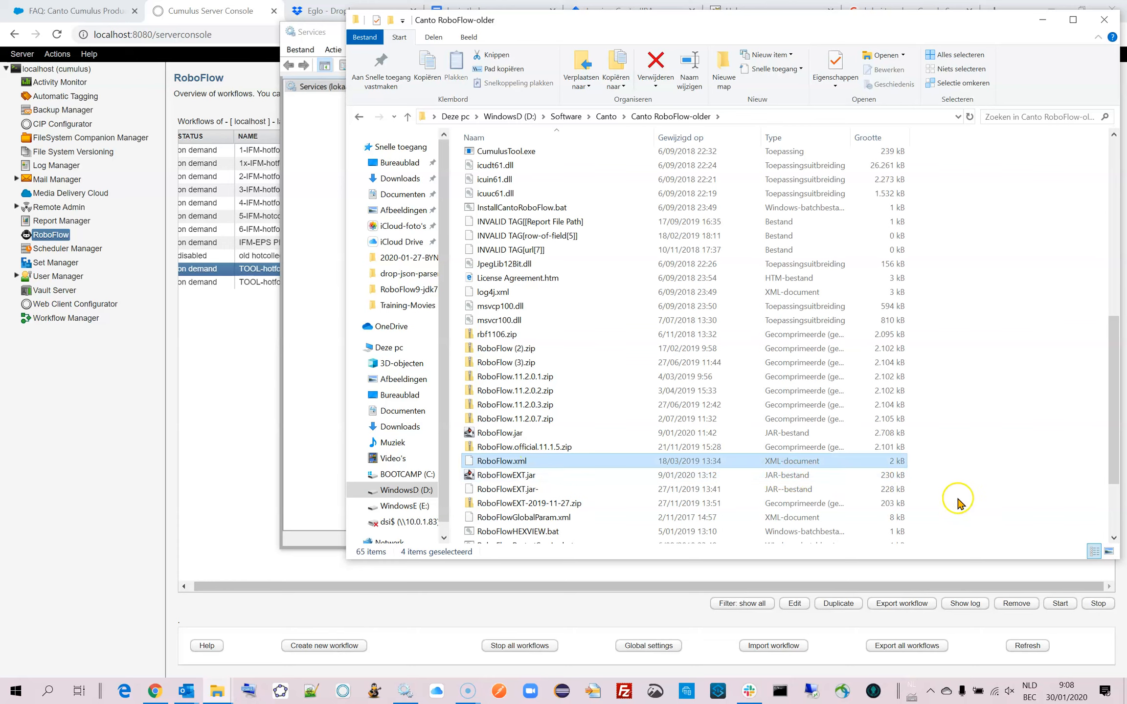
{"action": "left_click", "coordinate": [470, 518], "text": "ctrl"}
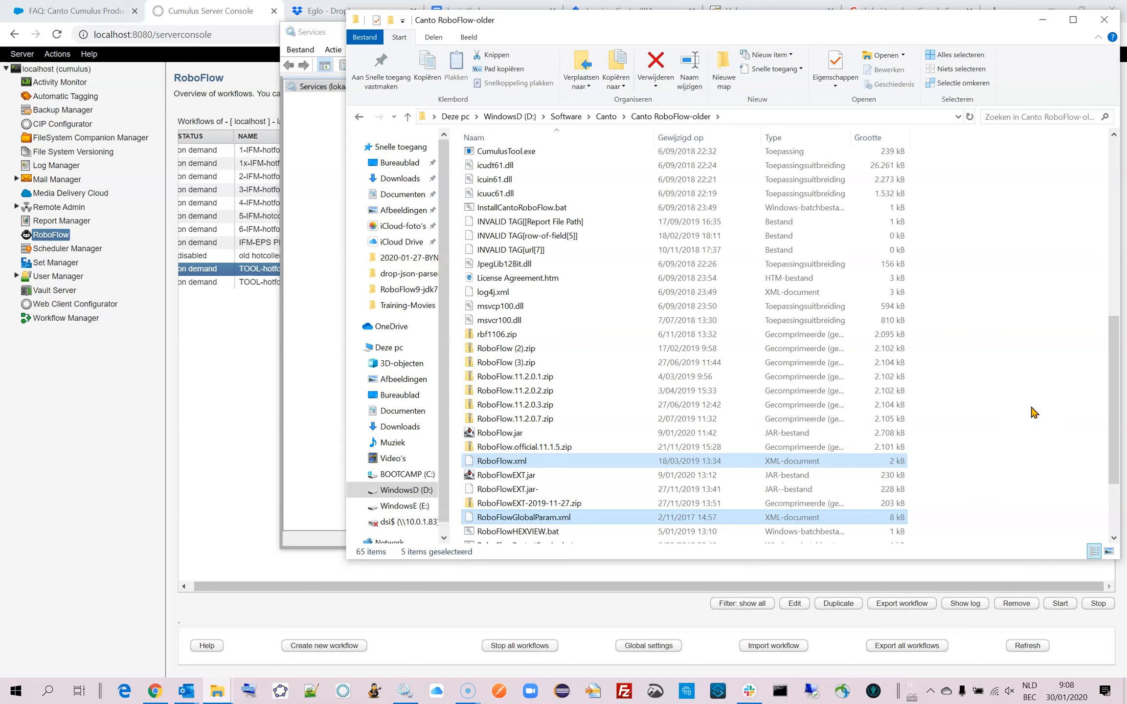
{"action": "left_click_drag", "start_coordinate": [1112, 377], "coordinate": [1116, 430]}
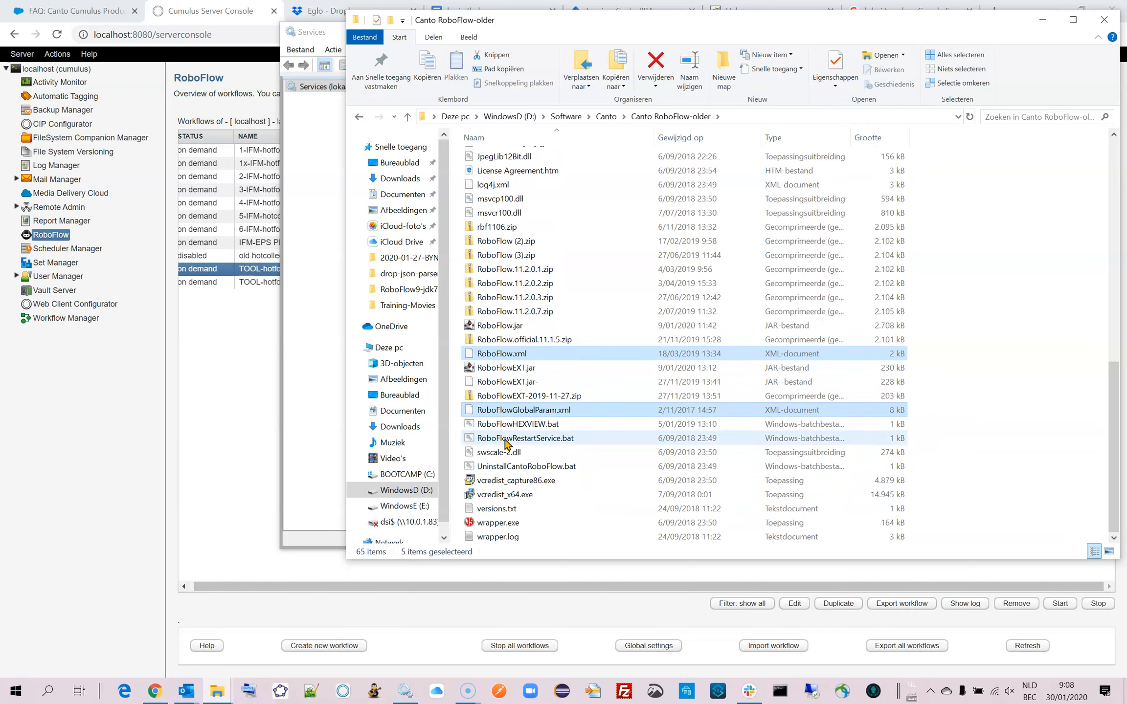
{"action": "left_click", "coordinate": [469, 424], "text": "ctrl"}
{"action": "left_click", "coordinate": [473, 438], "text": "ctrl"}
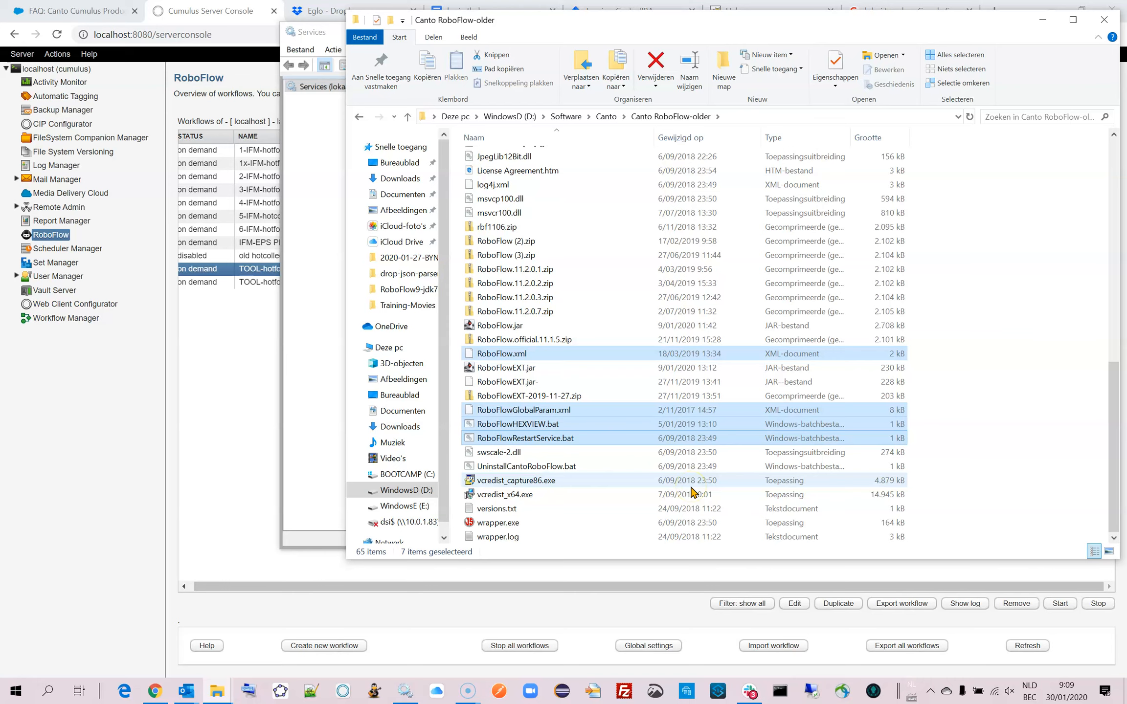
{"action": "left_click_drag", "start_coordinate": [1112, 441], "coordinate": [1111, 215]}
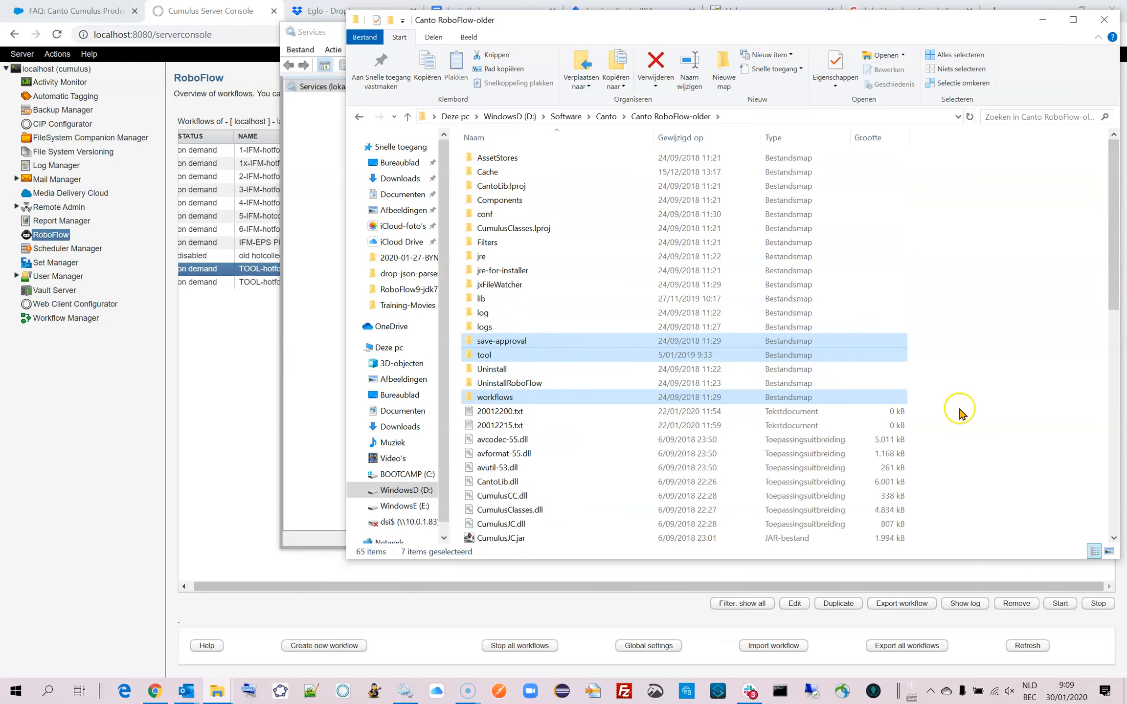
{"action": "right_click", "coordinate": [475, 343]}
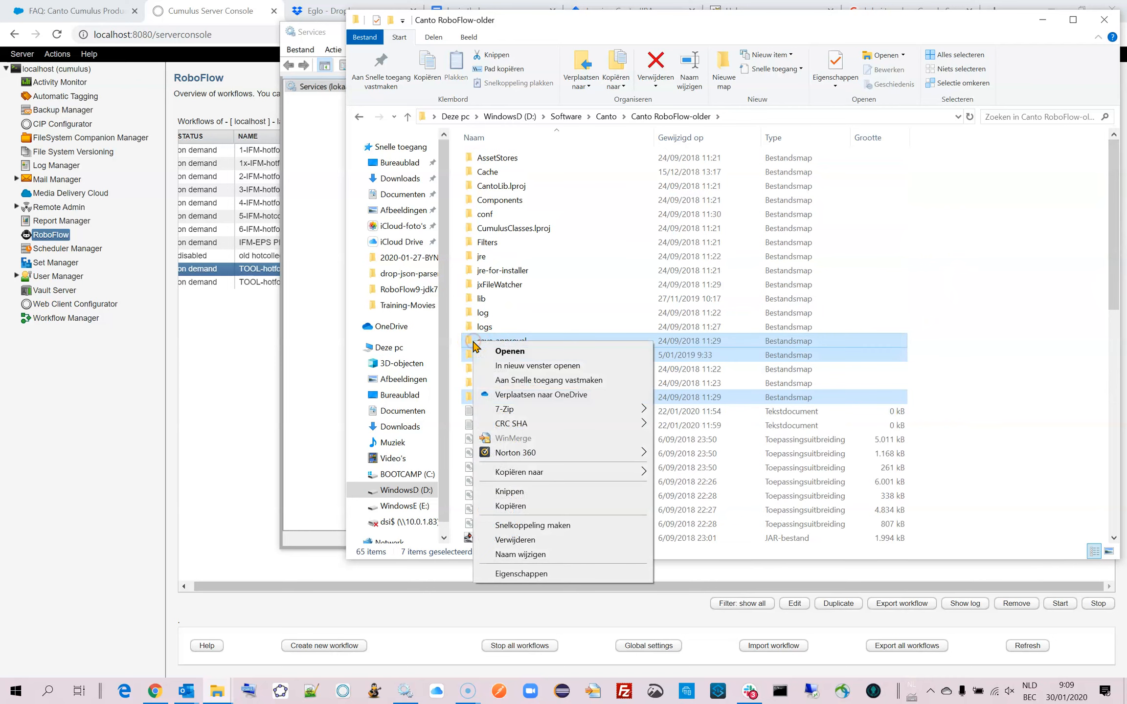
{"action": "left_click", "coordinate": [487, 505]}
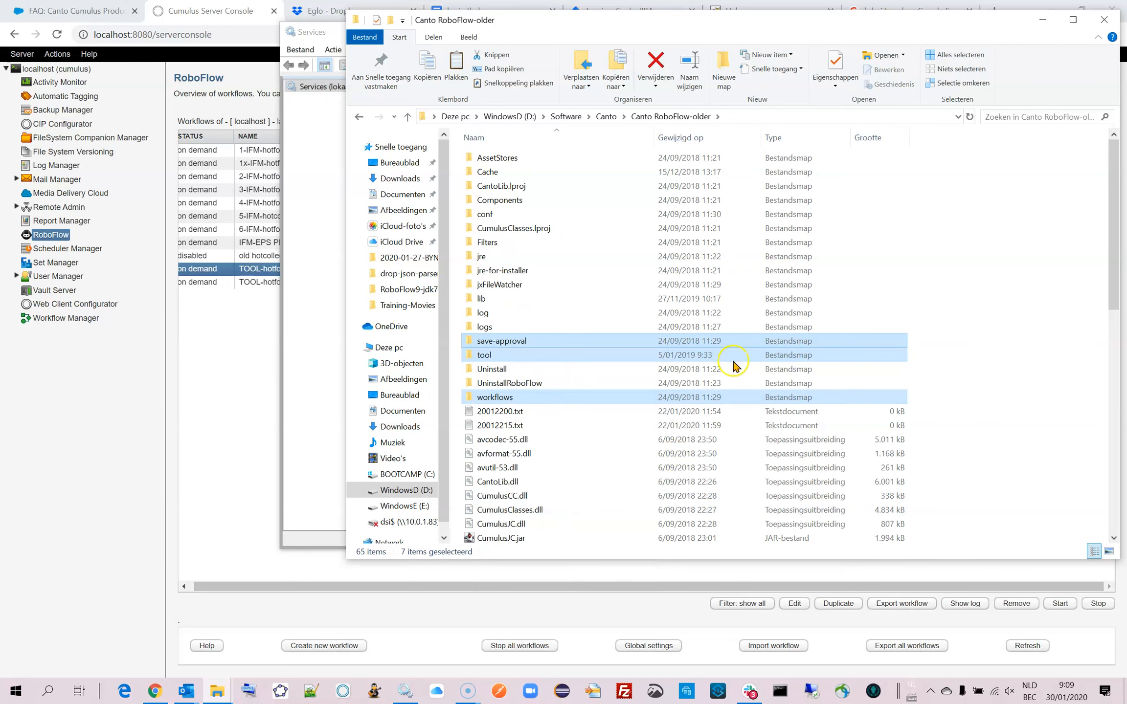
Paste the copied RoboFlow folders and files into the new Canto RoboFlow folder, replacing the files that already exist there.
{"action": "left_click", "coordinate": [606, 116]}
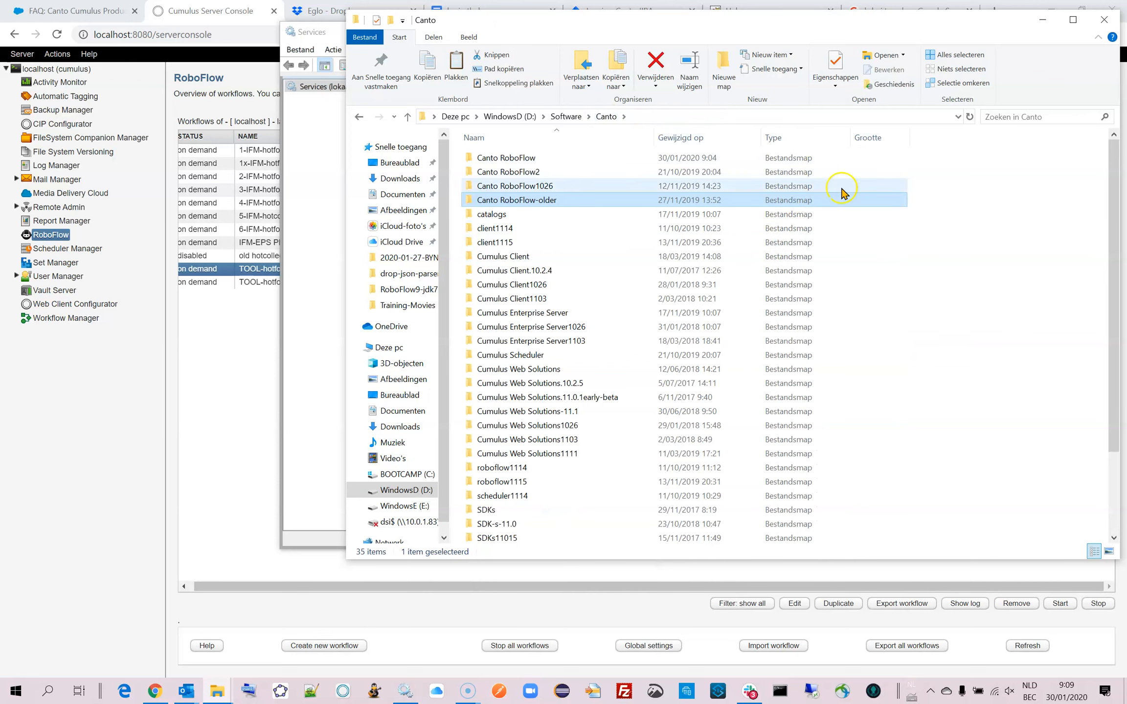
{"action": "double_click", "coordinate": [516, 158]}
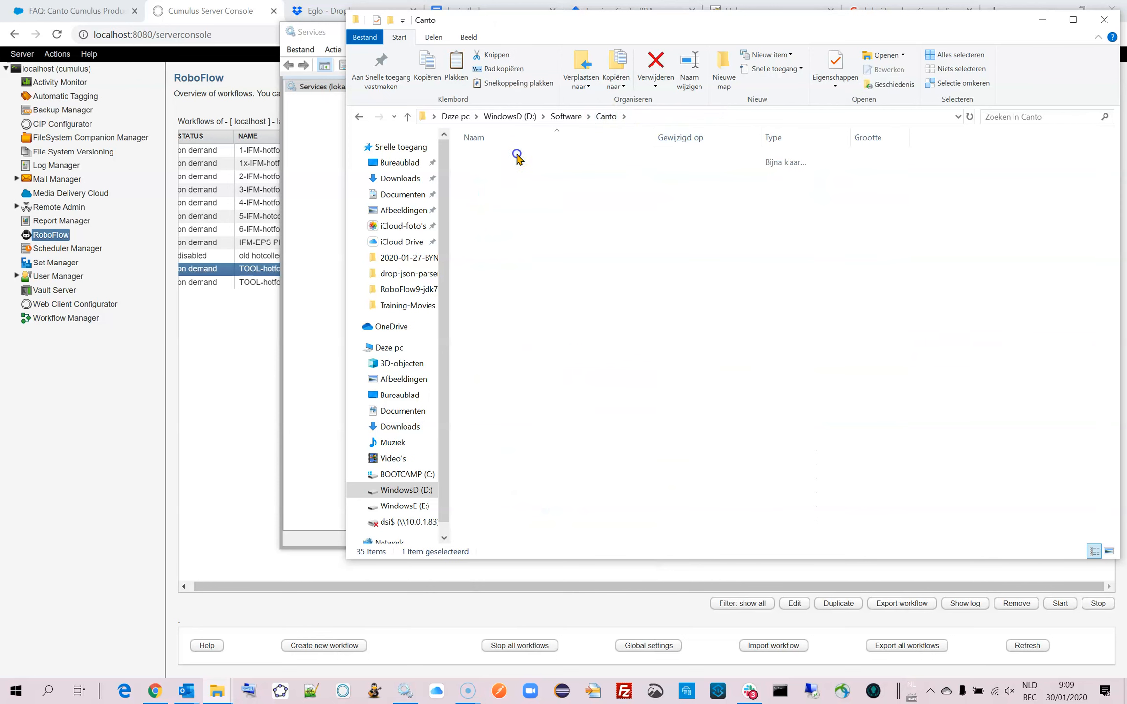
{"action": "right_click", "coordinate": [1026, 187]}
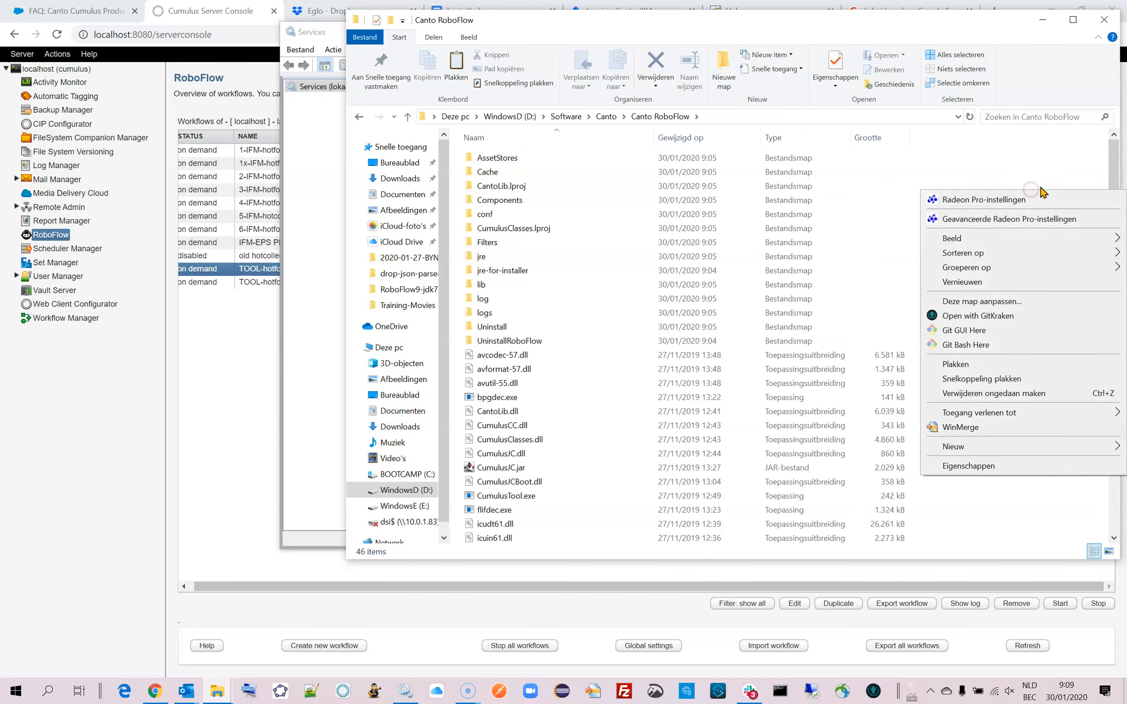
{"action": "left_click", "coordinate": [1013, 364]}
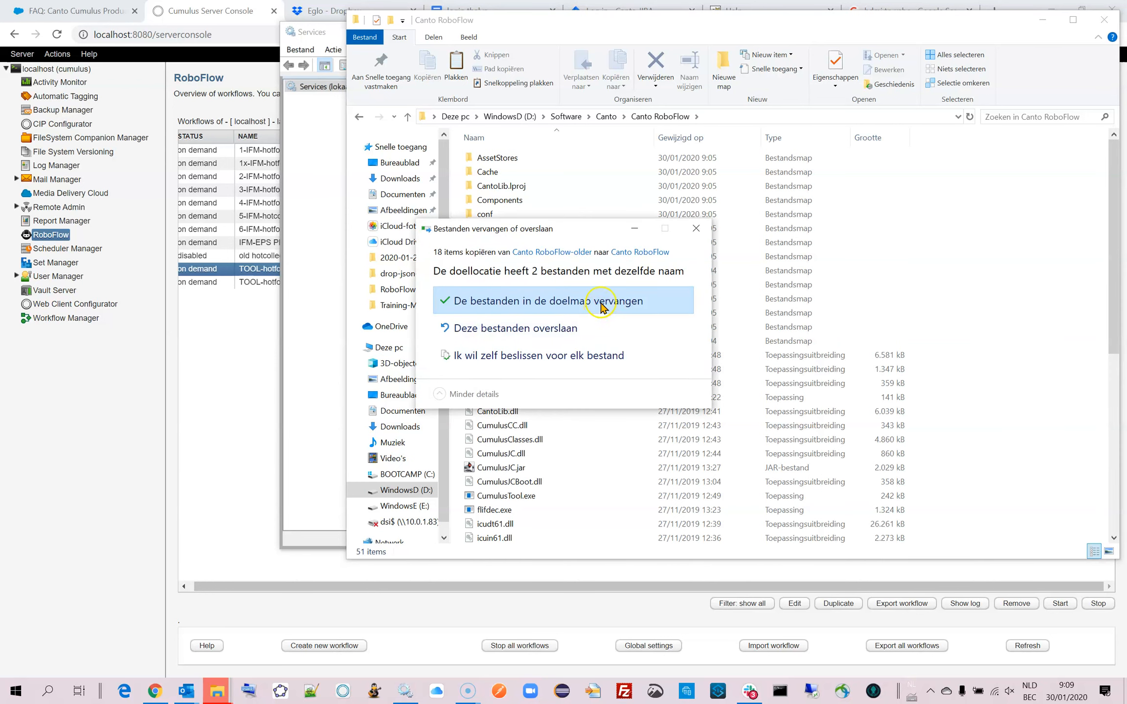
{"action": "left_click", "coordinate": [619, 301]}
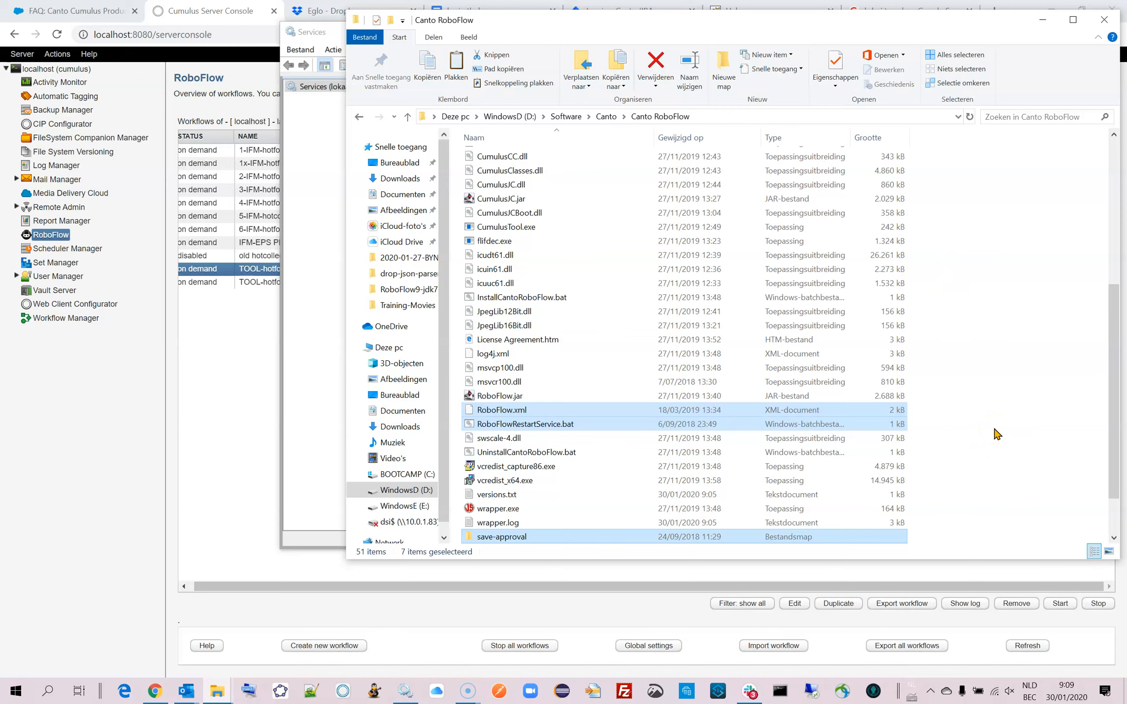
{"action": "left_click_drag", "start_coordinate": [1106, 373], "coordinate": [1098, 220]}
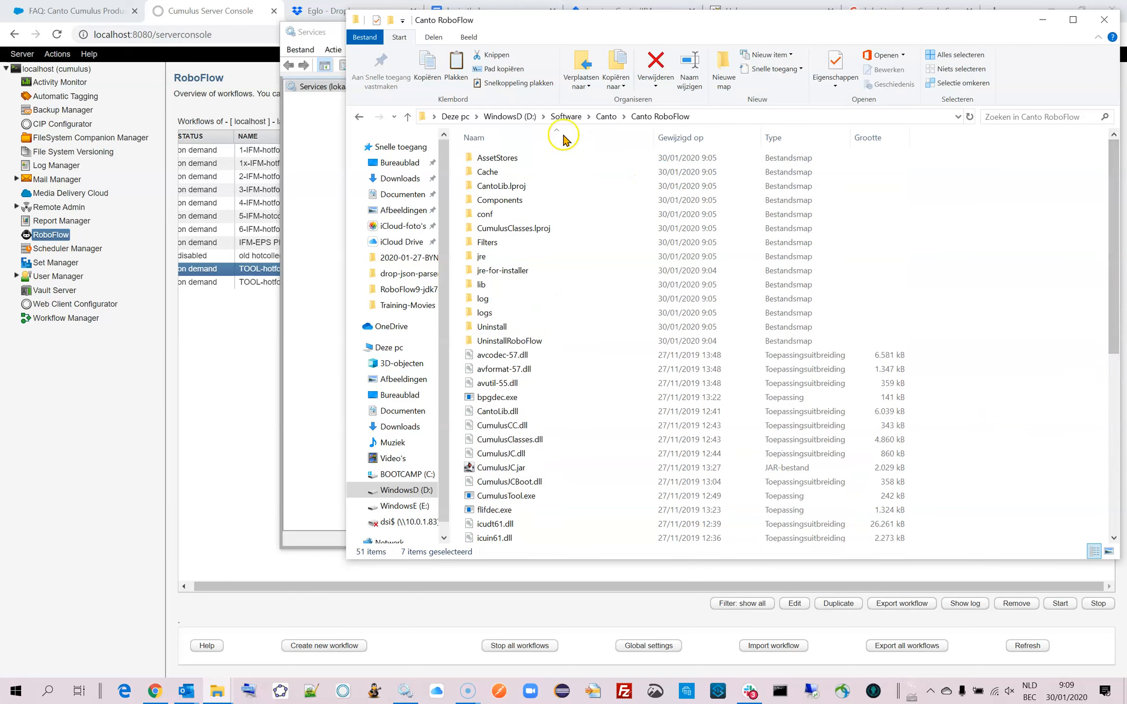
Open wrapper.conf from the conf folder of Canto RoboFlow-older in WinMerge as the first file to compare.
{"action": "left_click", "coordinate": [606, 117]}
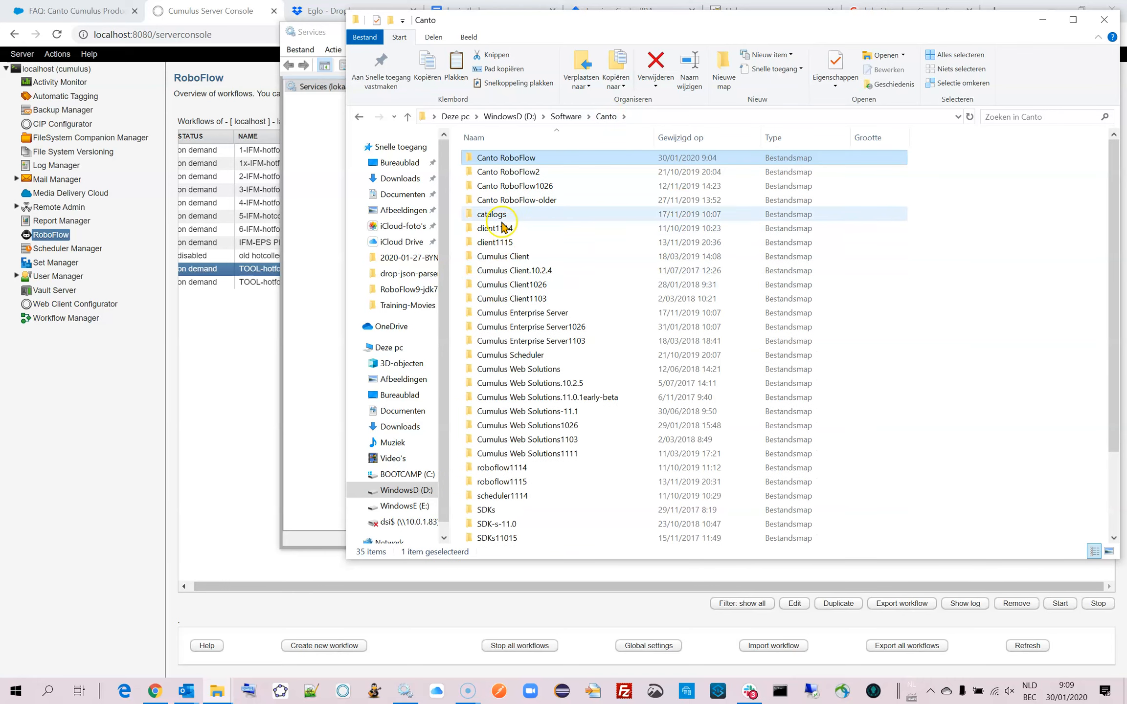
{"action": "double_click", "coordinate": [472, 201]}
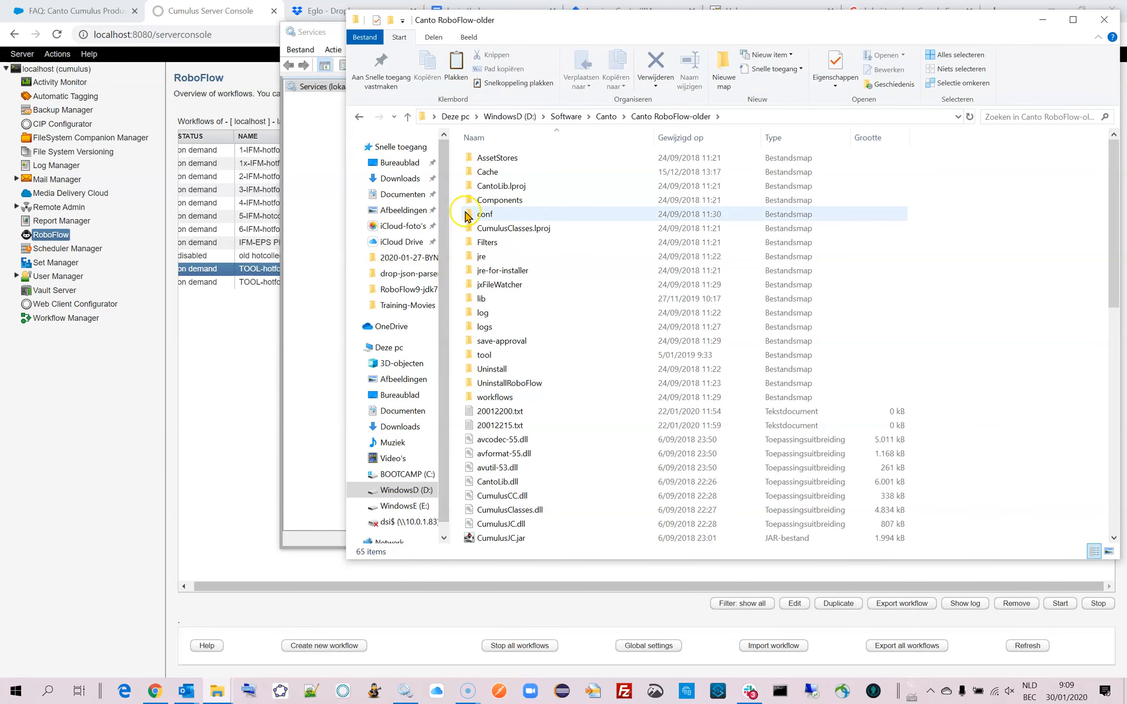
{"action": "left_click", "coordinate": [468, 217]}
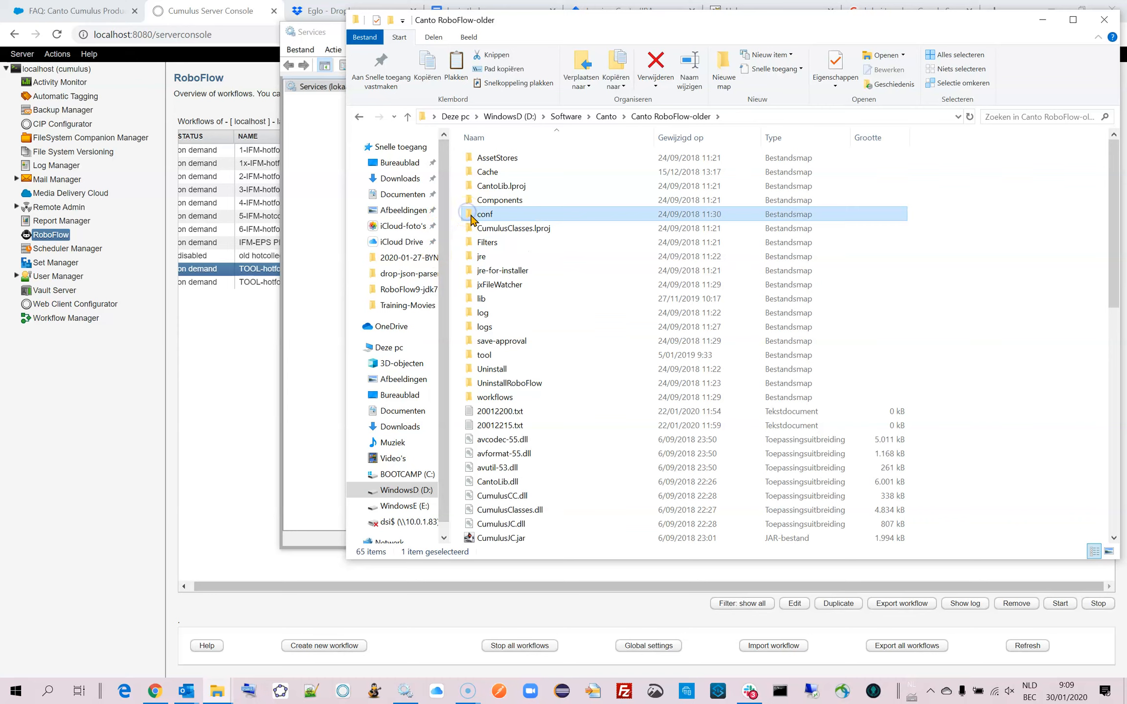
{"action": "double_click", "coordinate": [470, 215]}
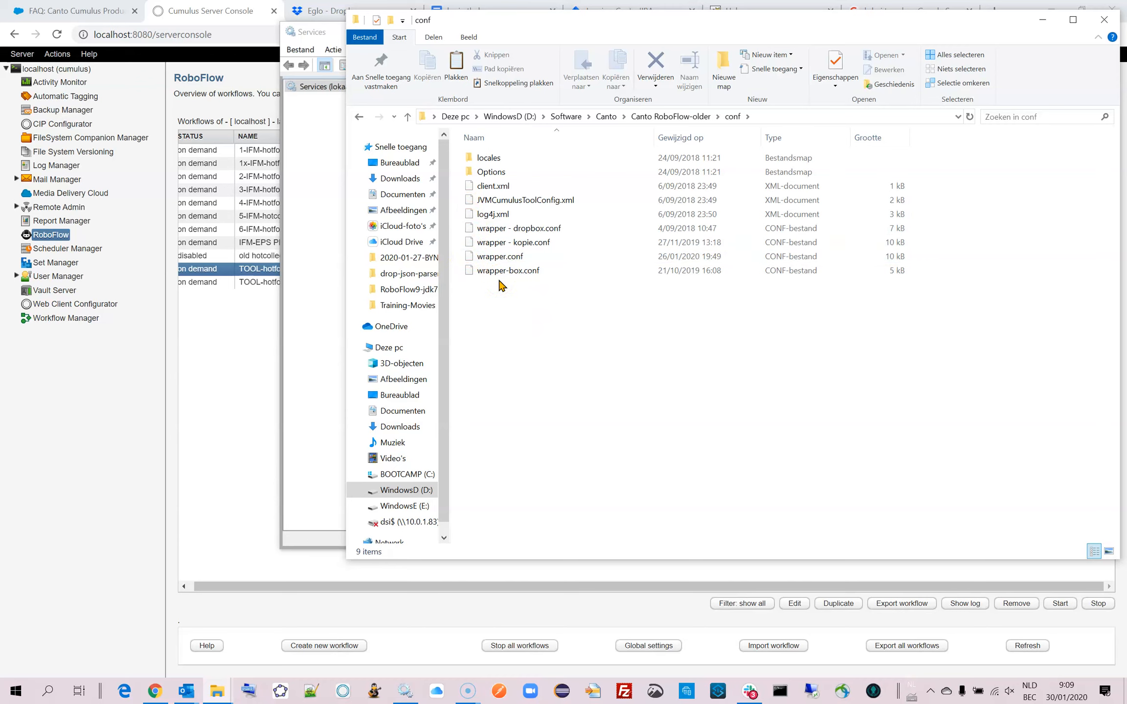
{"action": "left_click", "coordinate": [509, 295]}
{"action": "left_click", "coordinate": [471, 256]}
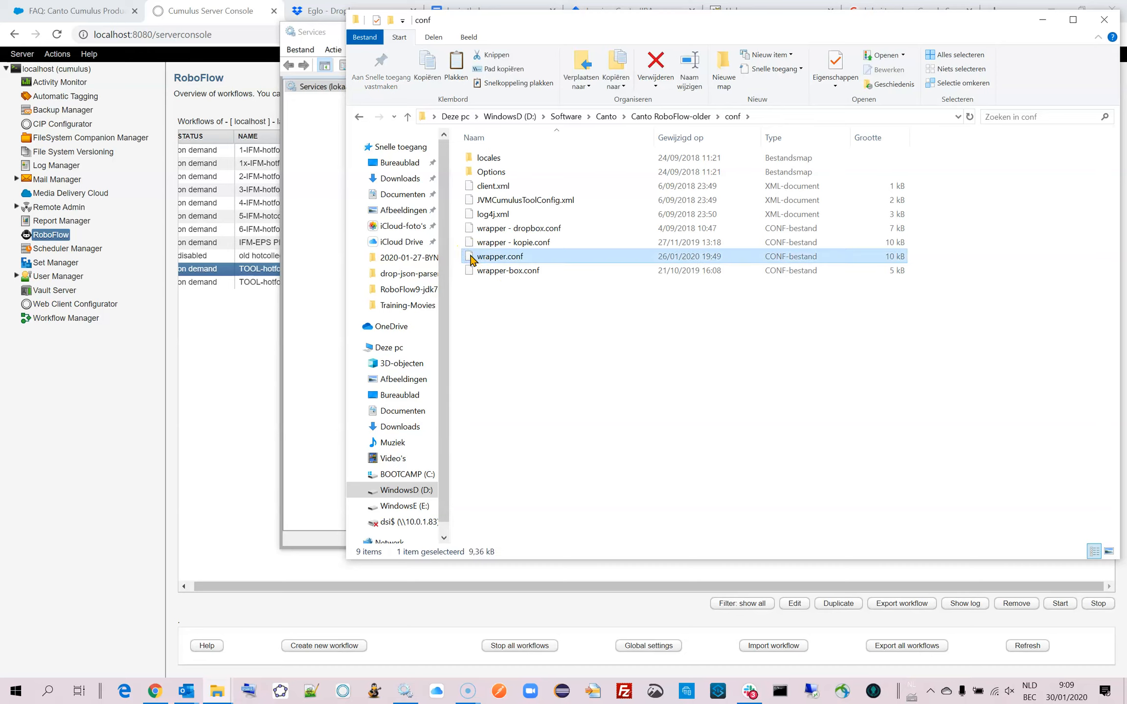
{"action": "right_click", "coordinate": [471, 256]}
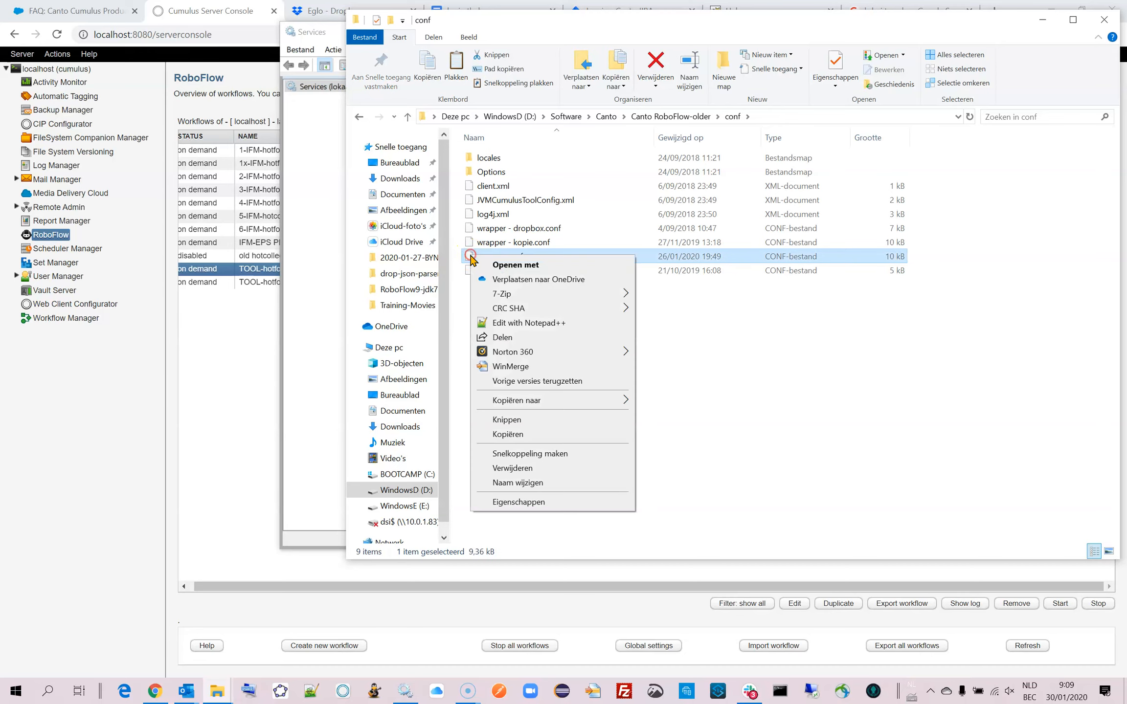
{"action": "left_click", "coordinate": [717, 316]}
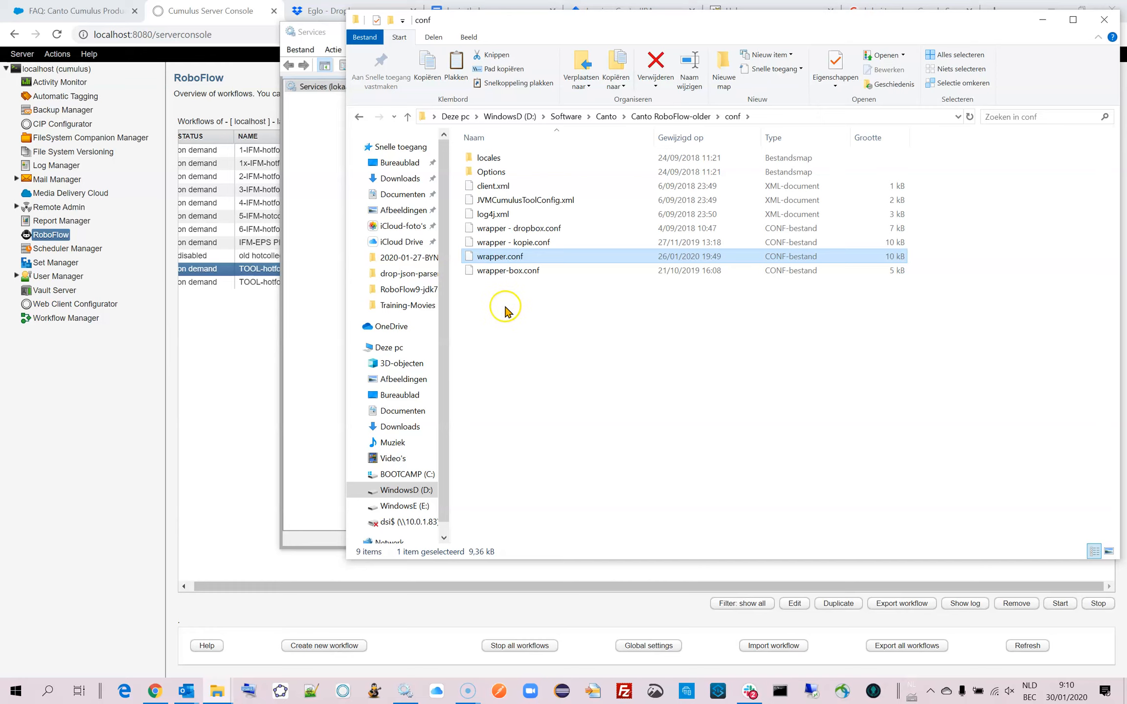
{"action": "right_click", "coordinate": [470, 258]}
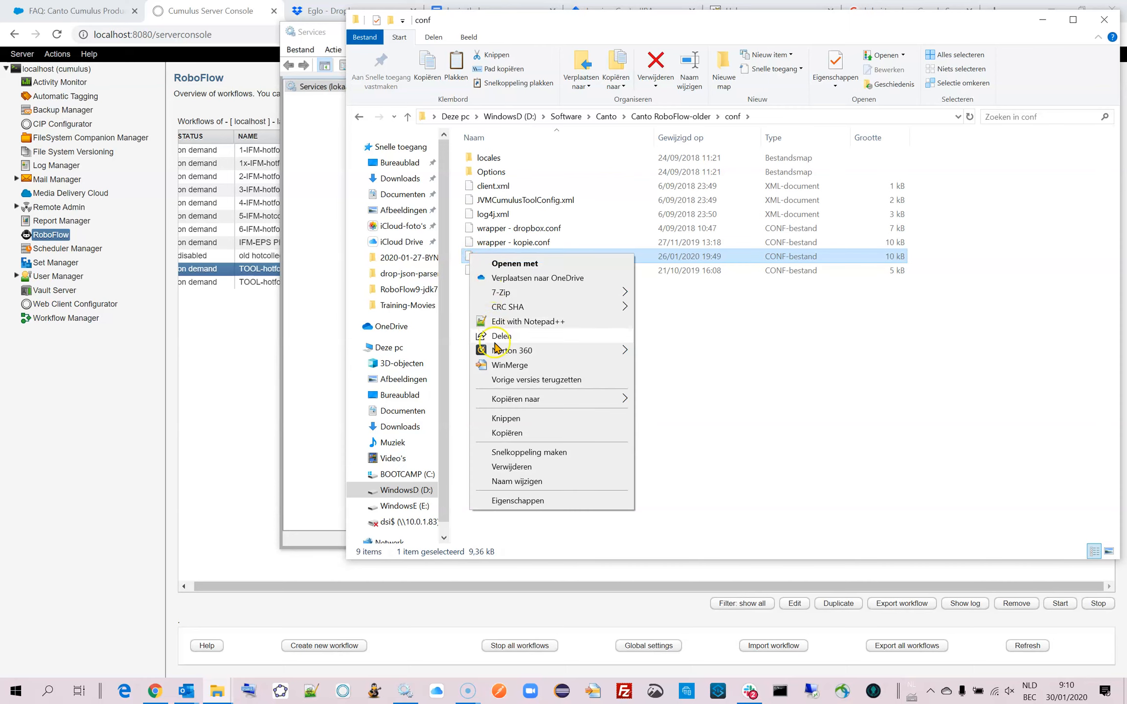
{"action": "left_click", "coordinate": [508, 365]}
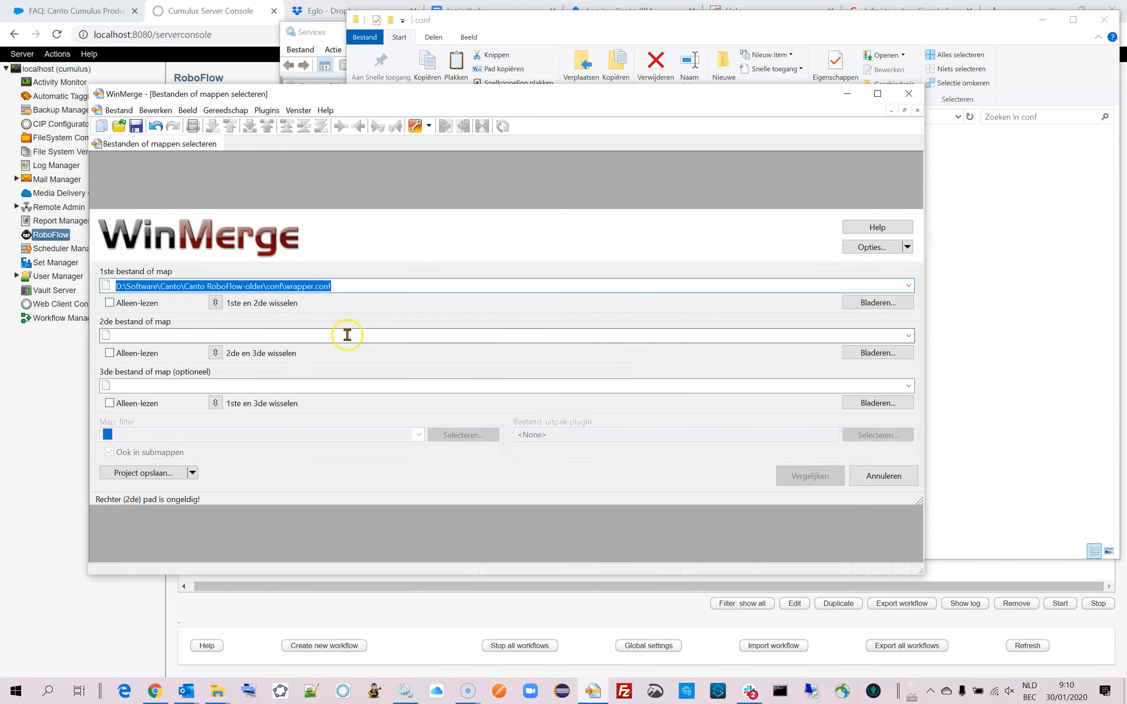
Set D:\Software\Canto\Canto RoboFlow\conf\wrapper.conf as the second file and run the comparison.
{"action": "key", "text": "ctrl+c"}
{"action": "left_click", "coordinate": [279, 336]}
{"action": "key", "text": "ctrl+v"}
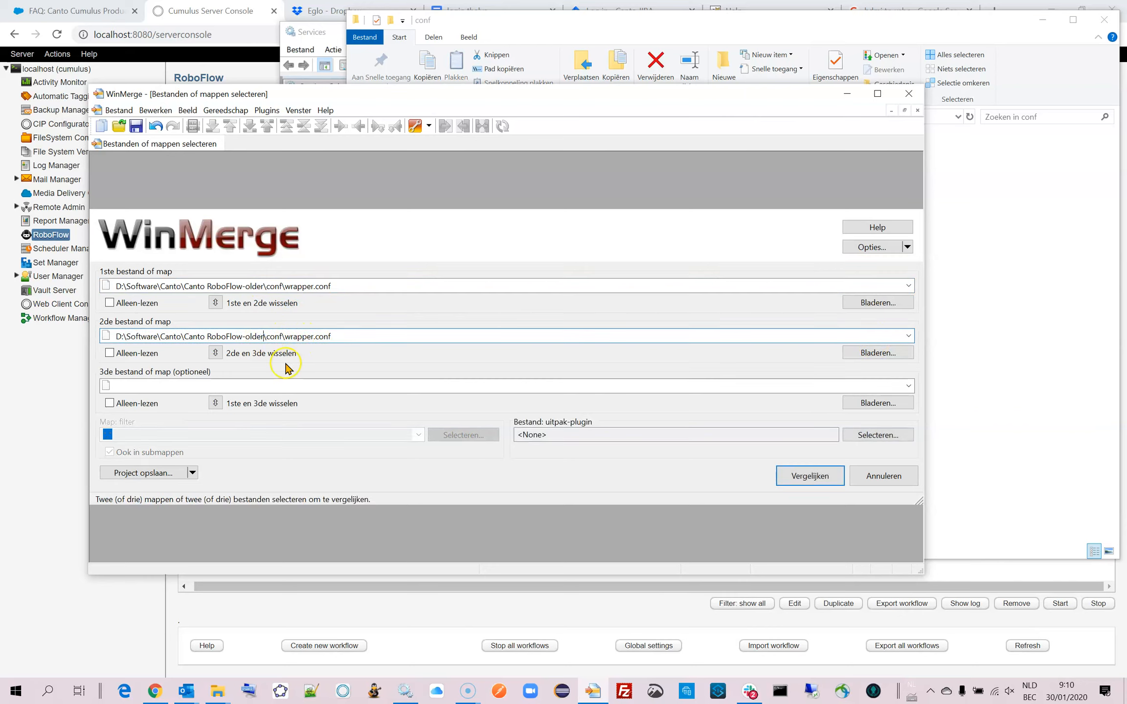
{"action": "key", "text": "BackSpace"}
{"action": "key", "text": "BackSpace"}
{"action": "key", "text": "BackSpace"}
{"action": "key", "text": "BackSpace"}
{"action": "key", "text": "BackSpace"}
{"action": "key", "text": "BackSpace"}
{"action": "left_click", "coordinate": [811, 476]}
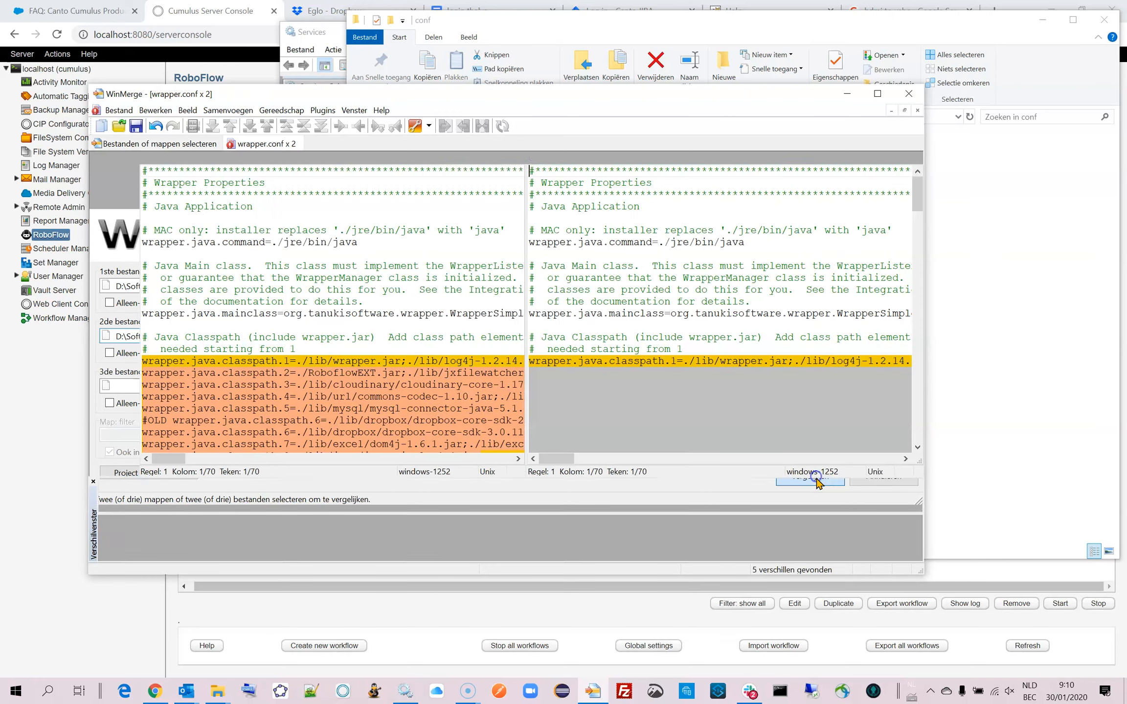
Enlarge the WinMerge window and adjust the divider between the two wrapper.conf versions.
{"action": "left_click_drag", "start_coordinate": [305, 96], "coordinate": [234, 20]}
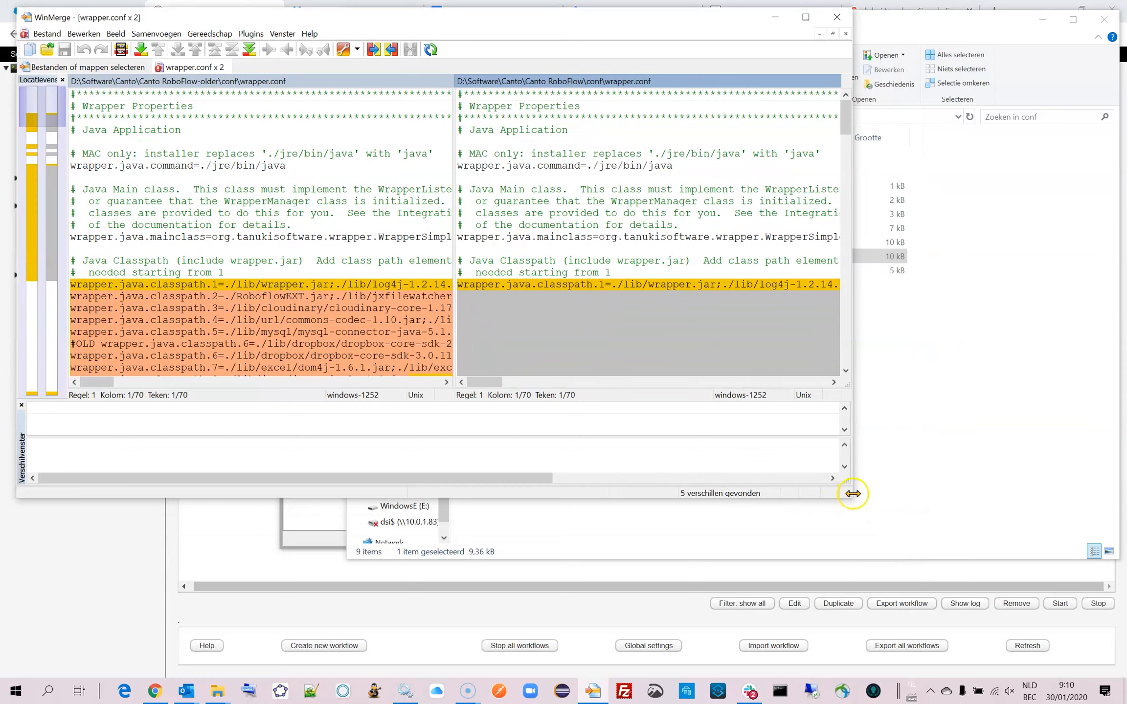
{"action": "left_click_drag", "start_coordinate": [867, 511], "coordinate": [1099, 675]}
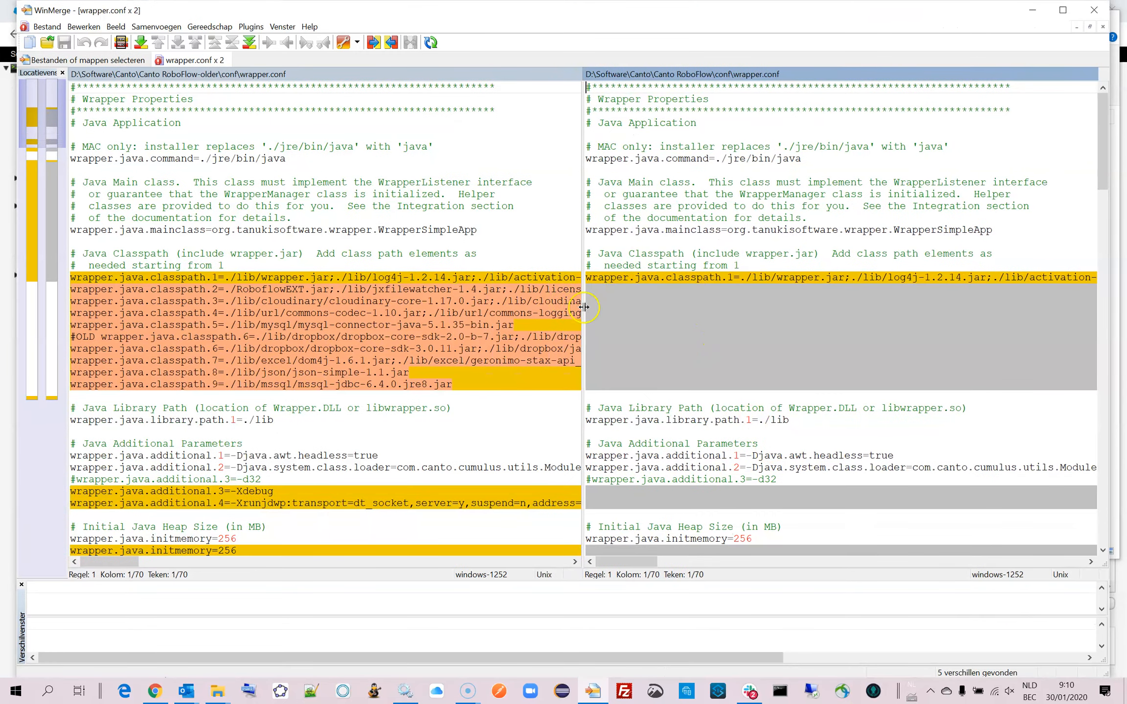
{"action": "left_click_drag", "start_coordinate": [582, 306], "coordinate": [582, 306]}
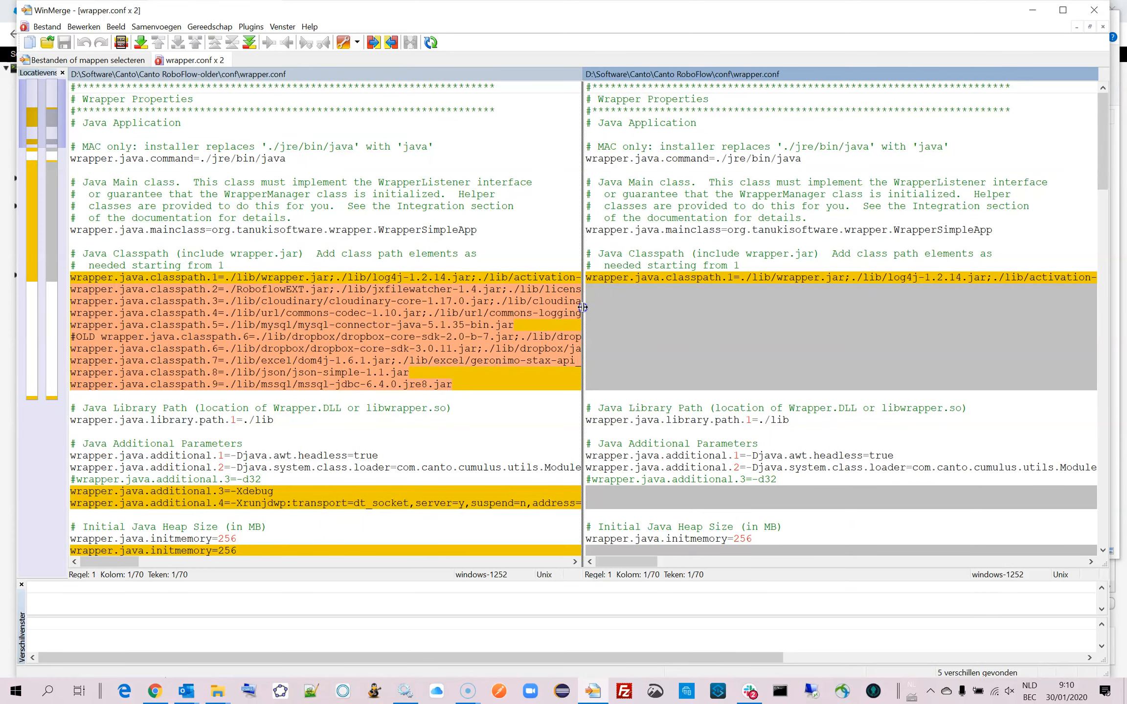
{"action": "left_click_drag", "start_coordinate": [583, 307], "coordinate": [581, 307]}
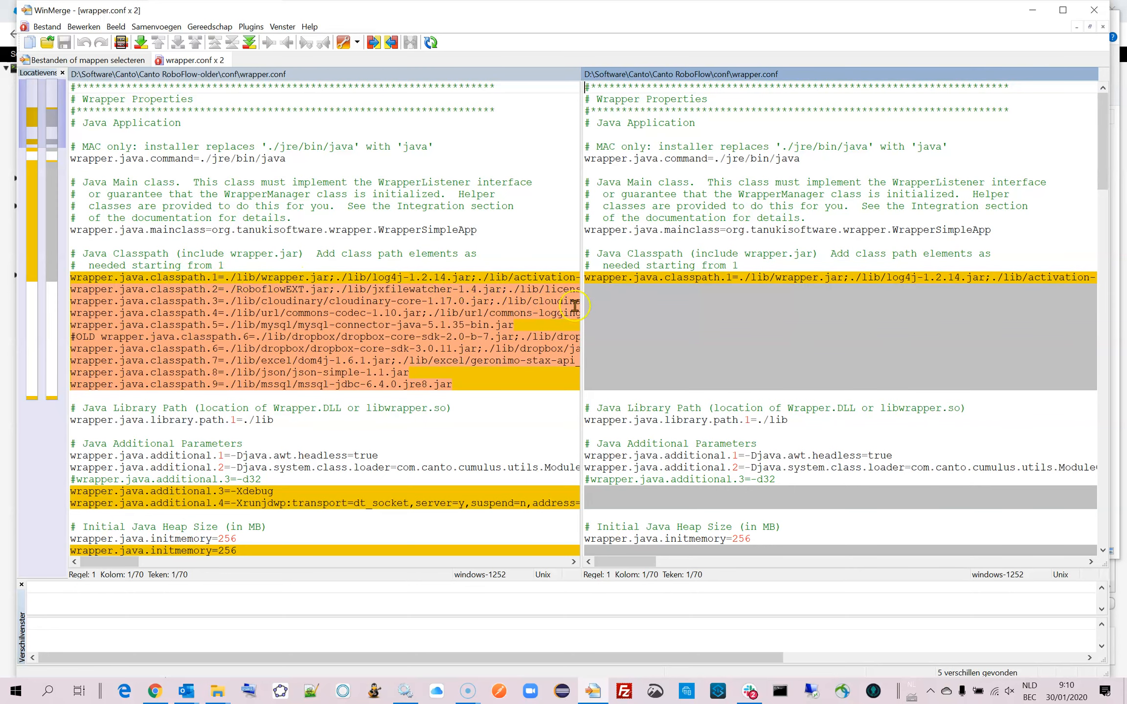
{"action": "left_click_drag", "start_coordinate": [581, 304], "coordinate": [588, 304]}
Examine the differences between the old and new wrapper.conf, from the full-length classpath lines through to the last difference.
{"action": "left_click_drag", "start_coordinate": [116, 562], "coordinate": [255, 582]}
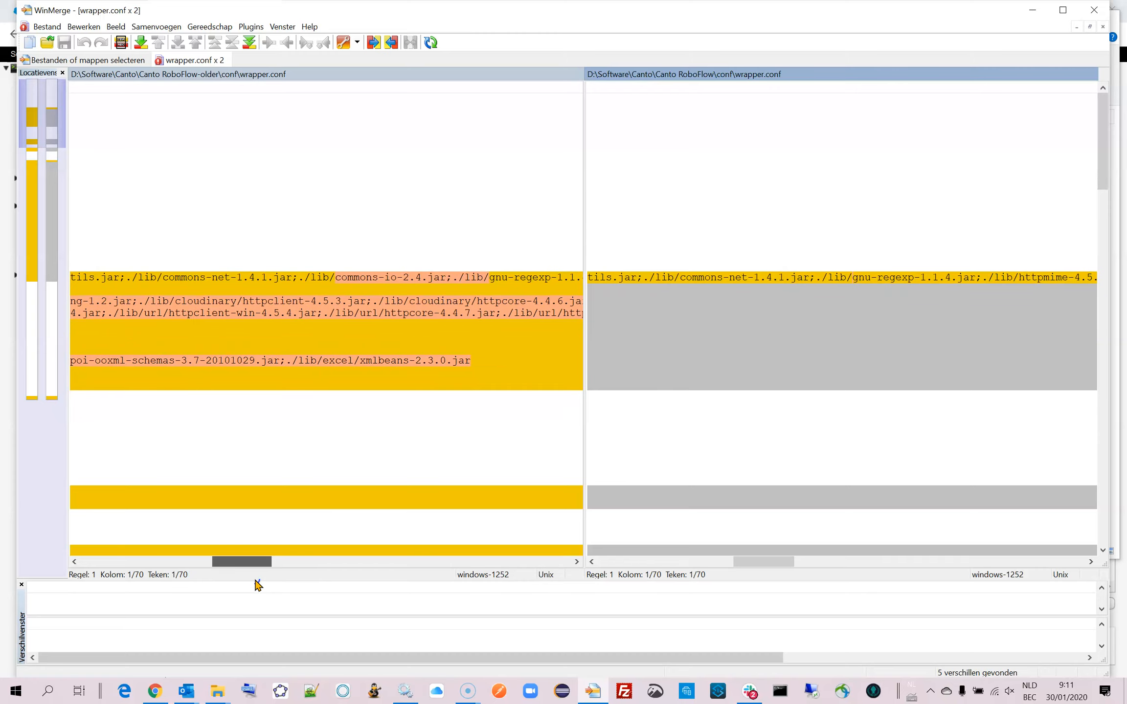
{"action": "left_click_drag", "start_coordinate": [258, 584], "coordinate": [257, 583]}
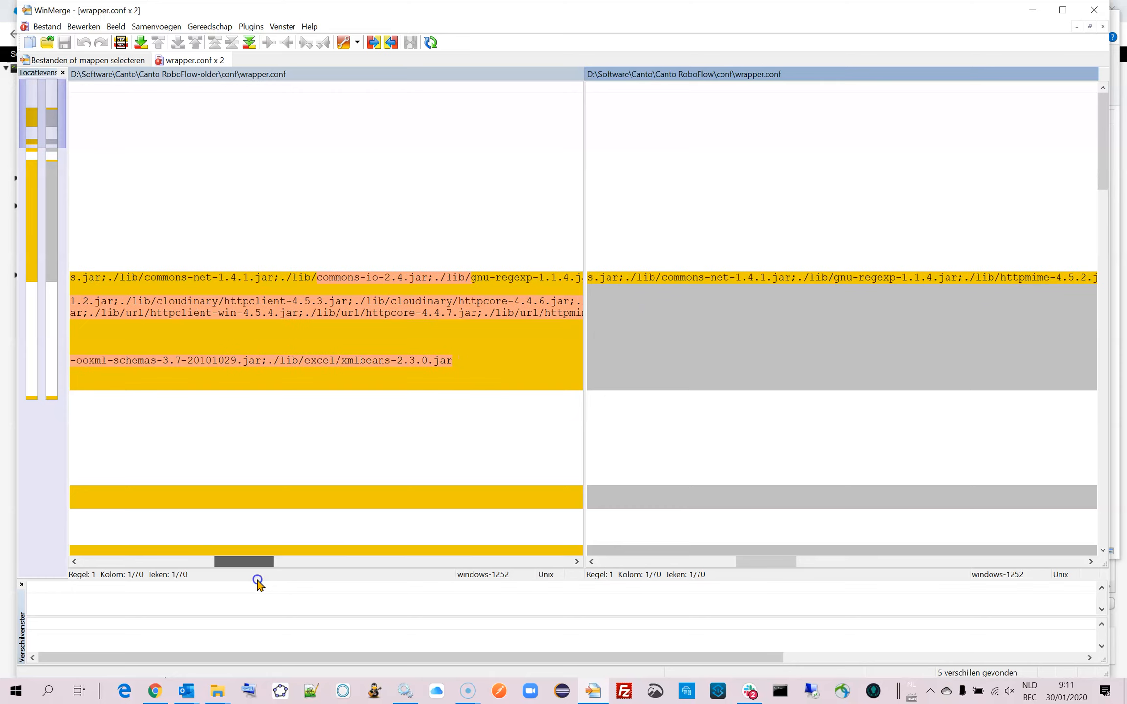
{"action": "left_click_drag", "start_coordinate": [259, 584], "coordinate": [123, 581]}
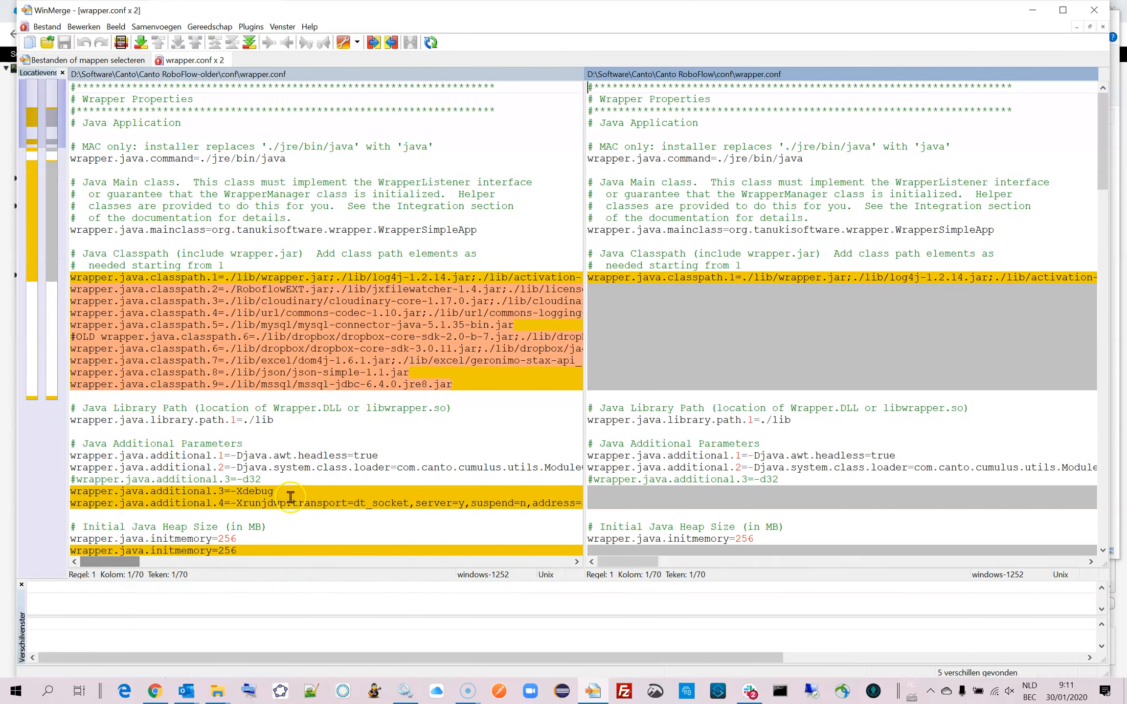
{"action": "left_click", "coordinate": [139, 289]}
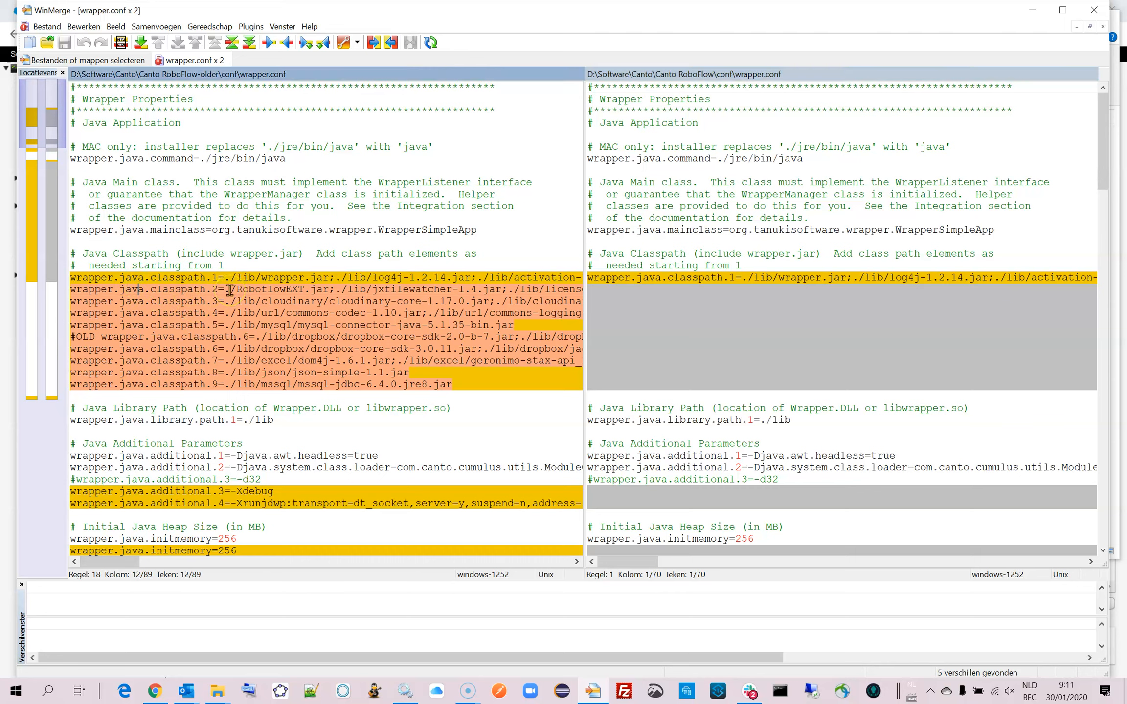
{"action": "left_click", "coordinate": [197, 291]}
{"action": "left_click", "coordinate": [235, 243]}
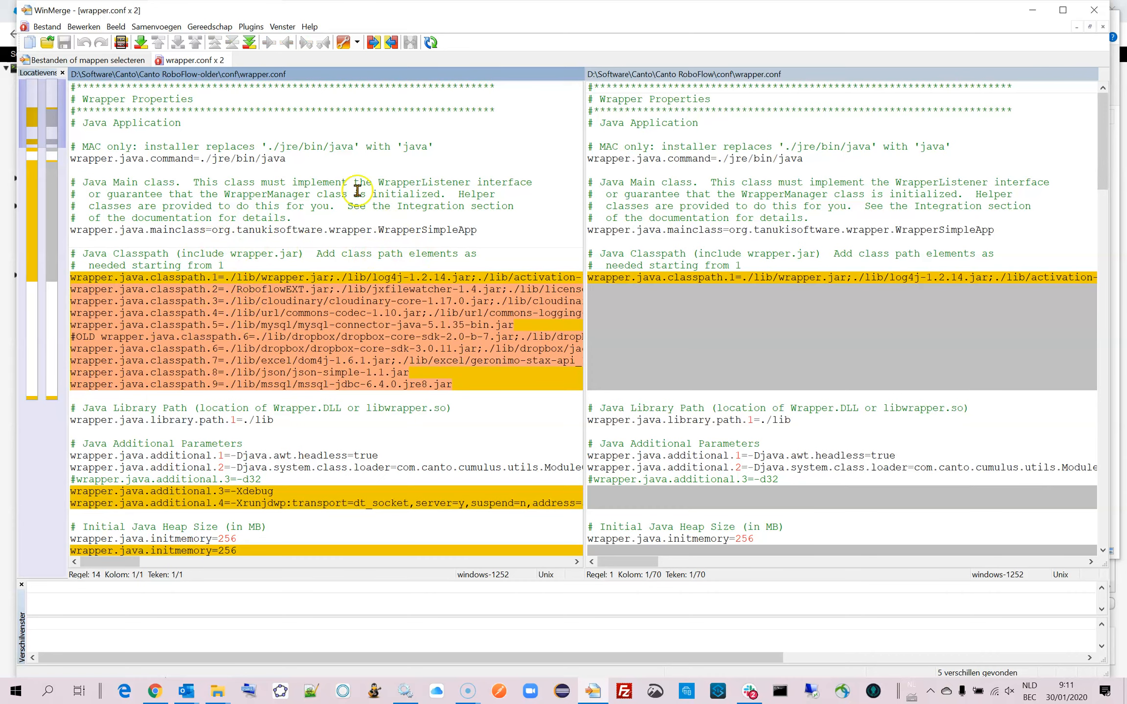
{"action": "left_click", "coordinate": [251, 43]}
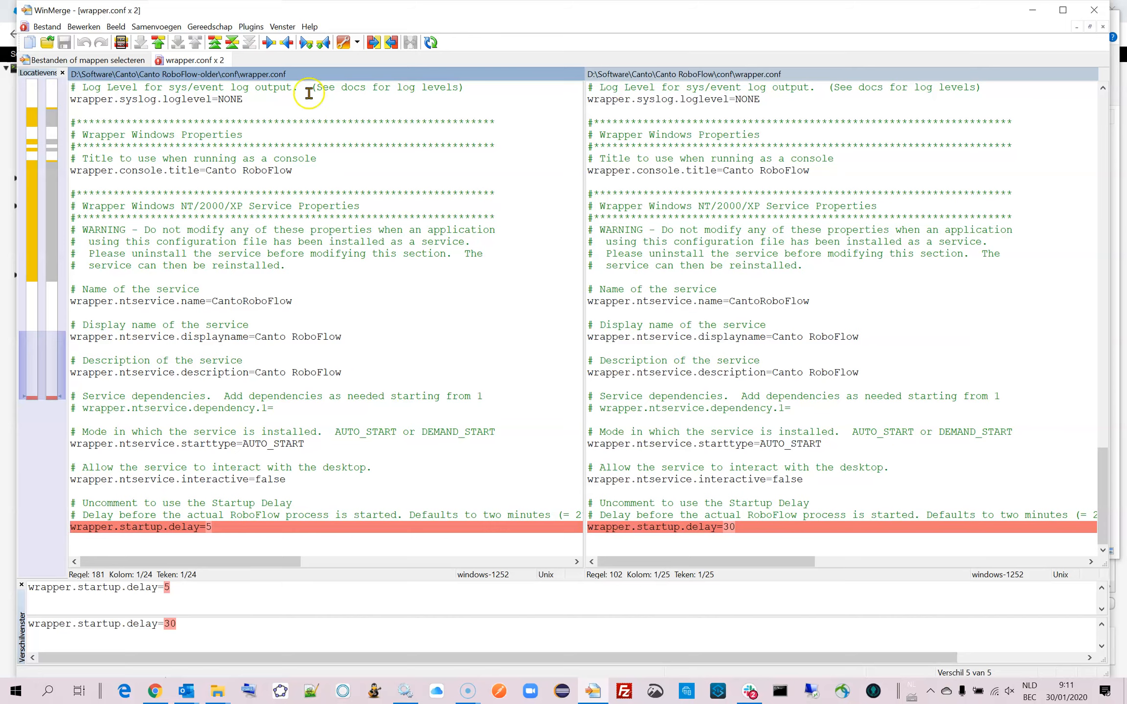
{"action": "left_click_drag", "start_coordinate": [1103, 491], "coordinate": [1086, 113]}
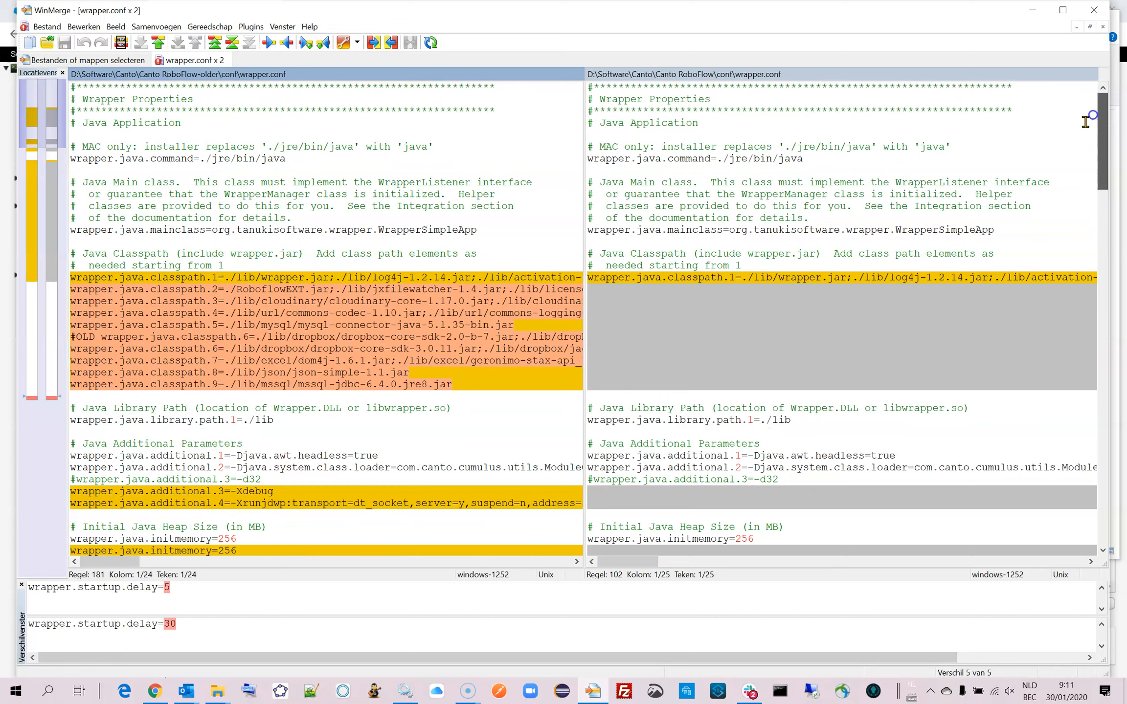
Copy the wrapper.java.classpath.2 to classpath.9 lines from the old wrapper.conf to below classpath.1 in the new one.
{"action": "left_click", "coordinate": [239, 253]}
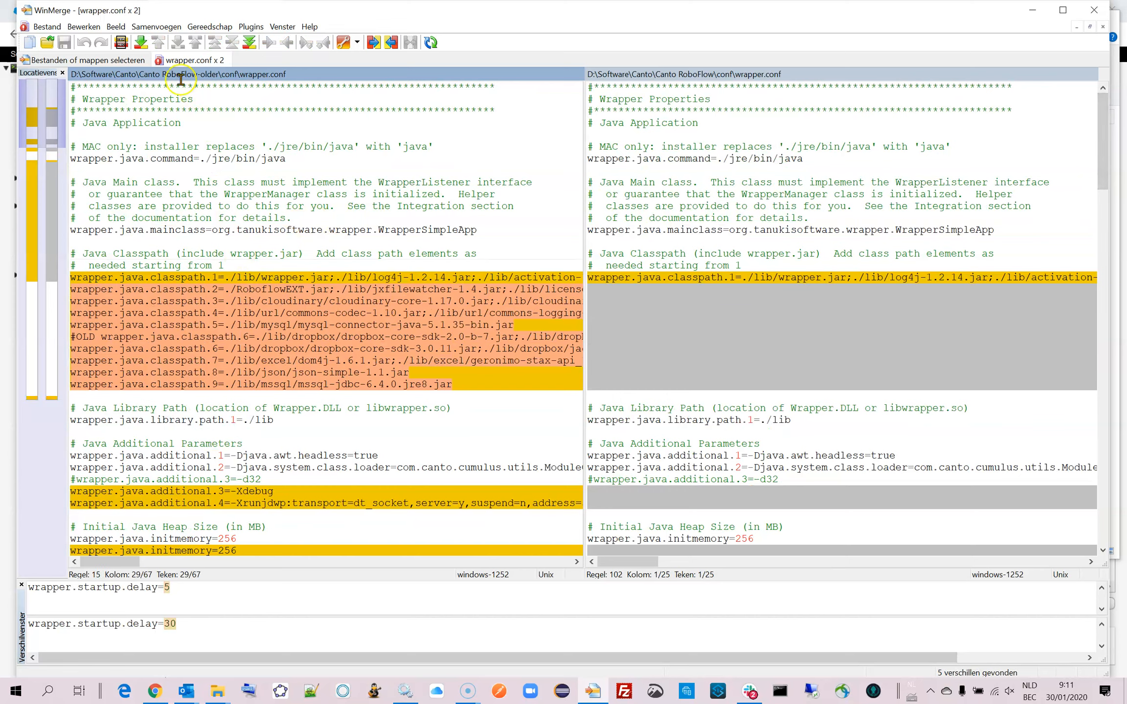
{"action": "left_click", "coordinate": [140, 43]}
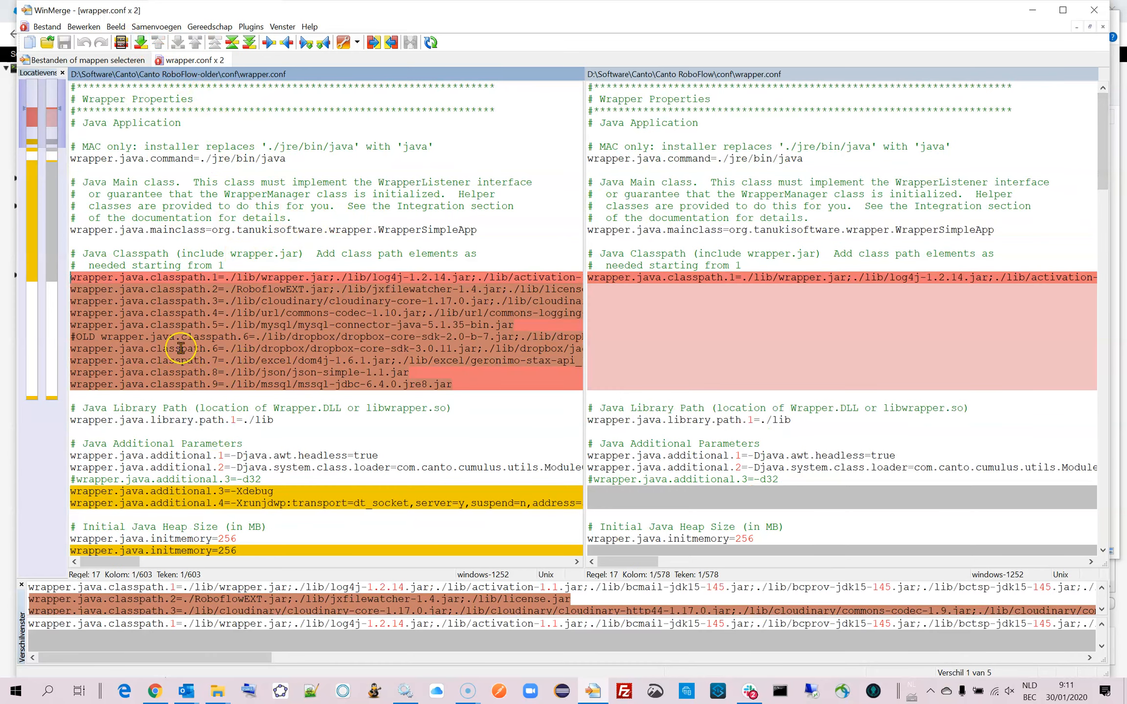
{"action": "left_click", "coordinate": [231, 290]}
{"action": "left_click", "coordinate": [74, 291]}
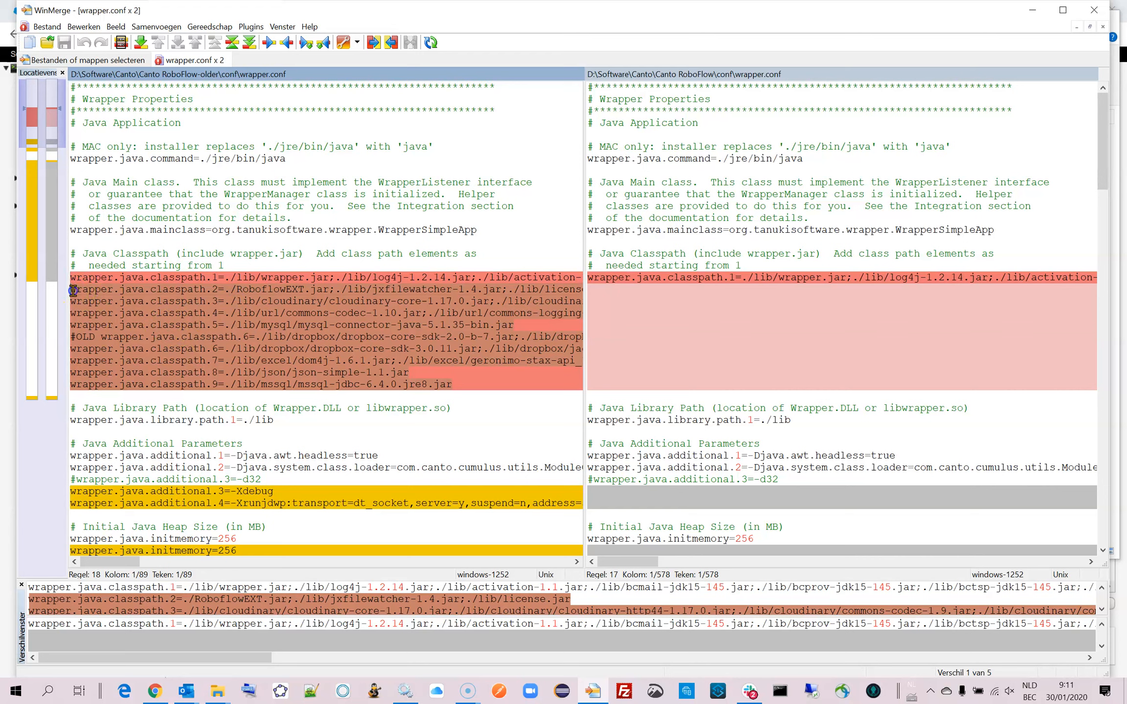
{"action": "key", "text": "shift+Down"}
{"action": "key", "text": "shift+Down"}
{"action": "key", "text": "shift+Down"}
{"action": "key", "text": "shift+Down"}
{"action": "key", "text": "shift+Down"}
{"action": "key", "text": "shift+Down"}
{"action": "key", "text": "shift+Down"}
{"action": "key", "text": "shift+Down"}
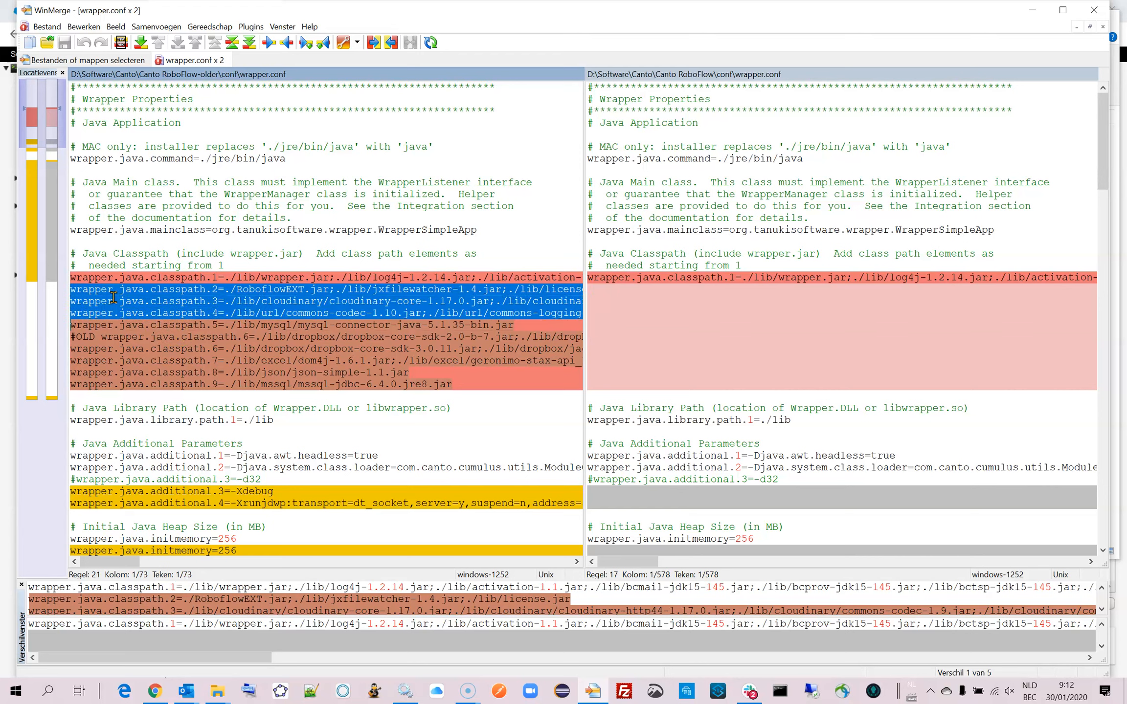
{"action": "key", "text": "shift+Down"}
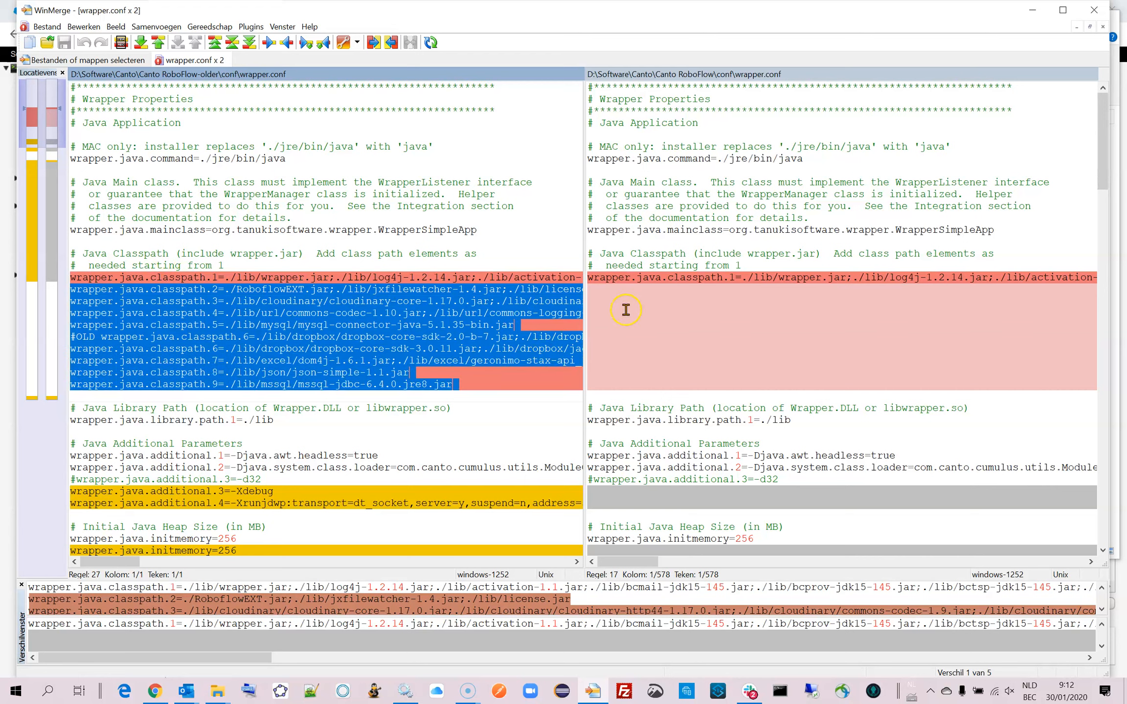
{"action": "left_click", "coordinate": [641, 300]}
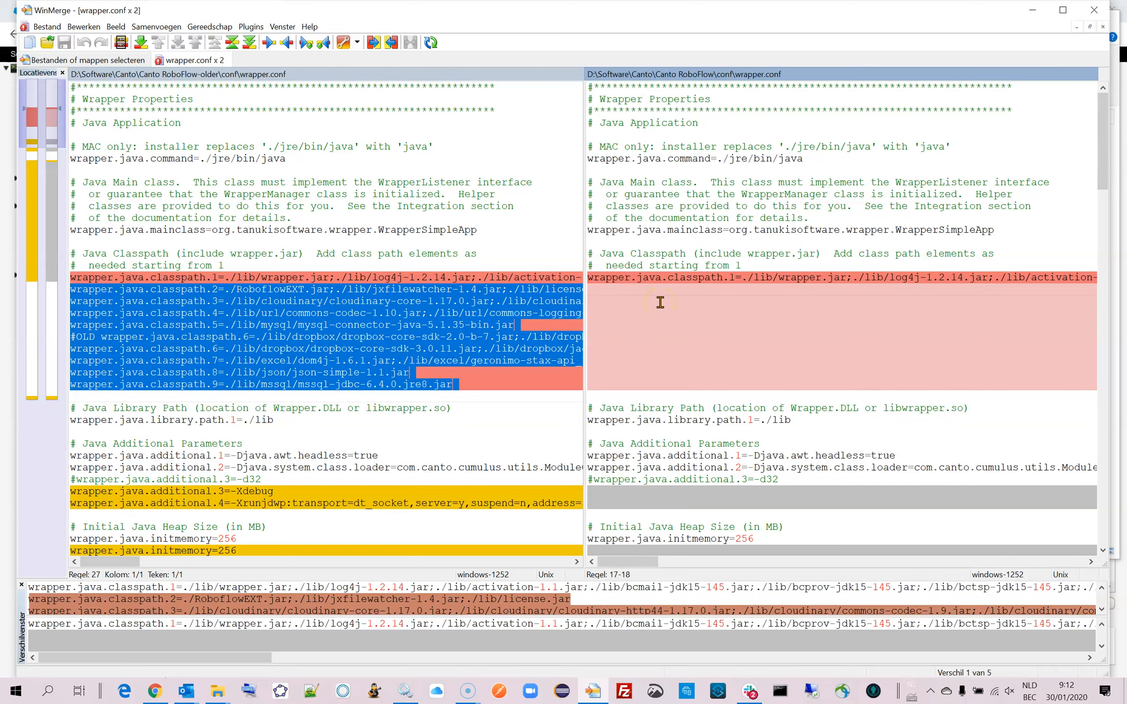
{"action": "key", "text": "ctrl+v"}
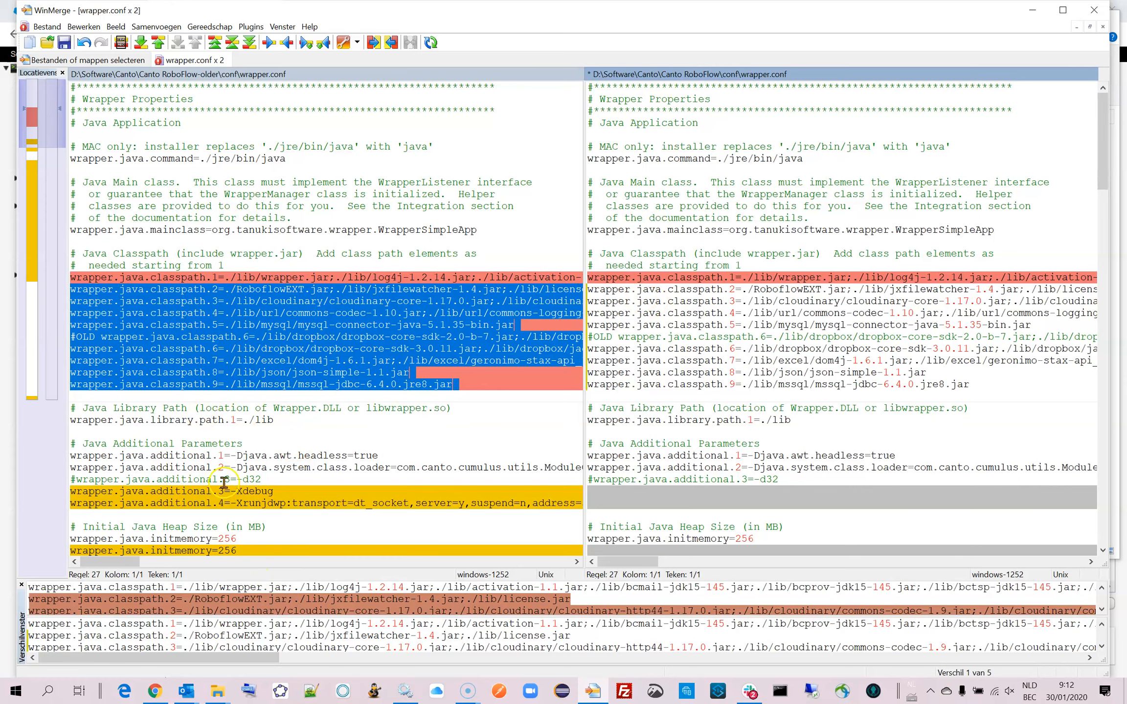
Refresh the comparison and examine the full-length wrapper.java.classpath.1 lines for entries that differ between the two files.
{"action": "mouse_move", "coordinate": [126, 562]}
{"action": "left_mouse_down"}
{"action": "mouse_move", "coordinate": [152, 566]}
{"action": "mouse_move", "coordinate": [107, 565]}
{"action": "left_mouse_up"}
{"action": "left_click", "coordinate": [244, 264]}
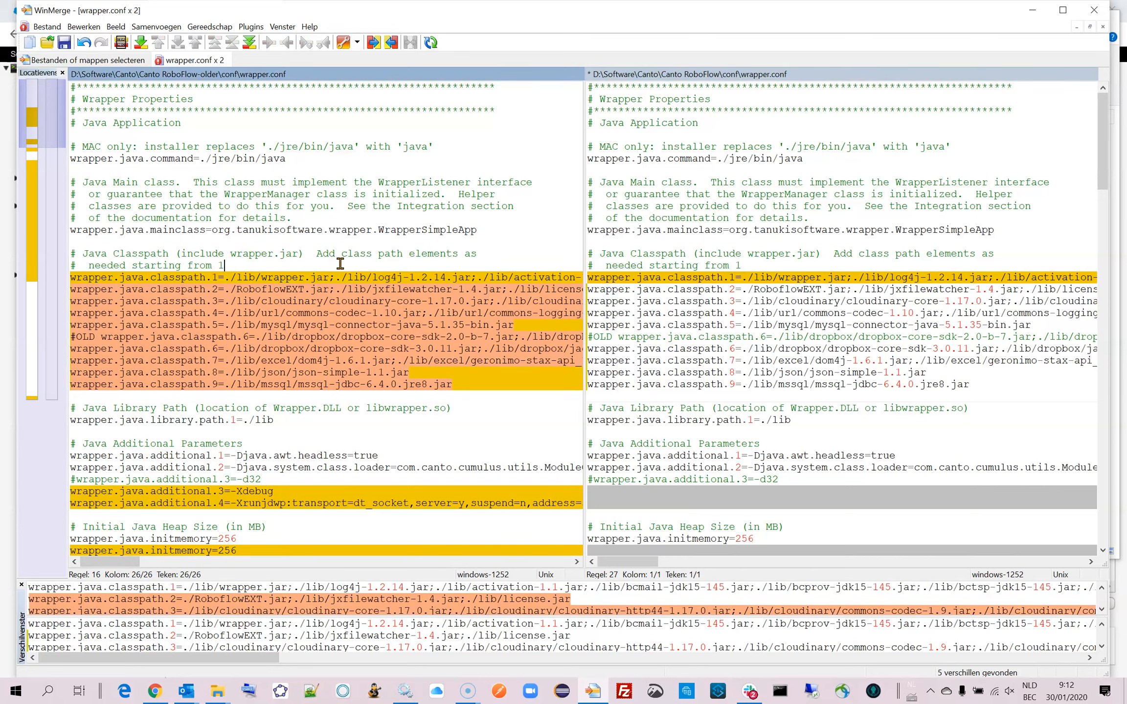
{"action": "left_click", "coordinate": [432, 43]}
{"action": "left_click", "coordinate": [225, 266]}
{"action": "left_click_drag", "start_coordinate": [111, 562], "coordinate": [258, 583]}
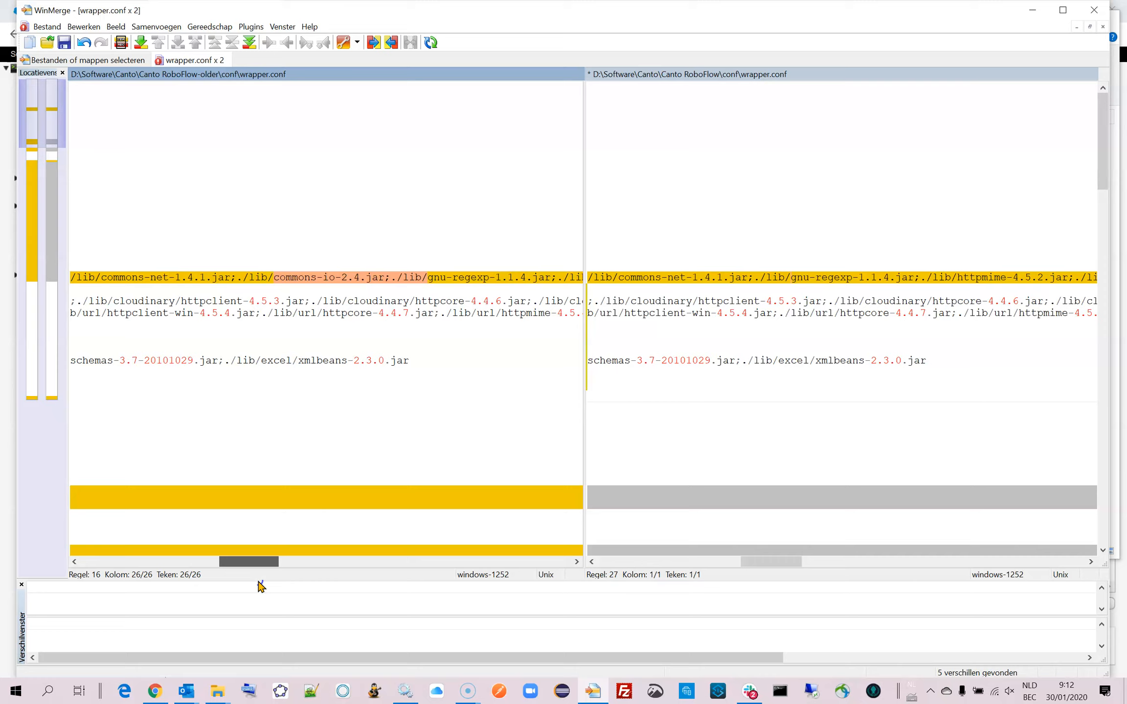
{"action": "left_click_drag", "start_coordinate": [260, 585], "coordinate": [383, 585]}
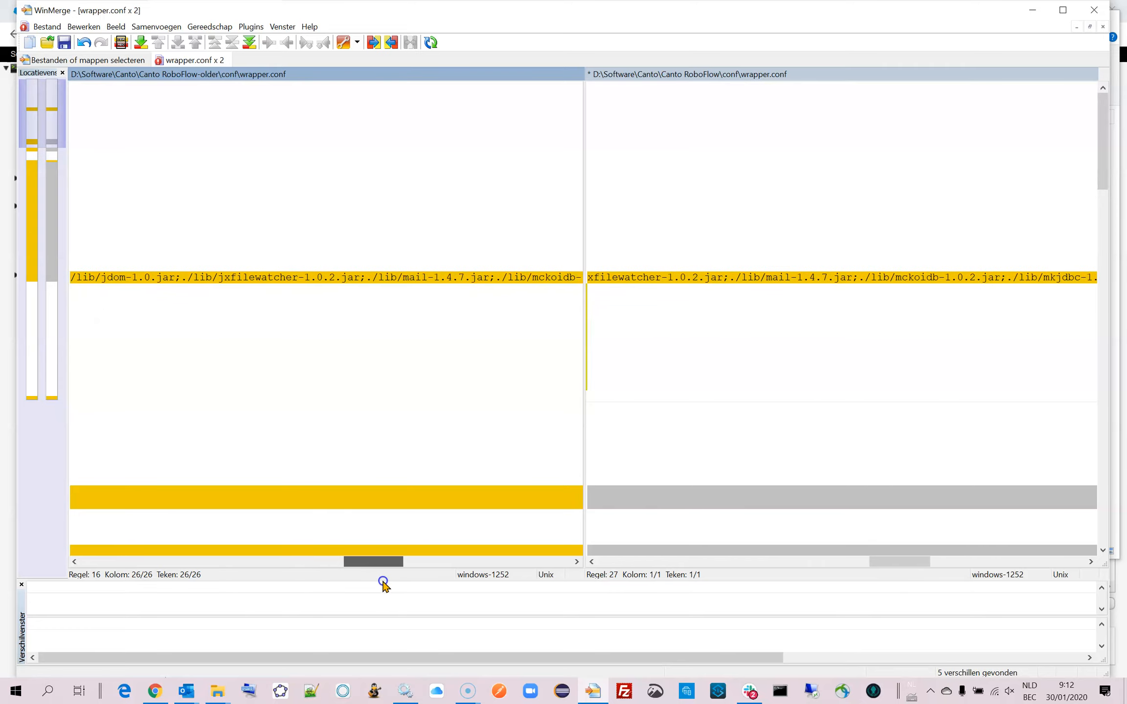
{"action": "left_click_drag", "start_coordinate": [383, 584], "coordinate": [253, 581]}
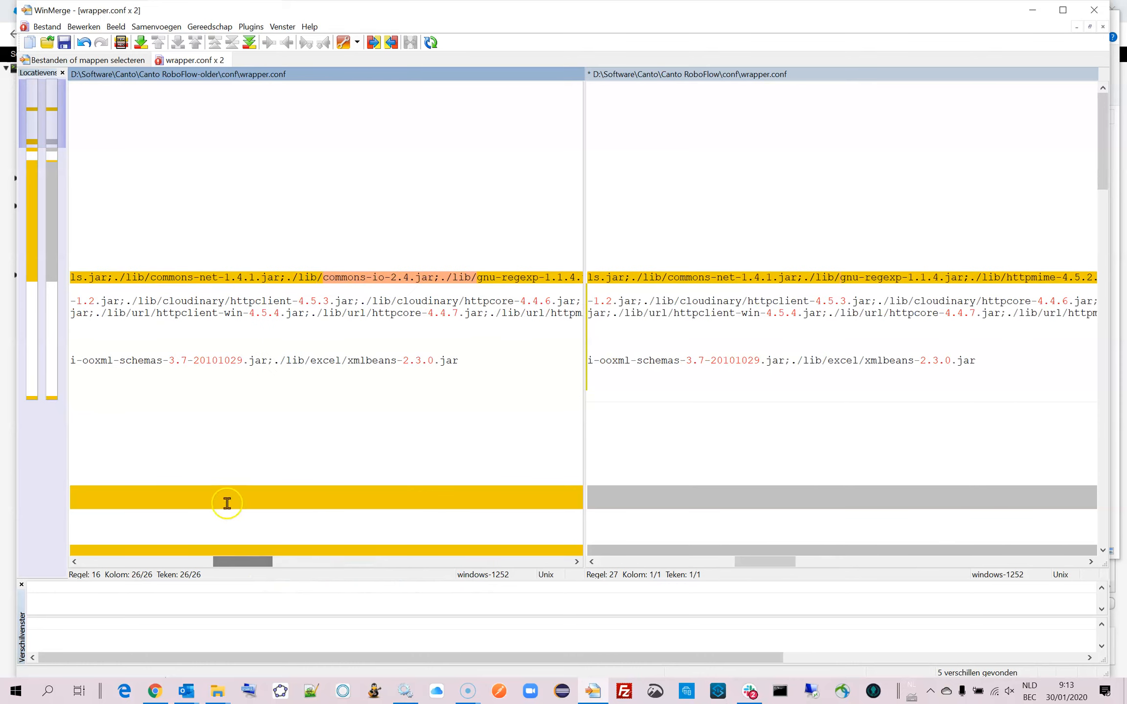
Copy ;./lib/commons-io-2.4.jar from the old classpath.1 line to the end of the new wrapper.conf's classpath.1 line.
{"action": "double_click", "coordinate": [282, 277]}
{"action": "key", "text": "Left"}
{"action": "key", "text": "shift+Right"}
{"action": "key", "text": "shift+Right"}
{"action": "key", "text": "shift+Right"}
{"action": "key", "text": "shift+Right"}
{"action": "key", "text": "shift+Right"}
{"action": "key", "text": "shift+Right"}
{"action": "key", "text": "shift+Right"}
{"action": "key", "text": "shift+Right"}
{"action": "key", "text": "shift+Right"}
{"action": "key", "text": "shift+Right"}
{"action": "key", "text": "shift+Right"}
{"action": "key", "text": "shift+Right"}
{"action": "key", "text": "shift+Right"}
{"action": "key", "text": "shift+Right"}
{"action": "key", "text": "shift+Right"}
{"action": "key", "text": "shift+Right"}
{"action": "key", "text": "shift+Right"}
{"action": "key", "text": "shift+Right"}
{"action": "key", "text": "shift+Right"}
{"action": "key", "text": "shift+Right"}
{"action": "key", "text": "shift+Right"}
{"action": "key", "text": "ctrl+c"}
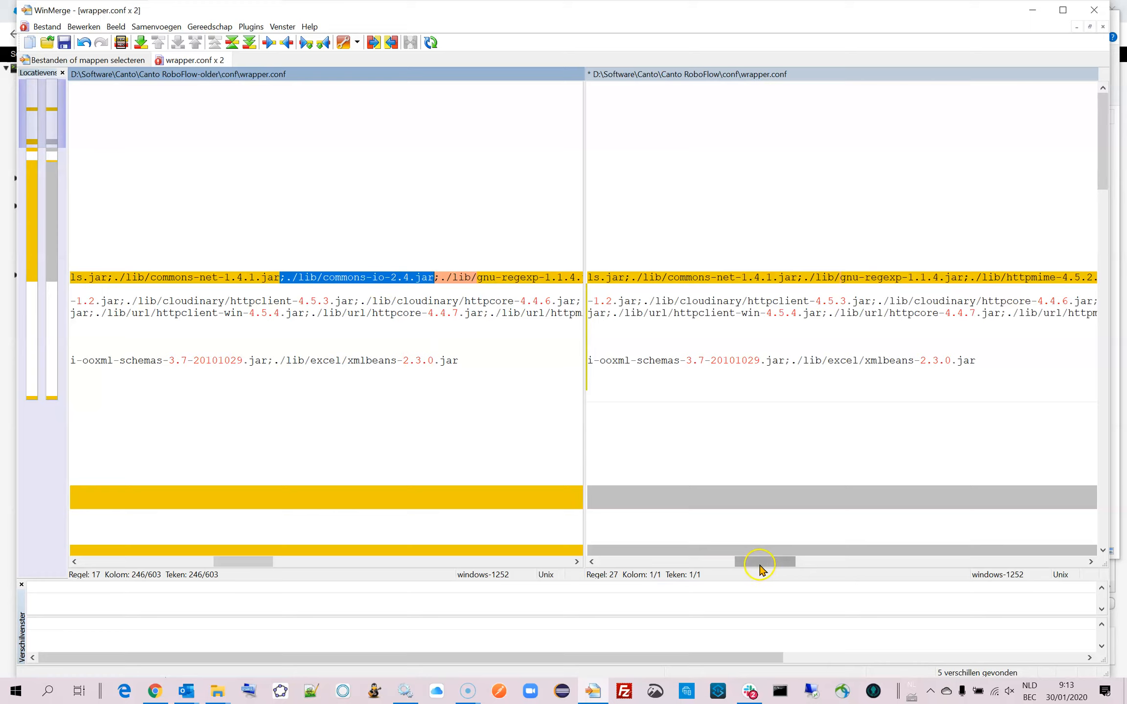
{"action": "left_click_drag", "start_coordinate": [760, 568], "coordinate": [1031, 538]}
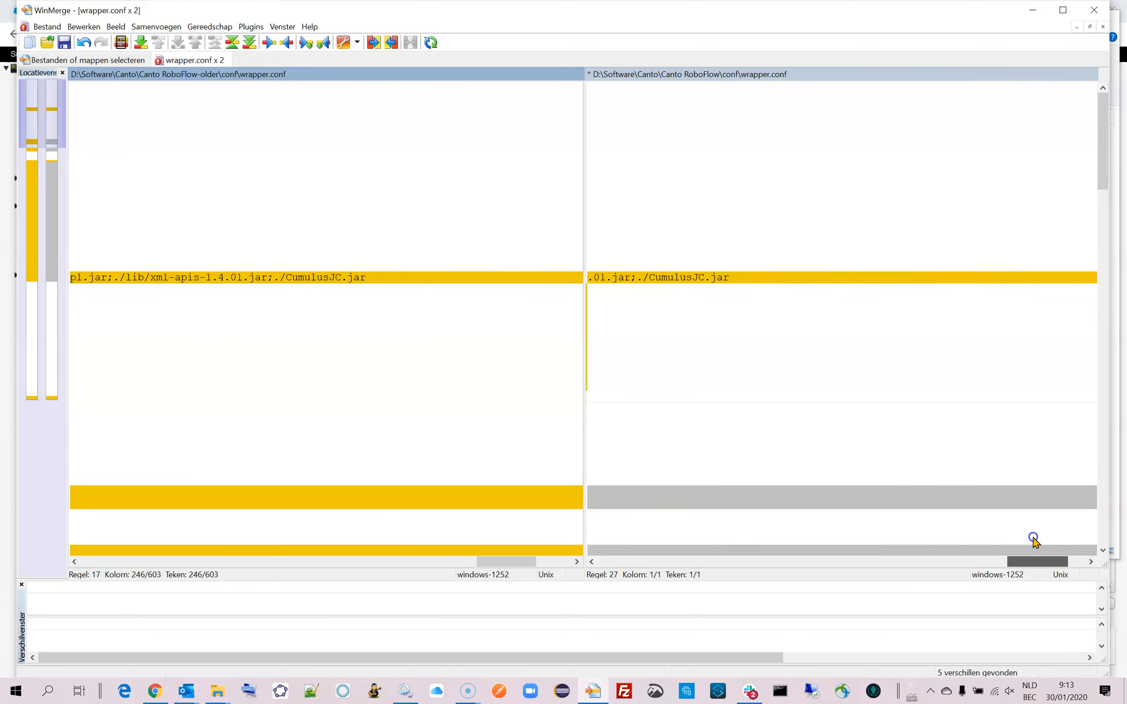
{"action": "left_click", "coordinate": [727, 278]}
{"action": "key", "text": "ctrl+v"}
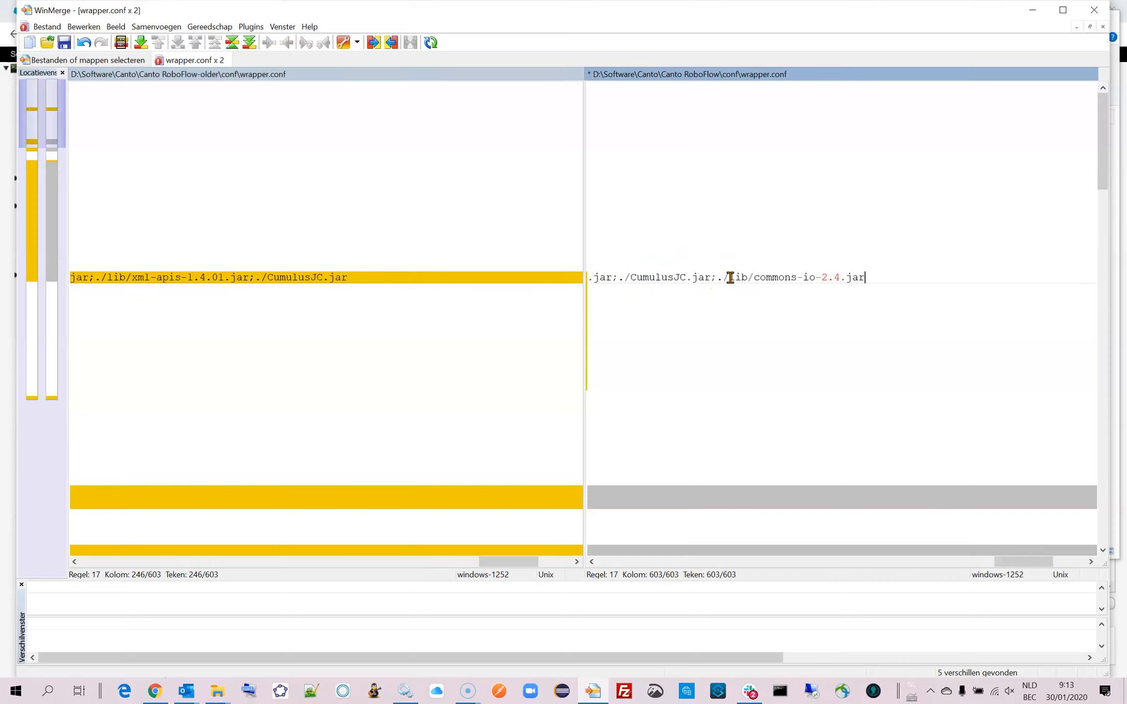
{"action": "key", "text": "Right"}
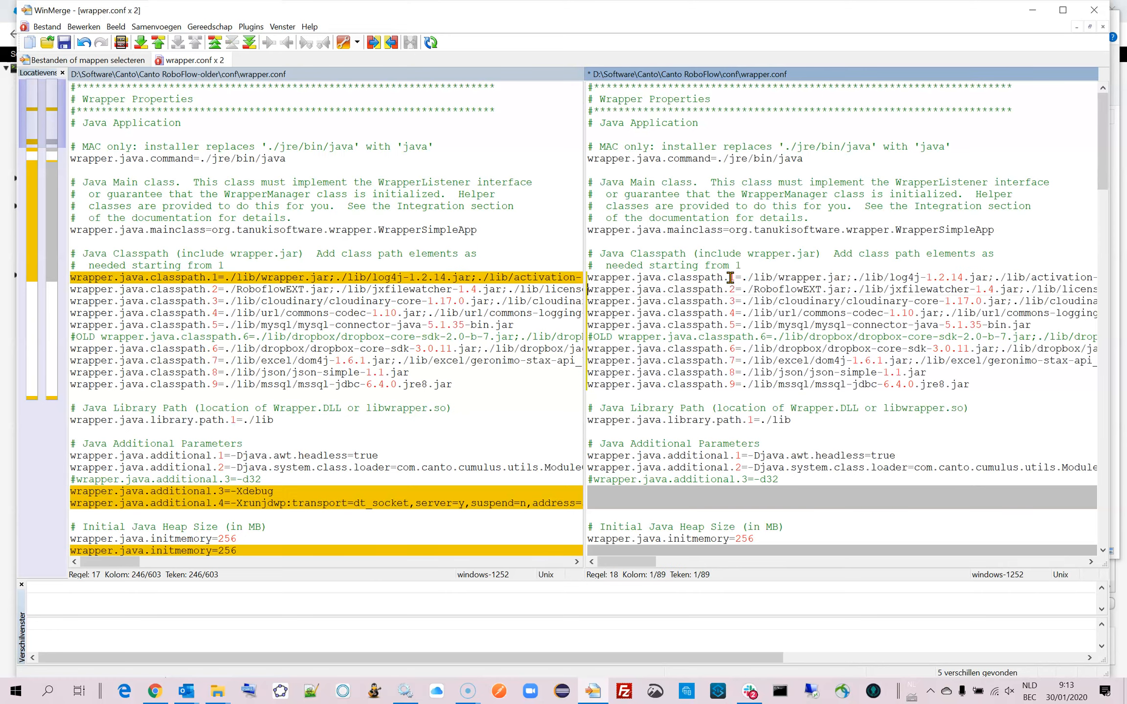
Copy the wrapper.java.additional.3=-Xdebug and additional.4=-Xrunjdwp lines from the old wrapper.conf to below the commented -d32 line in the new one.
{"action": "key", "text": "Down"}
{"action": "key", "text": "Down"}
{"action": "key", "text": "Down"}
{"action": "key", "text": "Down"}
{"action": "key", "text": "Down"}
{"action": "key", "text": "Down"}
{"action": "key", "text": "Down"}
{"action": "key", "text": "Down"}
{"action": "left_click", "coordinate": [292, 480]}
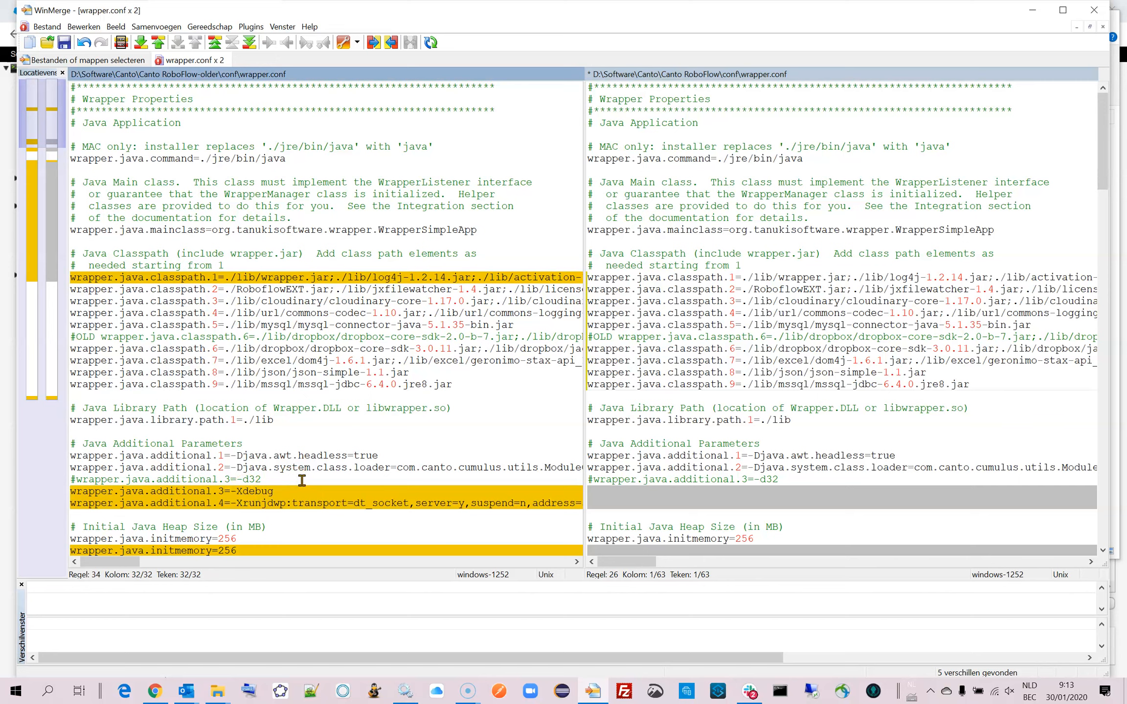
{"action": "key", "text": "Right"}
{"action": "key", "text": "shift+Down"}
{"action": "key", "text": "shift+Down"}
{"action": "key", "text": "ctrl+c"}
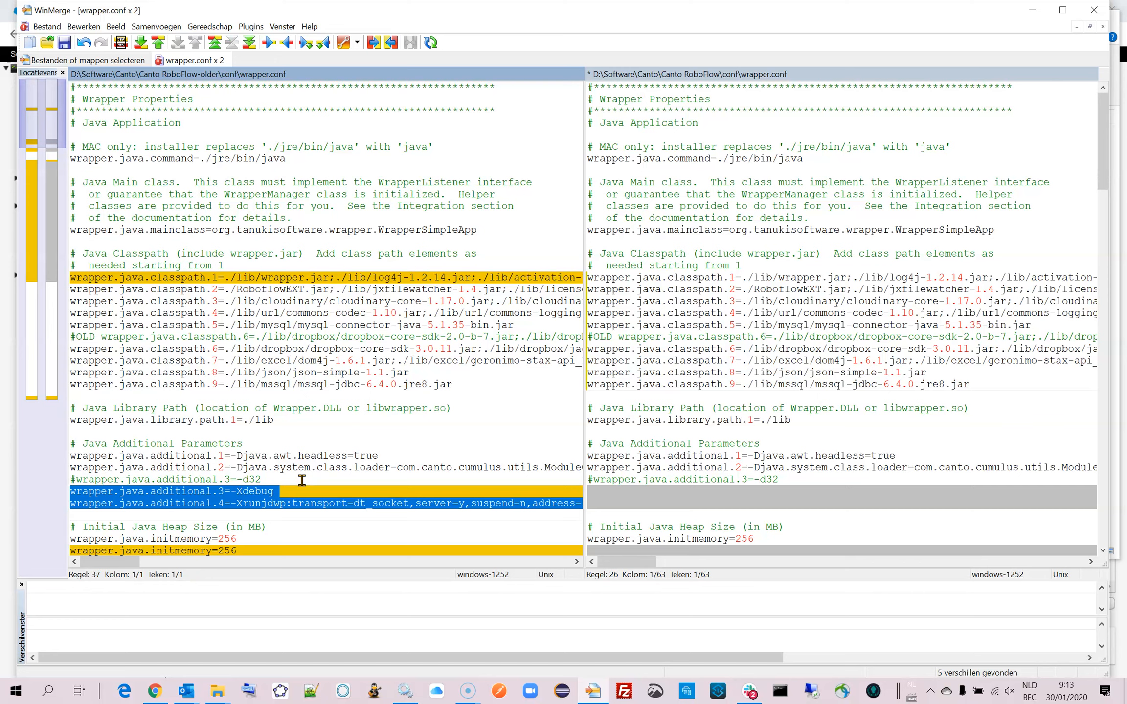
{"action": "left_click", "coordinate": [597, 491]}
{"action": "key", "text": "ctrl+v"}
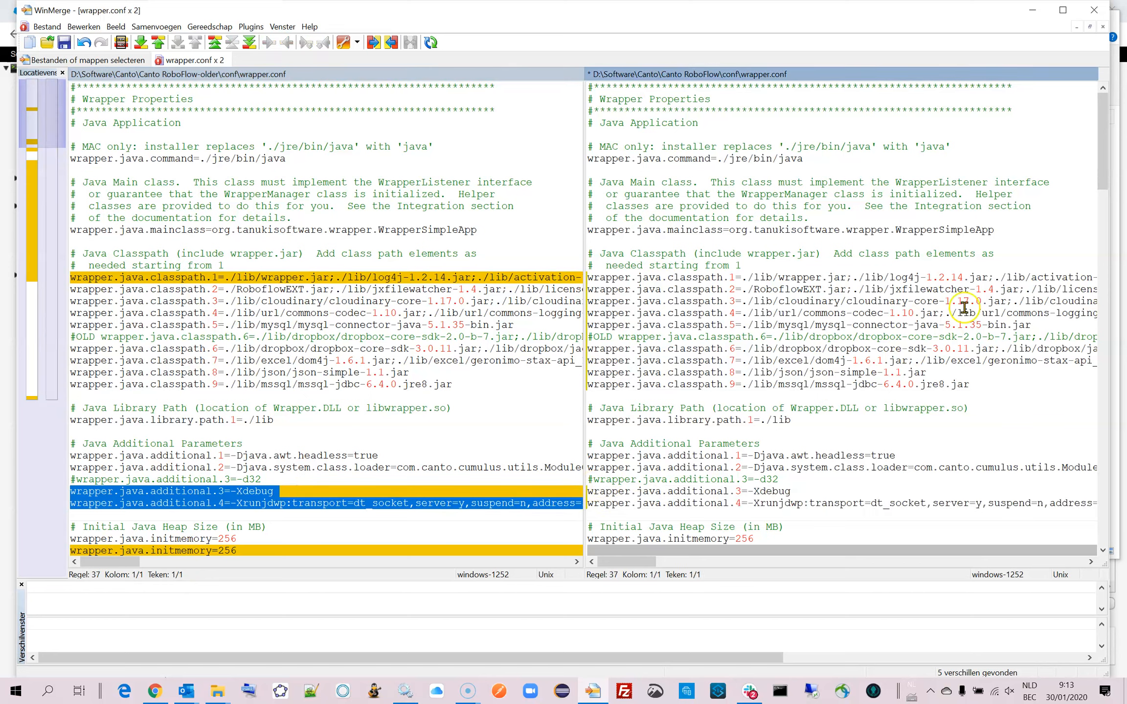
Replace the new file's wrapper.app.parameter.2=nogui line with the old wrapper.conf's whole wrapper.app.parameter.2 block and delete the surplus blank lines below it.
{"action": "left_click_drag", "start_coordinate": [1106, 149], "coordinate": [1111, 173]}
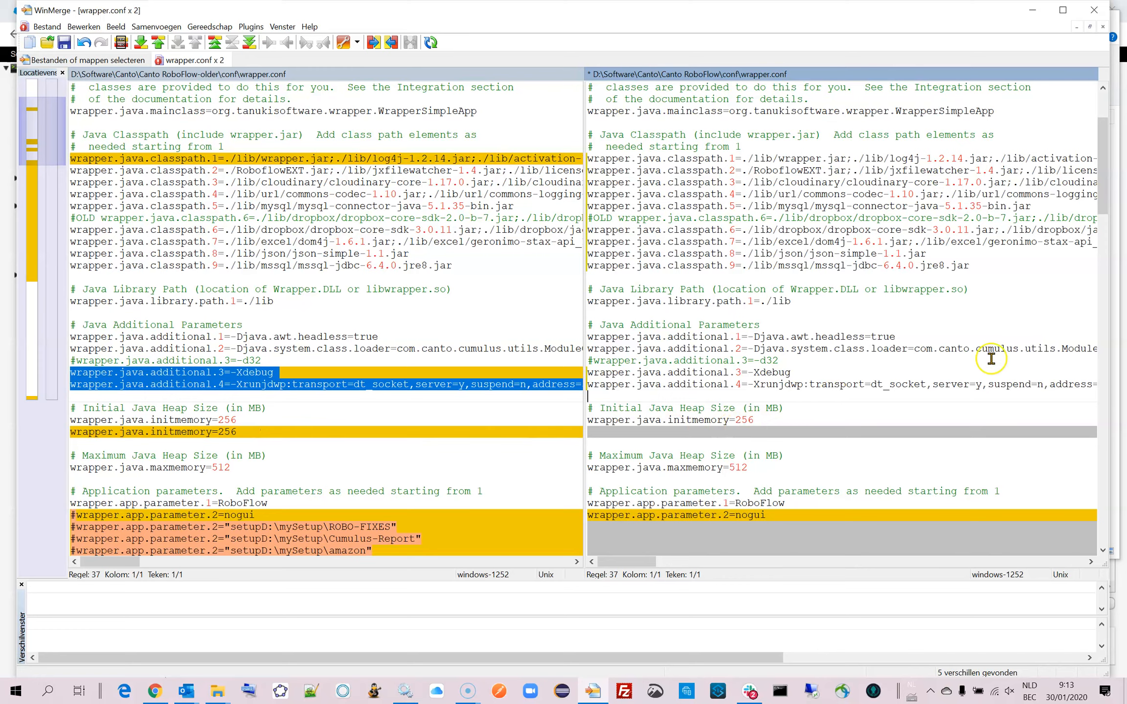
{"action": "left_click_drag", "start_coordinate": [1102, 202], "coordinate": [1109, 250]}
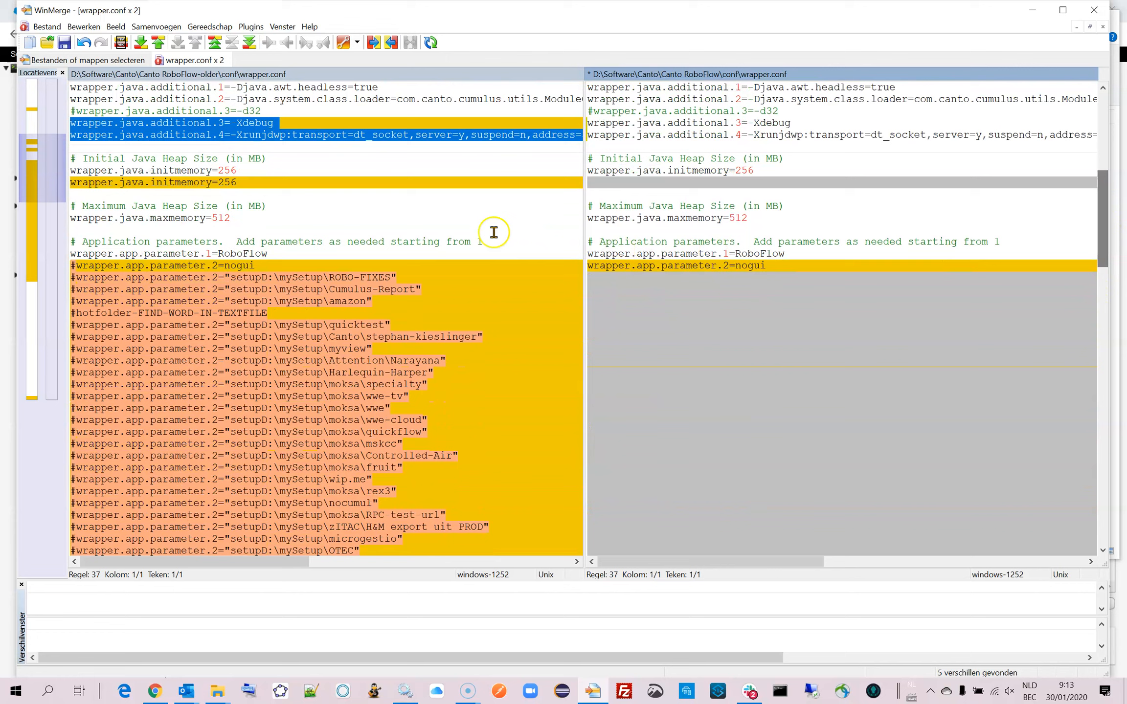
{"action": "left_click", "coordinate": [254, 265]}
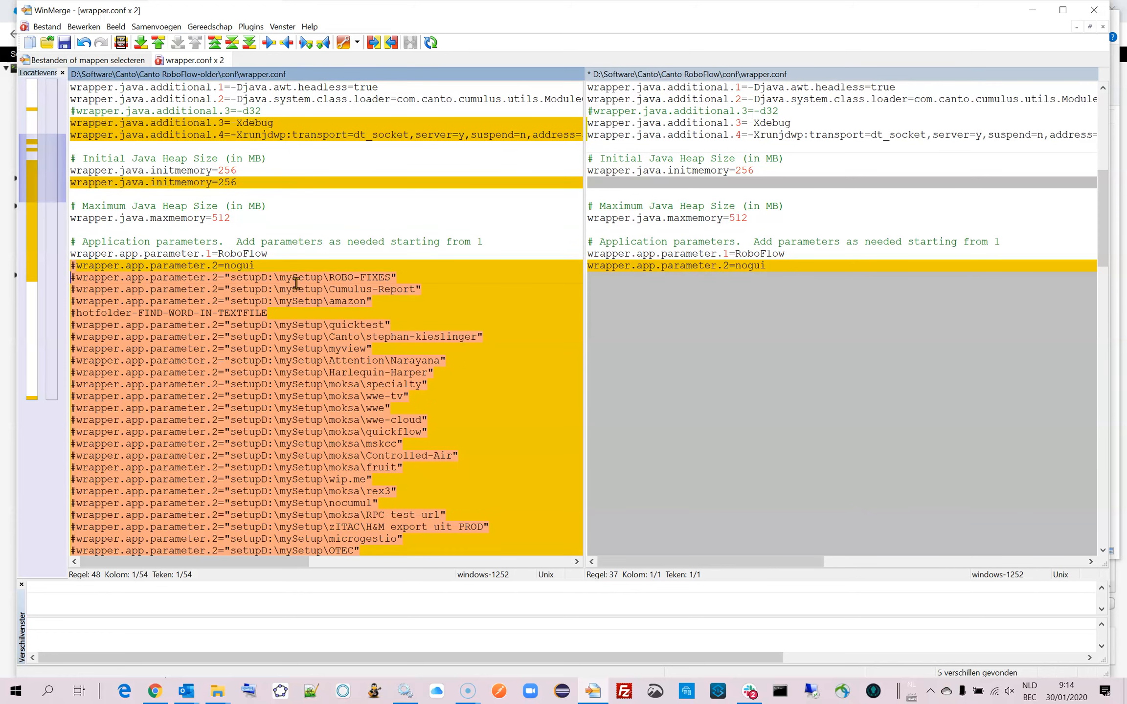
{"action": "key", "text": "shift+Down"}
{"action": "key", "text": "shift+Down"}
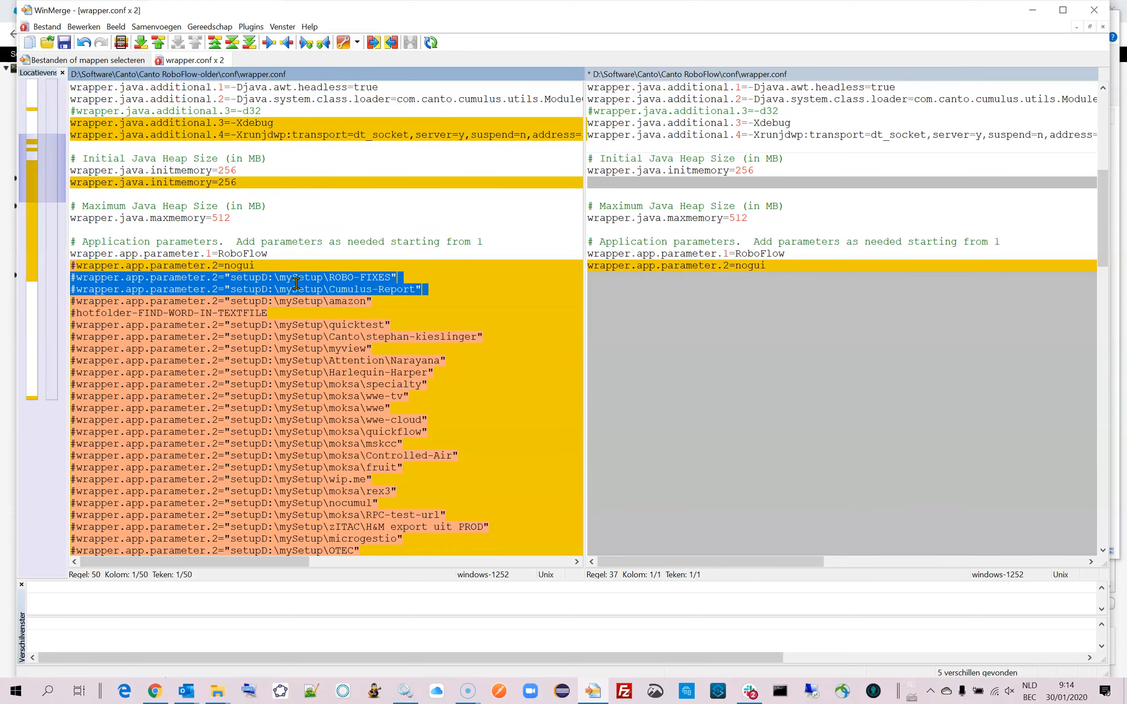
{"action": "key", "text": "Up"}
{"action": "key", "text": "Up"}
{"action": "key", "text": "Up"}
{"action": "key", "text": "shift+Down"}
{"action": "key", "text": "shift+Down"}
{"action": "key", "text": "shift+Down"}
{"action": "key", "text": "shift+Down"}
{"action": "key", "text": "shift+Down"}
{"action": "key", "text": "shift+Down"}
{"action": "key", "text": "shift+Down"}
{"action": "key", "text": "shift+Down"}
{"action": "key", "text": "shift+Down"}
{"action": "key", "text": "shift+Down"}
{"action": "key", "text": "shift+Down"}
{"action": "key", "text": "shift+Down"}
{"action": "key", "text": "shift+Down"}
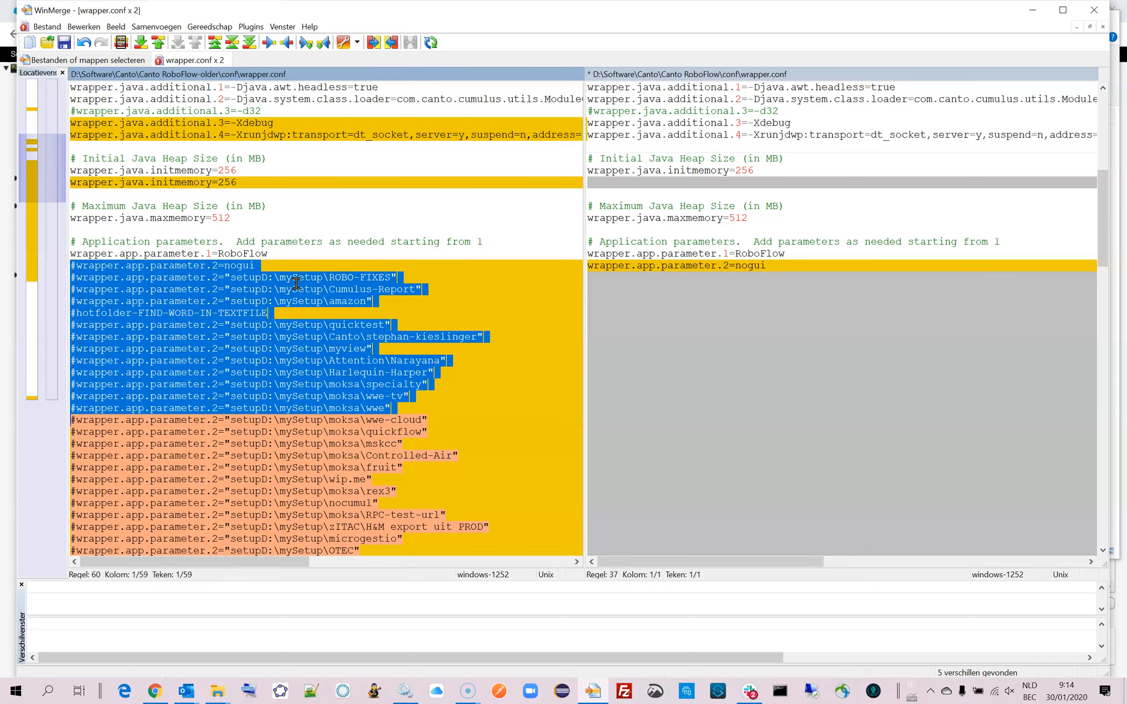
{"action": "key", "text": "shift+Down"}
{"action": "key", "text": "shift+Down"}
{"action": "key", "text": "shift+Down"}
{"action": "key", "text": "shift+Down"}
{"action": "key", "text": "shift+Down"}
{"action": "key", "text": "shift+Down"}
{"action": "key", "text": "shift+Down"}
{"action": "key", "text": "shift+Down"}
{"action": "key", "text": "shift+Down"}
{"action": "key", "text": "shift+Down"}
{"action": "key", "text": "shift+Down"}
{"action": "key", "text": "shift+Down"}
{"action": "key", "text": "shift+Down"}
{"action": "key", "text": "shift+Down"}
{"action": "key", "text": "shift+Down"}
{"action": "key", "text": "shift+Down"}
{"action": "key", "text": "shift+Down"}
{"action": "key", "text": "shift+Down"}
{"action": "key", "text": "shift+Down"}
{"action": "key", "text": "shift+Down"}
{"action": "key", "text": "shift+Up"}
{"action": "key", "text": "shift+Up"}
{"action": "key", "text": "shift+Up"}
{"action": "key", "text": "shift+Up"}
{"action": "key", "text": "shift+Up"}
{"action": "key", "text": "shift+Up"}
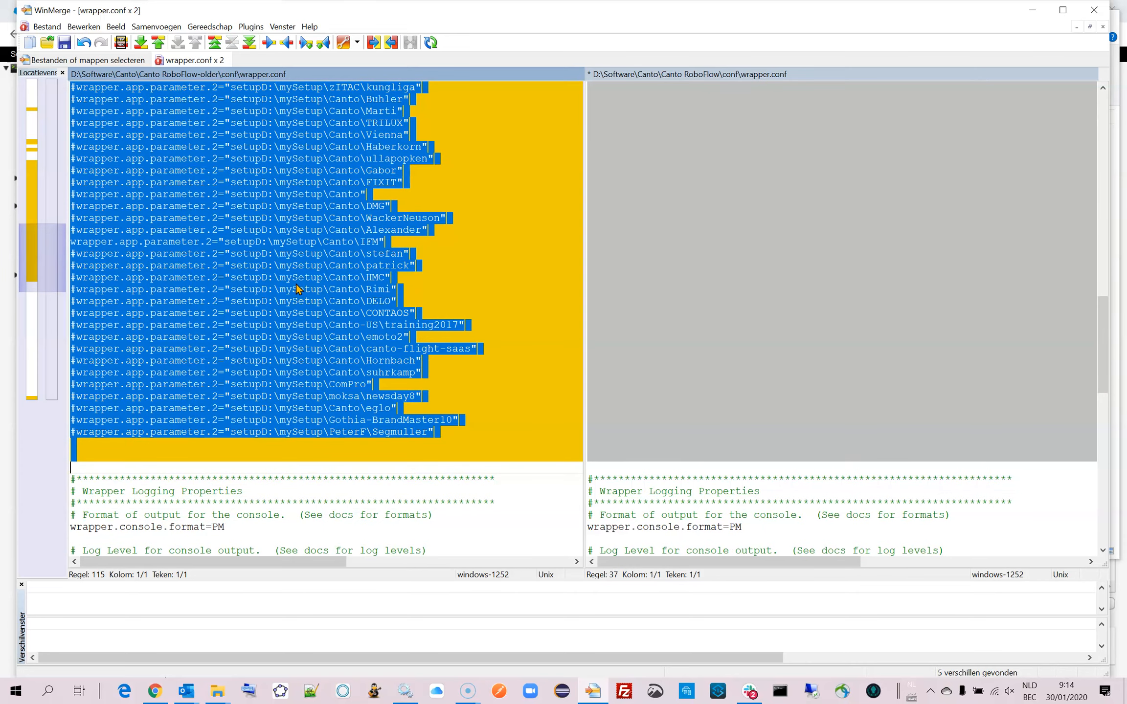
{"action": "left_click_drag", "start_coordinate": [1101, 321], "coordinate": [1106, 213]}
{"action": "left_click", "coordinate": [801, 218]}
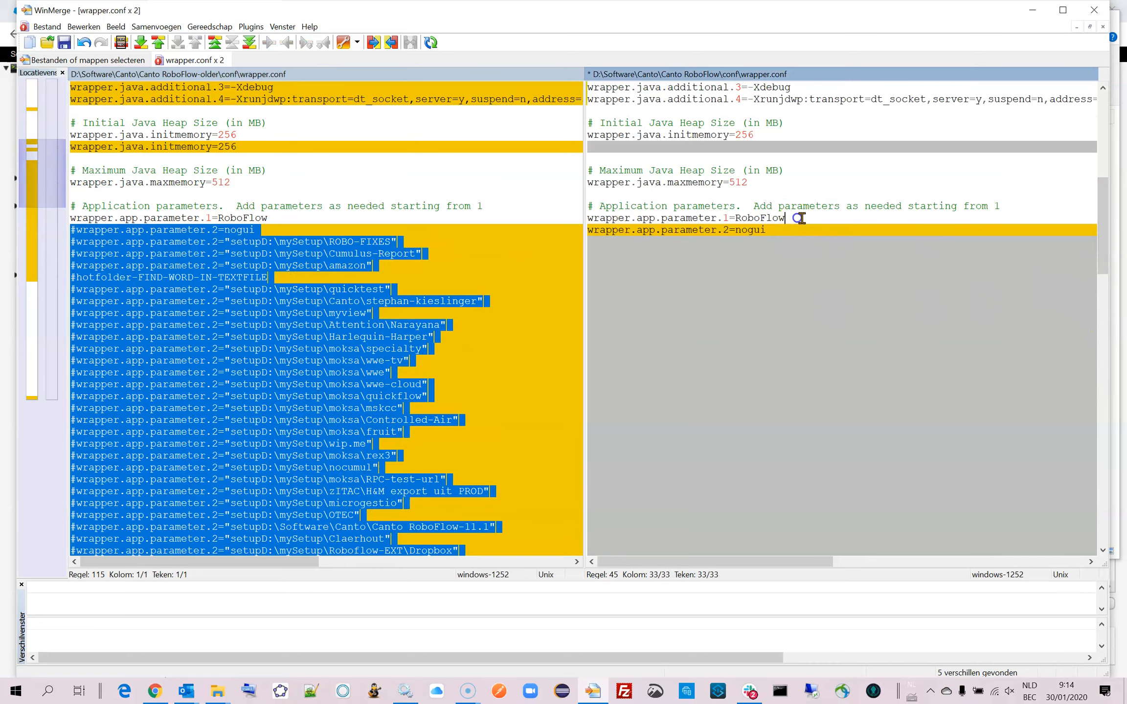
{"action": "key", "text": "Right"}
{"action": "key", "text": "shift+Down"}
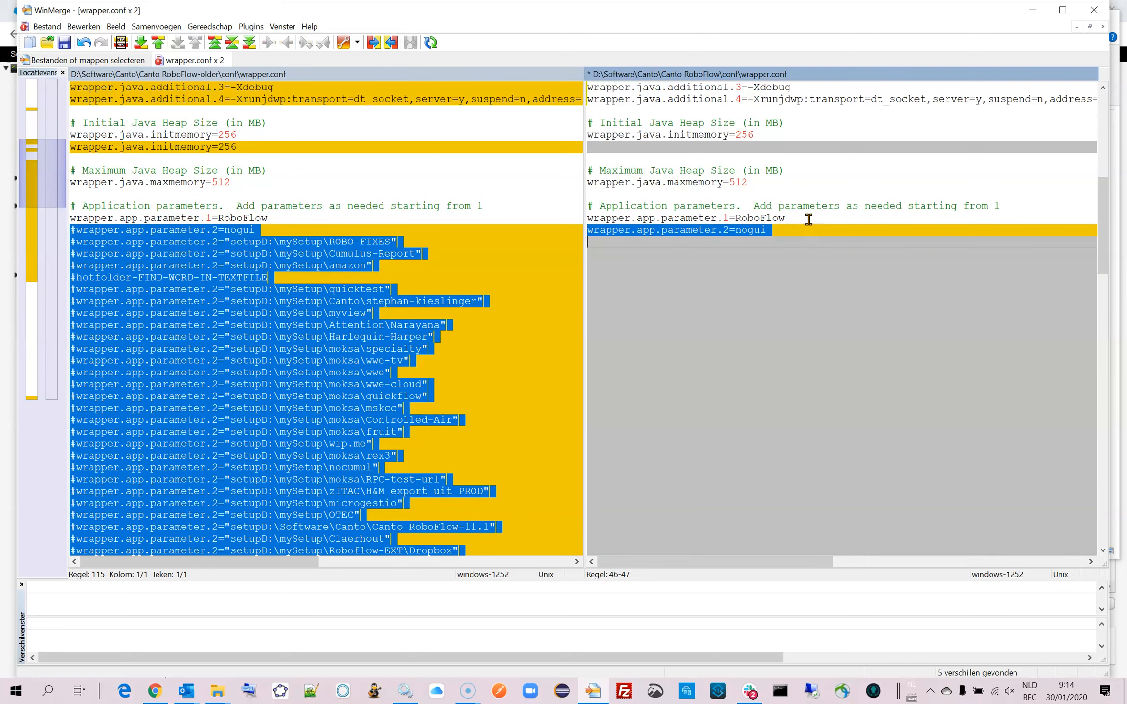
{"action": "key", "text": "ctrl+v"}
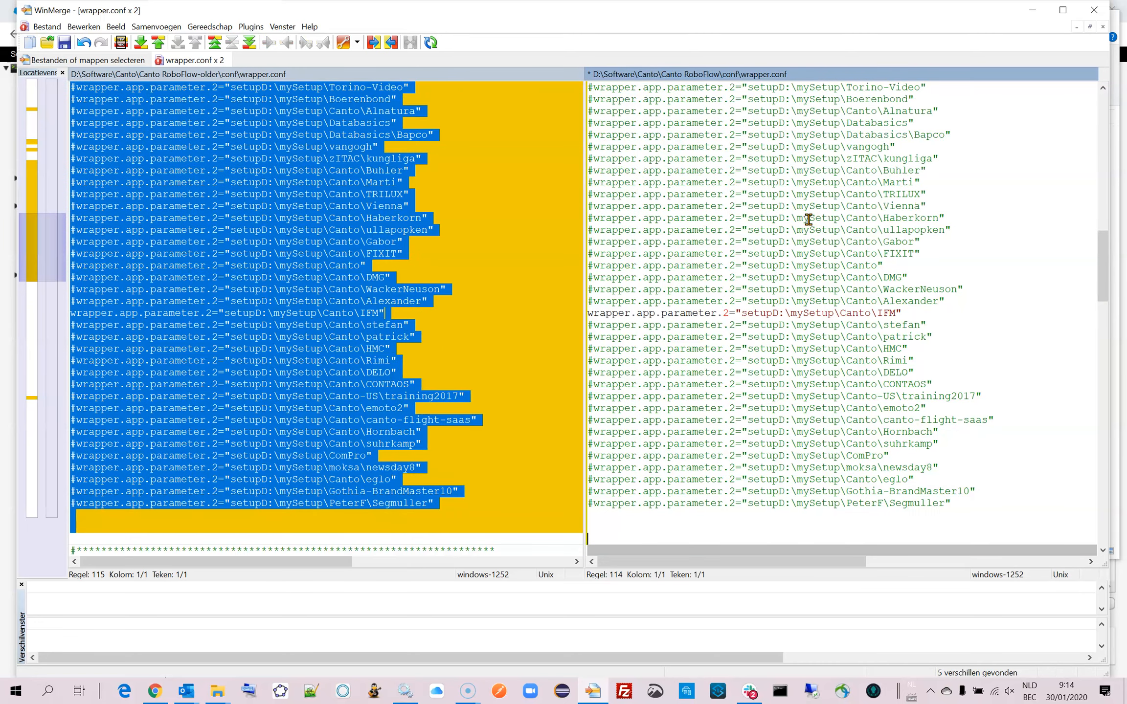
{"action": "key", "text": "BackSpace"}
{"action": "key", "text": "BackSpace"}
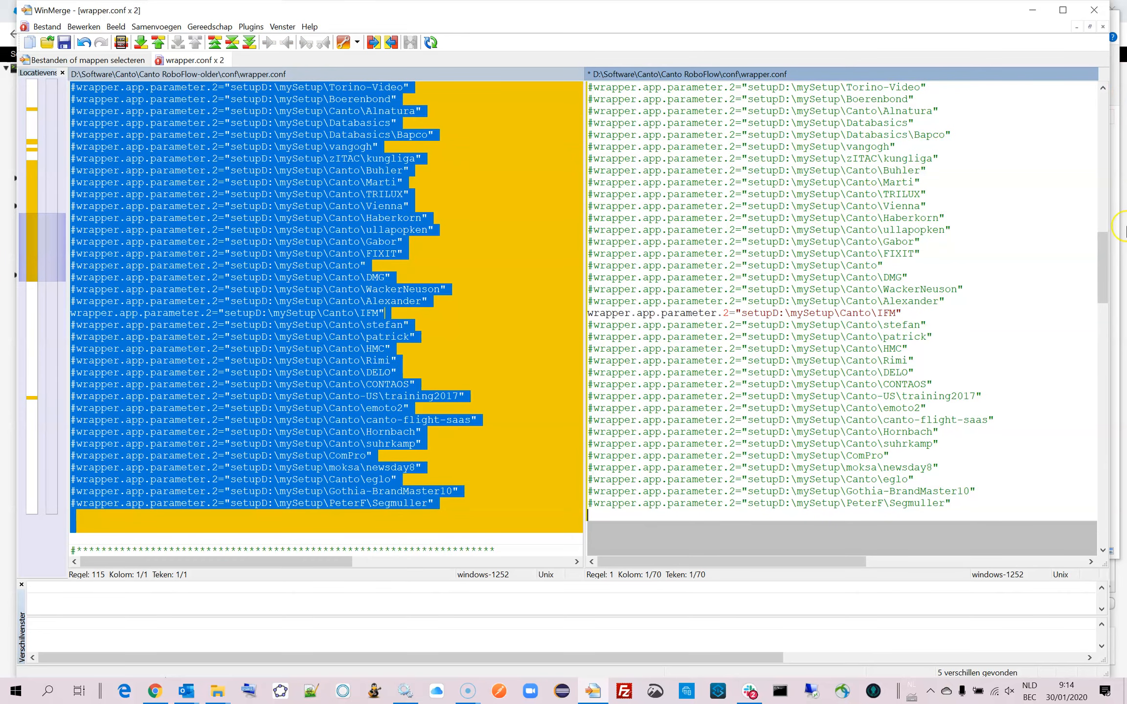
Compare the wrapper.startup.delay values at the end of the old and new wrapper.conf.
{"action": "left_click_drag", "start_coordinate": [1103, 254], "coordinate": [1113, 513]}
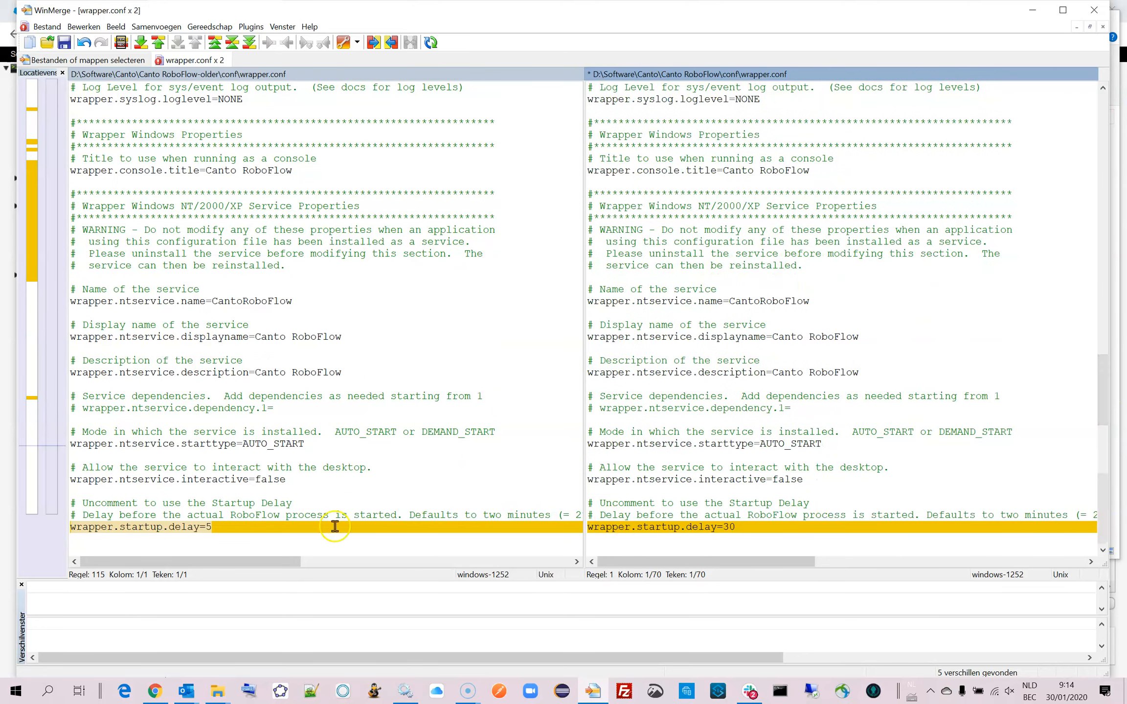
{"action": "left_click", "coordinate": [249, 529]}
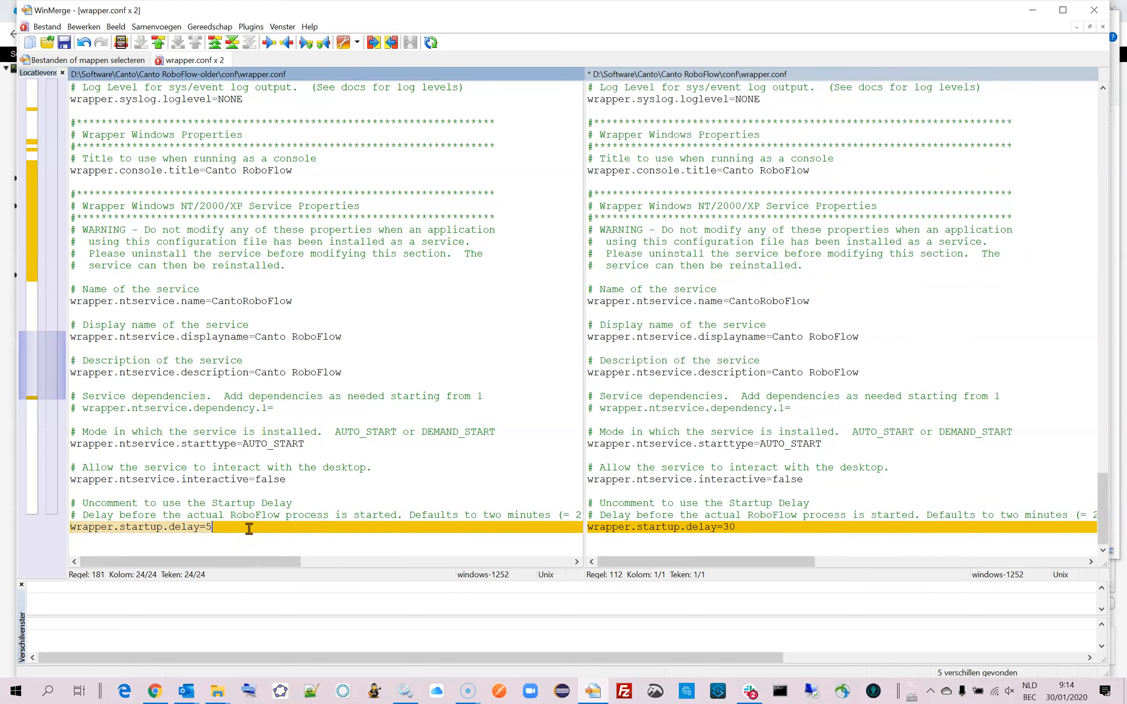
{"action": "left_click", "coordinate": [745, 527]}
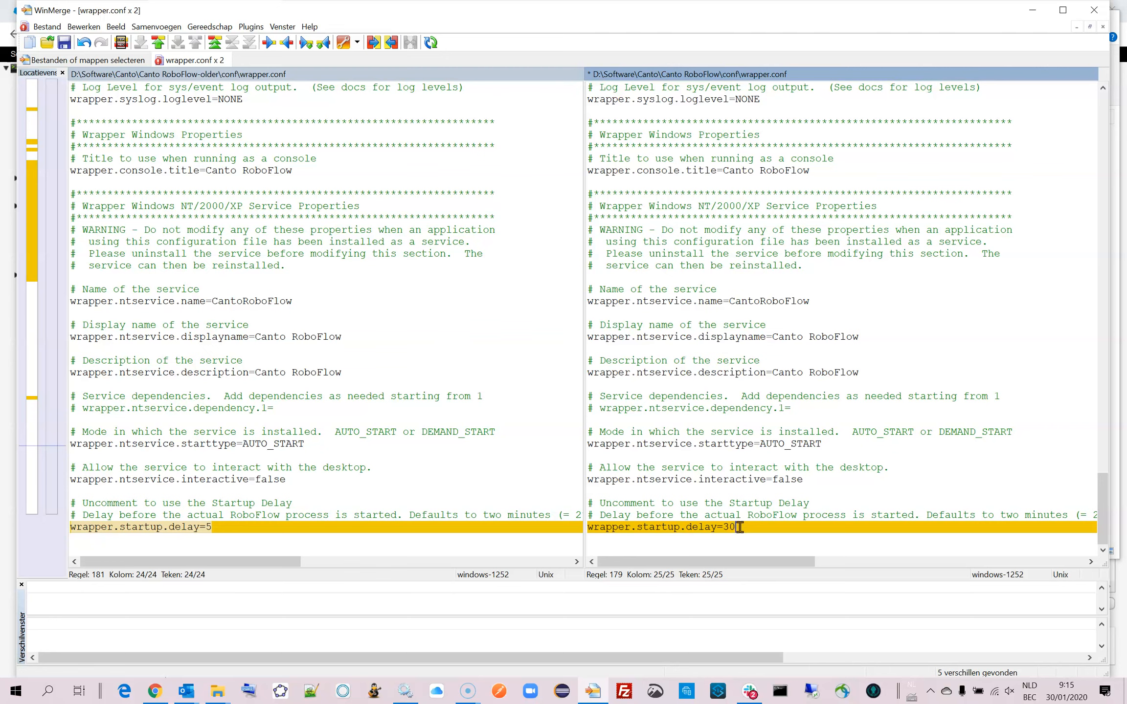
{"action": "left_click", "coordinate": [220, 528]}
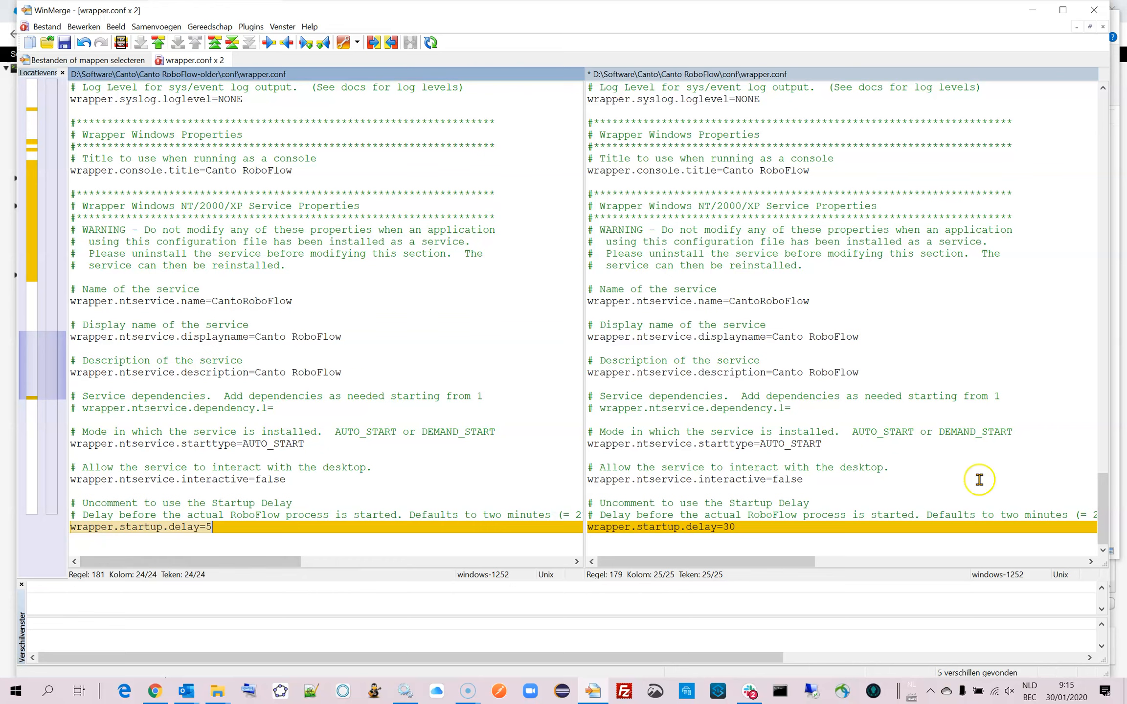
Save the edited new wrapper.conf and check the full length of its copied classpath and additional parameter lines.
{"action": "left_click_drag", "start_coordinate": [1102, 509], "coordinate": [892, 119]}
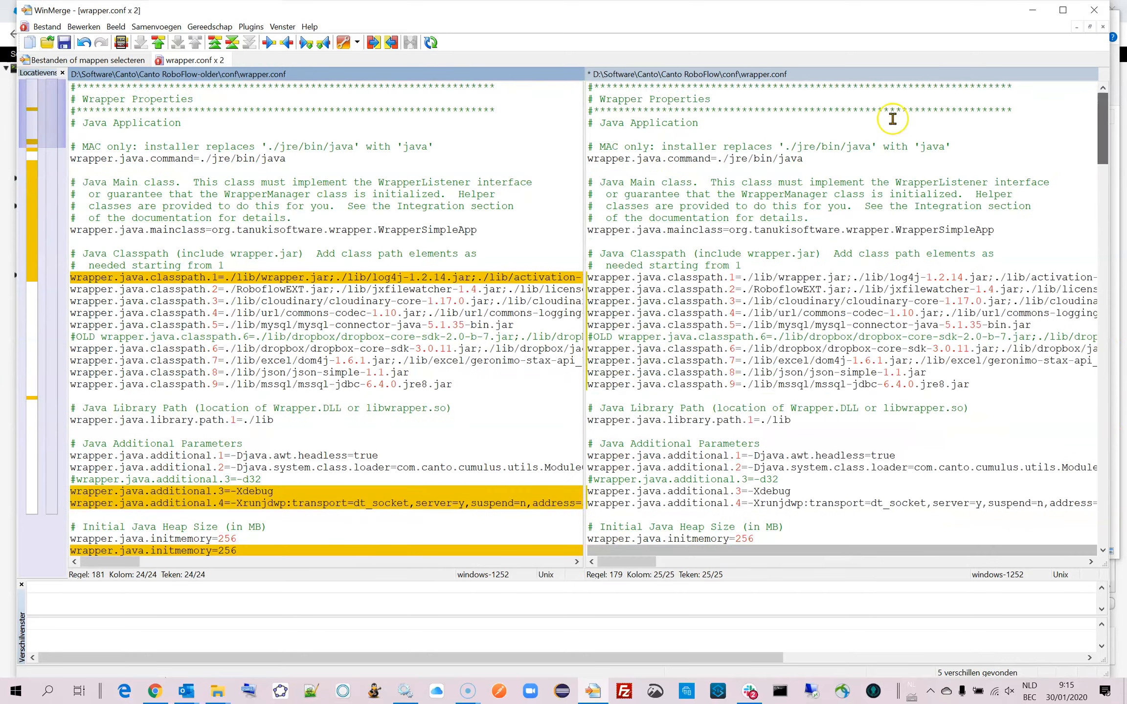
{"action": "left_click", "coordinate": [710, 123]}
{"action": "key", "text": "ctrl+s"}
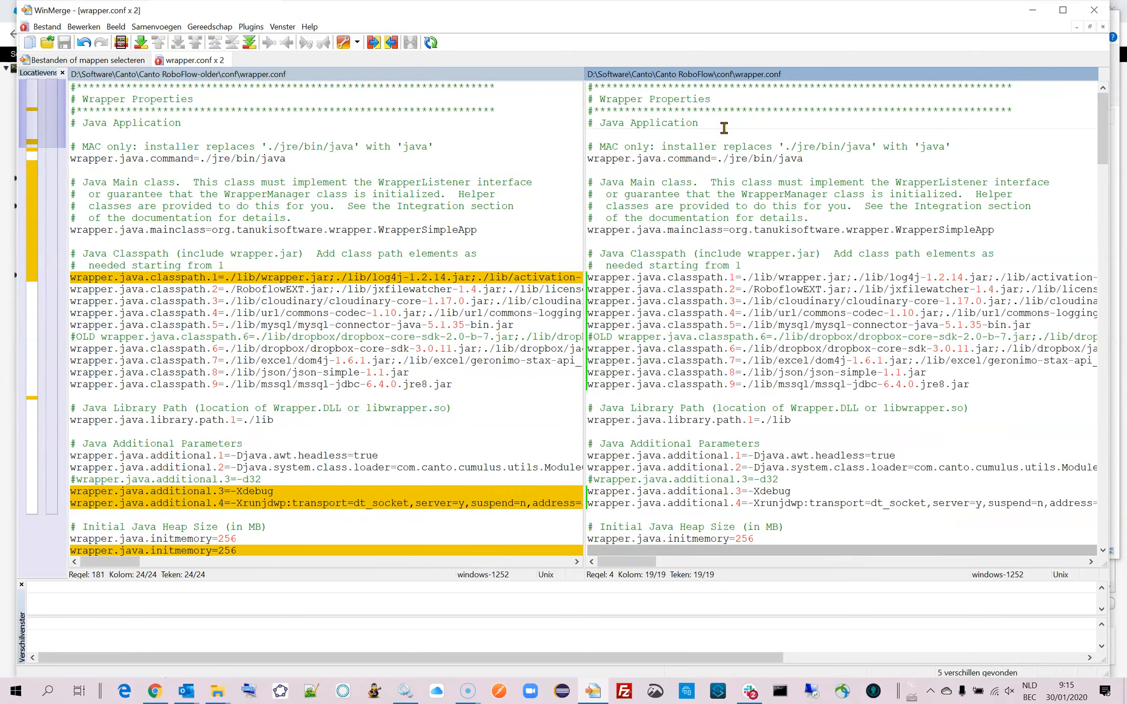
{"action": "left_click", "coordinate": [114, 565]}
{"action": "left_click_drag", "start_coordinate": [114, 567], "coordinate": [141, 570]}
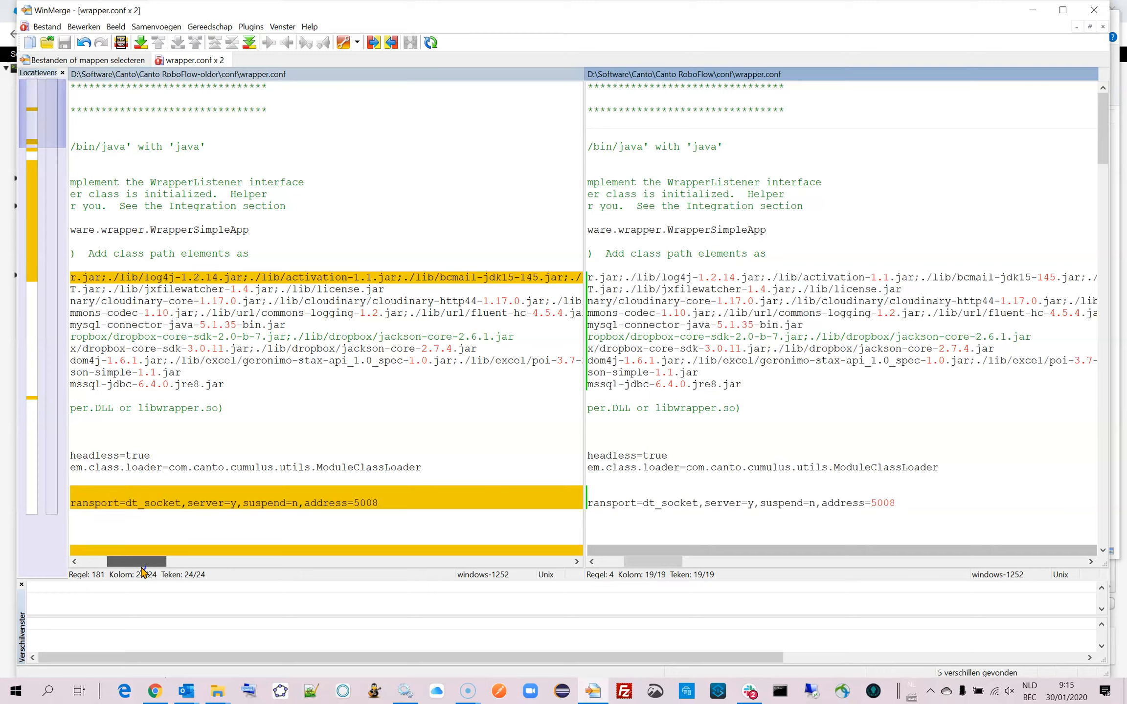
{"action": "left_click_drag", "start_coordinate": [142, 571], "coordinate": [106, 570]}
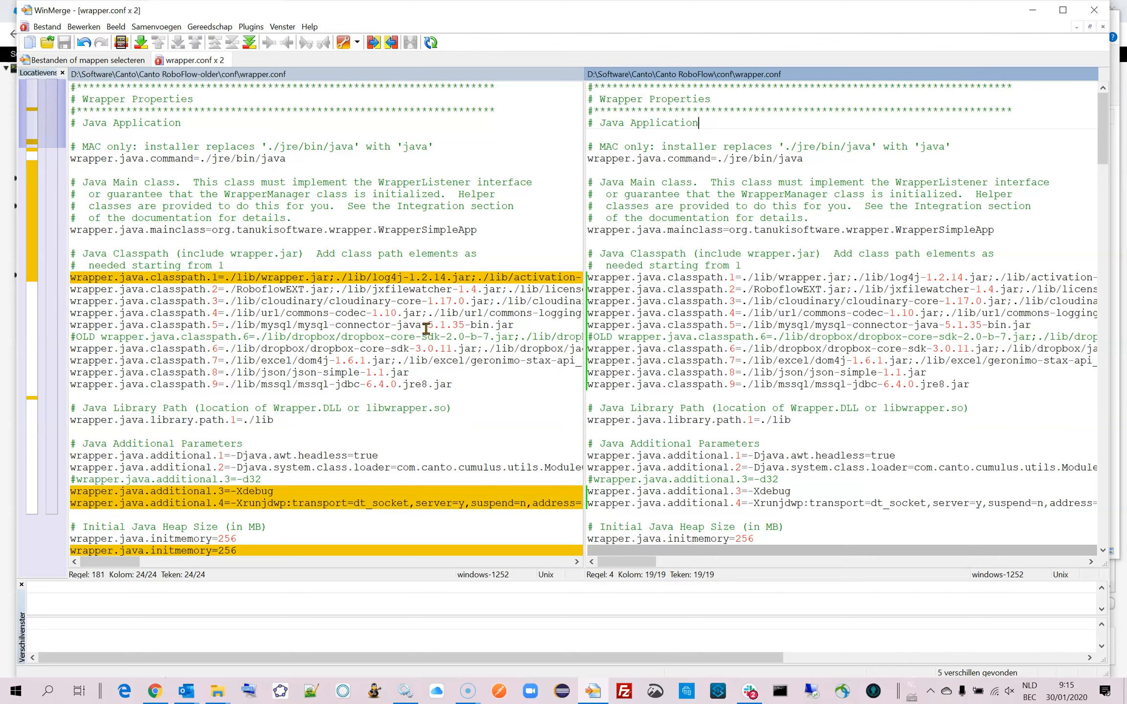
Minimize the comparison window and open the lib folder inside Canto RoboFlow-older in File Explorer.
{"action": "left_click", "coordinate": [1032, 10]}
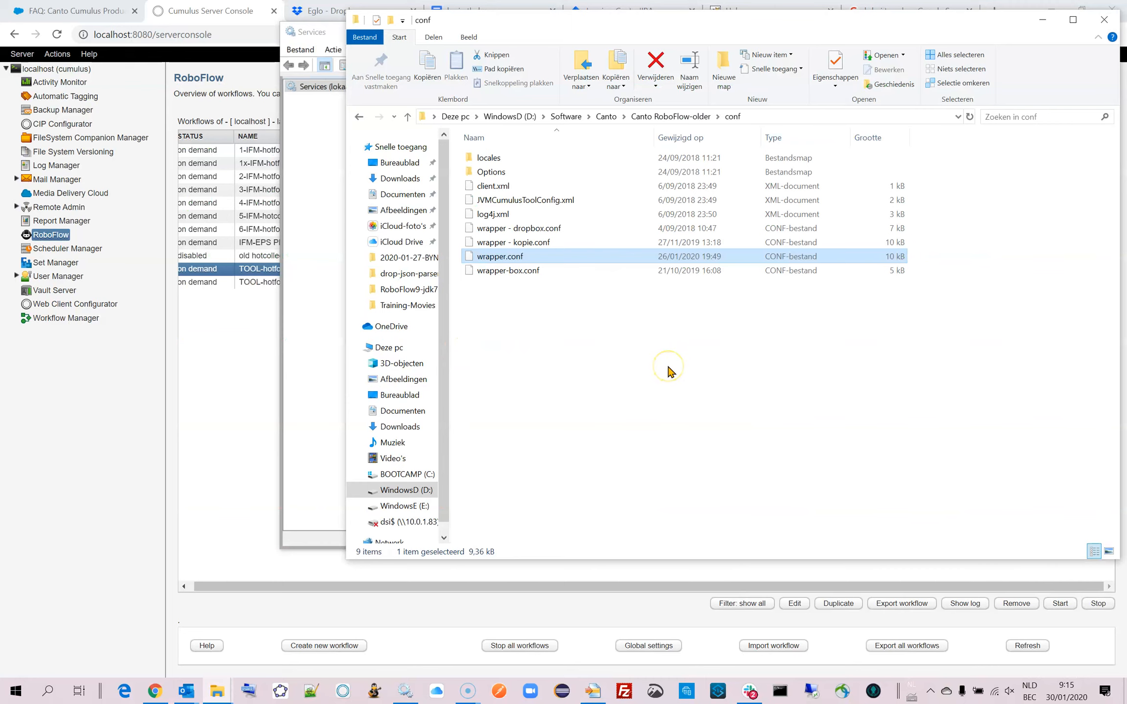
{"action": "left_click", "coordinate": [658, 118]}
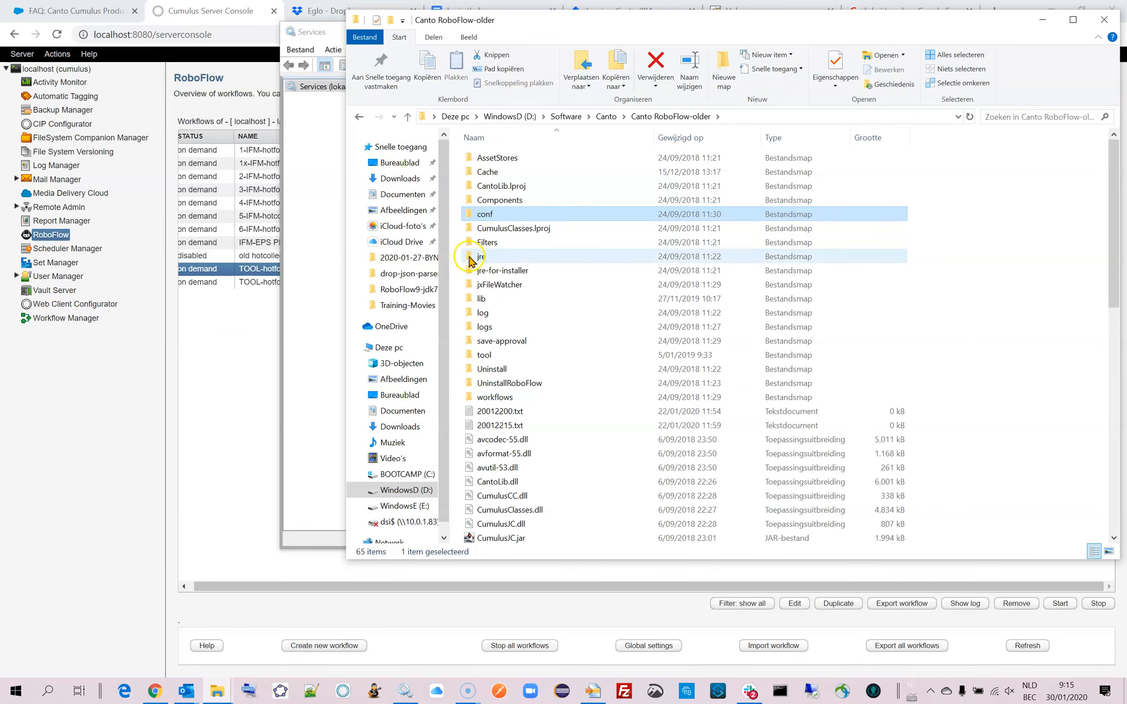
{"action": "double_click", "coordinate": [470, 299]}
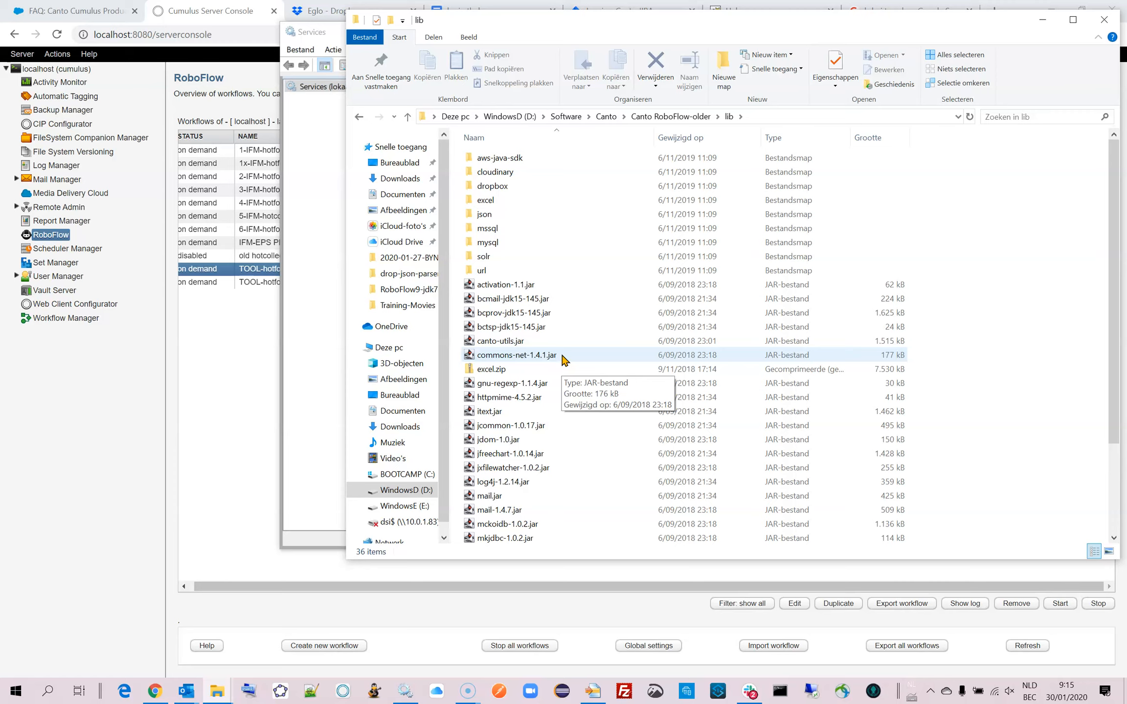
Move the old lib window aside and open a second File Explorer window next to it.
{"action": "left_click_drag", "start_coordinate": [714, 25], "coordinate": [391, 27]}
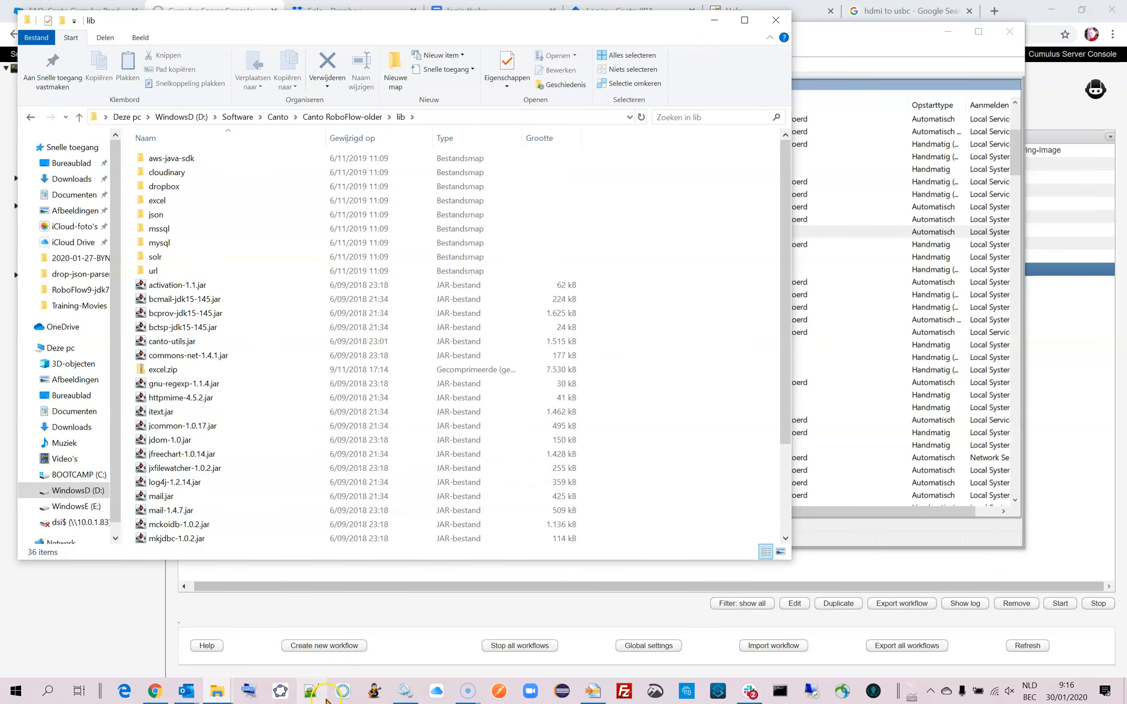
{"action": "right_click", "coordinate": [216, 694]}
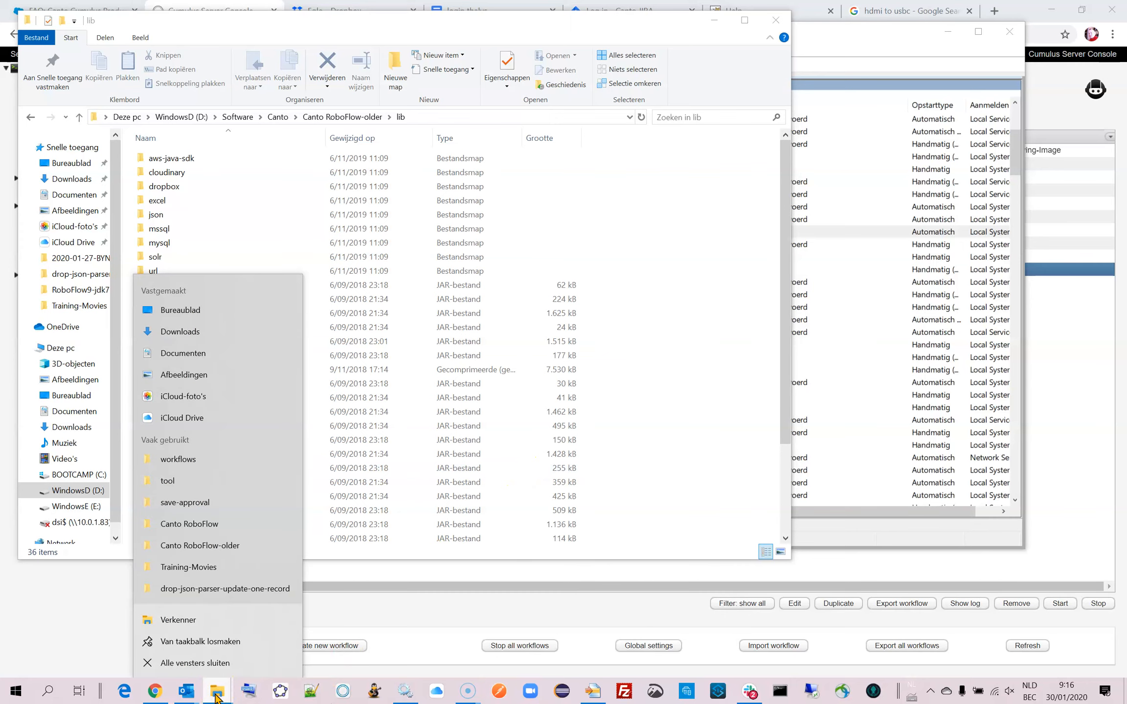
{"action": "left_click", "coordinate": [216, 692]}
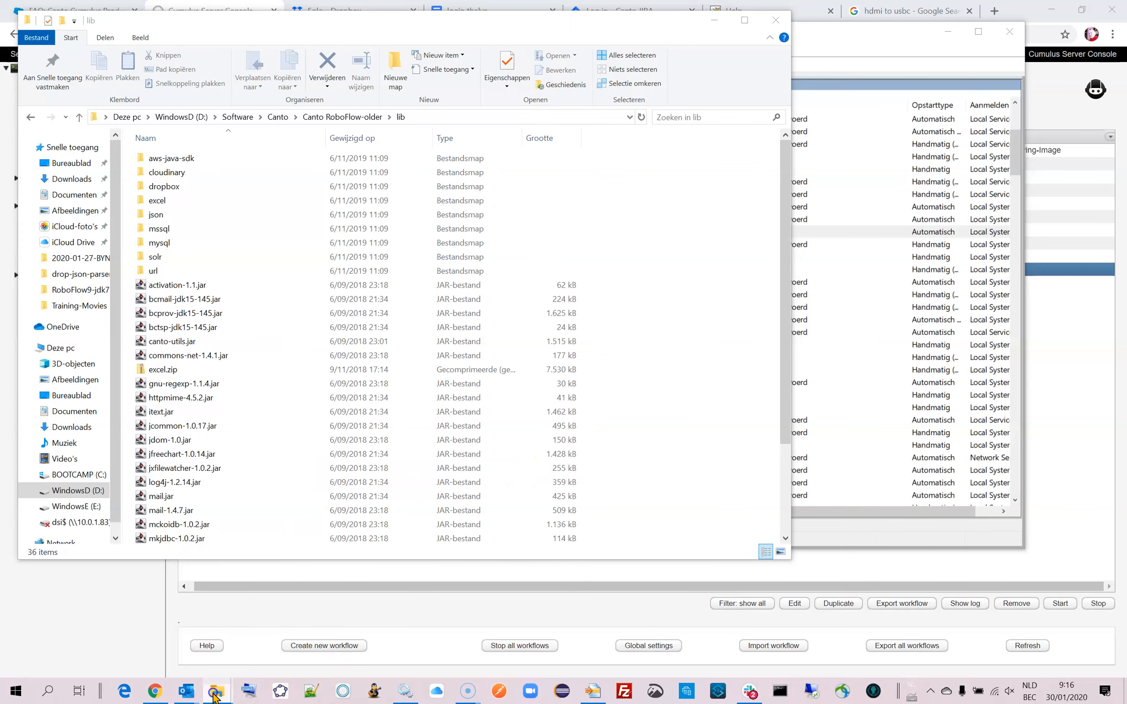
{"action": "left_click", "coordinate": [267, 658]}
{"action": "left_click_drag", "start_coordinate": [361, 20], "coordinate": [720, 72]}
{"action": "left_click", "coordinate": [635, 166]}
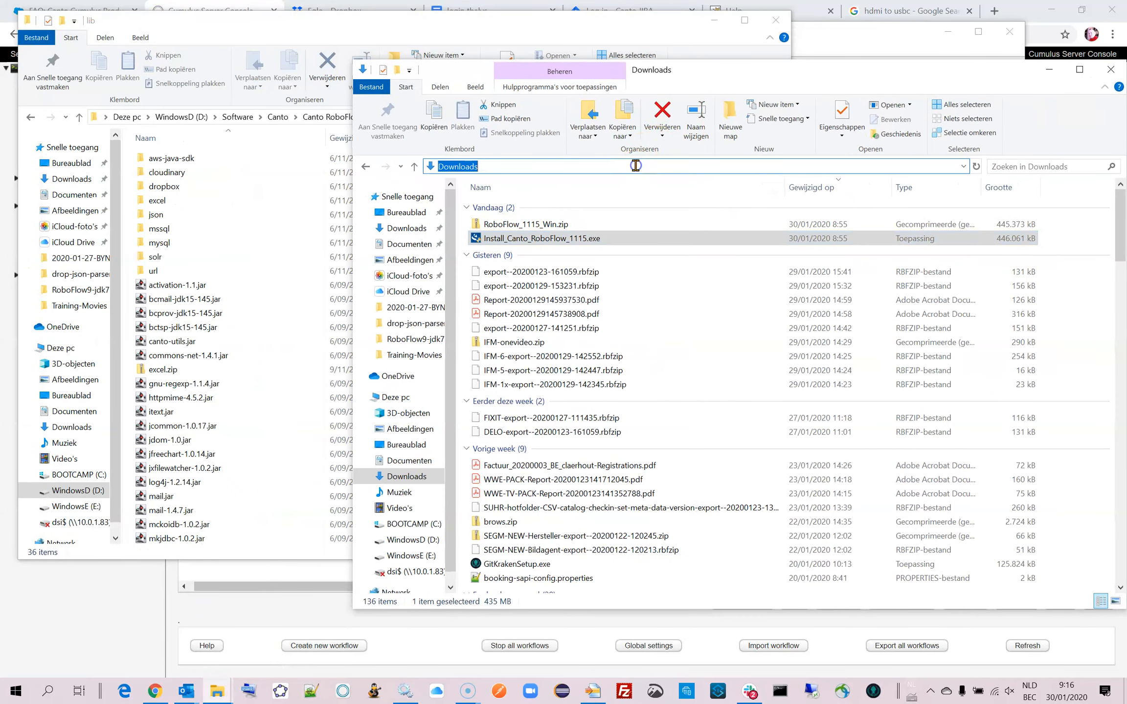
{"action": "key", "text": "ctrl+v"}
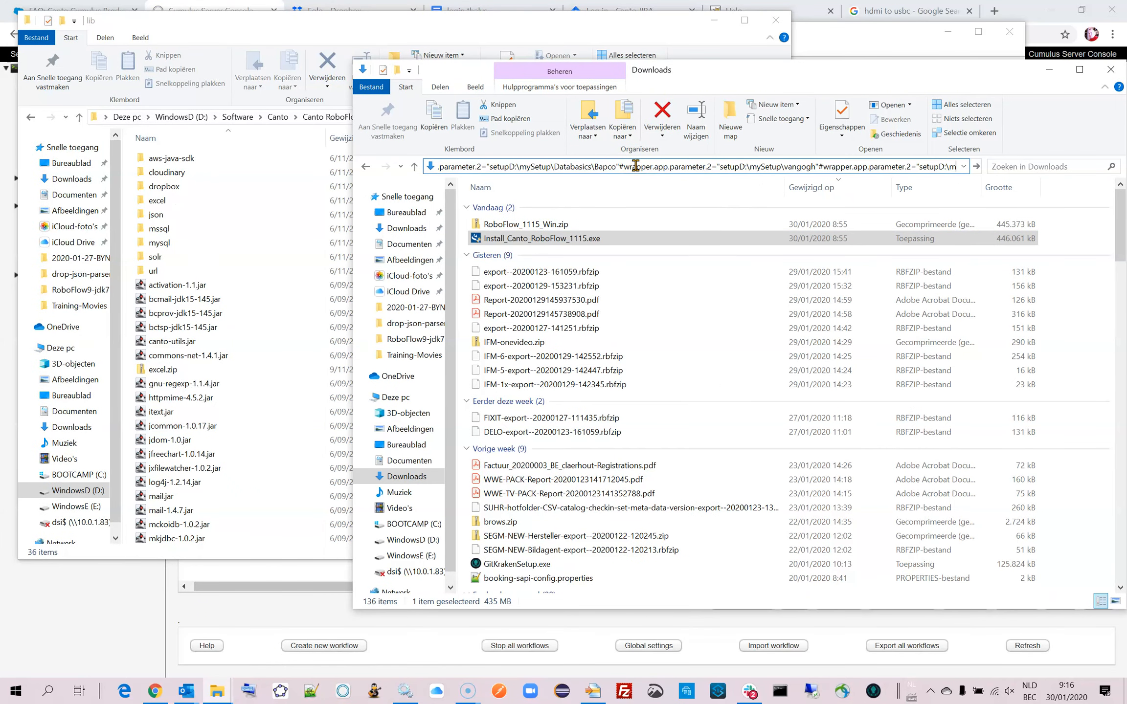
{"action": "key", "text": "ctrl+a"}
{"action": "key", "text": "BackSpace"}
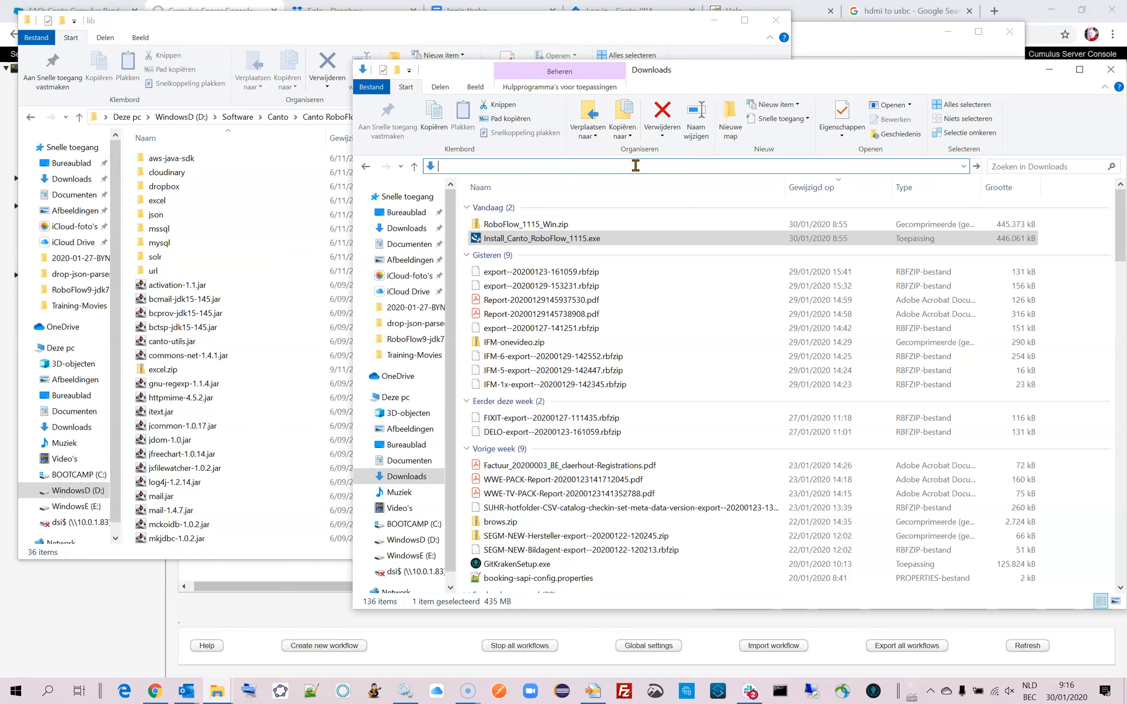
Reuse the old lib window's path to open D:\Software\Canto\Canto RoboFlow\lib in the second window and align it beside the old one.
{"action": "left_click", "coordinate": [315, 12]}
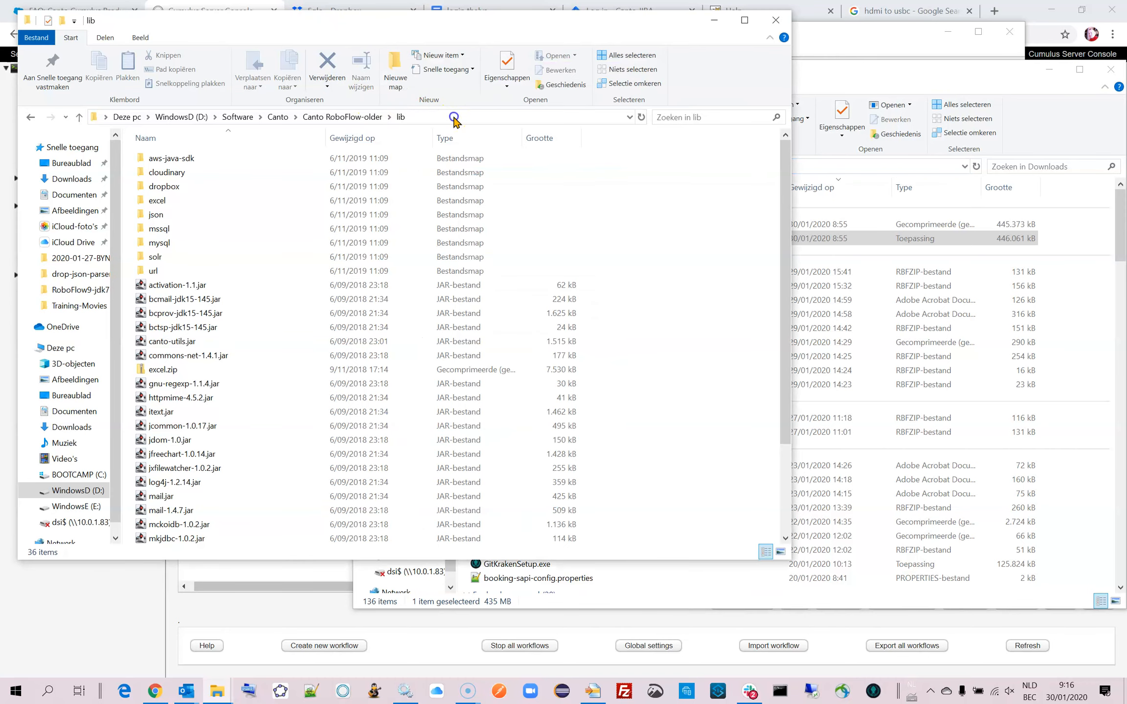
{"action": "left_click", "coordinate": [454, 116]}
{"action": "key", "text": "ctrl+c"}
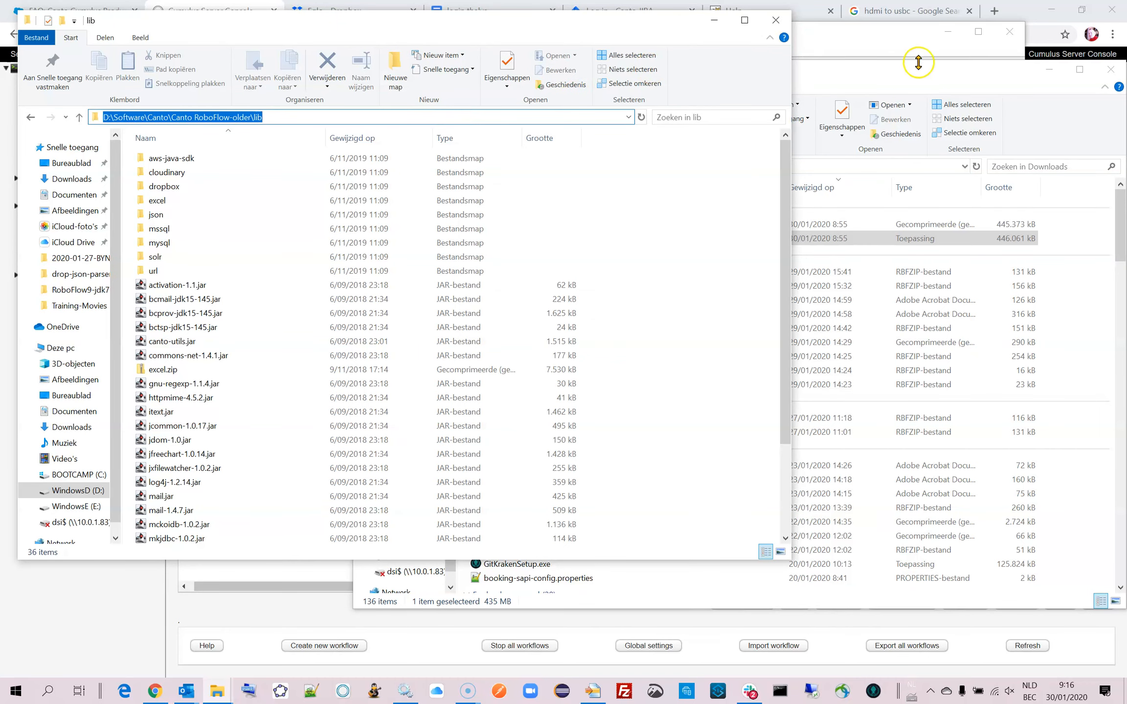
{"action": "left_click", "coordinate": [917, 69]}
{"action": "left_click", "coordinate": [603, 166]}
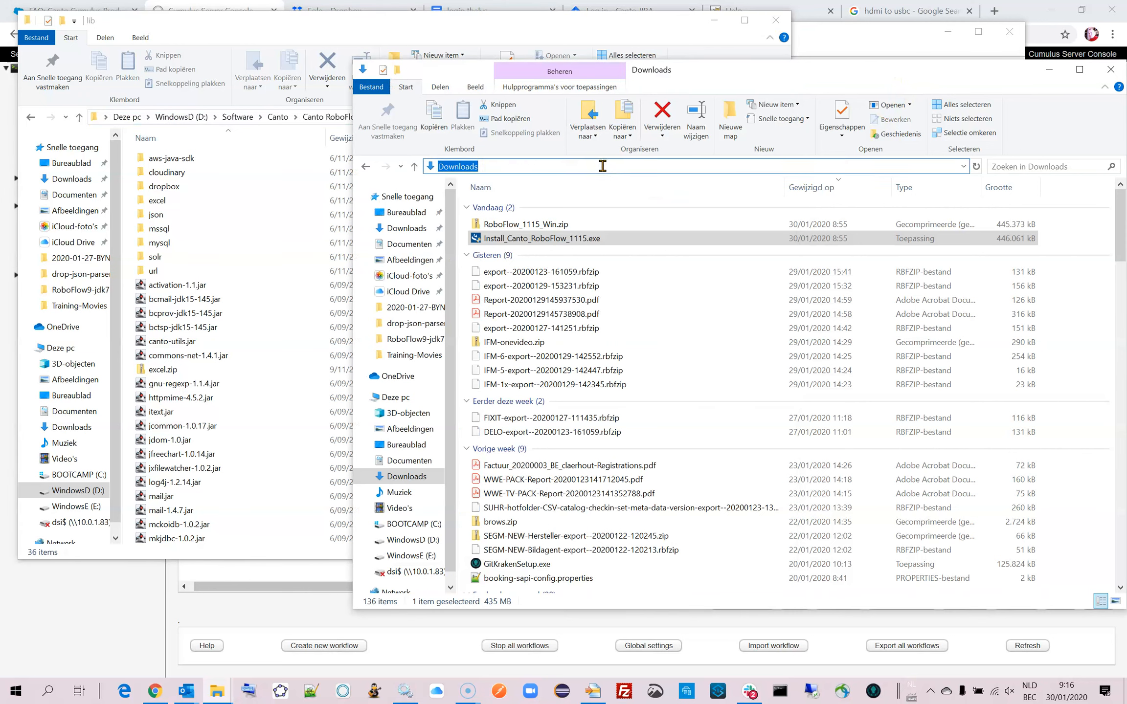
{"action": "key", "text": "ctrl+v"}
{"action": "key", "text": "BackSpace"}
{"action": "key", "text": "BackSpace"}
{"action": "key", "text": "BackSpace"}
{"action": "key", "text": "BackSpace"}
{"action": "key", "text": "BackSpace"}
{"action": "key", "text": "BackSpace"}
{"action": "key", "text": "BackSpace"}
{"action": "key", "text": "BackSpace"}
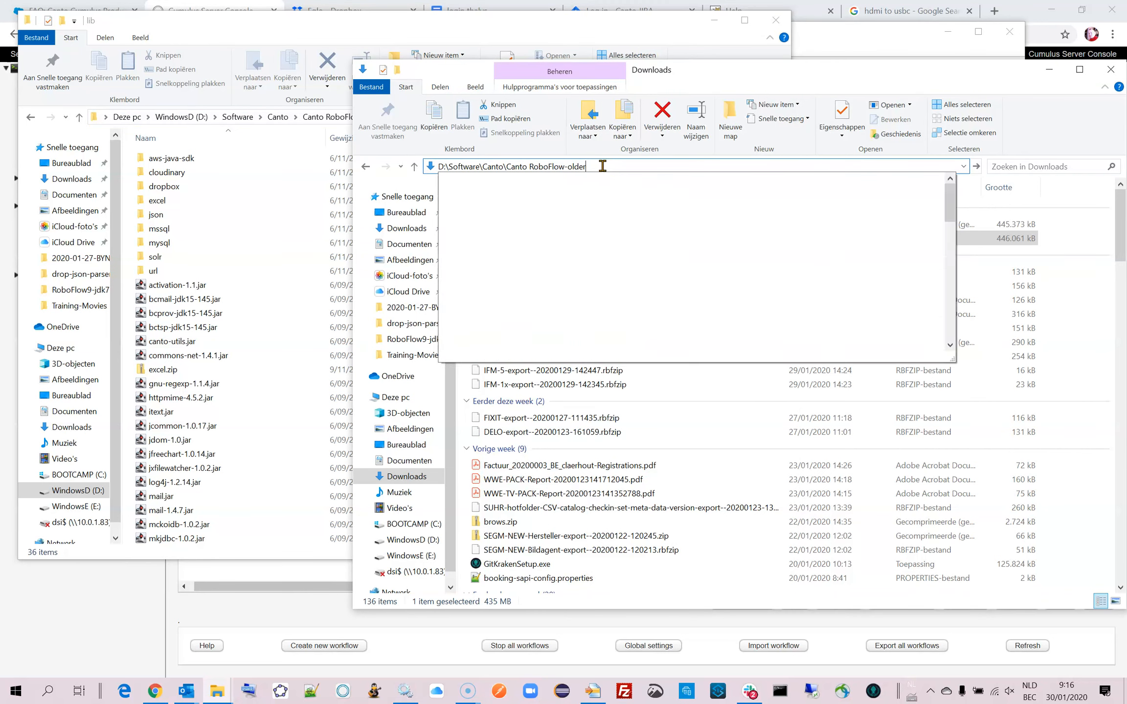
{"action": "key", "text": "Return"}
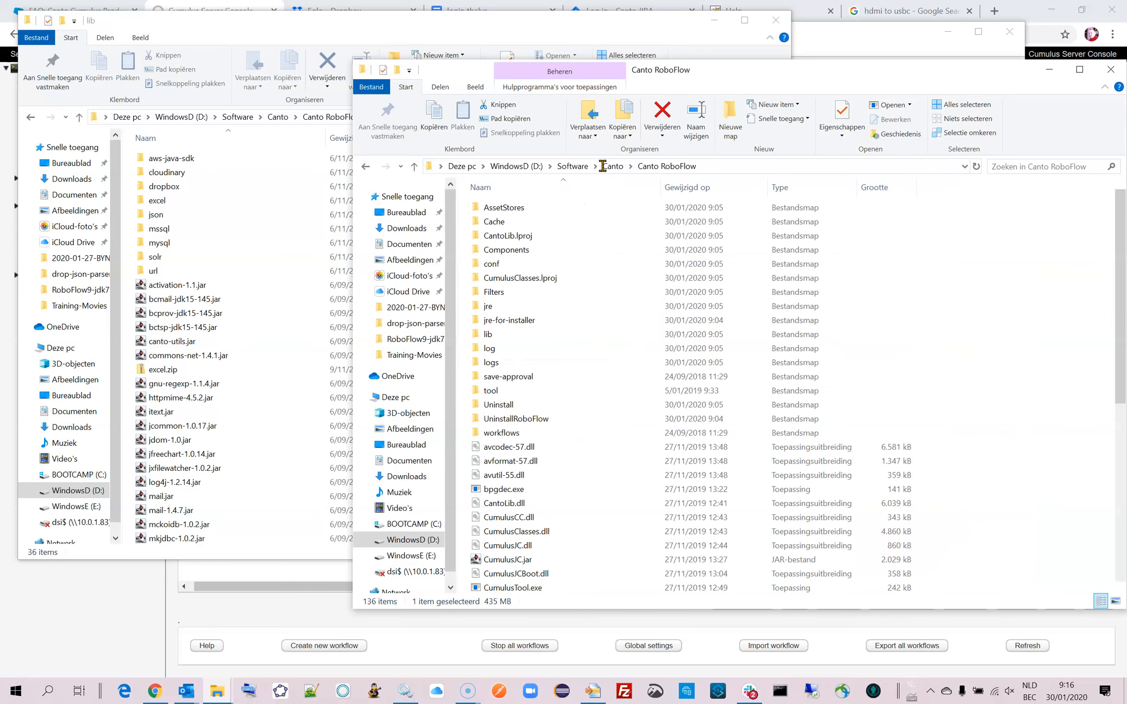
{"action": "double_click", "coordinate": [486, 335]}
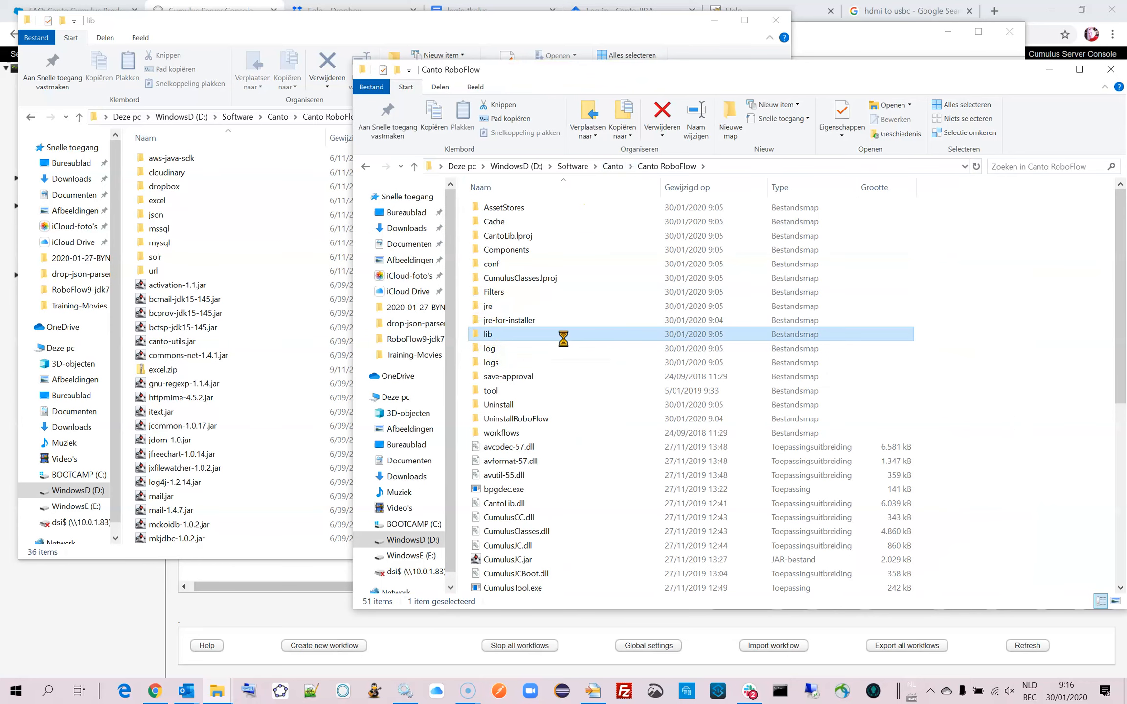
{"action": "left_click_drag", "start_coordinate": [700, 69], "coordinate": [698, 28]}
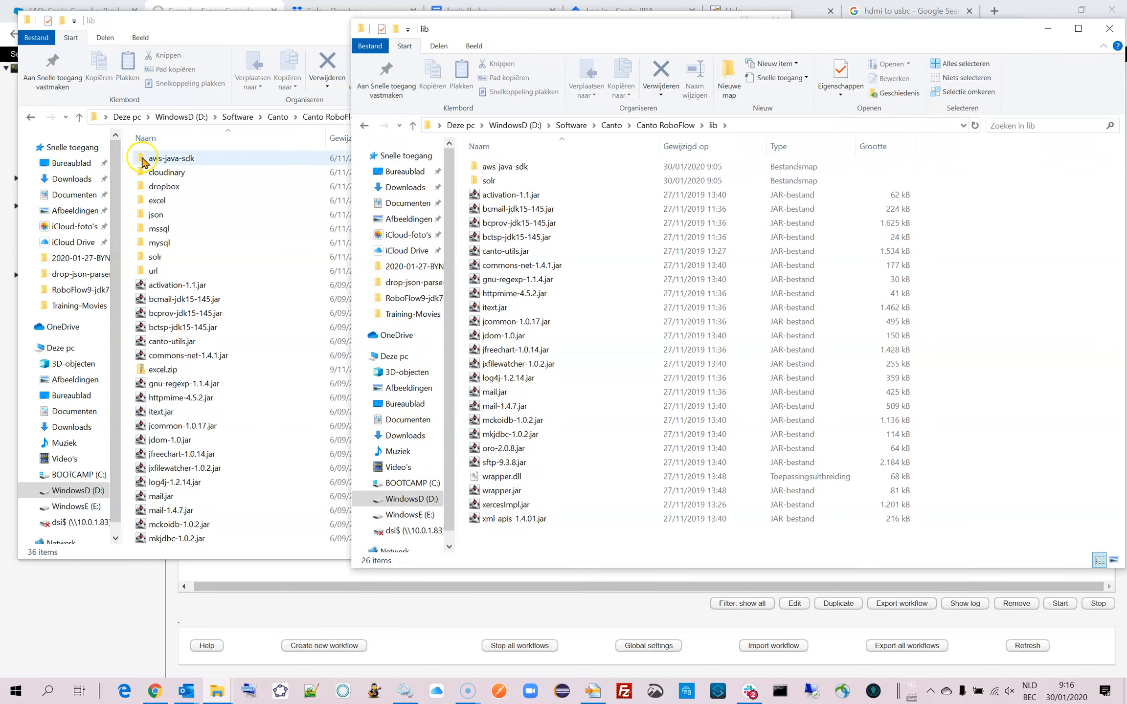
{"action": "left_click", "coordinate": [145, 162]}
{"action": "left_click", "coordinate": [141, 174], "text": "ctrl"}
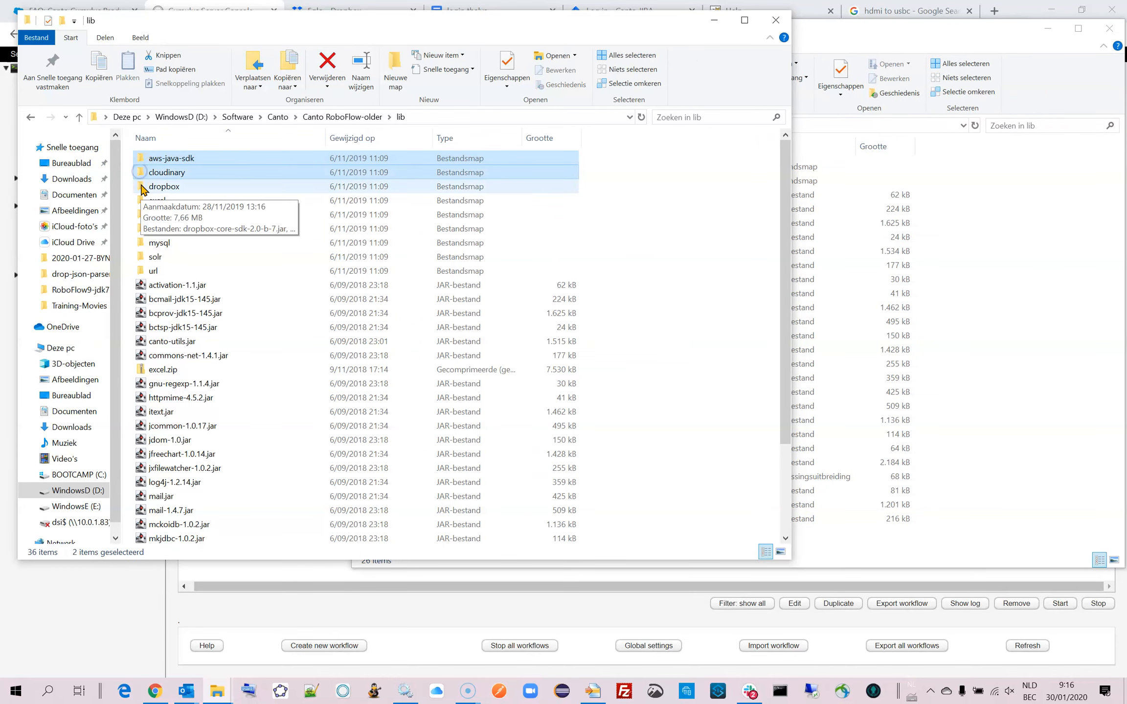
{"action": "left_click", "coordinate": [142, 187], "text": "ctrl"}
{"action": "left_click", "coordinate": [141, 201], "text": "ctrl"}
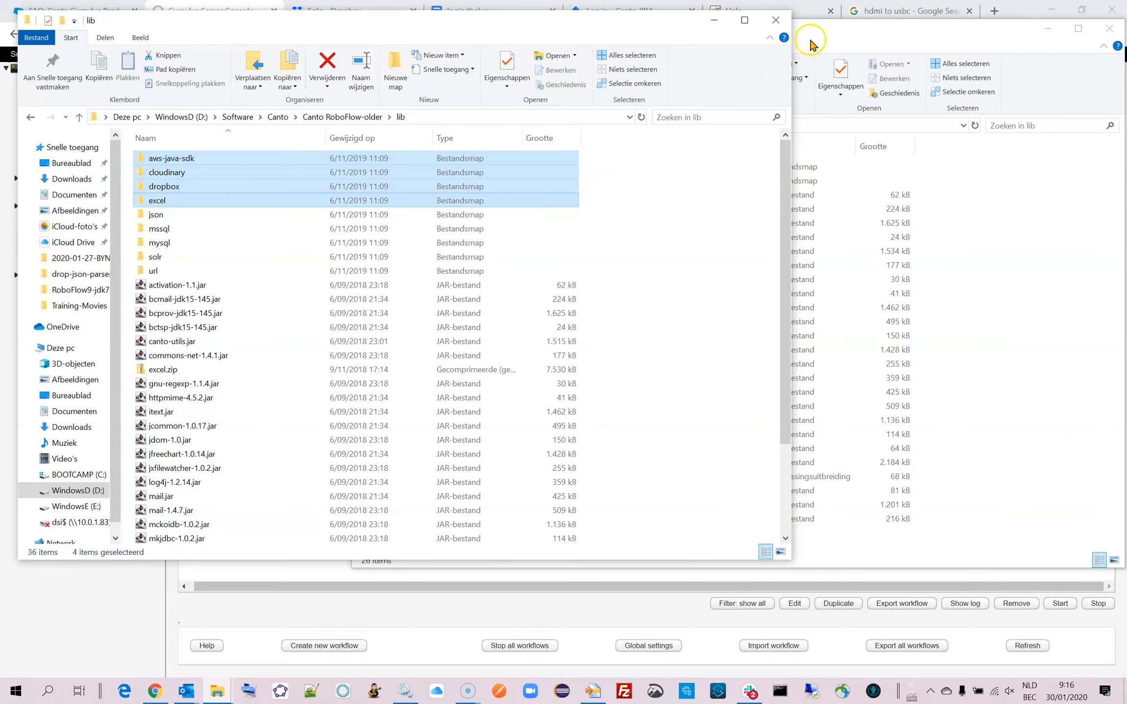
{"action": "left_click", "coordinate": [812, 40]}
{"action": "left_click", "coordinate": [493, 183]}
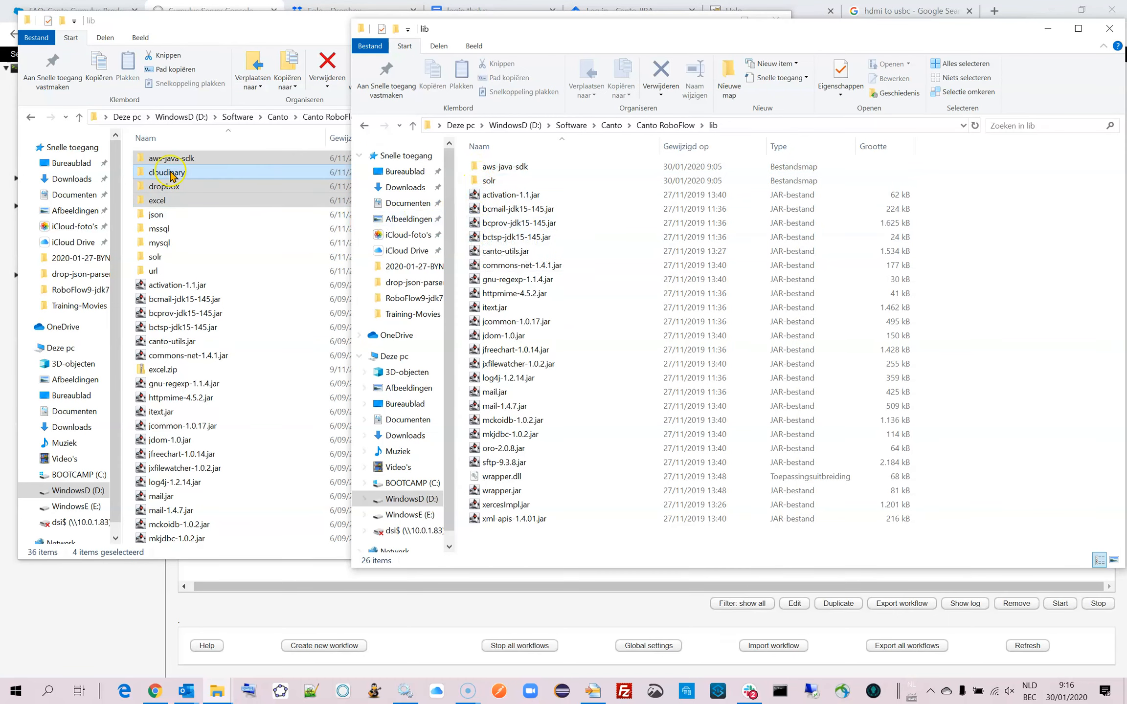
Copy the cloudinary, dropbox, excel, json, mssql, mysql and url folders from the old lib folder into the new lib folder.
{"action": "left_click", "coordinate": [153, 171]}
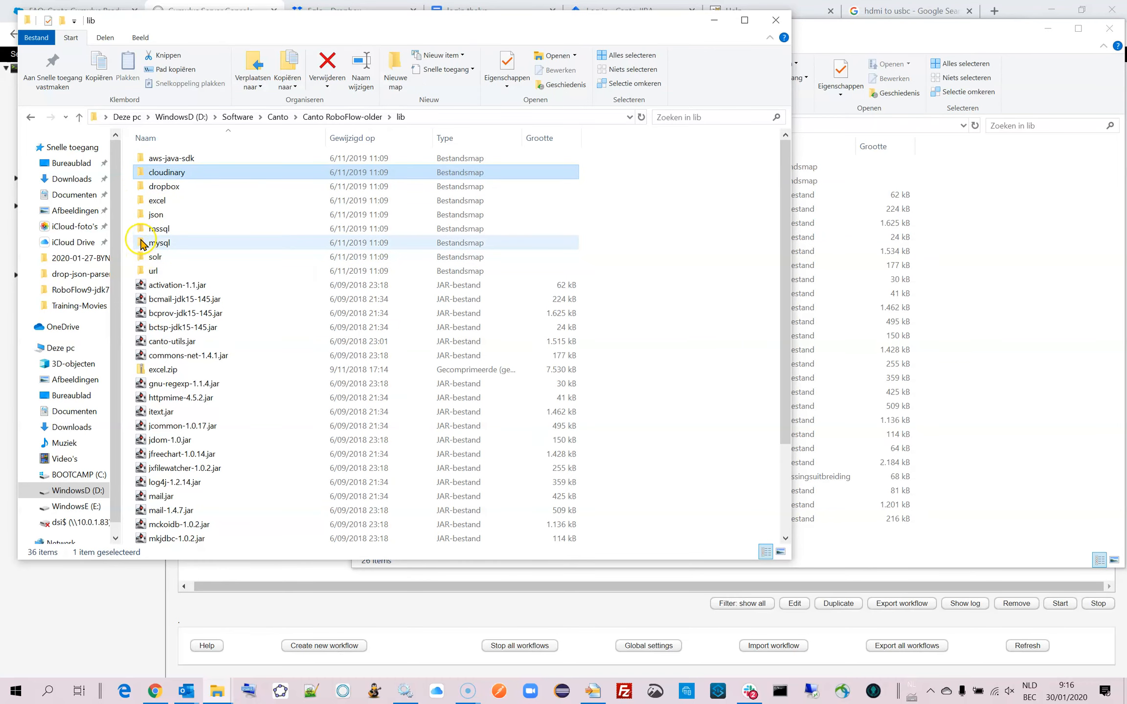
{"action": "left_click", "coordinate": [142, 245], "text": "shift"}
{"action": "left_click", "coordinate": [141, 272], "text": "ctrl"}
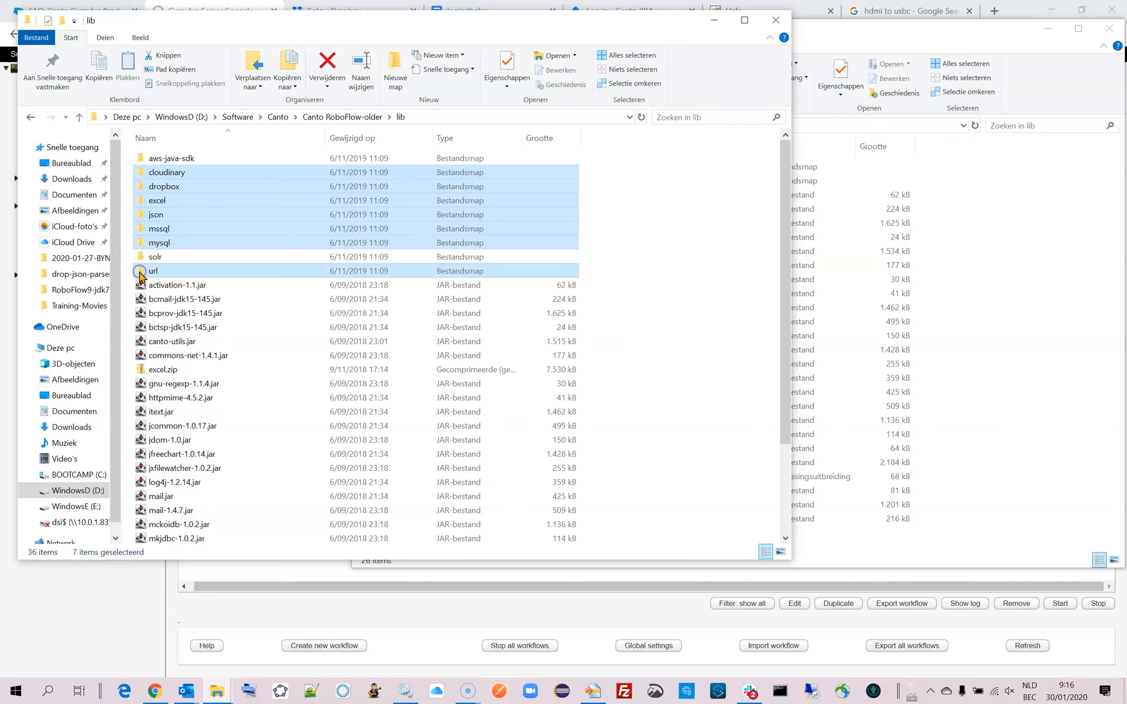
{"action": "right_click", "coordinate": [140, 275]}
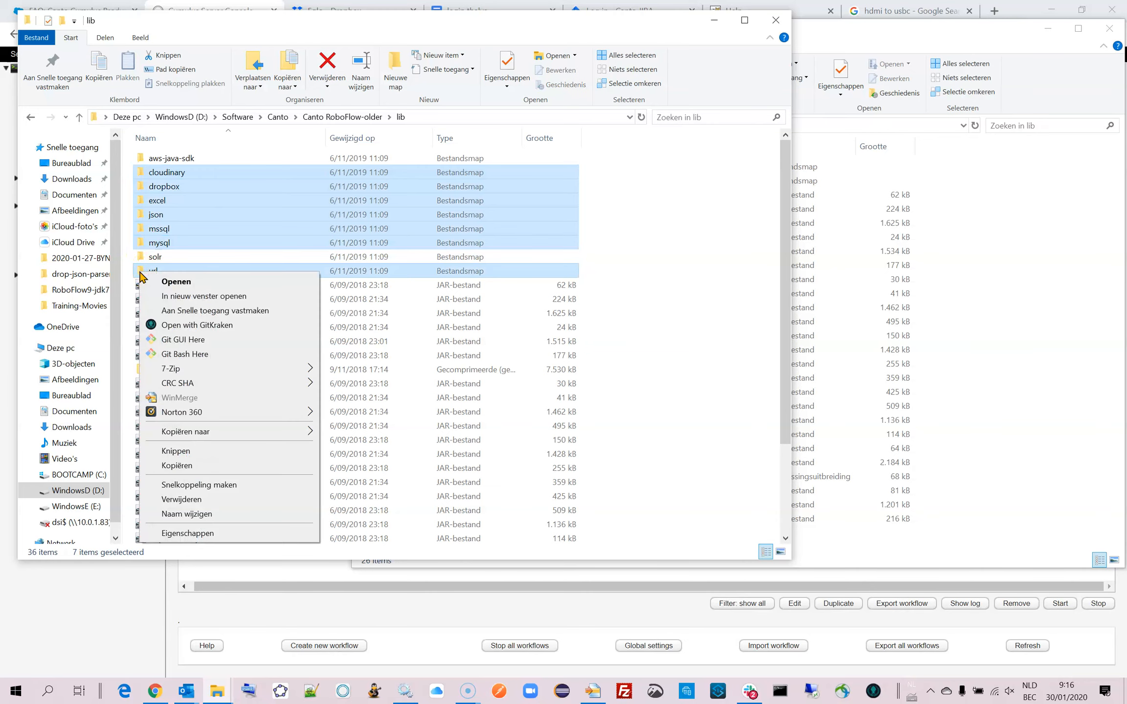
{"action": "left_click", "coordinate": [175, 465]}
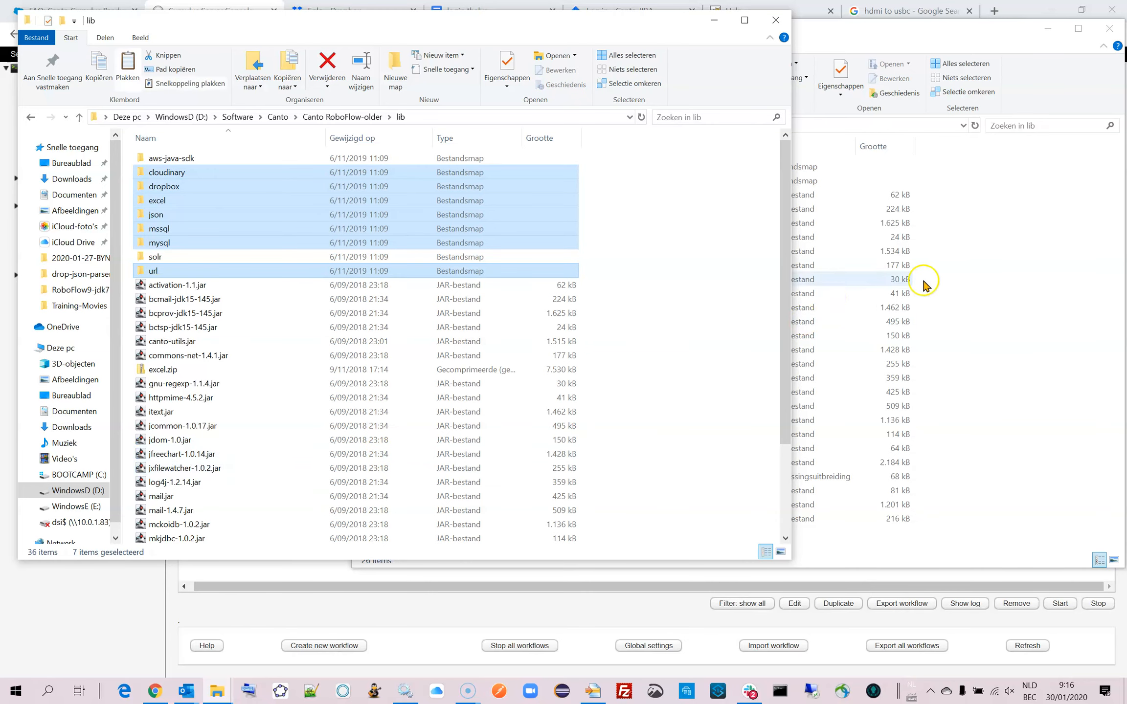
{"action": "left_click", "coordinate": [1069, 213]}
{"action": "right_click", "coordinate": [1026, 213]}
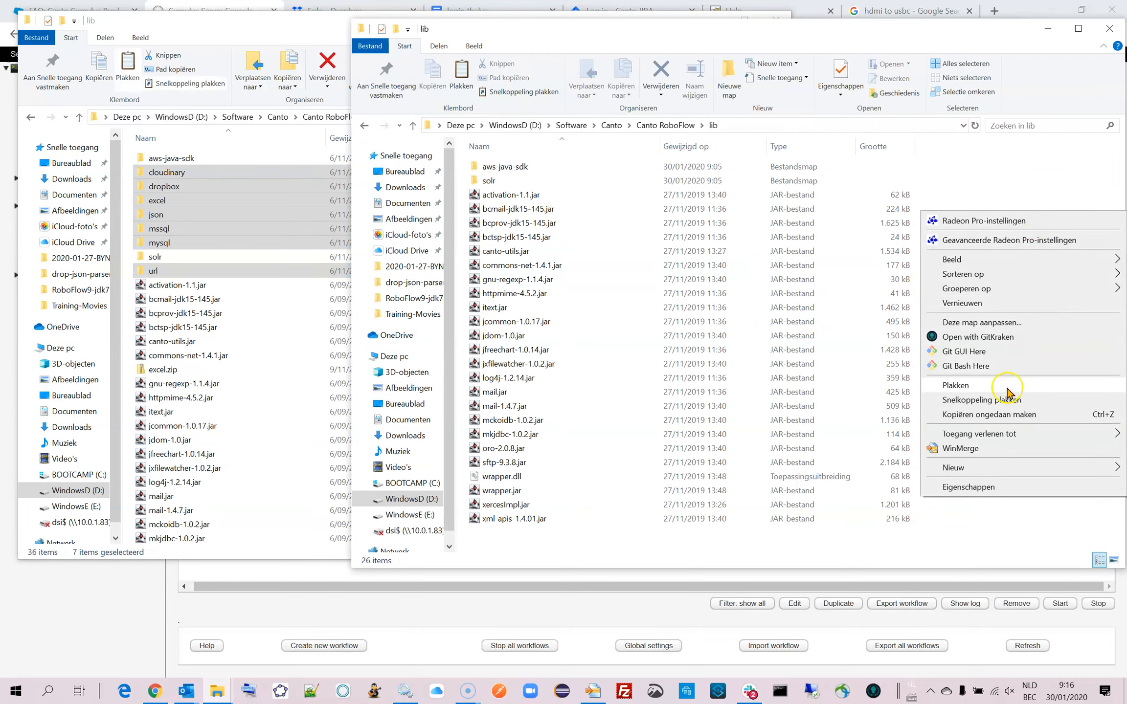
{"action": "left_click", "coordinate": [1006, 387]}
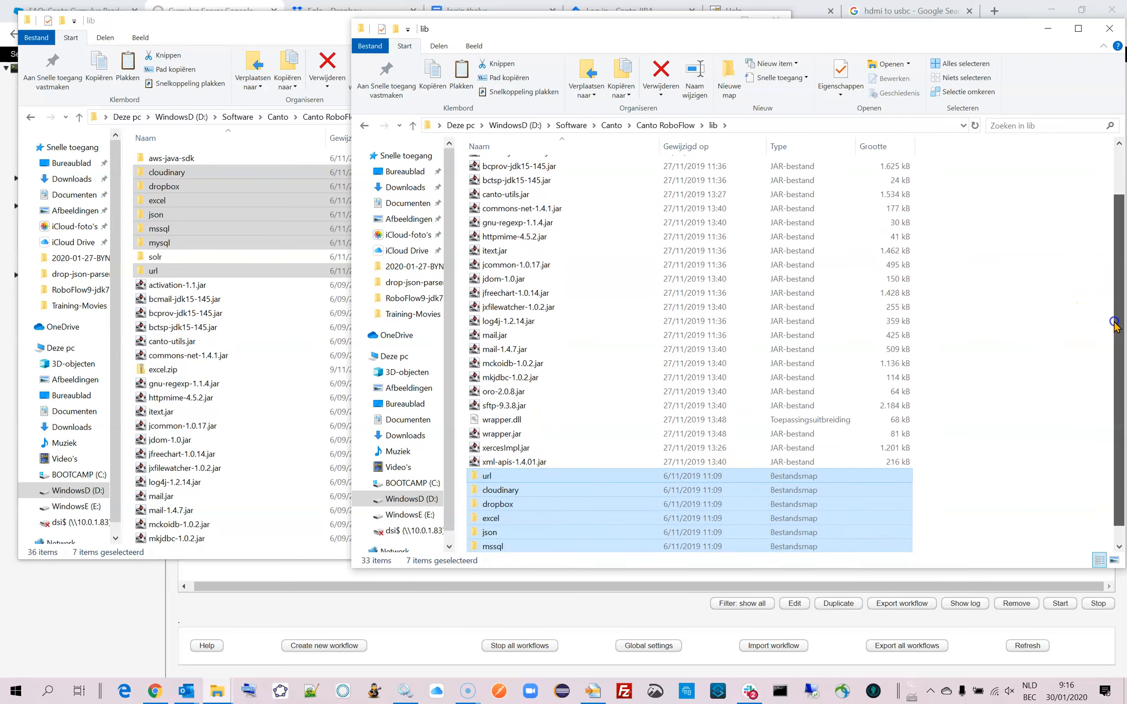
{"action": "left_click", "coordinate": [983, 388]}
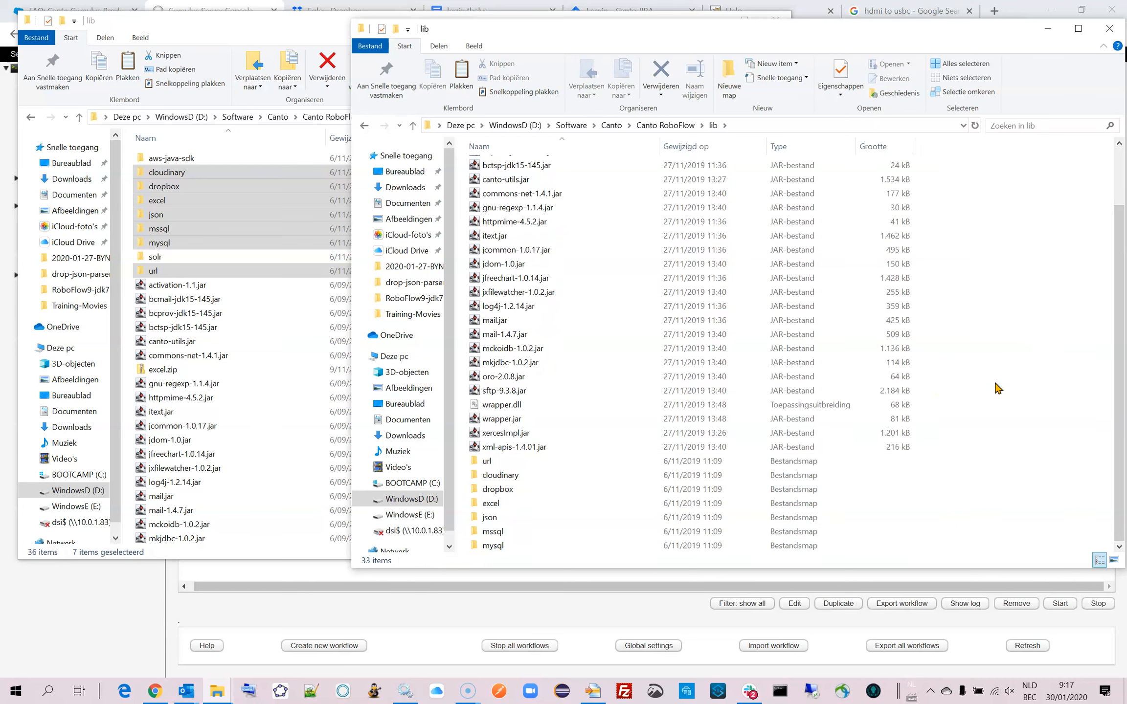
{"action": "left_click", "coordinate": [1016, 332]}
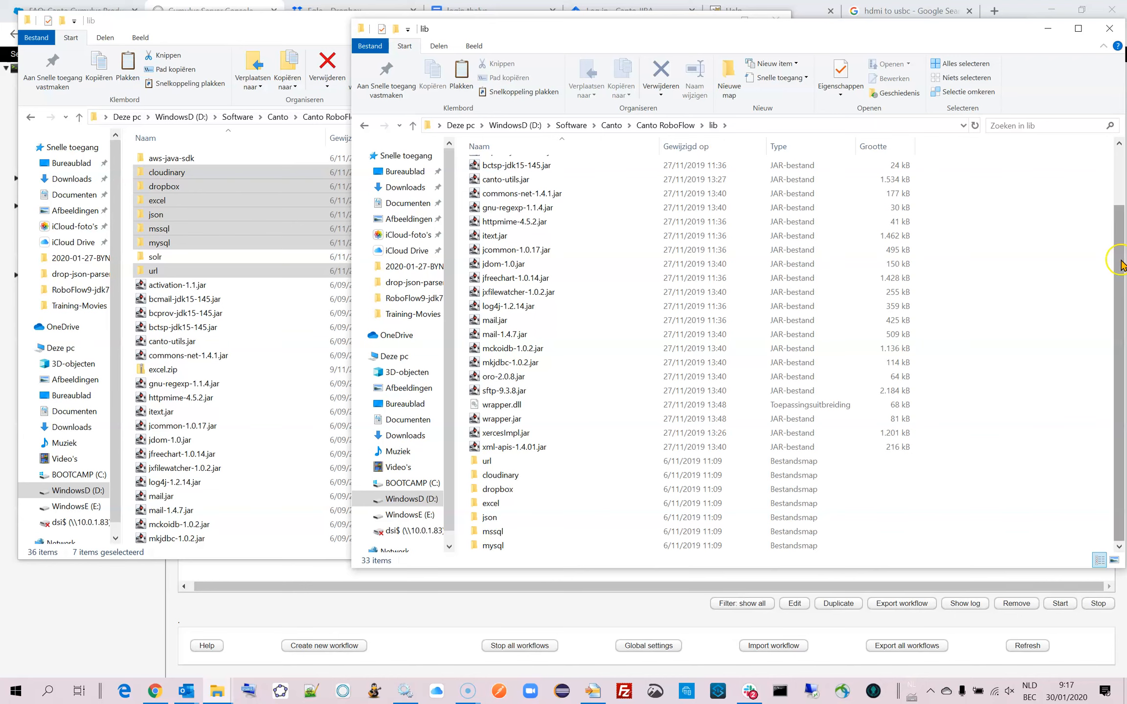
Sort both lib folders by name in descending order and narrow the old lib window so both file lists show side by side.
{"action": "left_click_drag", "start_coordinate": [1119, 251], "coordinate": [1119, 194]}
{"action": "left_click", "coordinate": [978, 337]}
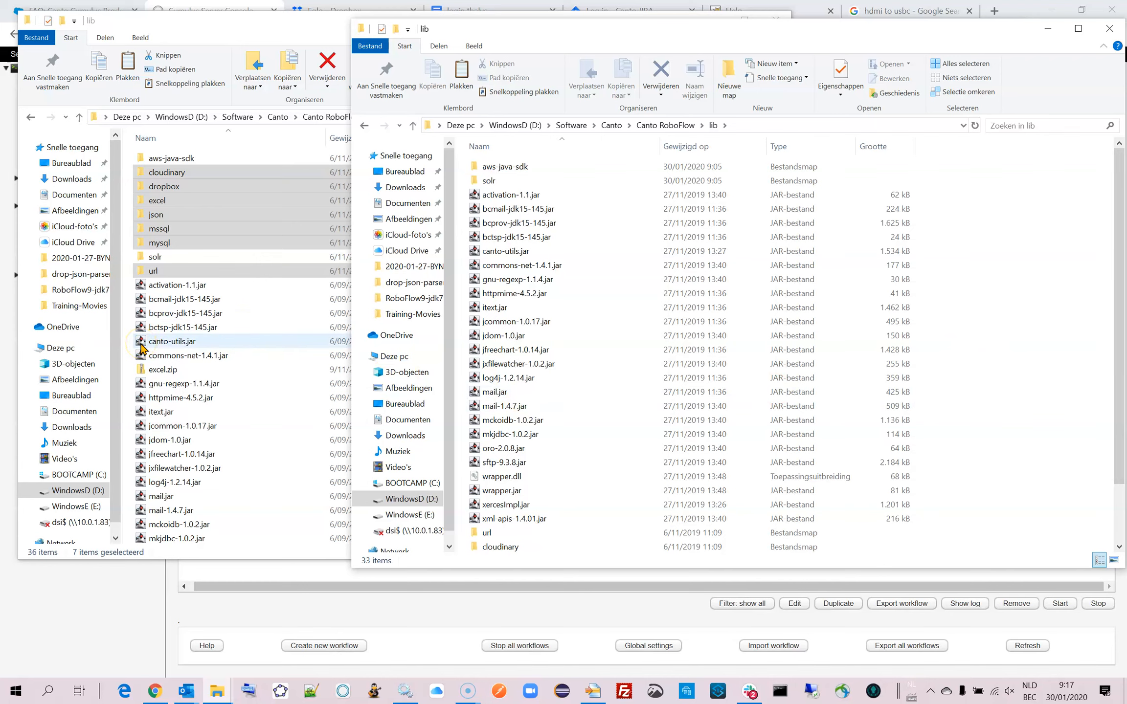
{"action": "left_click", "coordinate": [1119, 182]}
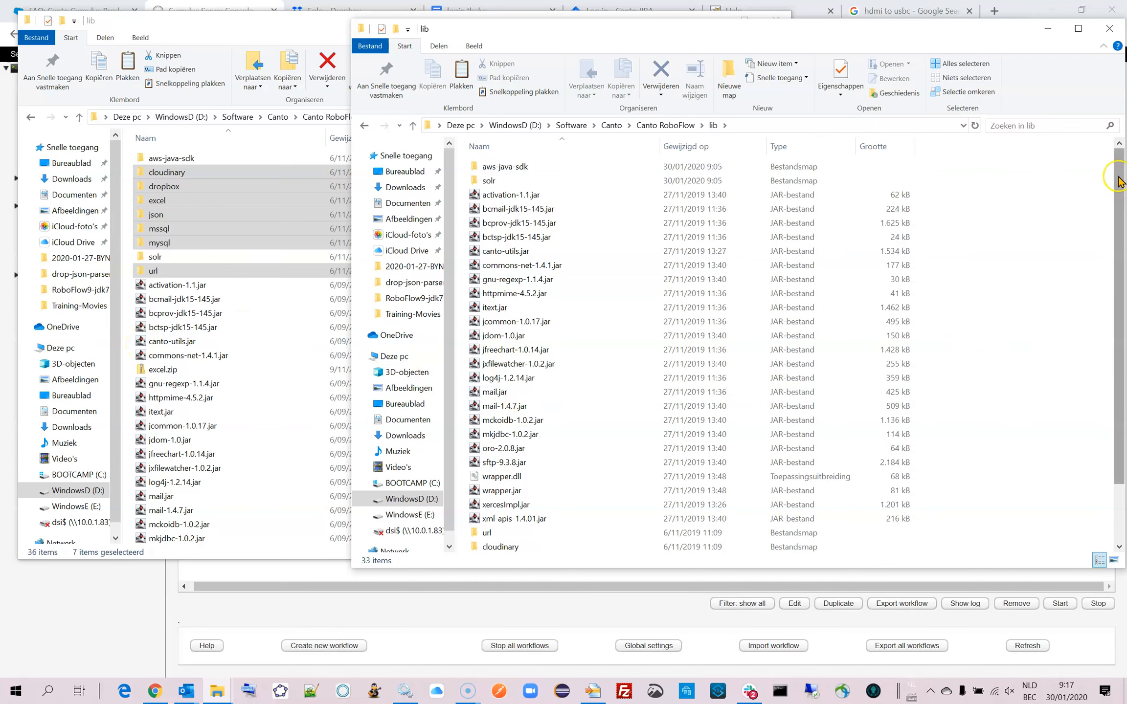
{"action": "left_click", "coordinate": [492, 145]}
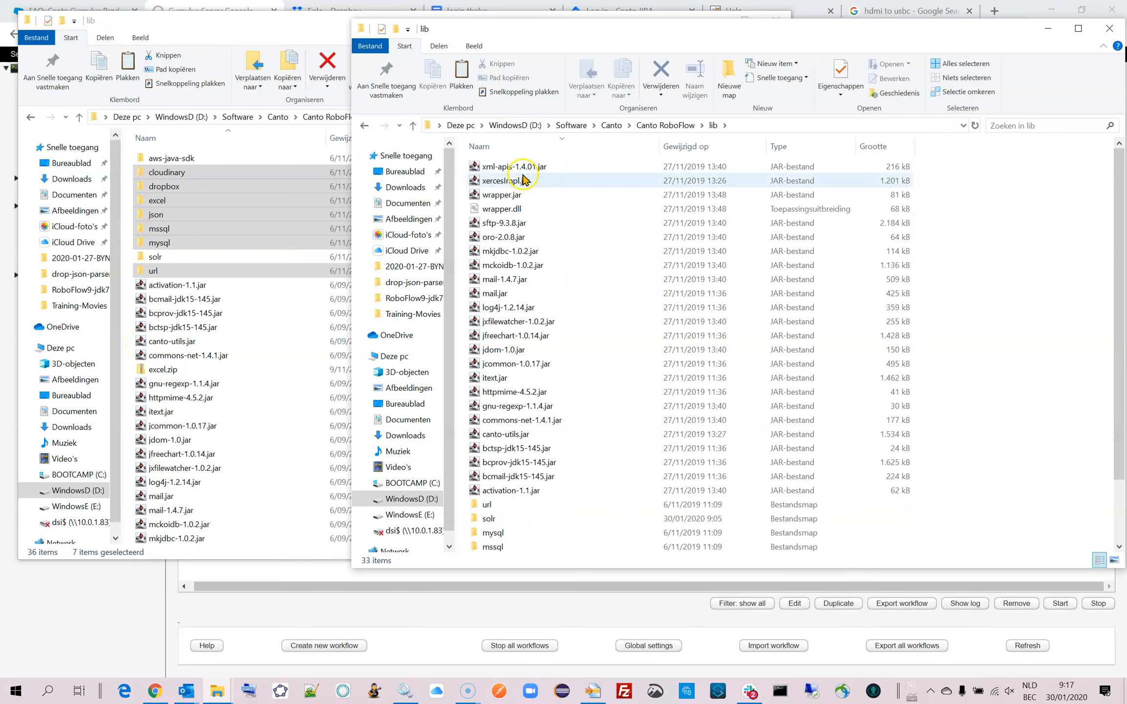
{"action": "left_click", "coordinate": [149, 140]}
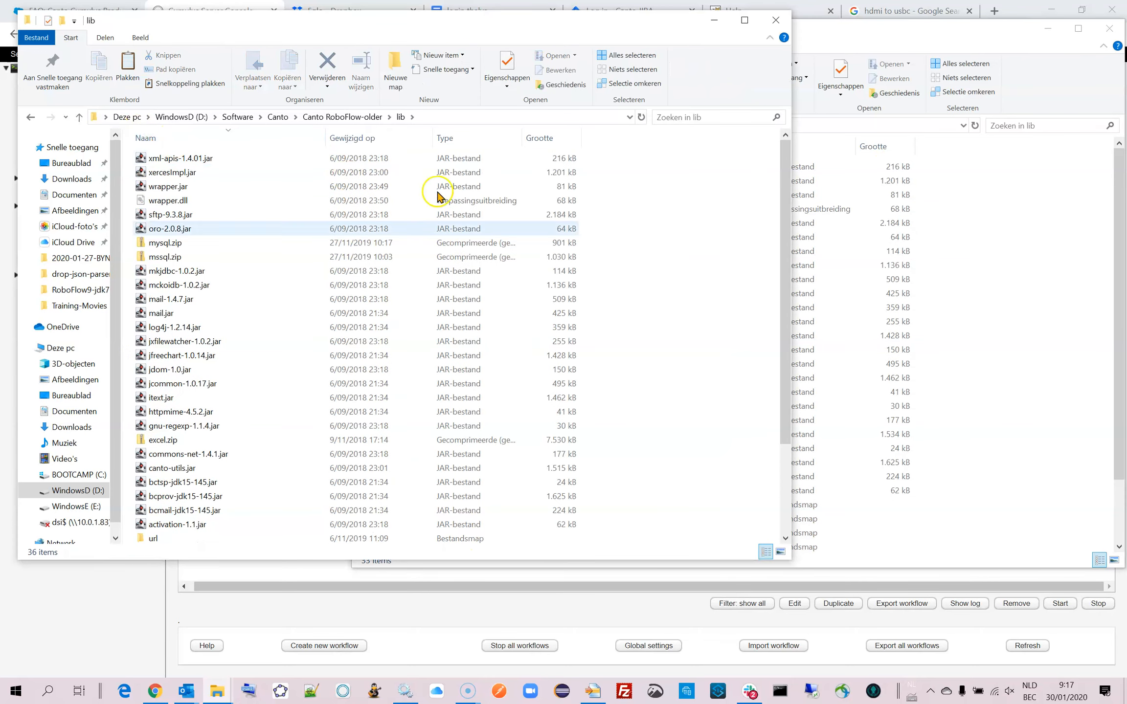
{"action": "left_click_drag", "start_coordinate": [784, 561], "coordinate": [440, 568]}
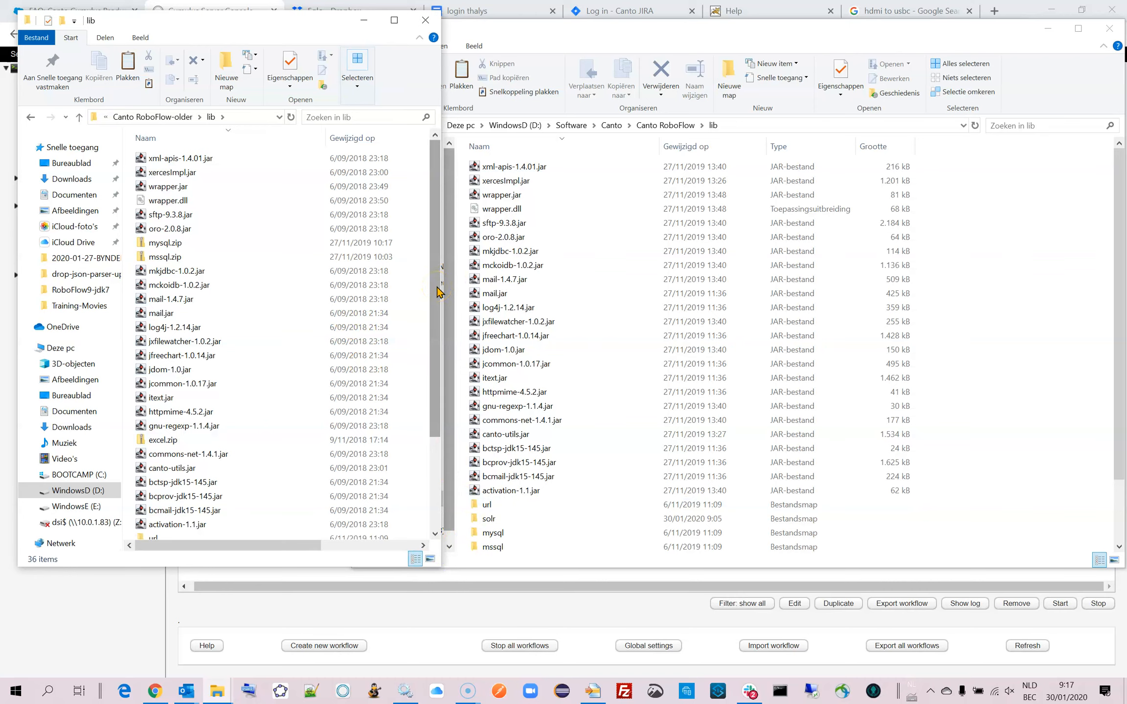
Compare the jar files in the old and new lib folders, including jfreechart-1.0.14.jar and jxfilewatcher-1.0.2.jar.
{"action": "left_click", "coordinate": [147, 138]}
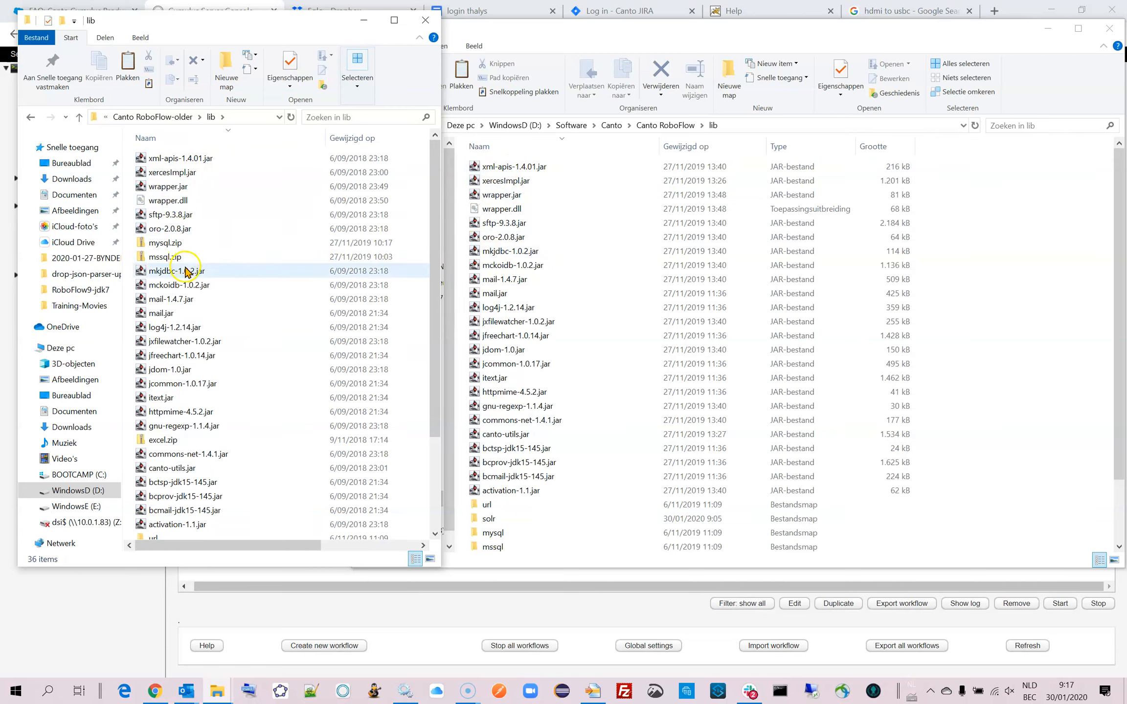
{"action": "mouse_move", "coordinate": [188, 275]}
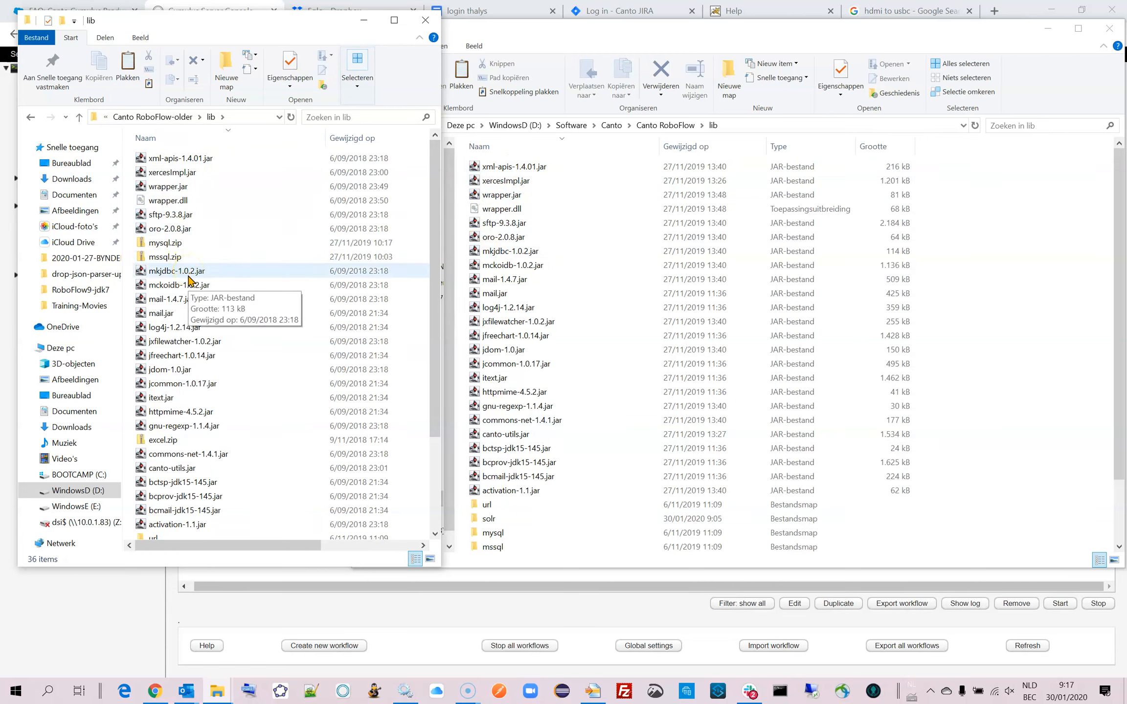
{"action": "mouse_move", "coordinate": [219, 335]}
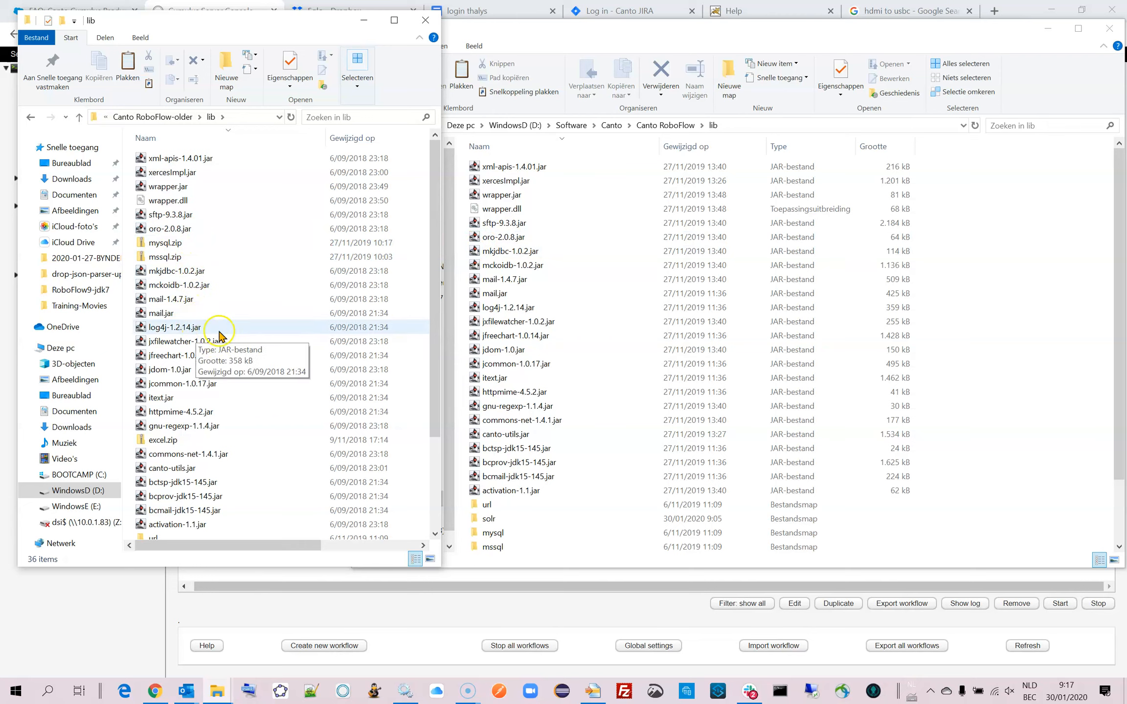
{"action": "mouse_move", "coordinate": [146, 360]}
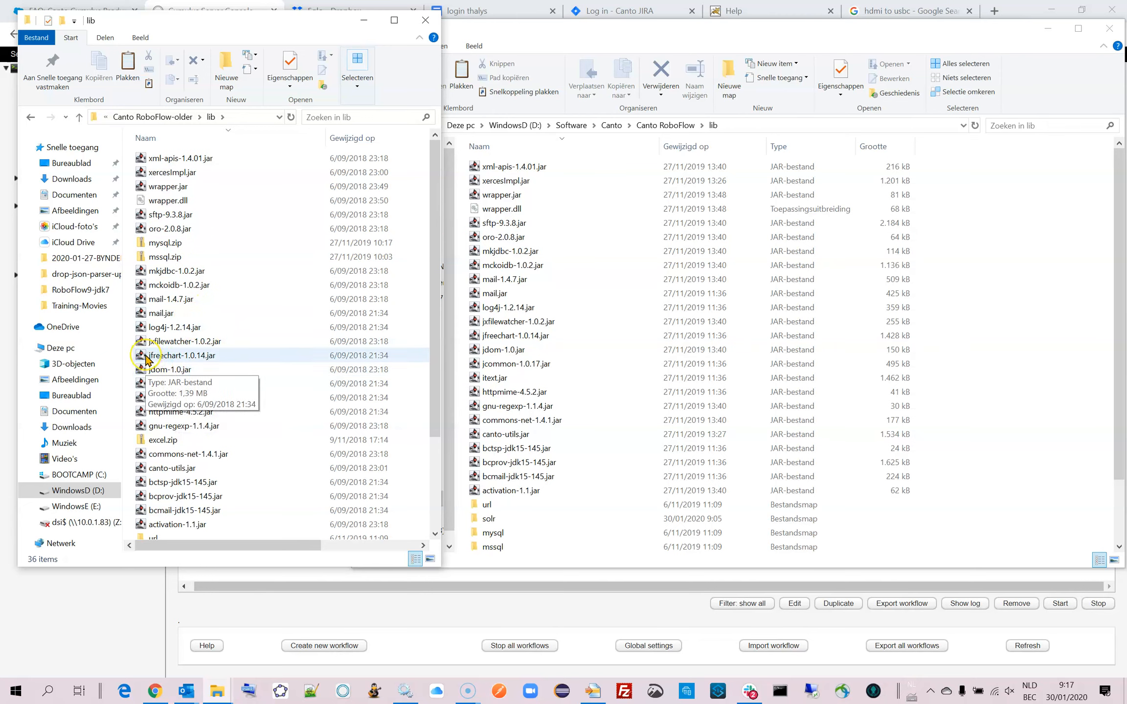
{"action": "left_click", "coordinate": [146, 359]}
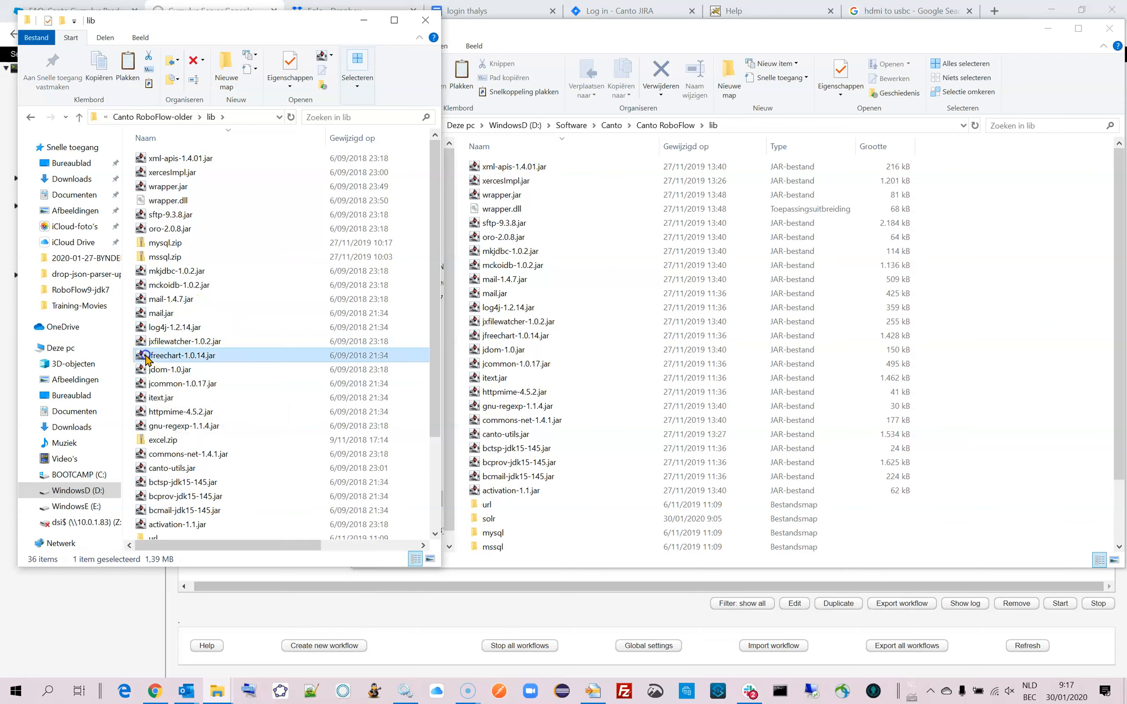
{"action": "left_click", "coordinate": [187, 342]}
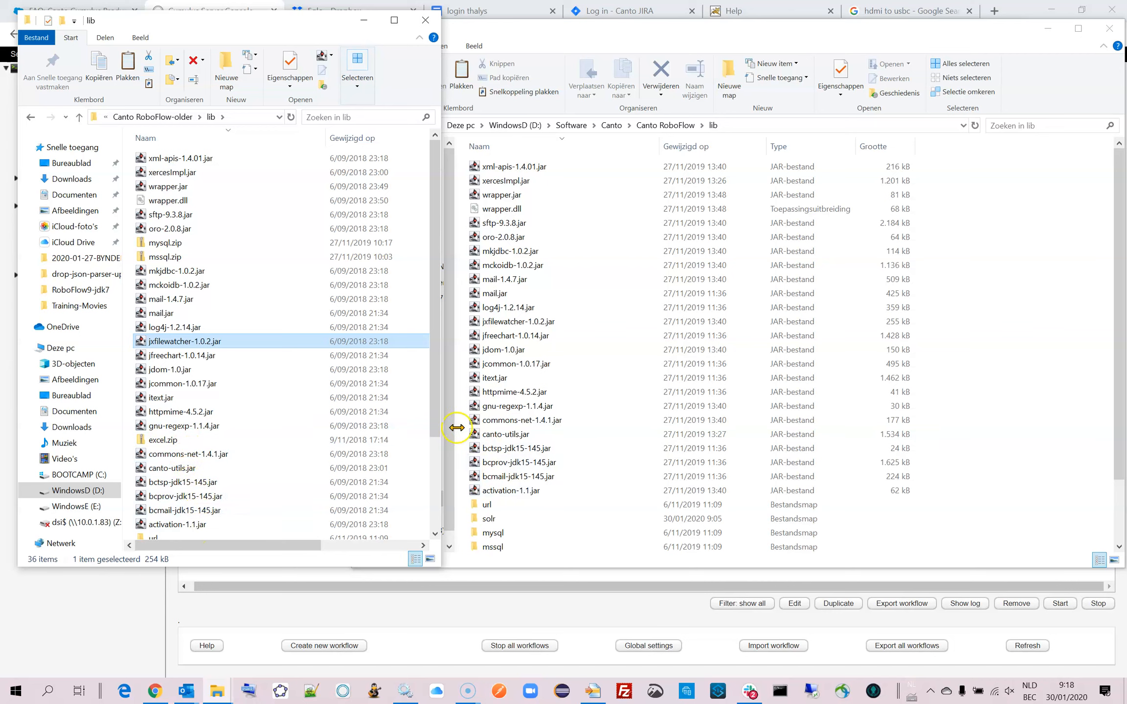
Delete mysql.zip, mssql.zip and excel.zip from the lib folder of Canto RoboFlow-older.
{"action": "left_click_drag", "start_coordinate": [434, 416], "coordinate": [433, 415]}
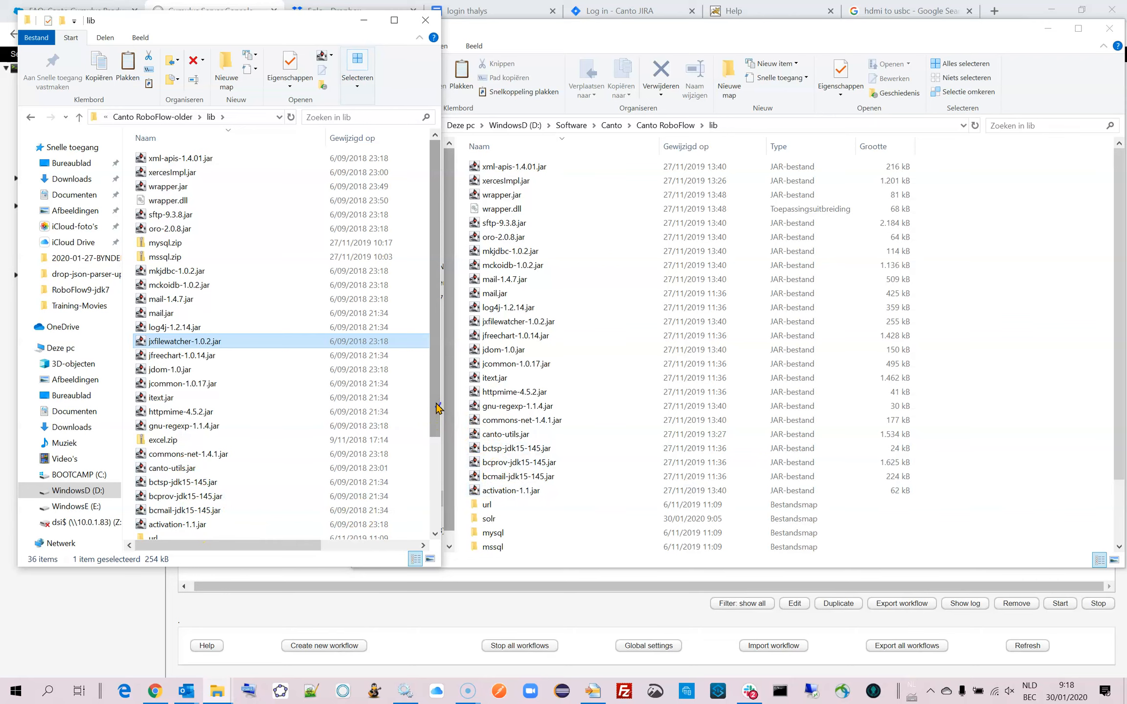
{"action": "mouse_move", "coordinate": [437, 408]}
{"action": "left_mouse_down"}
{"action": "mouse_move", "coordinate": [443, 511]}
{"action": "mouse_move", "coordinate": [445, 398]}
{"action": "left_mouse_up"}
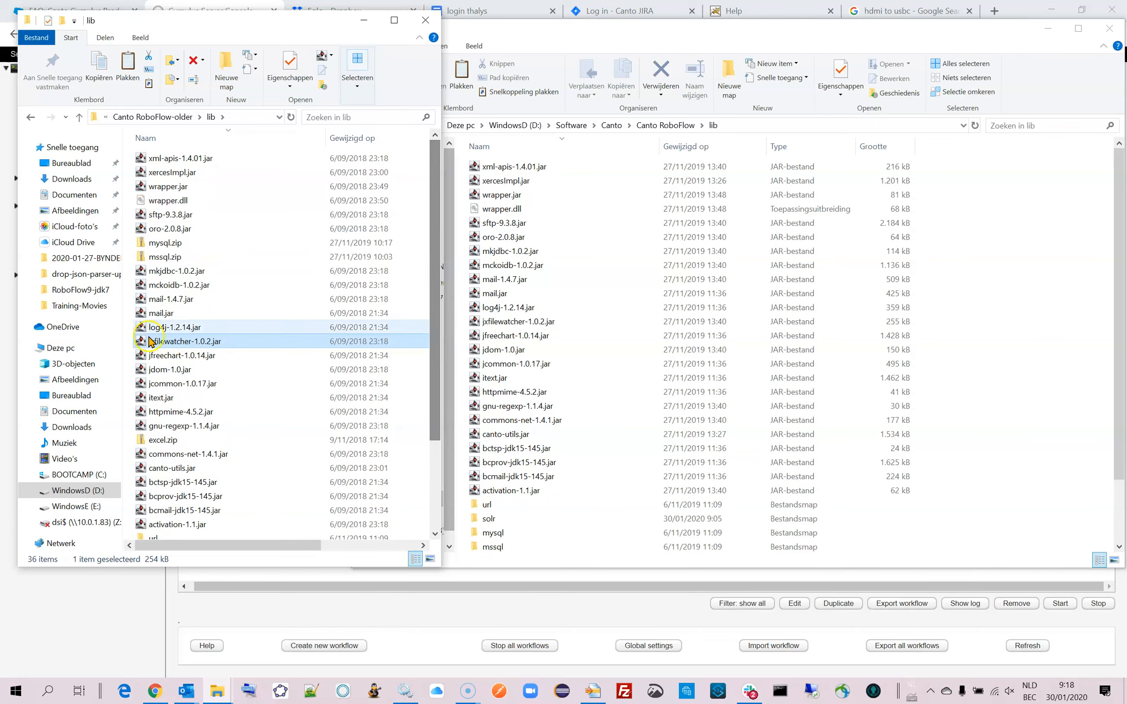
{"action": "left_click", "coordinate": [142, 243]}
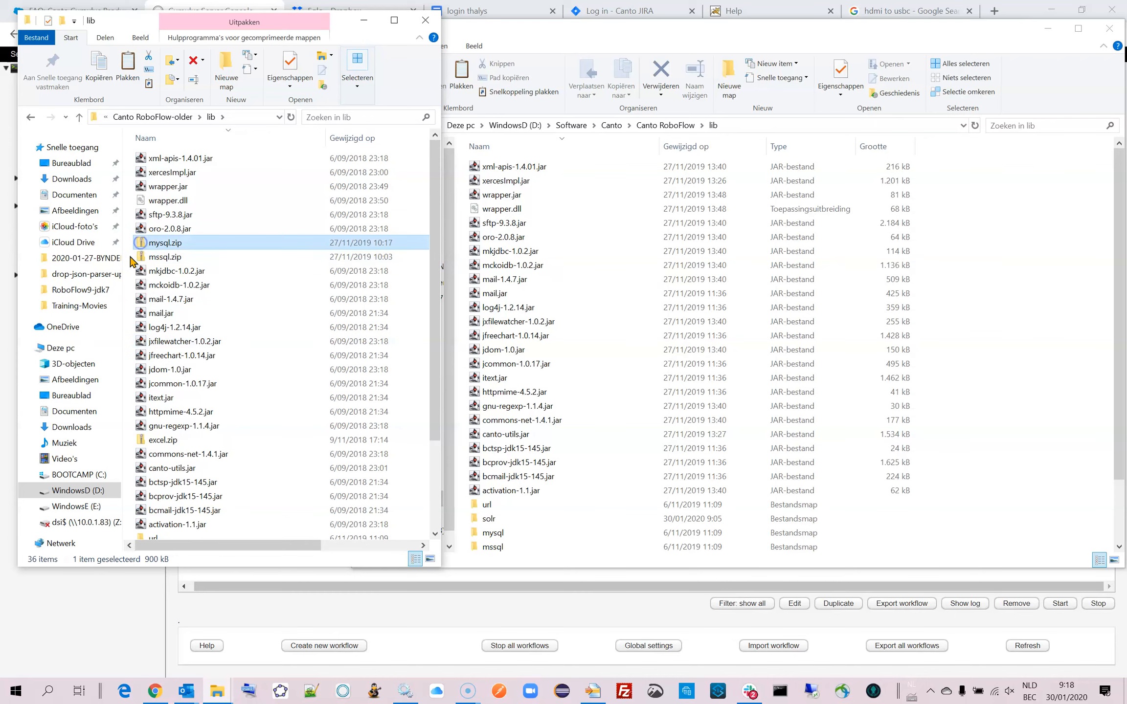
{"action": "left_click", "coordinate": [146, 256], "text": "ctrl"}
{"action": "left_click", "coordinate": [149, 440], "text": "ctrl"}
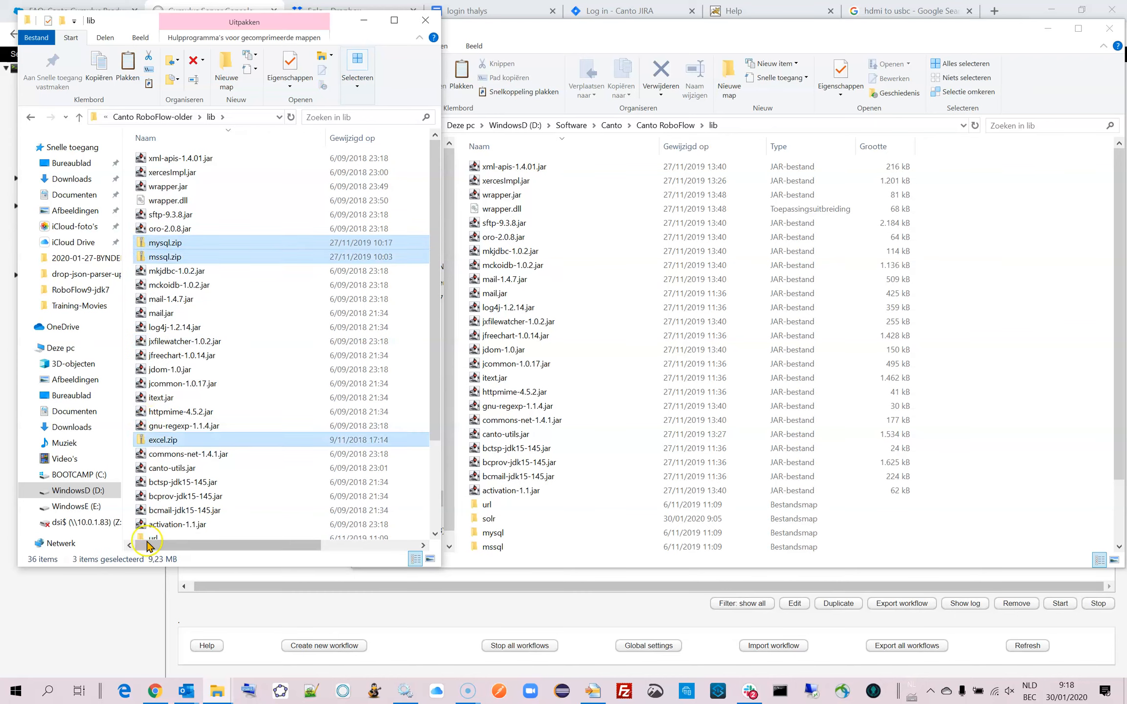
{"action": "right_click", "coordinate": [139, 246]}
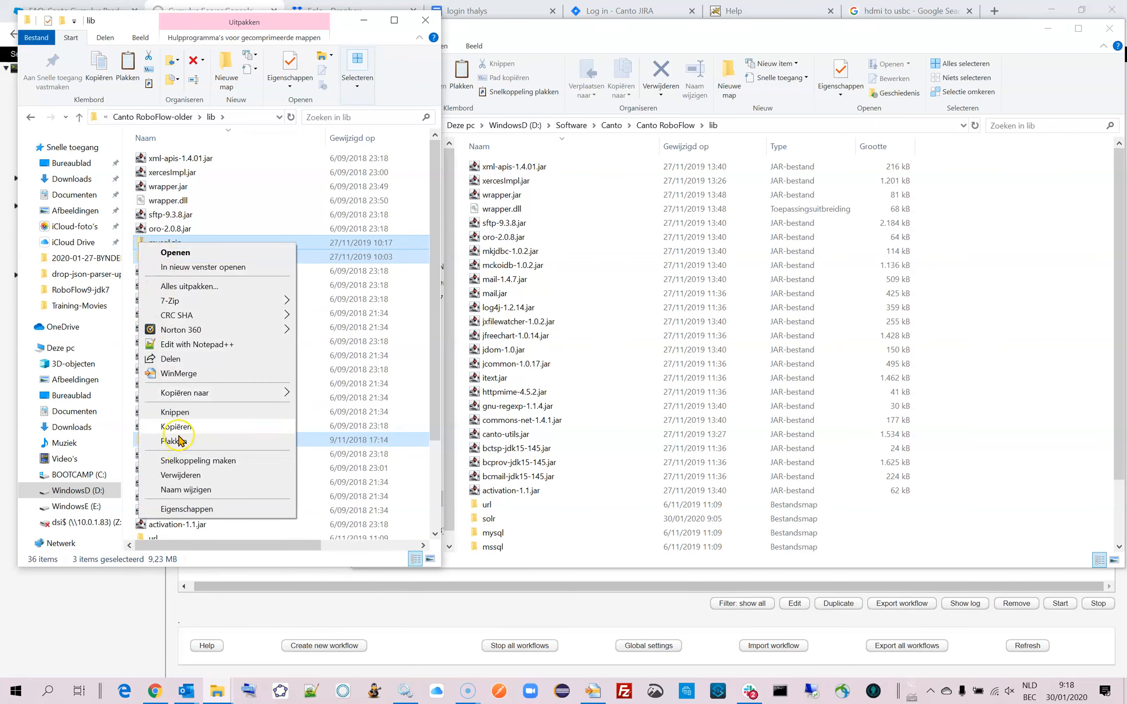
{"action": "left_click", "coordinate": [180, 475]}
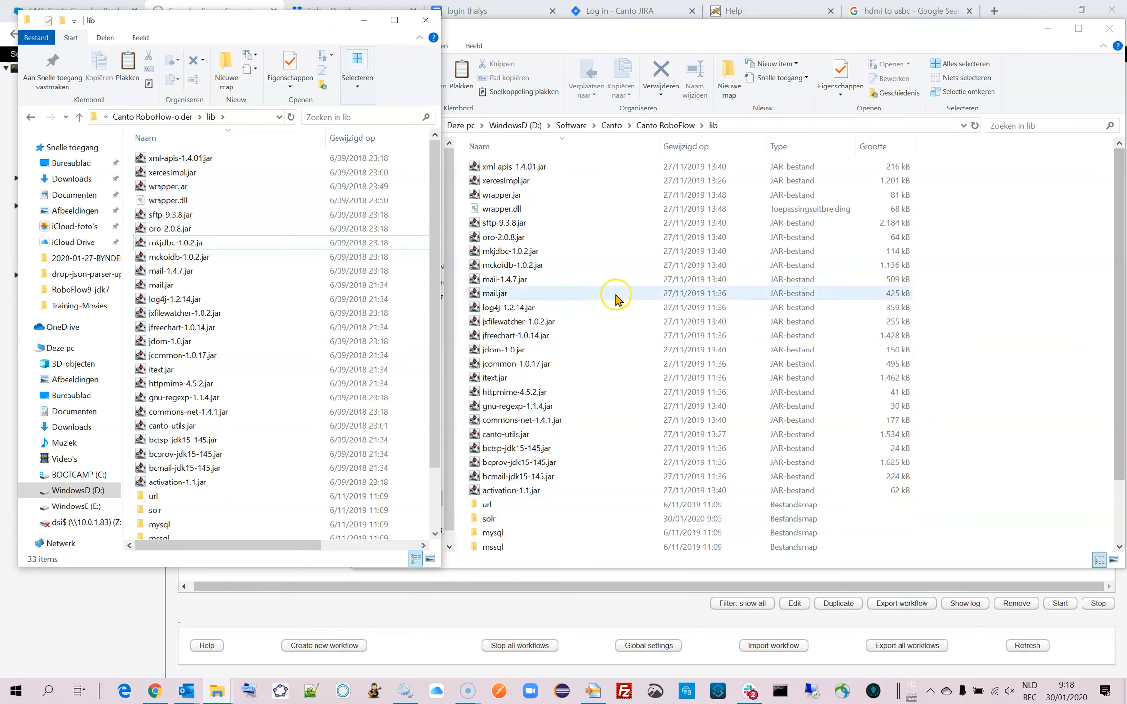
Return both folder windows to their main RoboFlow folders, and start the Canto RoboFlow service in Services.
{"action": "left_click", "coordinate": [666, 125]}
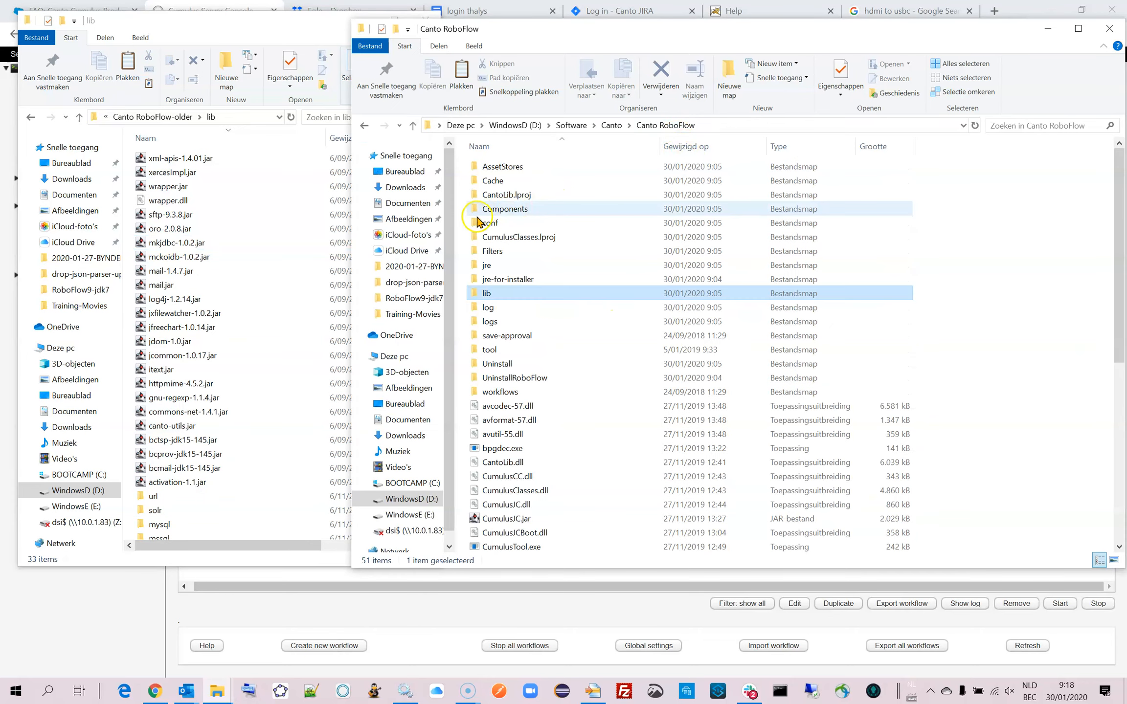
{"action": "left_click", "coordinate": [172, 120]}
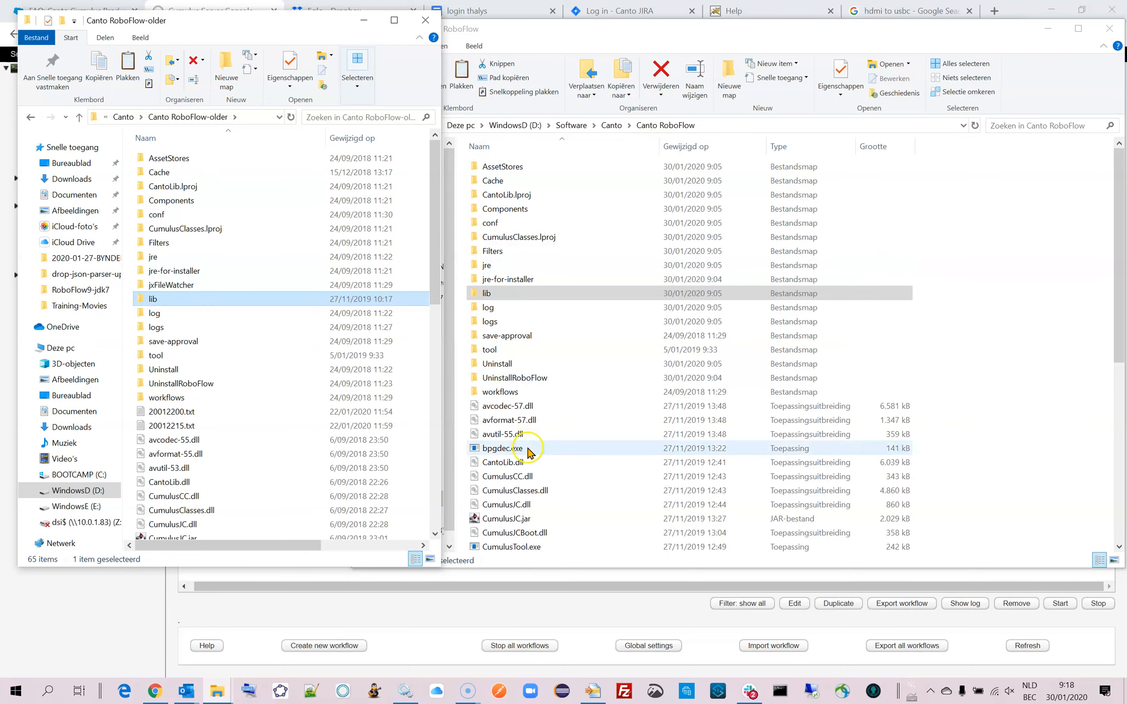
{"action": "left_click", "coordinate": [404, 691]}
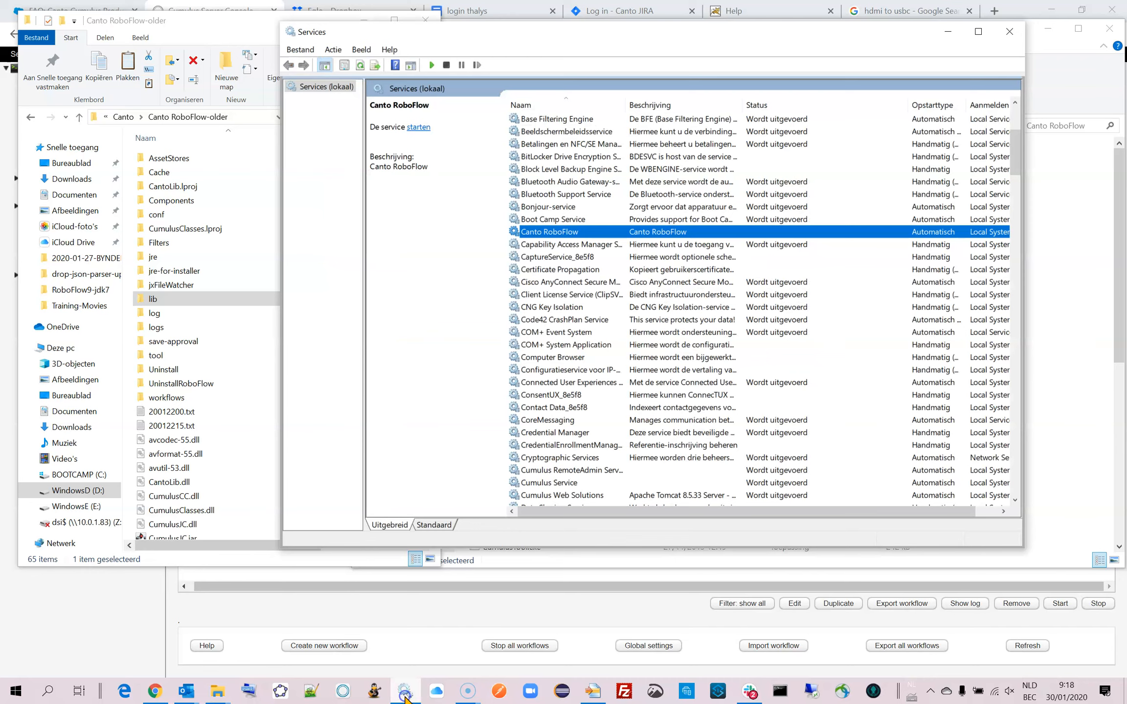
{"action": "right_click", "coordinate": [582, 231]}
{"action": "left_click", "coordinate": [615, 236]}
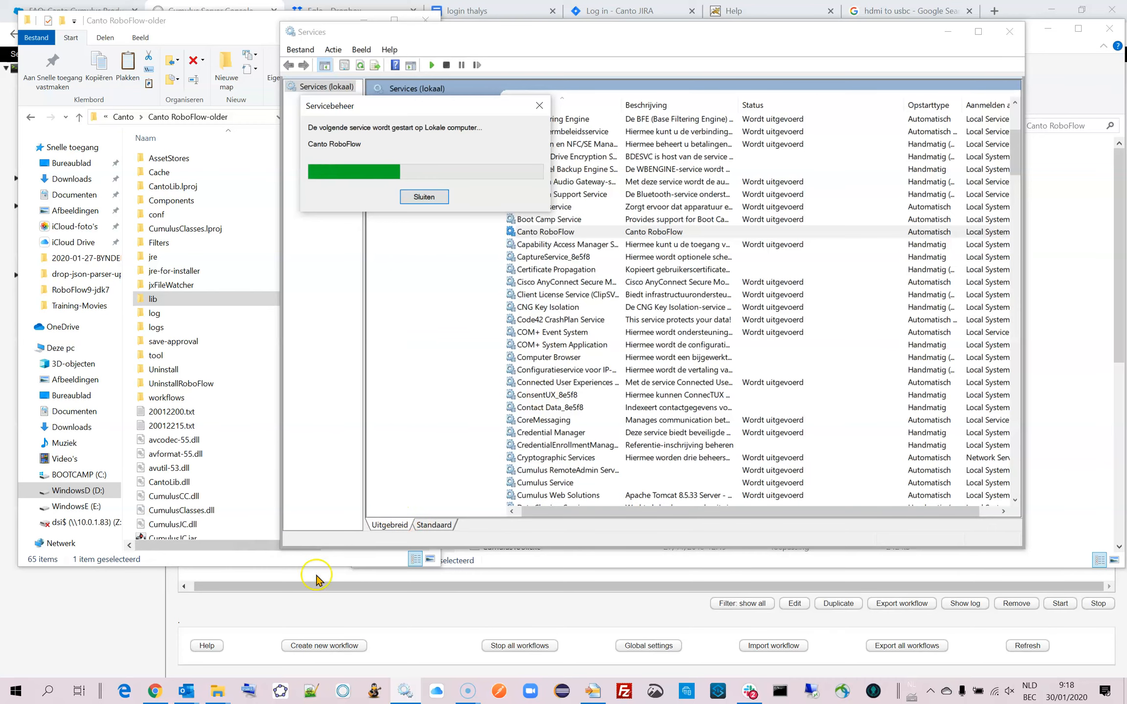
Locate RoboFlow.jar in the new Canto RoboFlow folder and in Canto RoboFlow-older to compare the two files.
{"action": "left_click", "coordinate": [617, 561]}
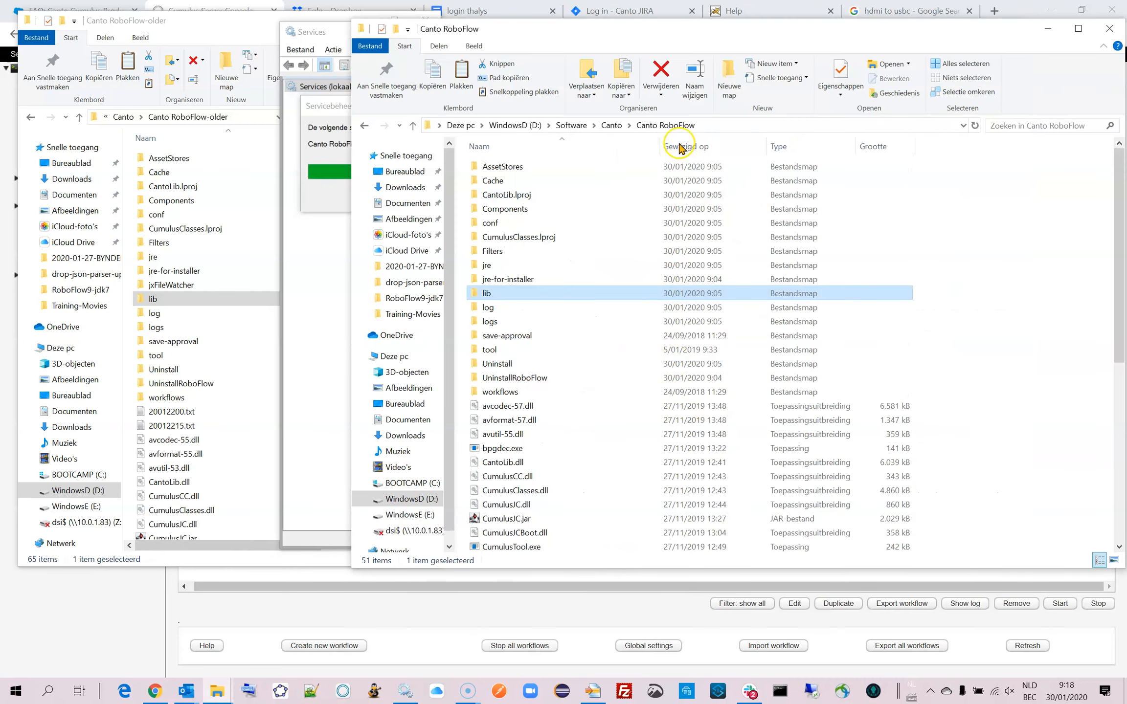
{"action": "left_click", "coordinate": [651, 128]}
{"action": "left_click_drag", "start_coordinate": [1120, 195], "coordinate": [1123, 364]}
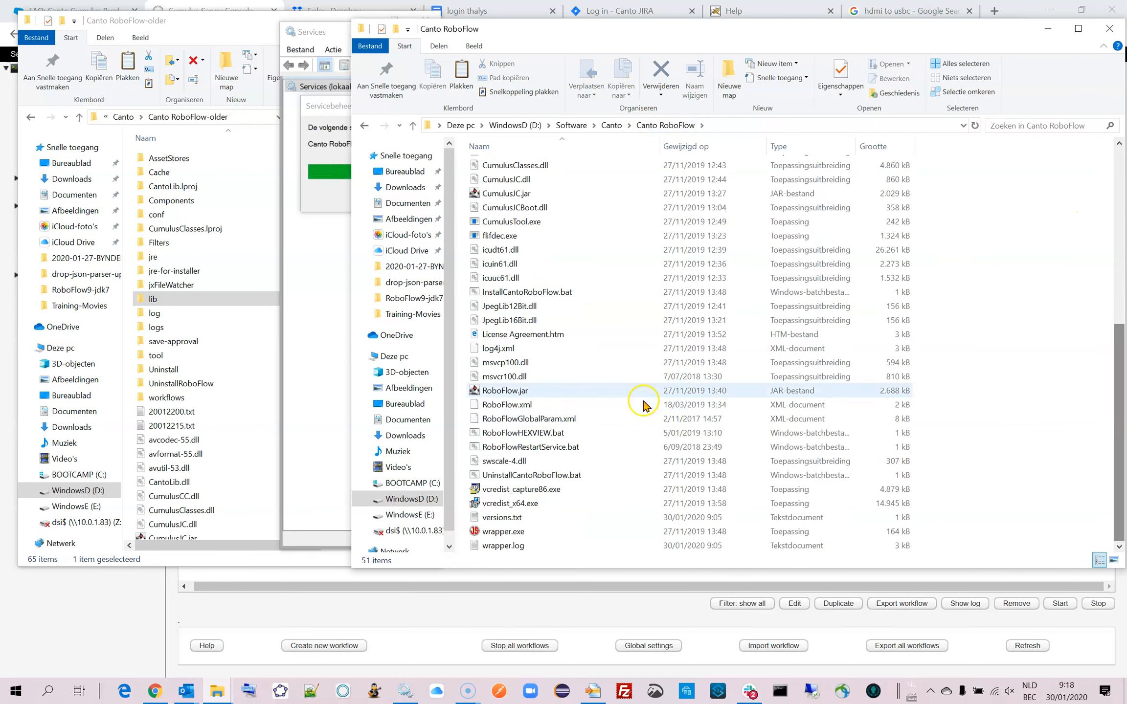
{"action": "left_click", "coordinate": [467, 390]}
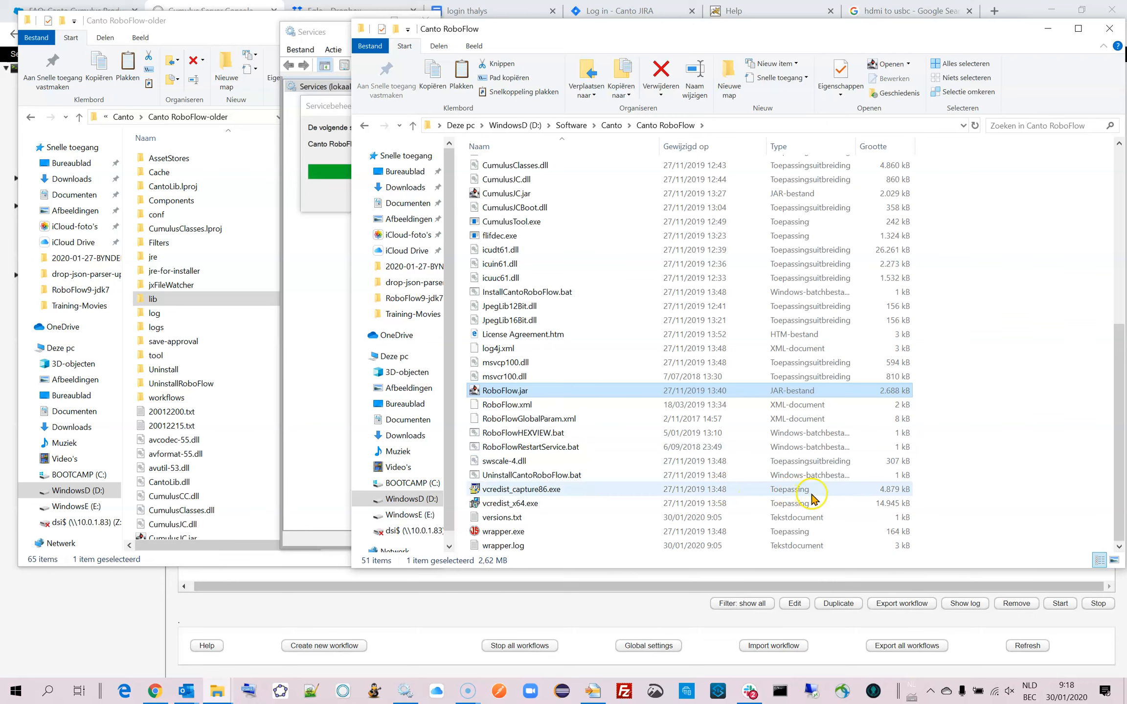
{"action": "left_click", "coordinate": [172, 23]}
{"action": "left_click", "coordinate": [122, 117]}
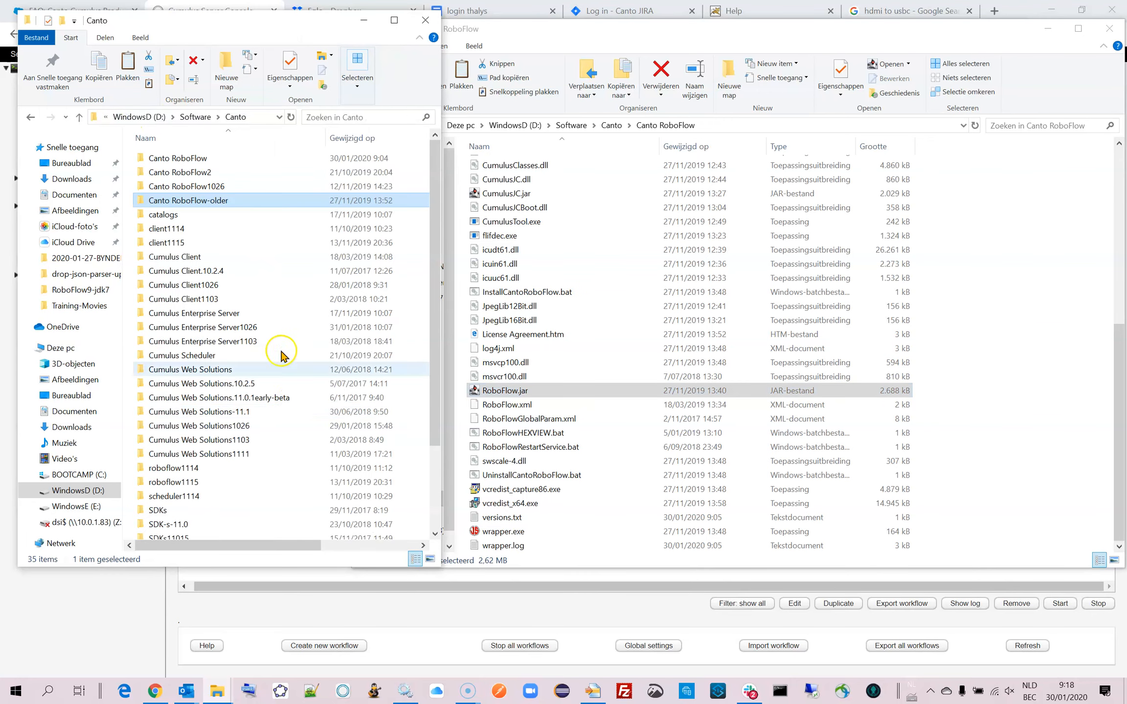
{"action": "mouse_move", "coordinate": [436, 341]}
{"action": "left_mouse_down"}
{"action": "mouse_move", "coordinate": [436, 354]}
{"action": "mouse_move", "coordinate": [436, 344]}
{"action": "left_mouse_up"}
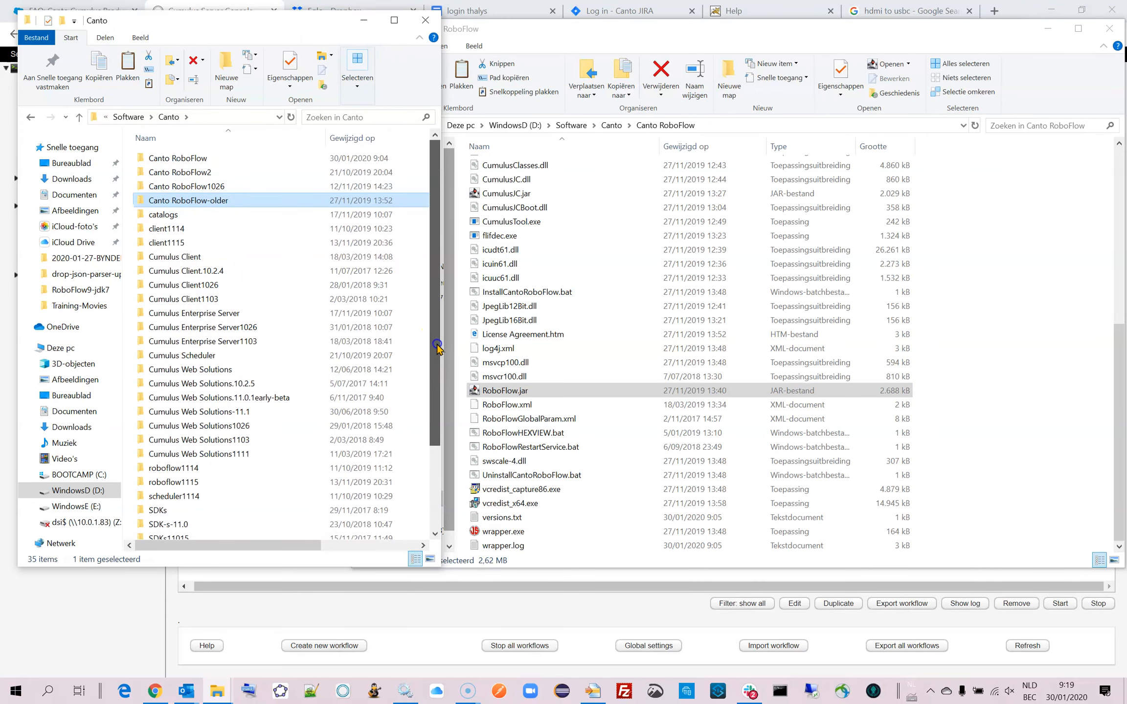
{"action": "double_click", "coordinate": [145, 199]}
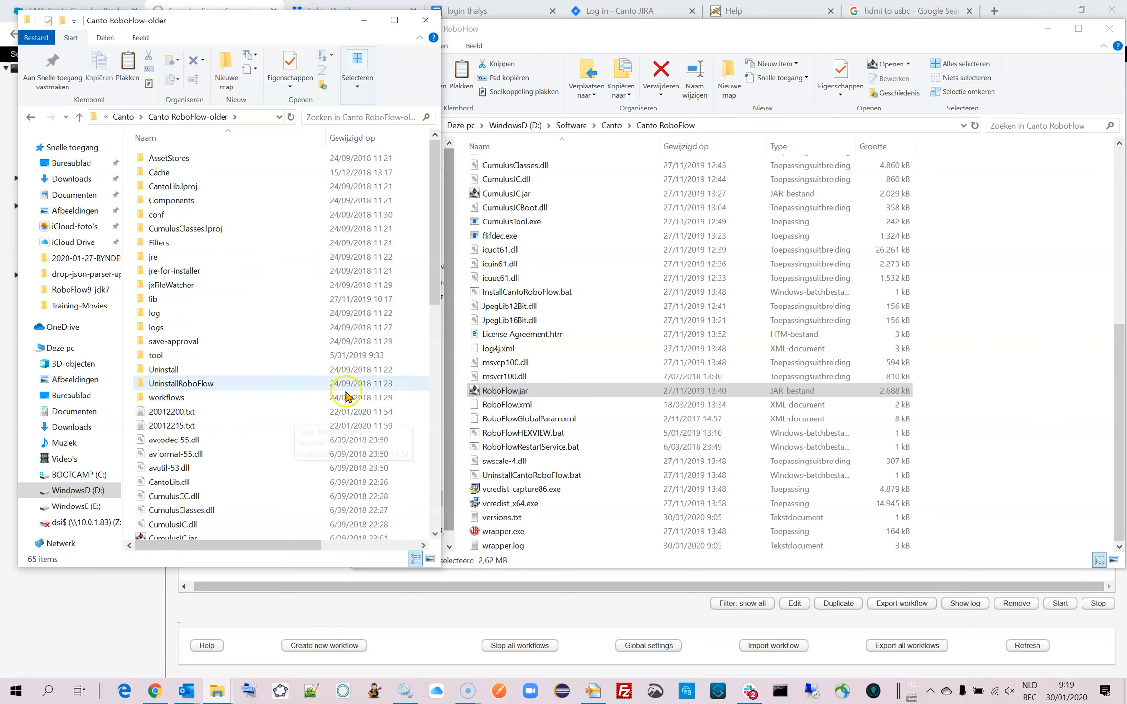
{"action": "left_click_drag", "start_coordinate": [435, 289], "coordinate": [433, 507]}
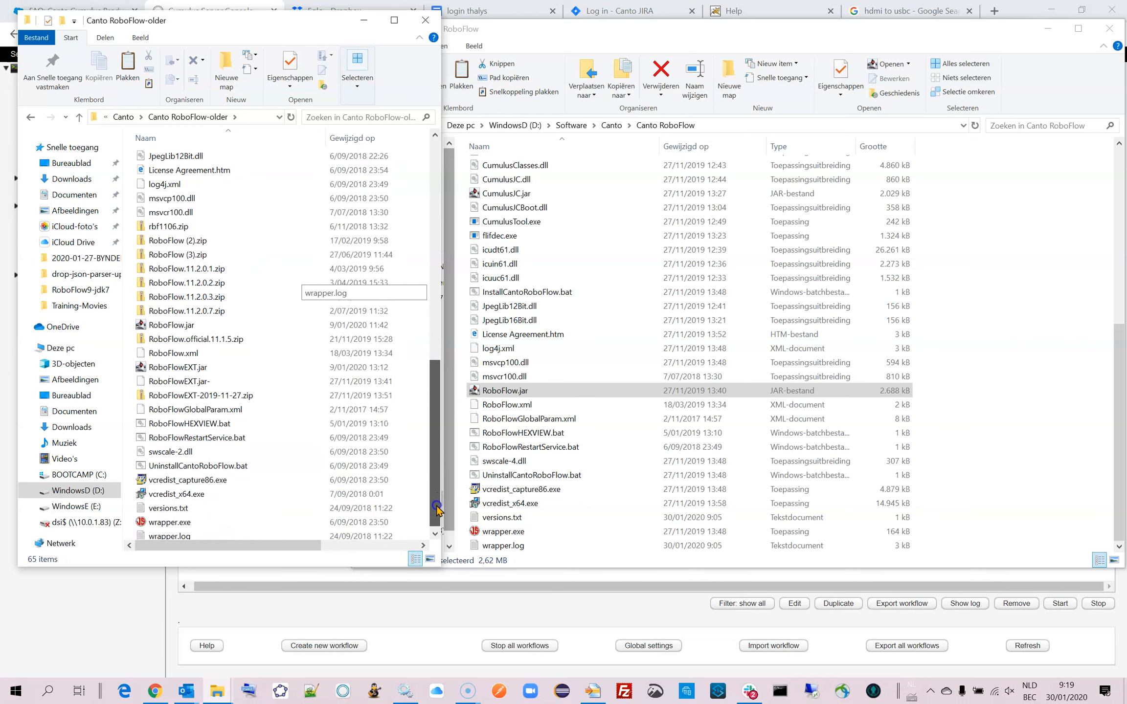
{"action": "left_click", "coordinate": [149, 324]}
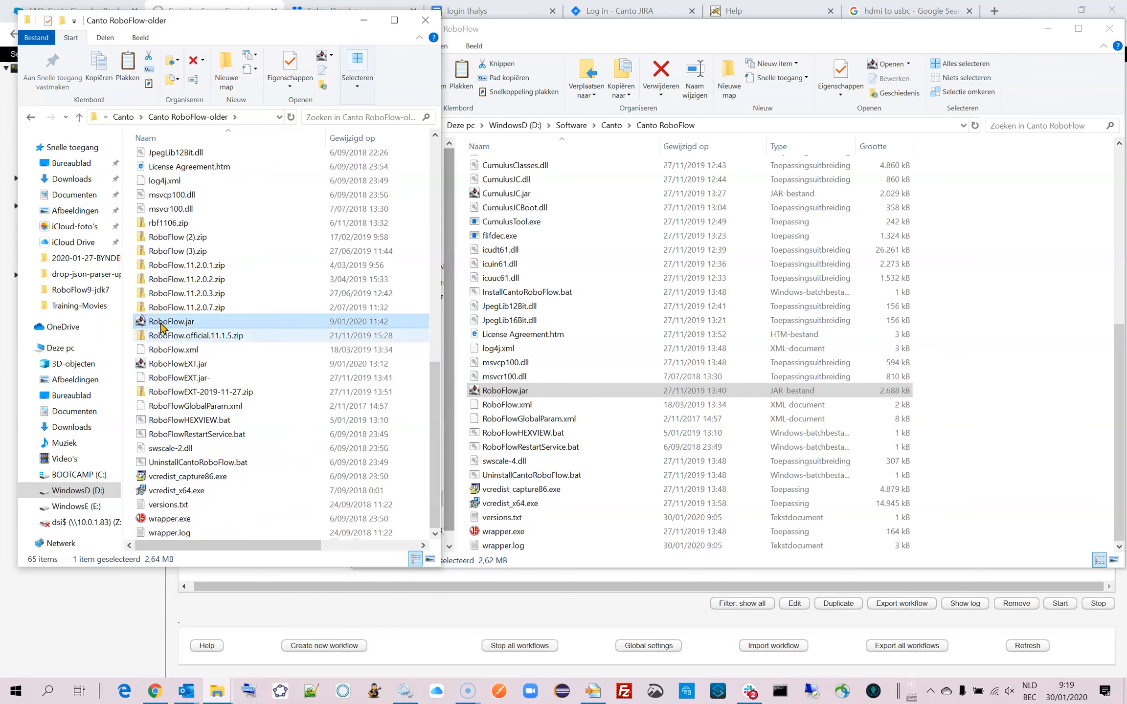
Copy RoboFlowEXT.jar from Canto RoboFlow-older into the new Canto RoboFlow folder.
{"action": "left_click", "coordinate": [138, 364]}
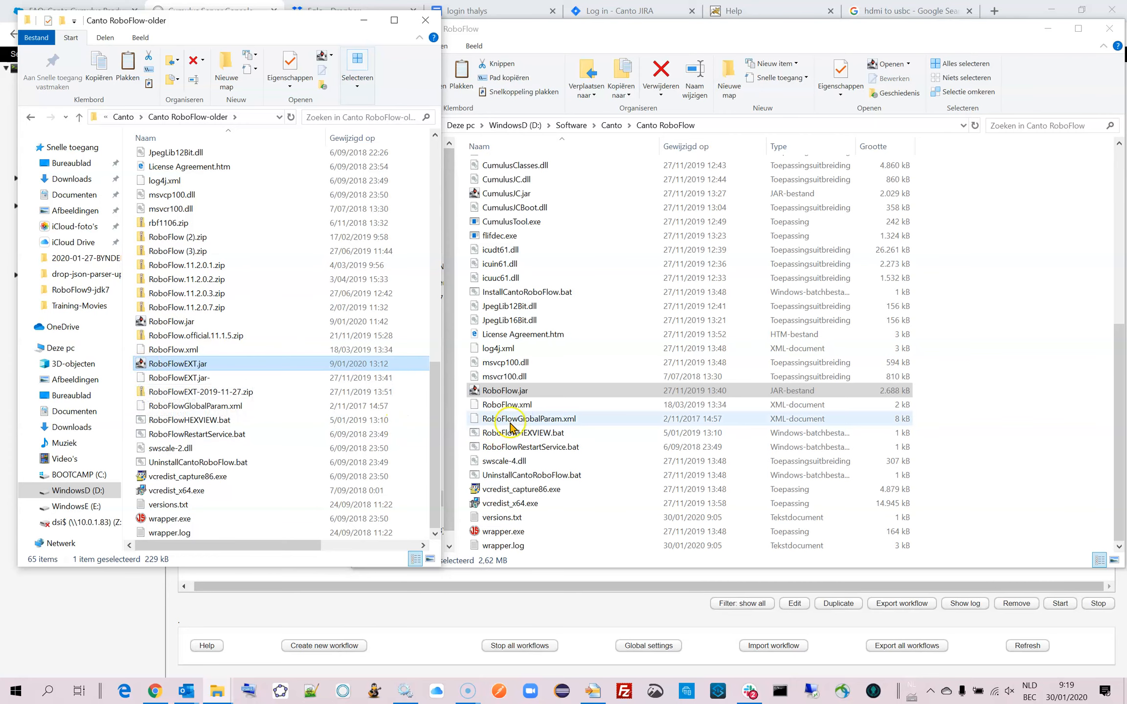
{"action": "left_click", "coordinate": [1026, 349]}
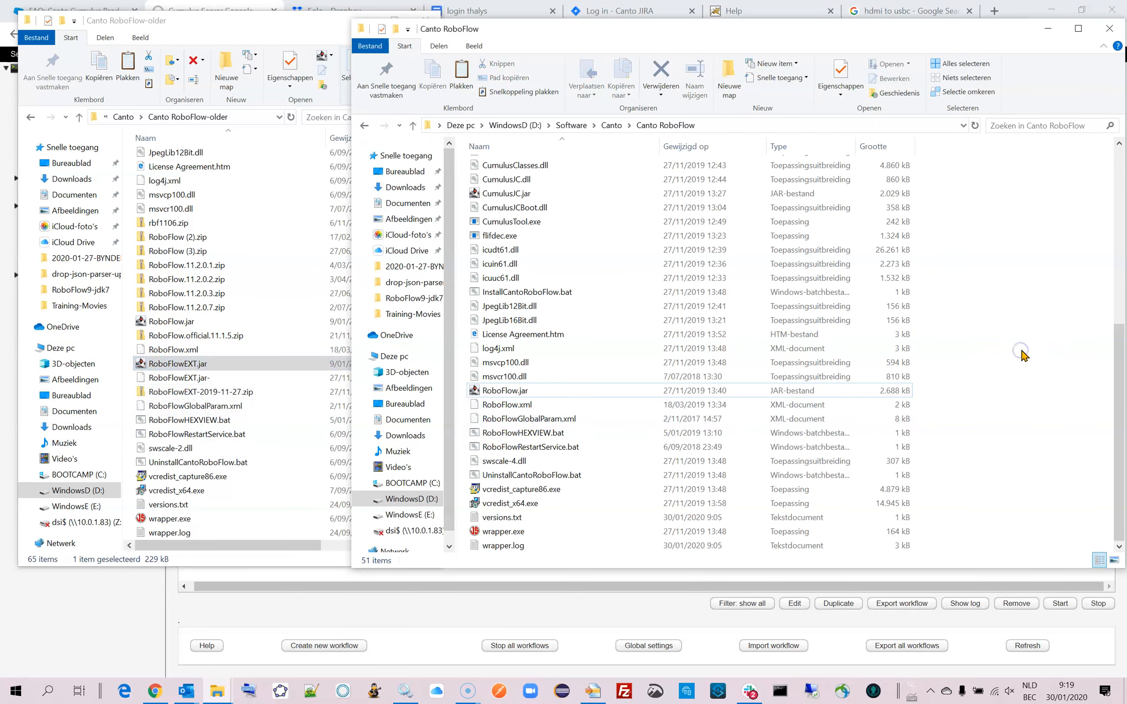
{"action": "key", "text": "ctrl+v"}
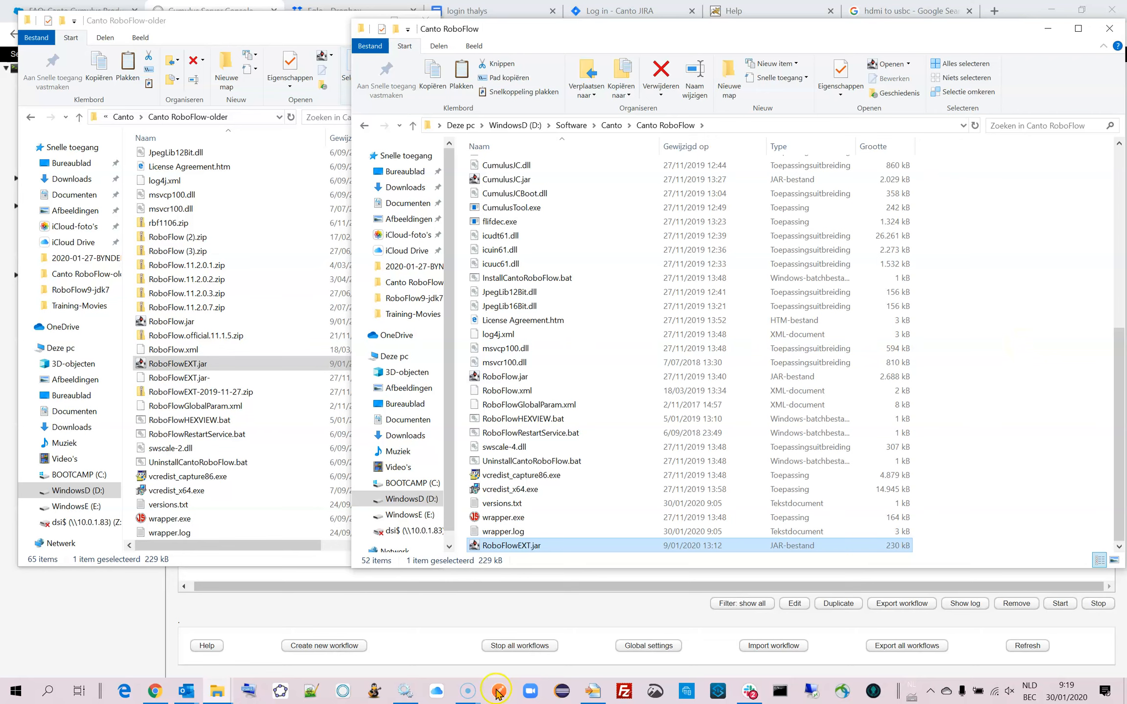
Check the Canto RoboFlow service's status in Services, and reload the Cumulus Server Console page in the browser.
{"action": "mouse_move", "coordinate": [410, 698]}
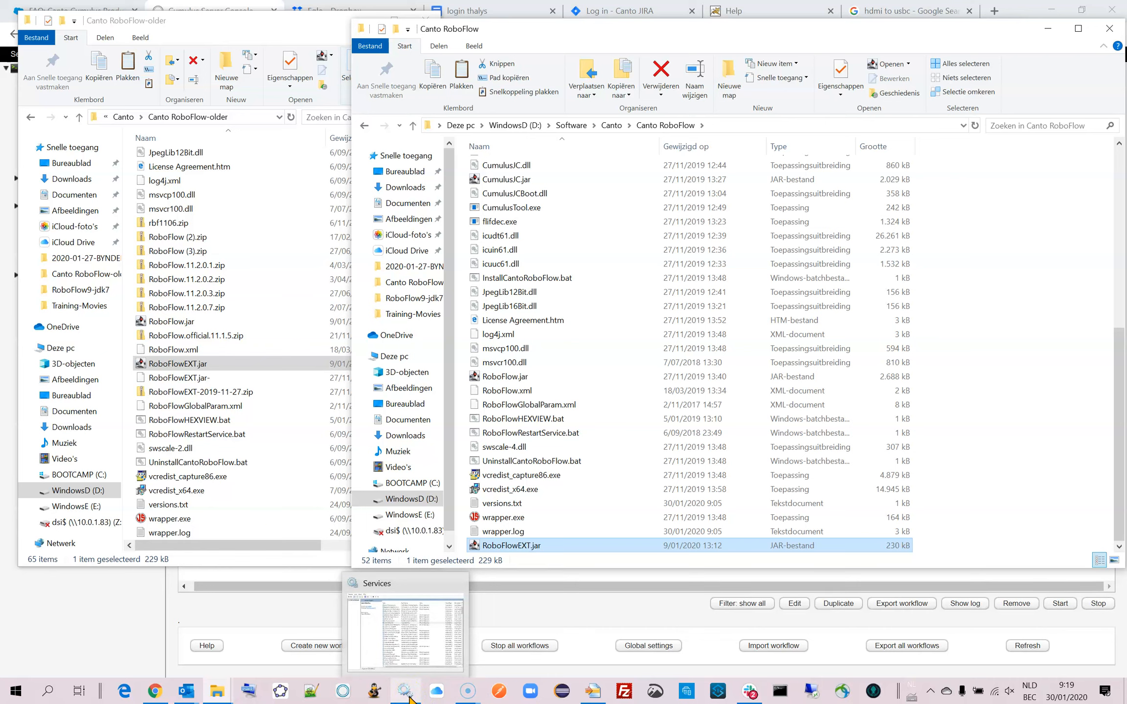
{"action": "left_click", "coordinate": [410, 698]}
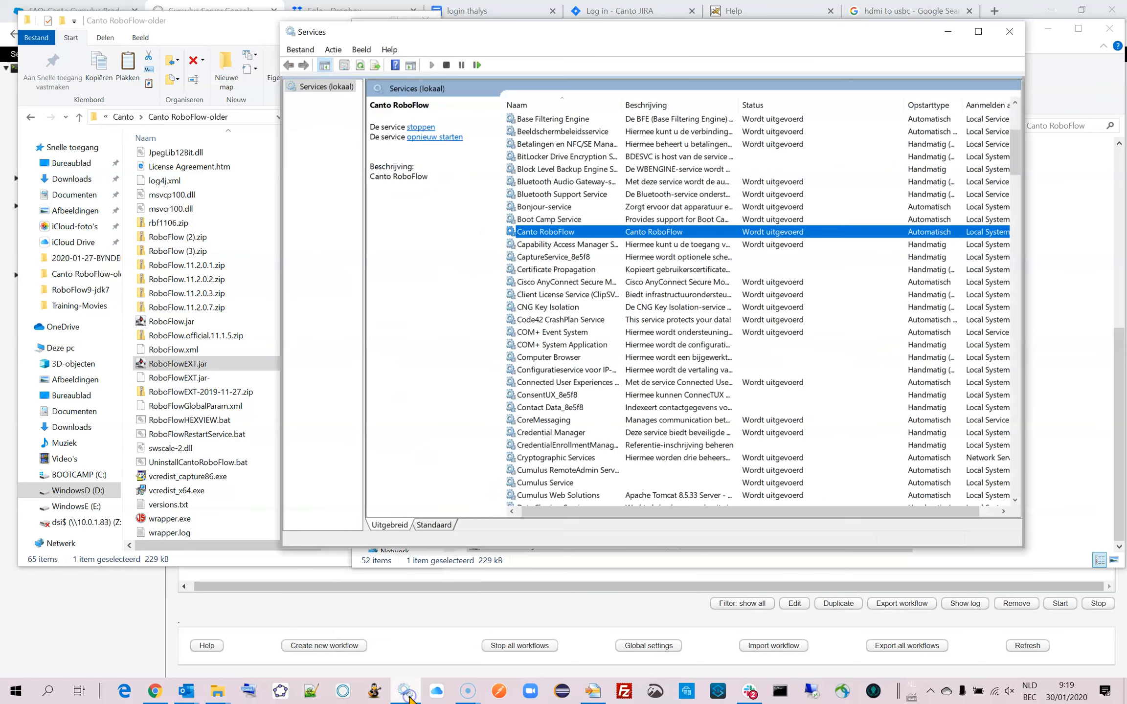
{"action": "left_click", "coordinate": [127, 599]}
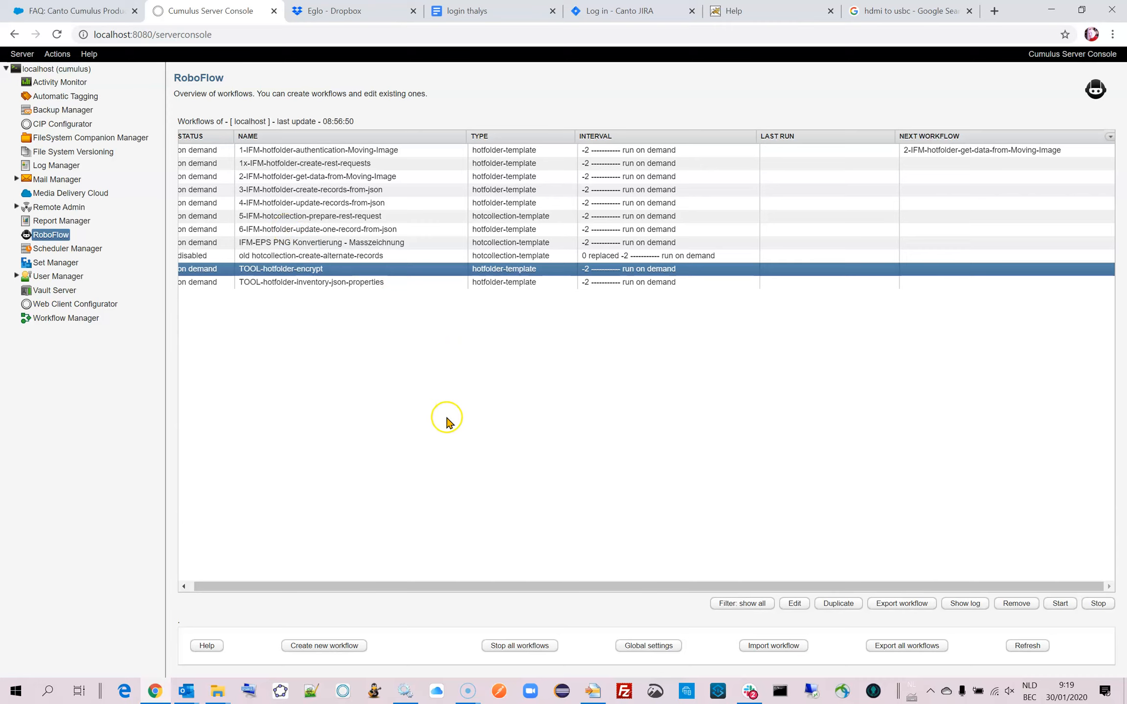
{"action": "left_click", "coordinate": [1027, 646]}
{"action": "left_click", "coordinate": [392, 35]}
{"action": "key", "text": "Return"}
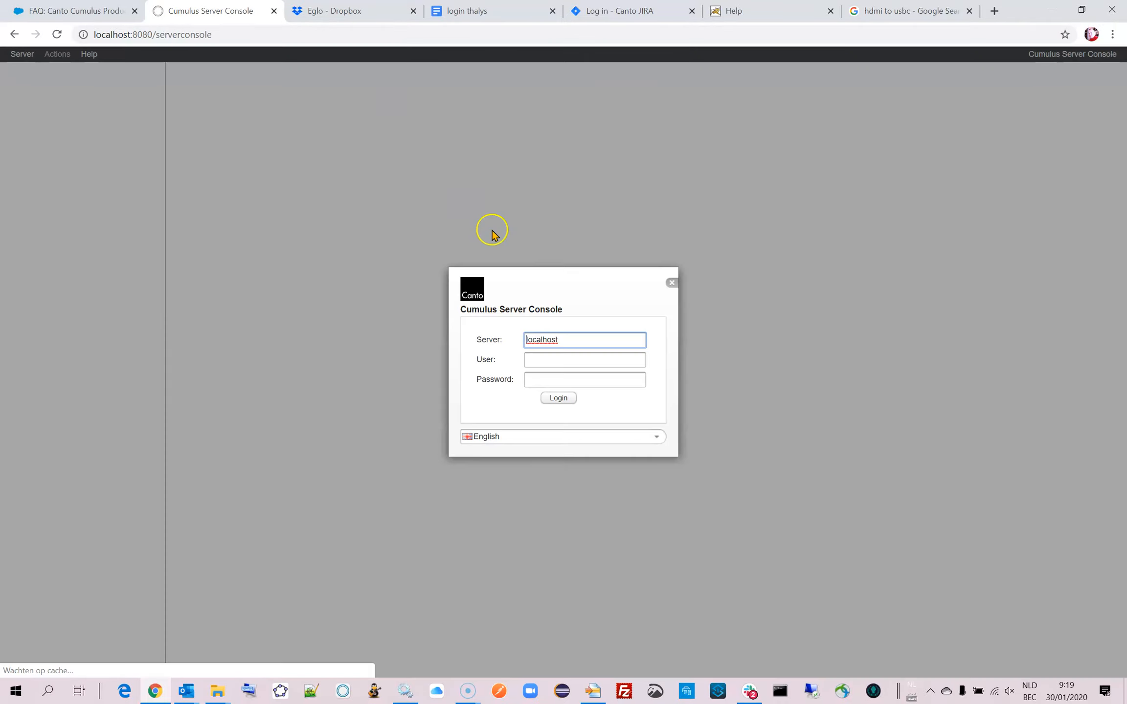
Log in to the Cumulus Server Console on localhost with the cumulus user account.
{"action": "left_click", "coordinate": [572, 361]}
{"action": "left_click", "coordinate": [554, 386]}
{"action": "key", "text": "Tab"}
{"action": "left_click", "coordinate": [550, 400]}
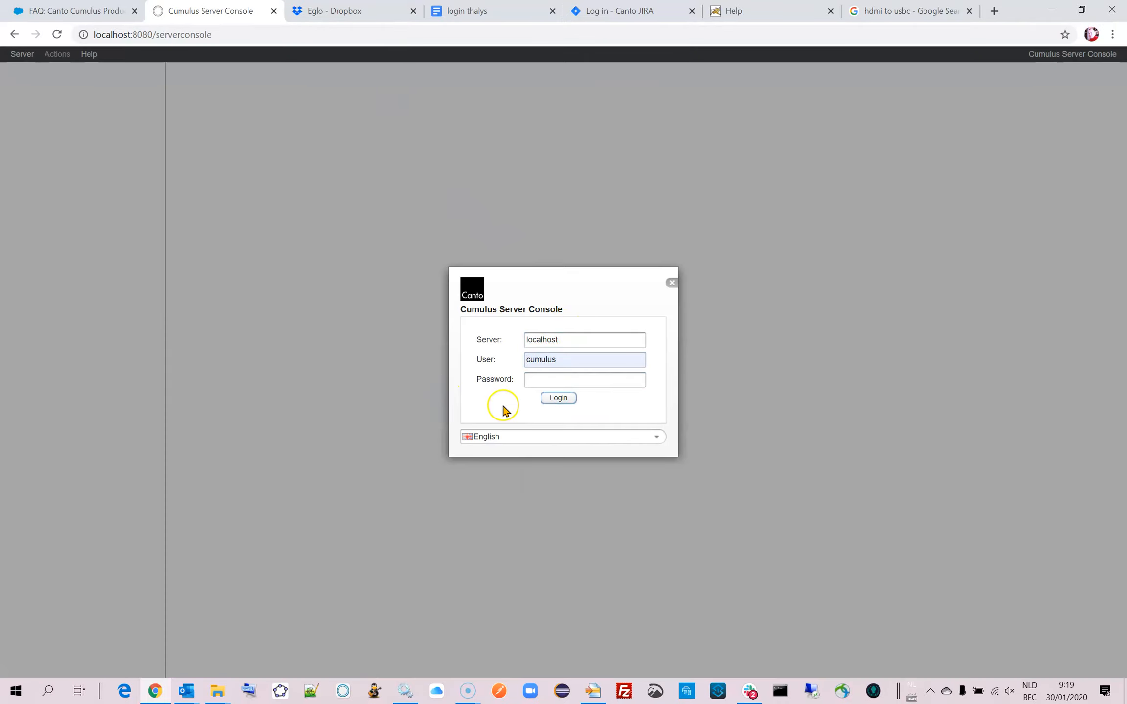
Open the RoboFlow workflow overview and inspect the settings of 1x-IFM-hotfolder-create-rest-requests, closing them without changes.
{"action": "left_click", "coordinate": [53, 236]}
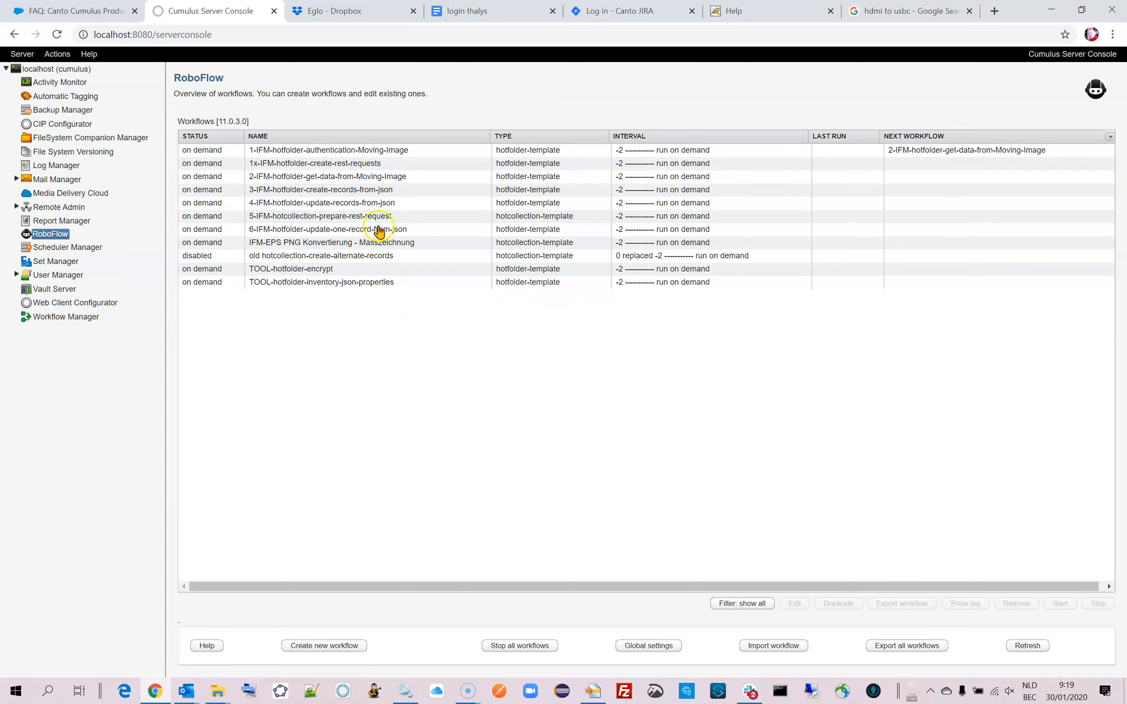
{"action": "double_click", "coordinate": [363, 164]}
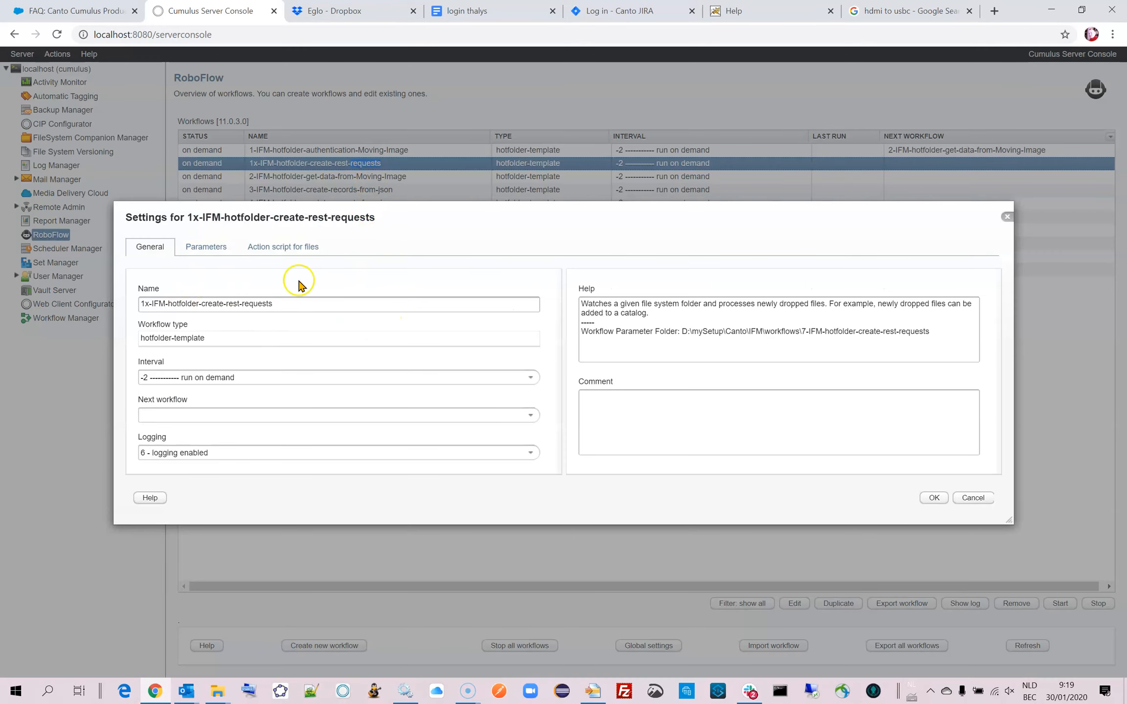
{"action": "left_click", "coordinate": [970, 497]}
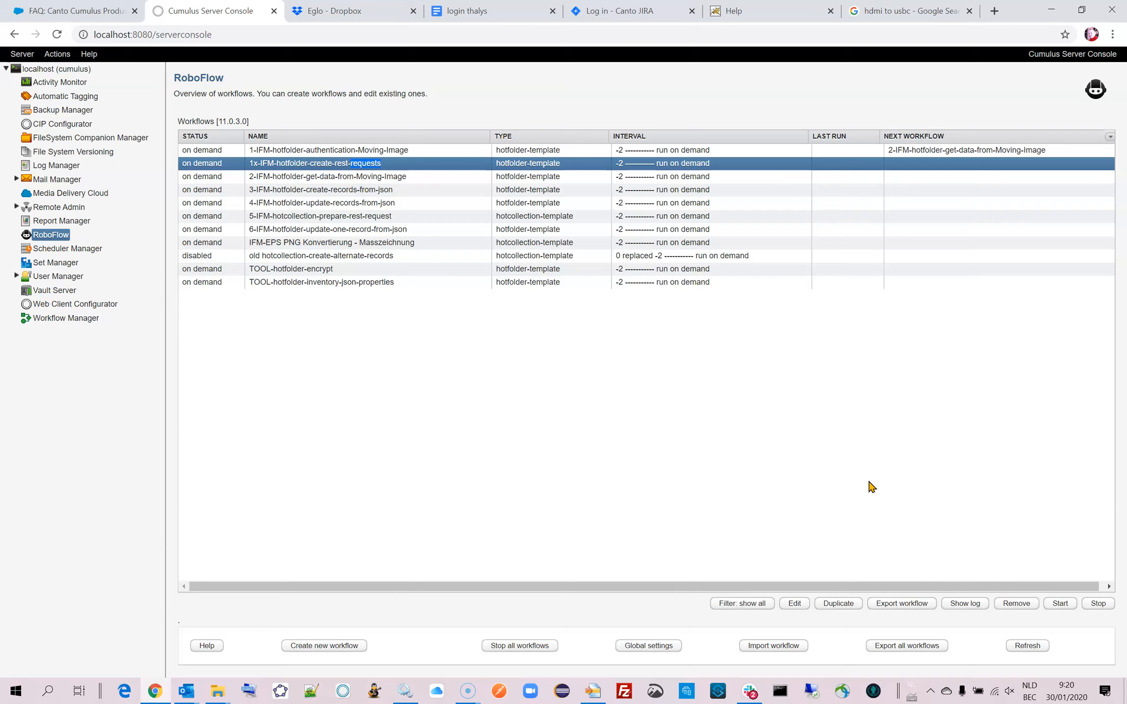
Switch to the Canto RoboFlow-older folder window and enlarge it to show its type and size details.
{"action": "left_click", "coordinate": [214, 699]}
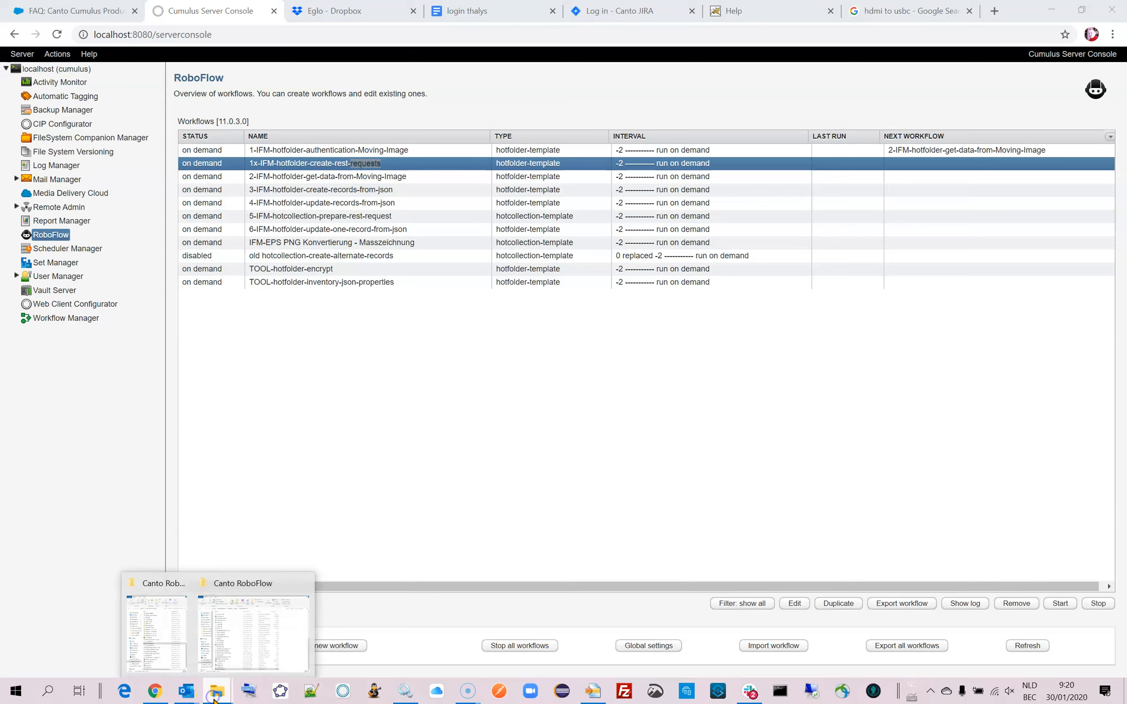
{"action": "left_click", "coordinate": [174, 660]}
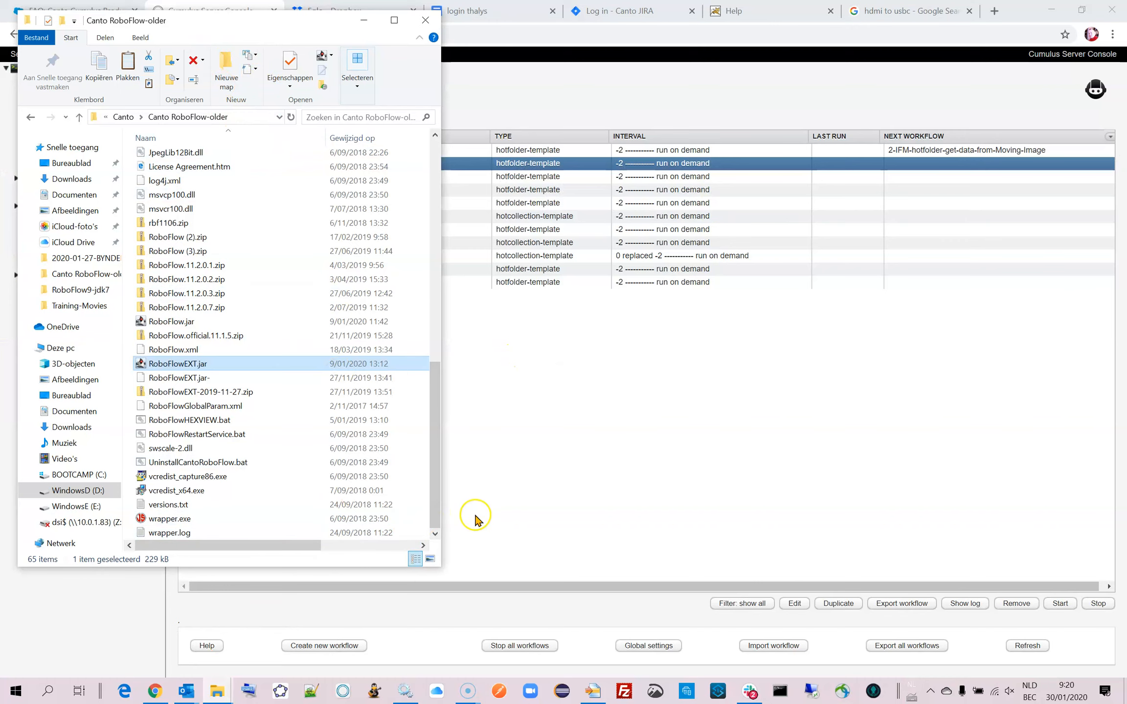
{"action": "left_click_drag", "start_coordinate": [440, 567], "coordinate": [906, 611]}
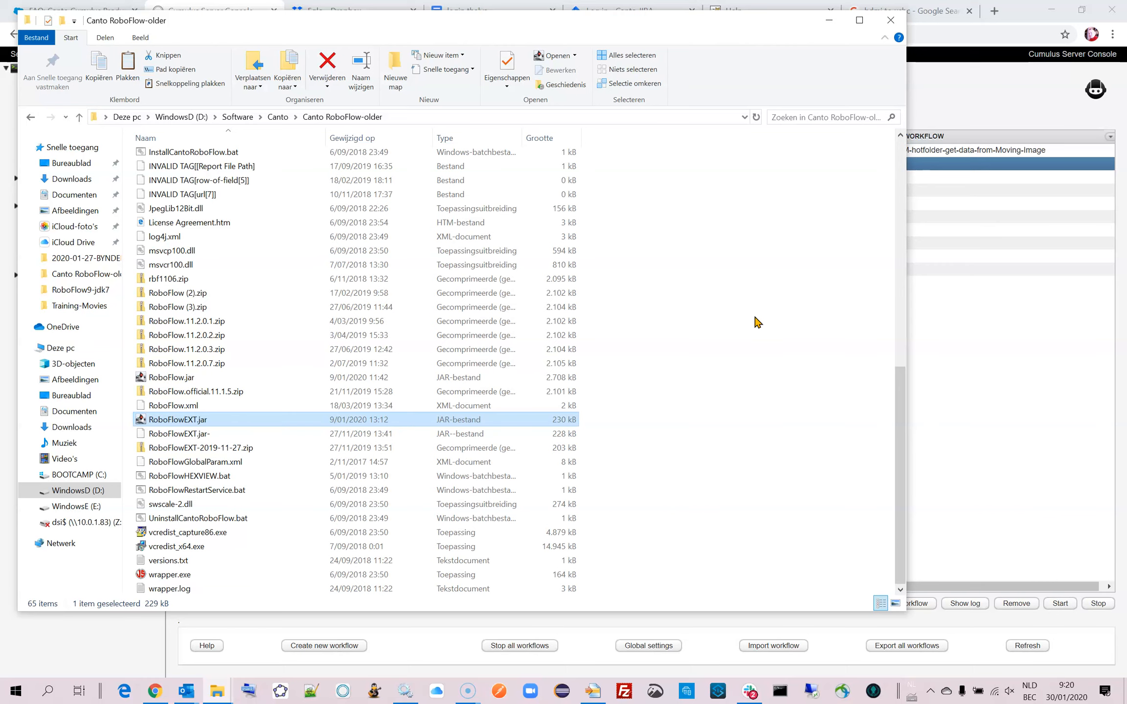
Show the Services window, move it aside and enlarge it to view the Canto RoboFlow service's logon account.
{"action": "left_click", "coordinate": [405, 689]}
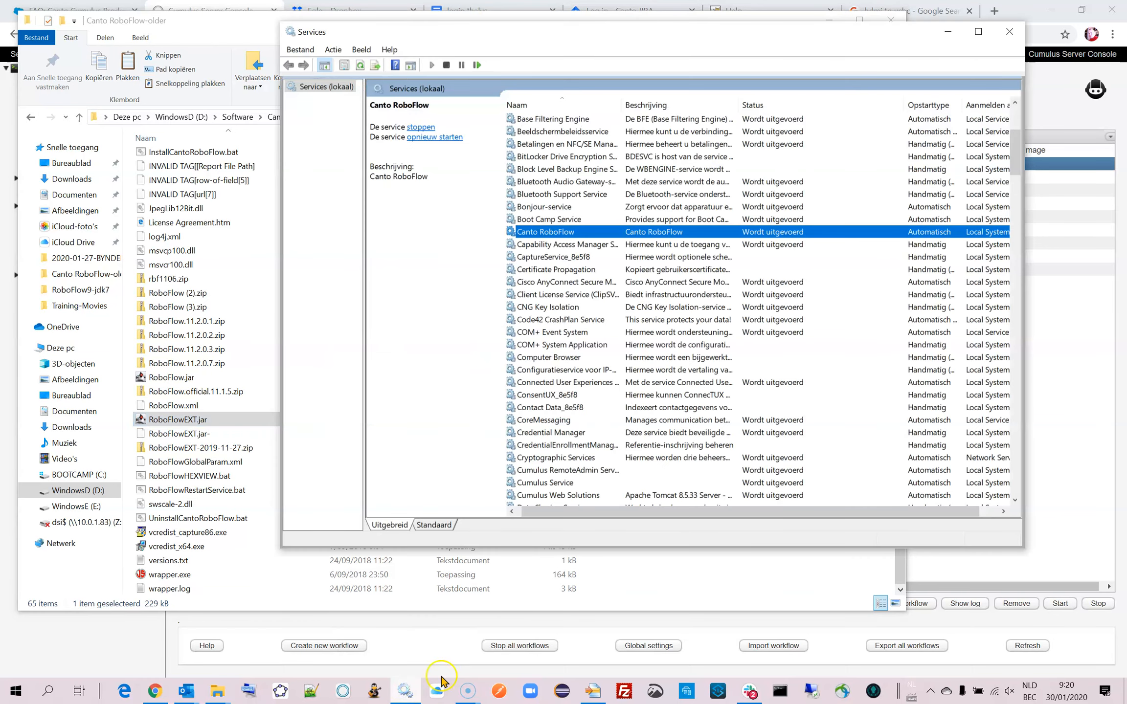
{"action": "left_click_drag", "start_coordinate": [696, 36], "coordinate": [574, 48]}
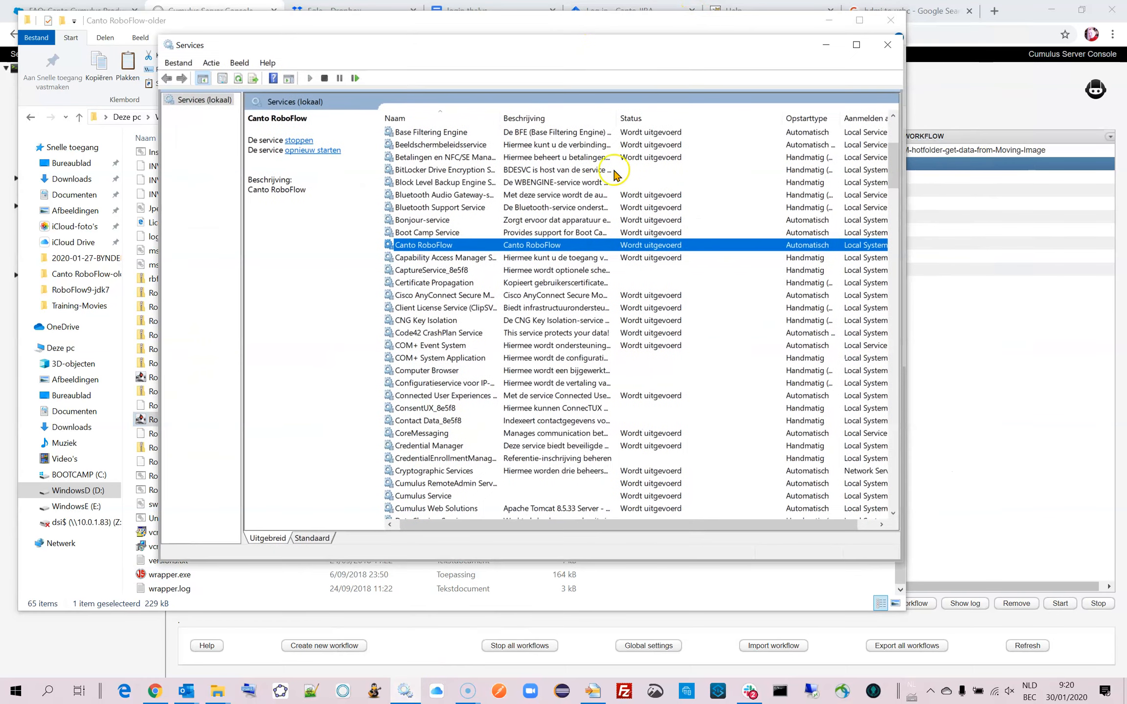
{"action": "left_click_drag", "start_coordinate": [898, 563], "coordinate": [1017, 593]}
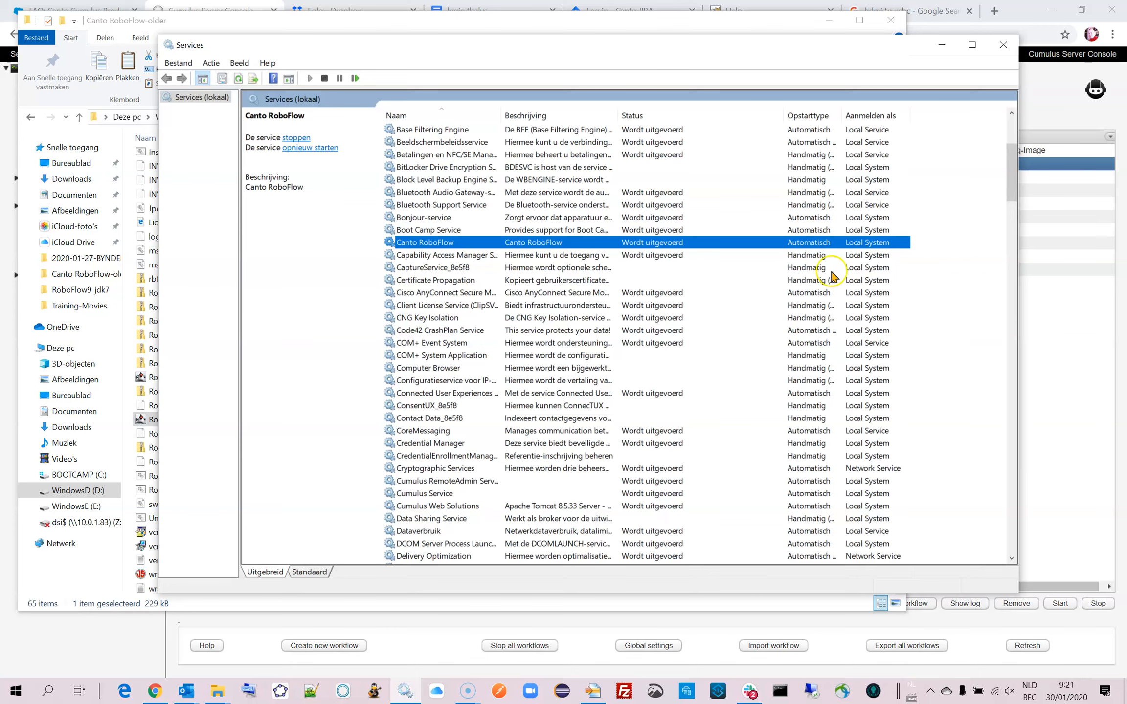
Return to the Cumulus Server Console, highlight the newest error line in the 1x-IFM-hotfolder-create-rest-requests log, and close the log.
{"action": "left_click", "coordinate": [131, 634]}
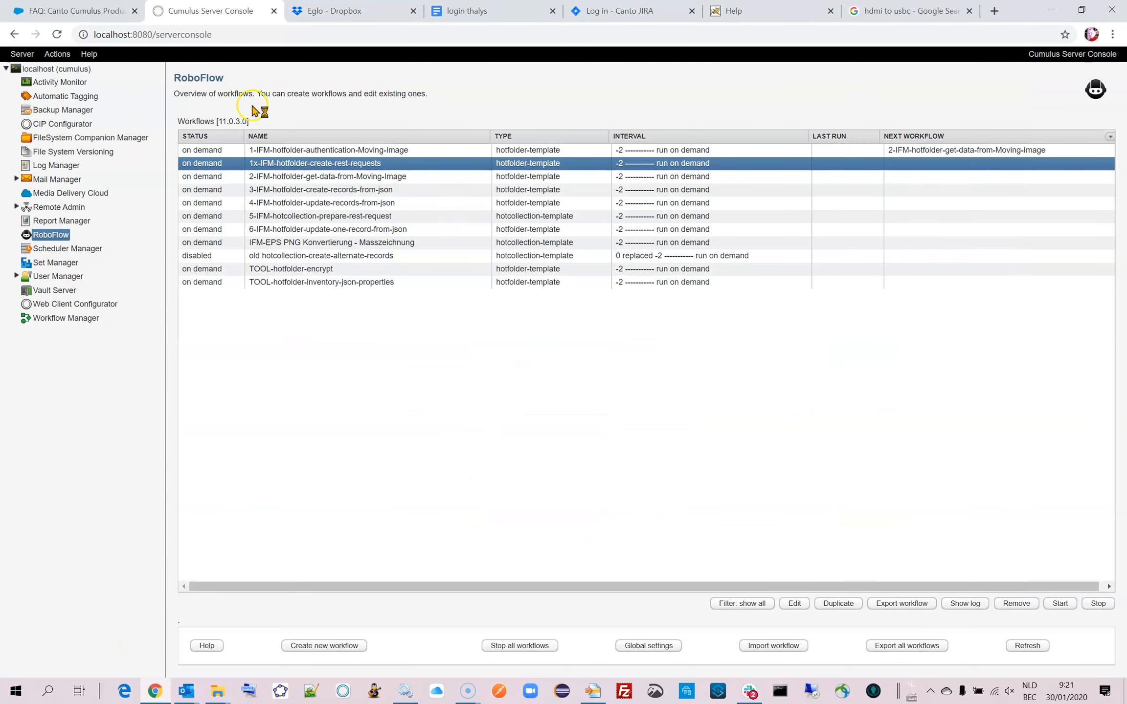
{"action": "left_click", "coordinate": [964, 604]}
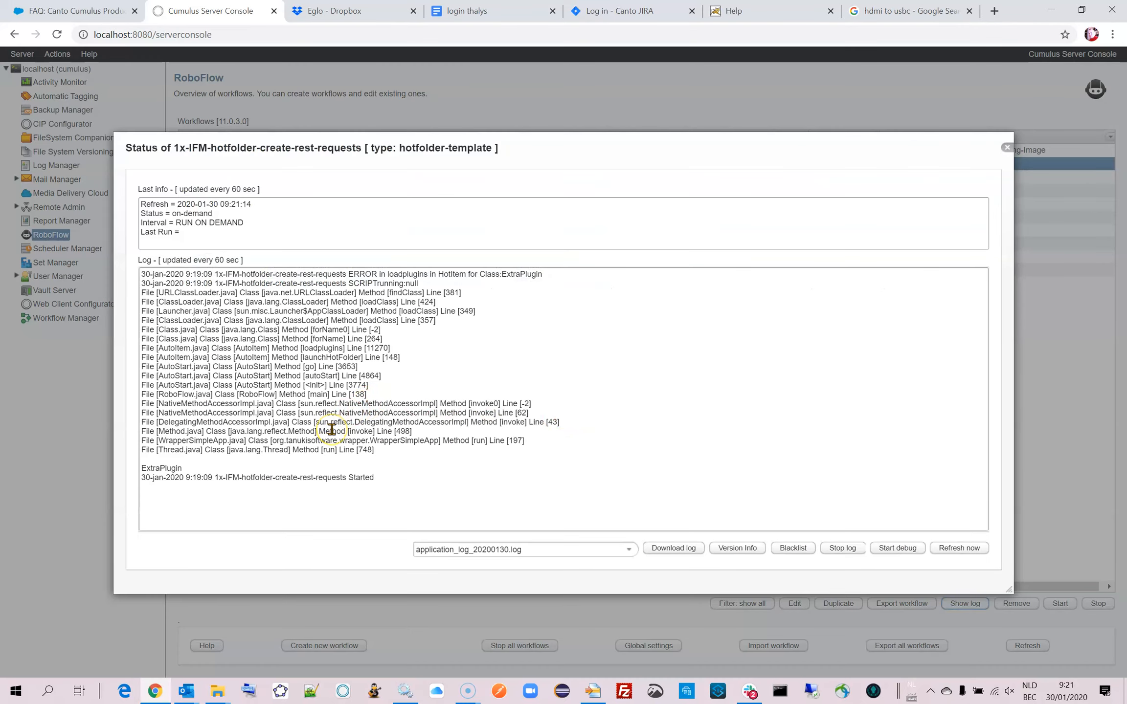
{"action": "left_click_drag", "start_coordinate": [551, 274], "coordinate": [142, 255]}
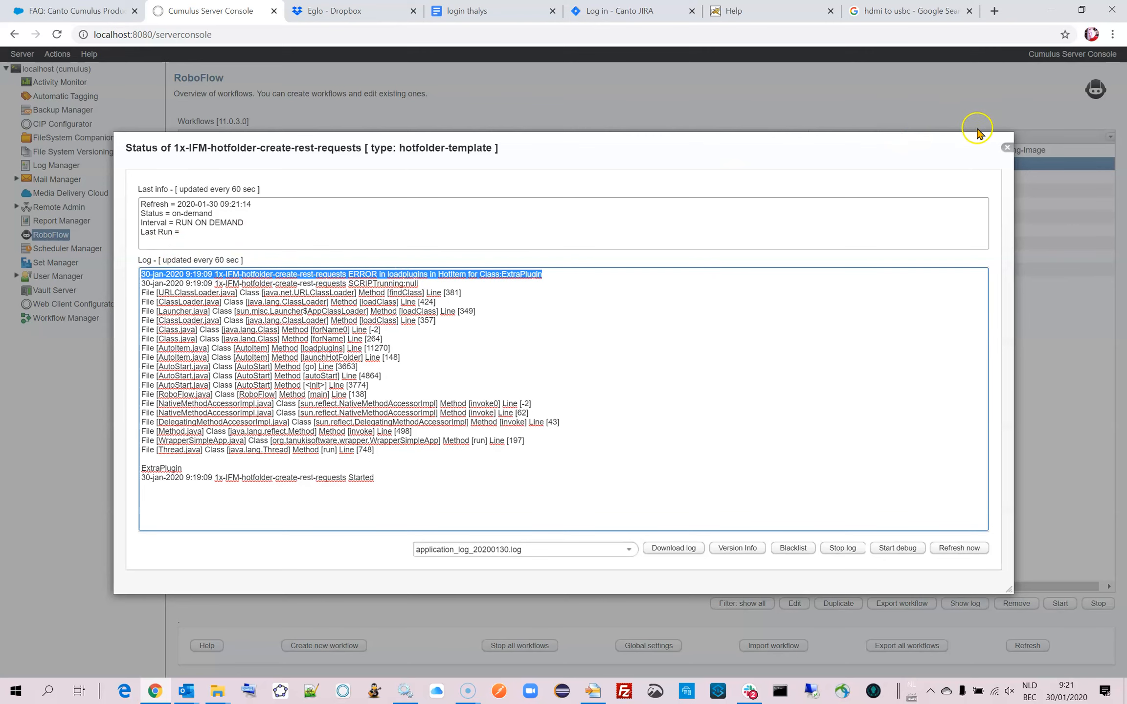
{"action": "left_click", "coordinate": [1006, 148]}
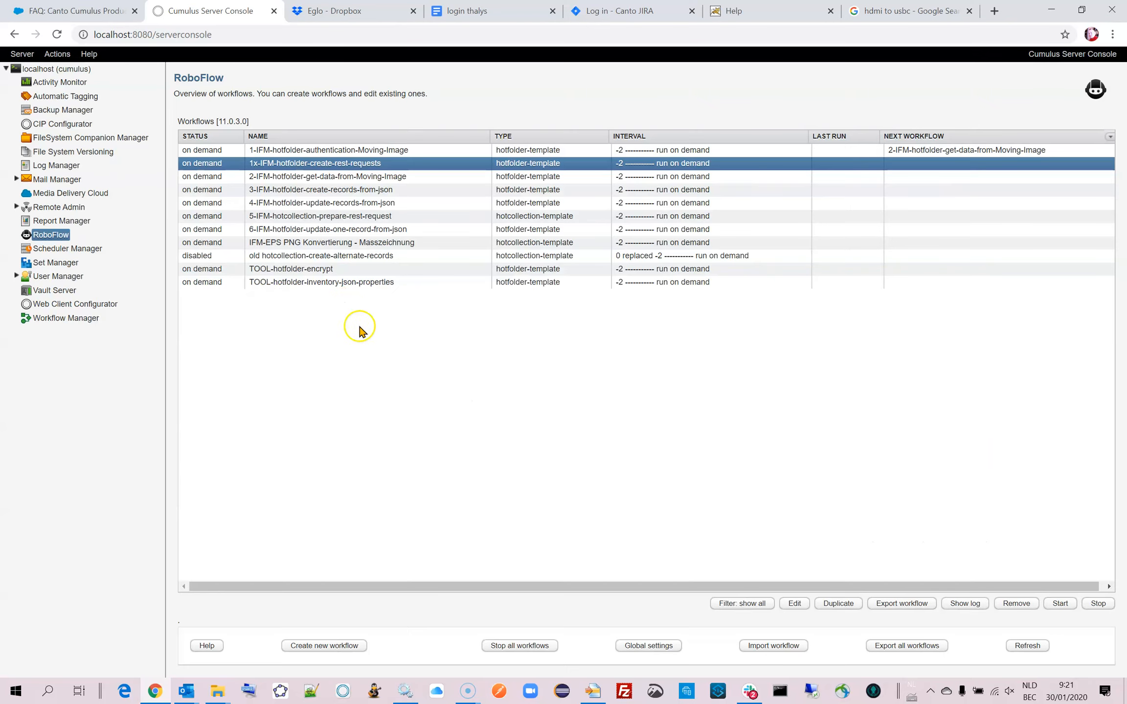
Stop the Canto RoboFlow service in Windows Services and start it again.
{"action": "left_click", "coordinate": [397, 692]}
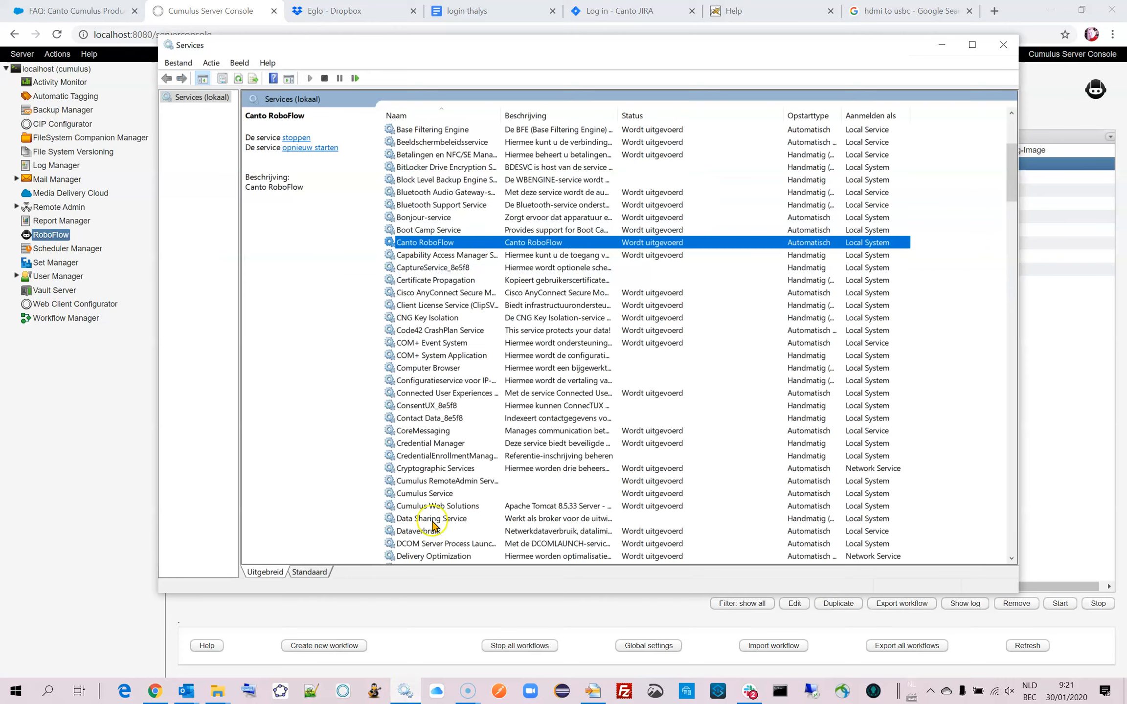
{"action": "right_click", "coordinate": [454, 244]}
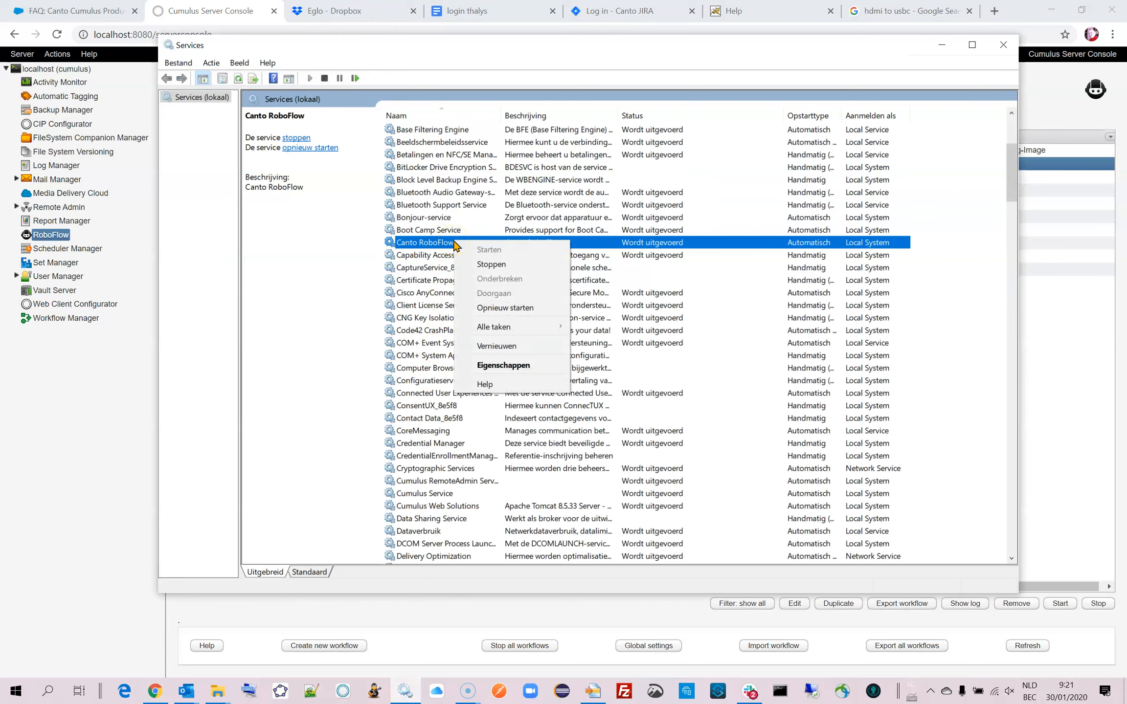
{"action": "left_click", "coordinate": [487, 262]}
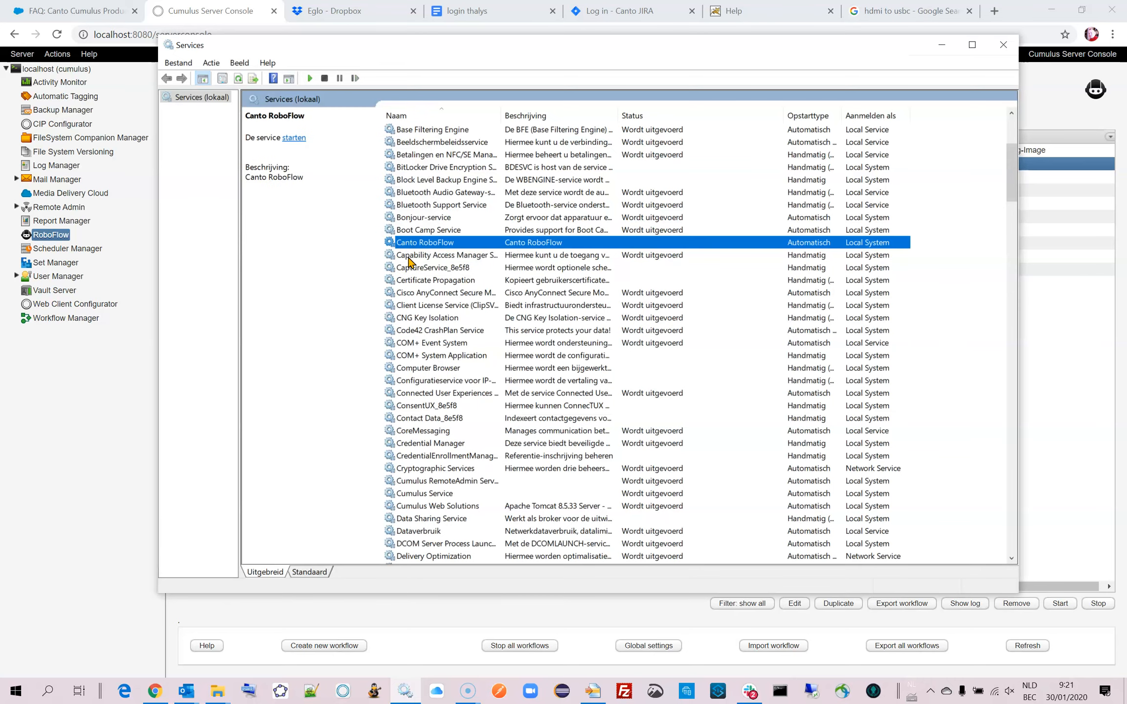
{"action": "right_click", "coordinate": [433, 244]}
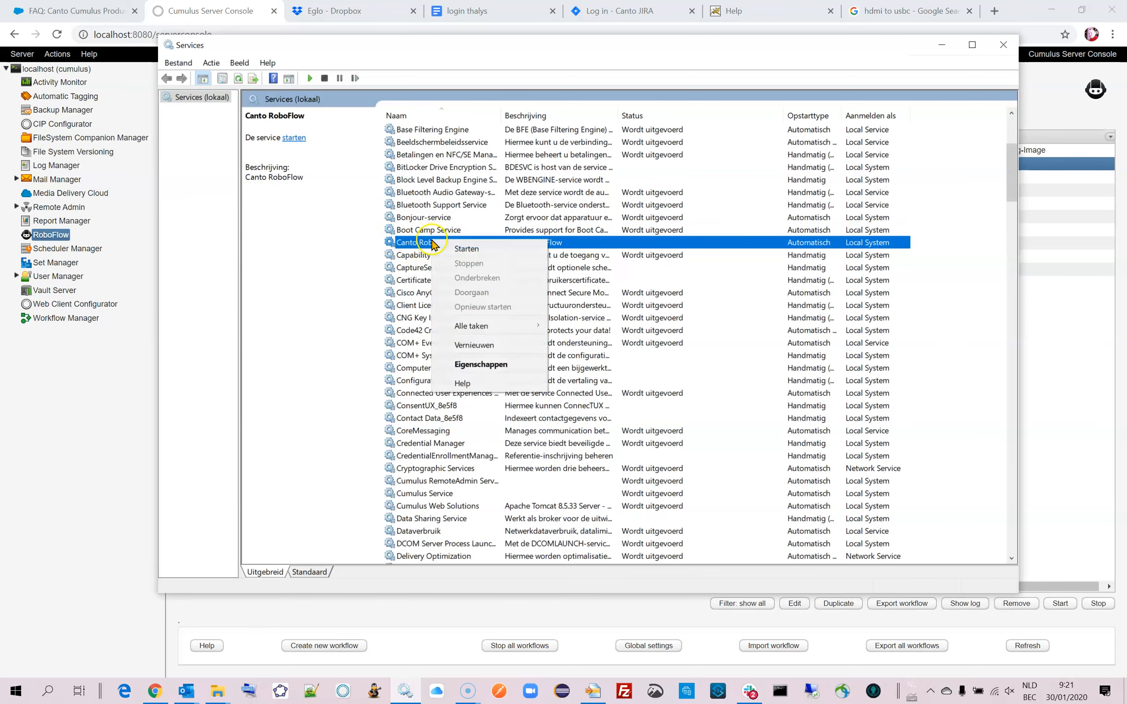
{"action": "left_click", "coordinate": [456, 250]}
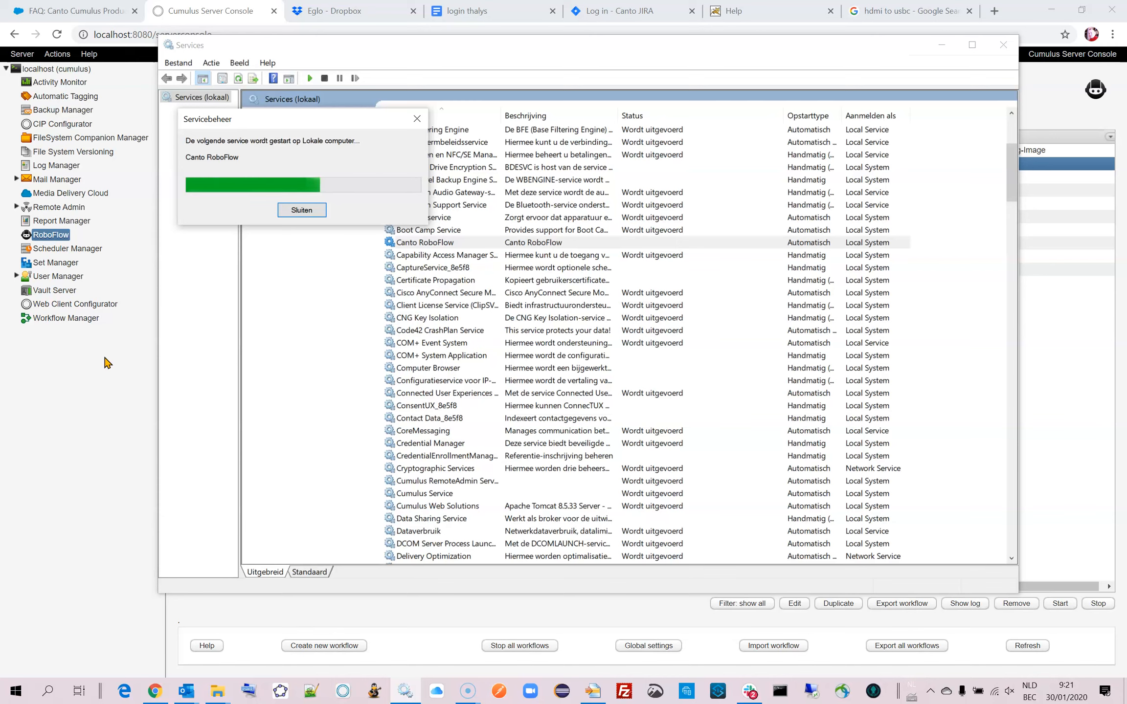
Switch to WinMerge, set wrapper.startup.delay to 5 in the new Canto RoboFlow wrapper.conf, and close the comparison.
{"action": "mouse_move", "coordinate": [218, 689]}
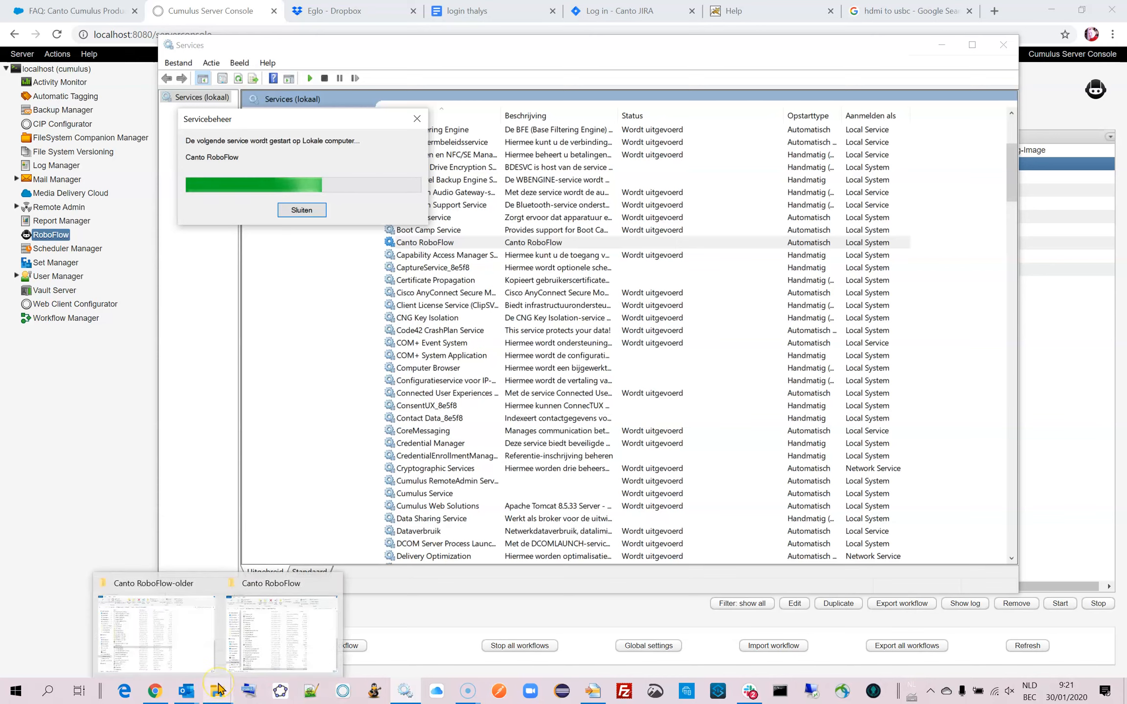
{"action": "left_click", "coordinate": [592, 691]}
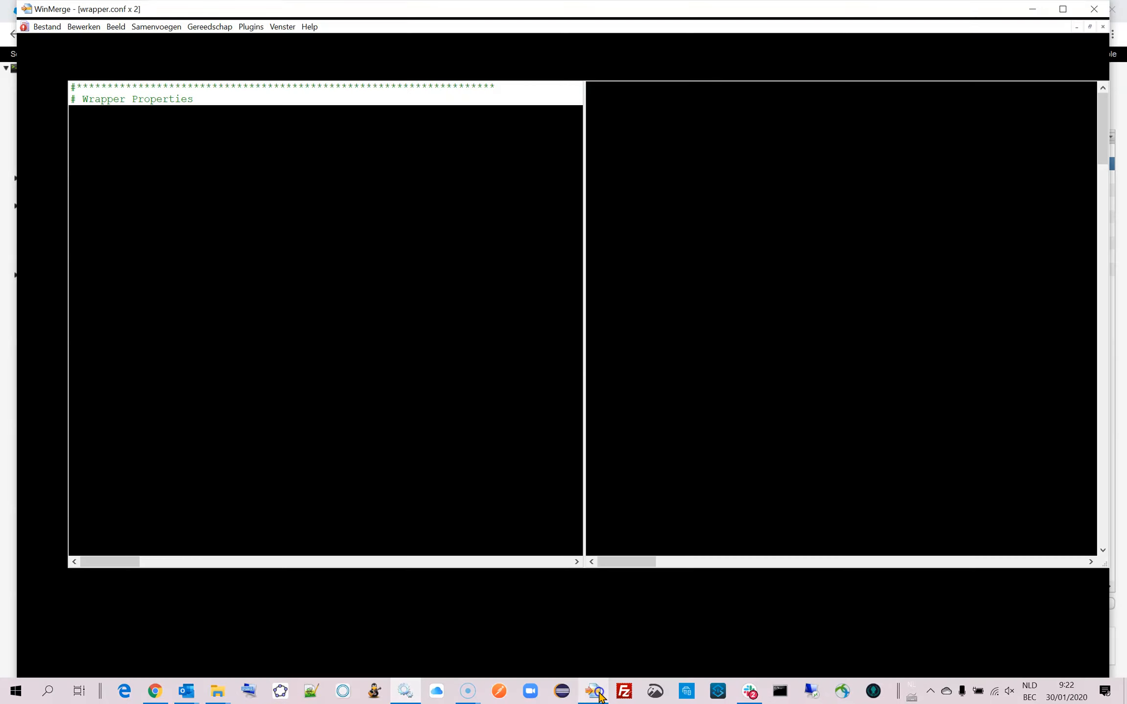
{"action": "left_click_drag", "start_coordinate": [1103, 131], "coordinate": [1086, 557]}
{"action": "left_click", "coordinate": [782, 533]}
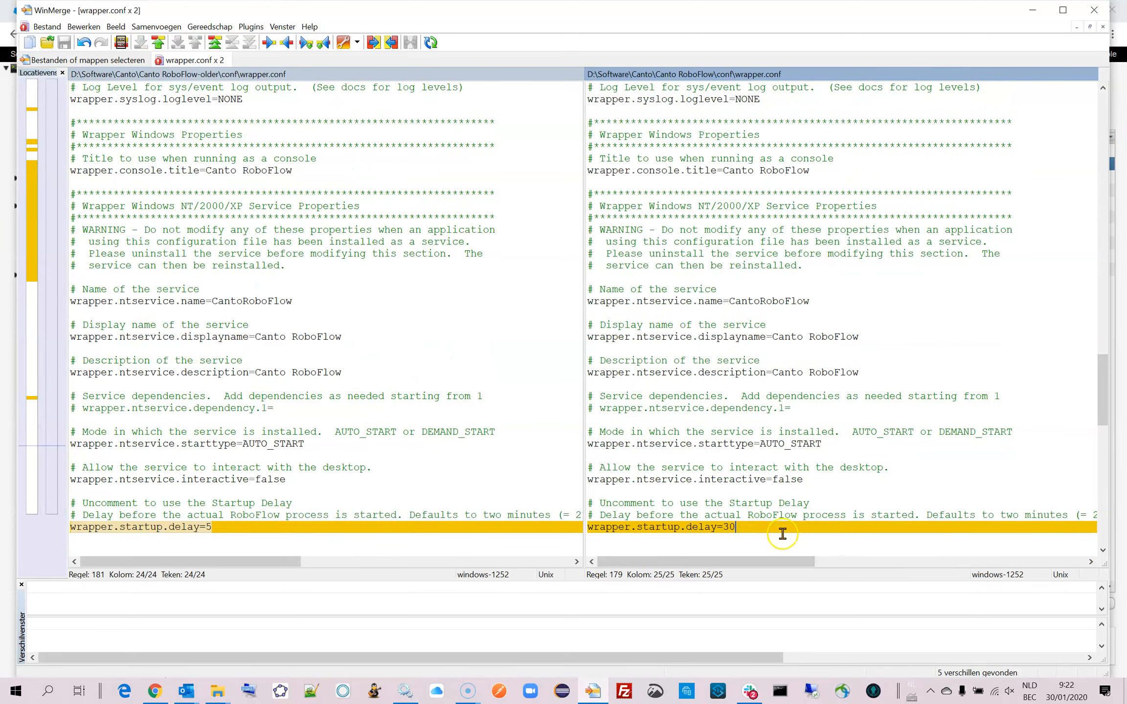
{"action": "key", "text": "BackSpace"}
{"action": "key", "text": "BackSpace"}
{"action": "type", "text": "5"}
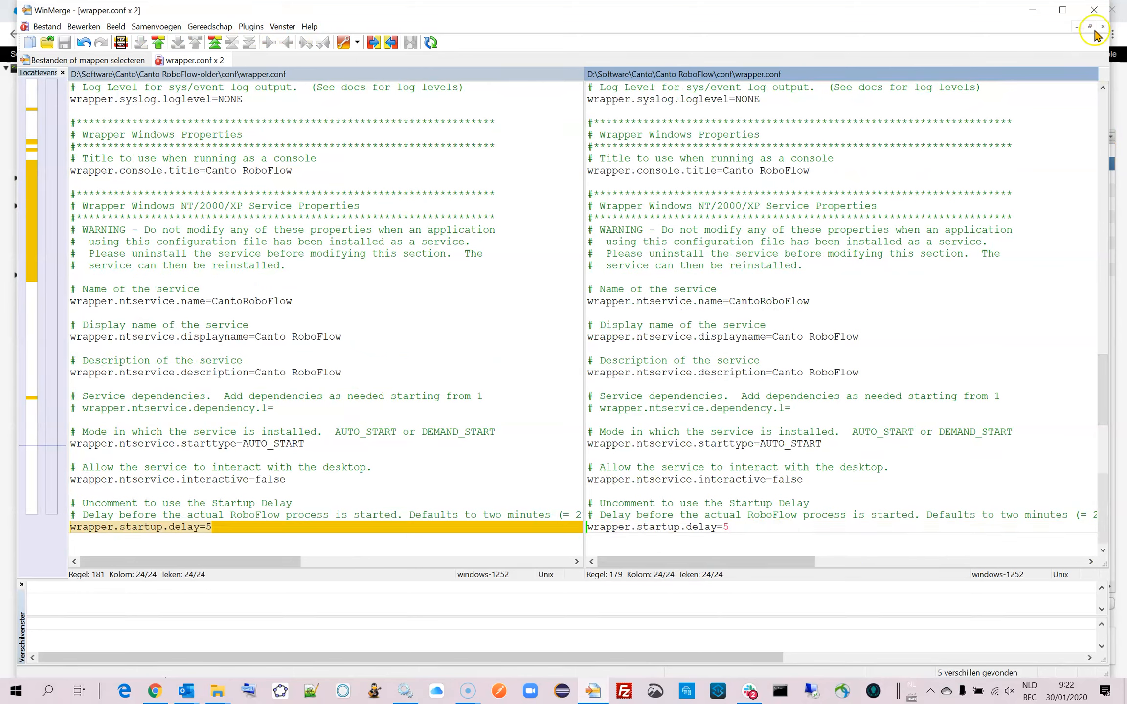
{"action": "left_click", "coordinate": [1089, 13]}
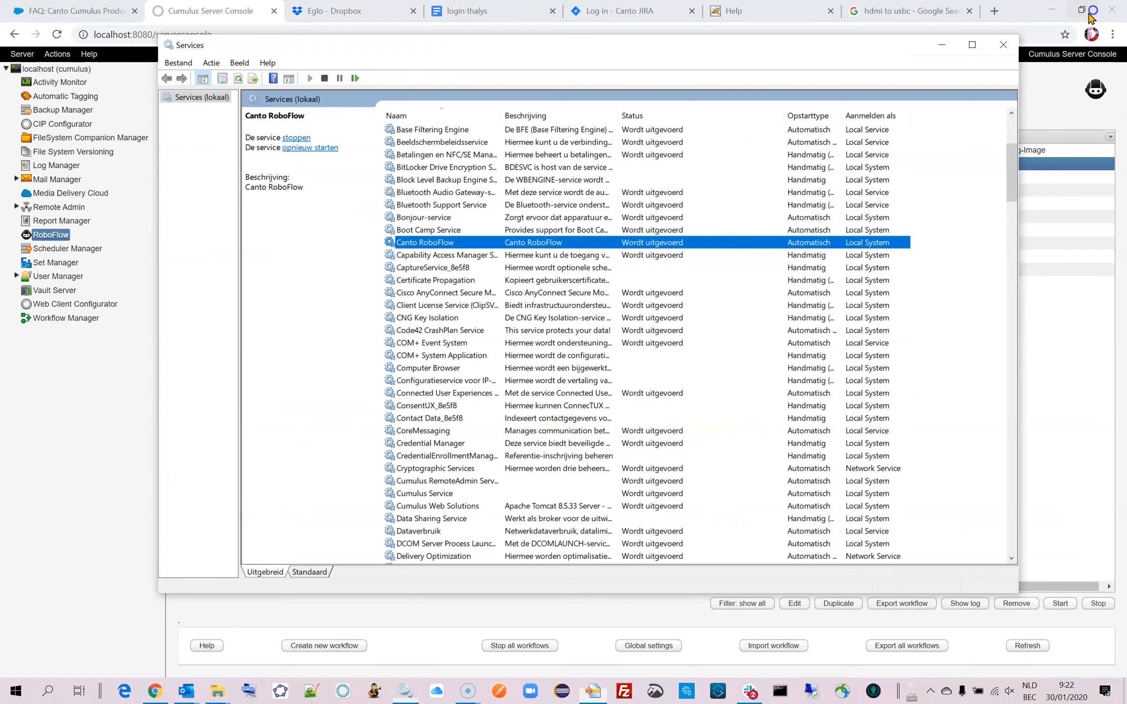
Check the settings and the restart log of 1x-IFM-hotfolder-create-rest-requests in the Server Console, closing both without changes.
{"action": "left_click", "coordinate": [55, 486]}
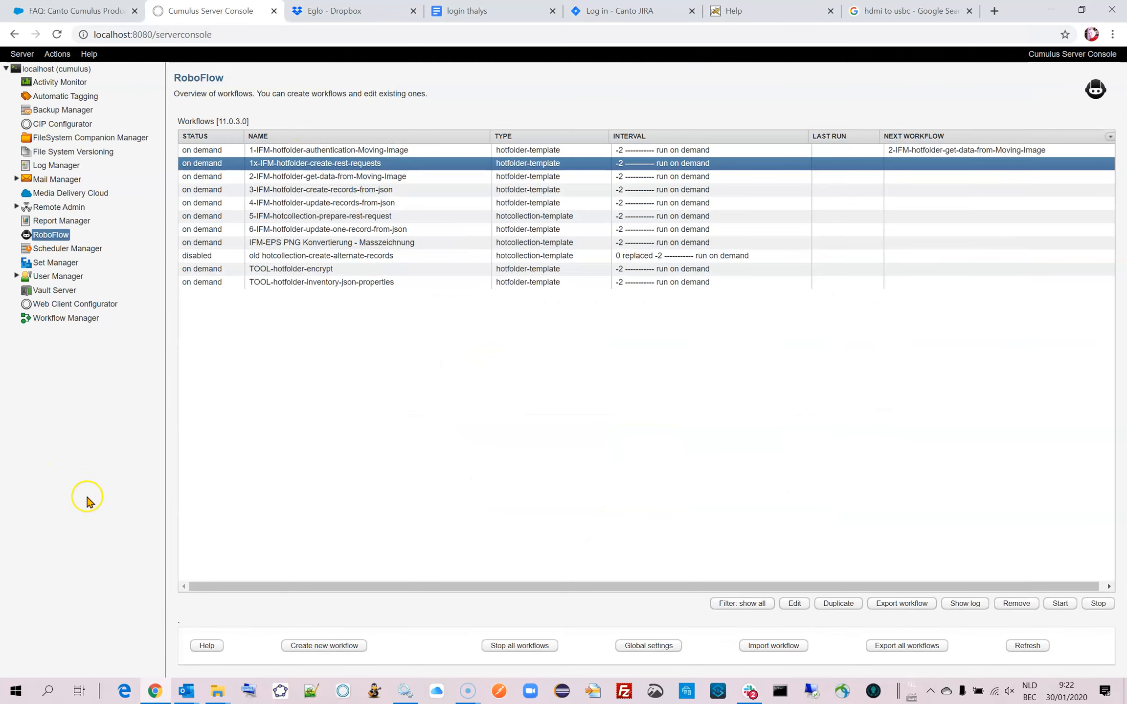
{"action": "double_click", "coordinate": [310, 166]}
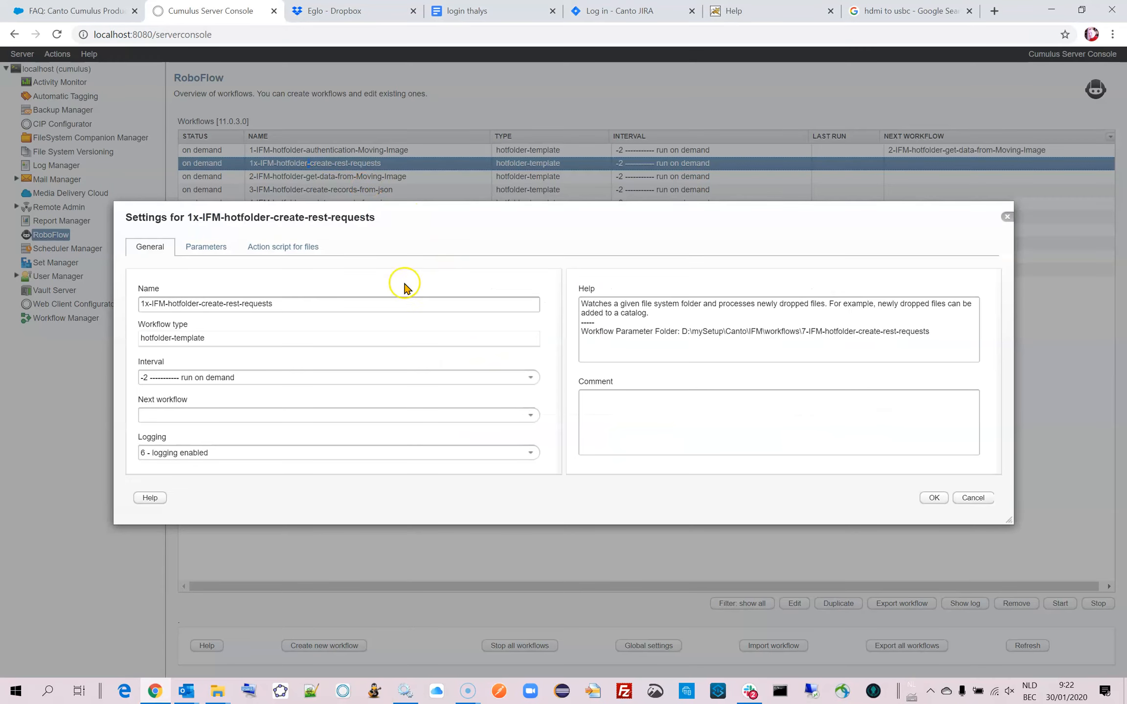
{"action": "left_click", "coordinate": [973, 498]}
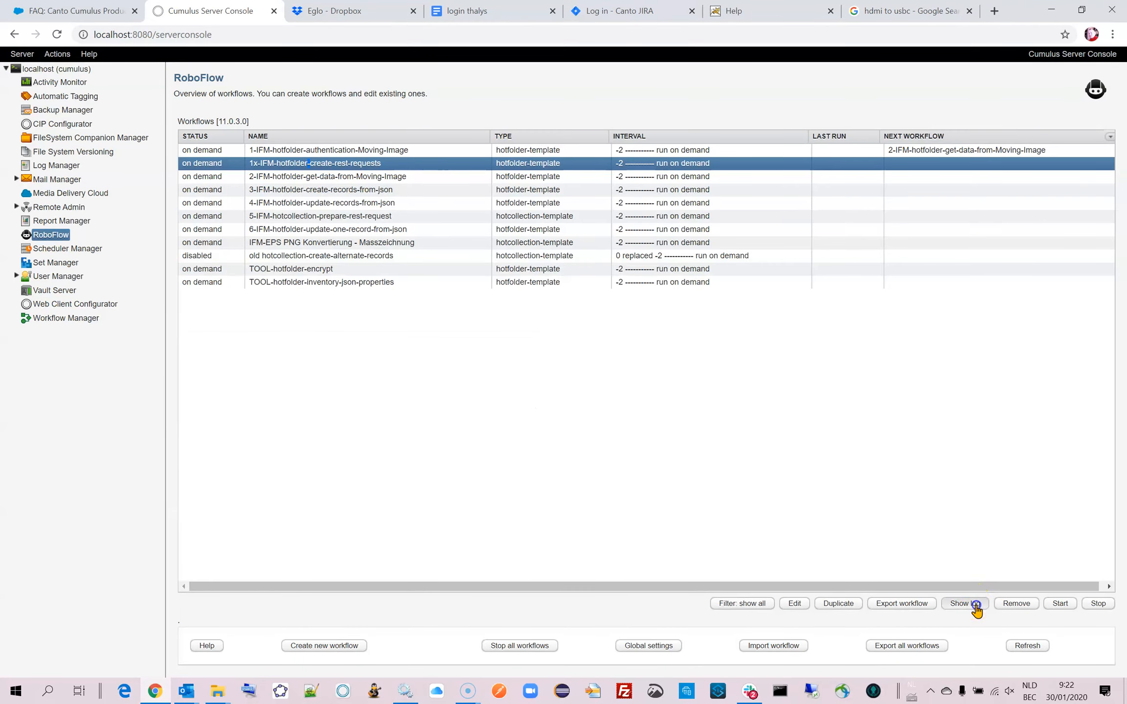
{"action": "left_click", "coordinate": [964, 603]}
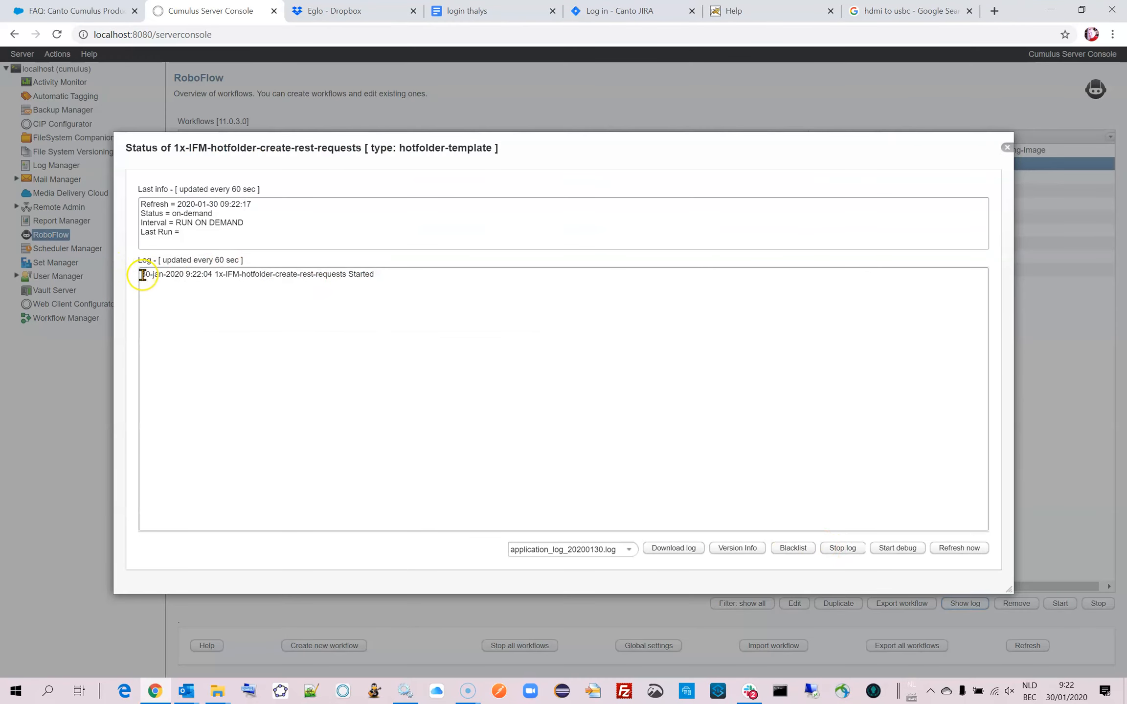
{"action": "left_click_drag", "start_coordinate": [140, 274], "coordinate": [442, 286]}
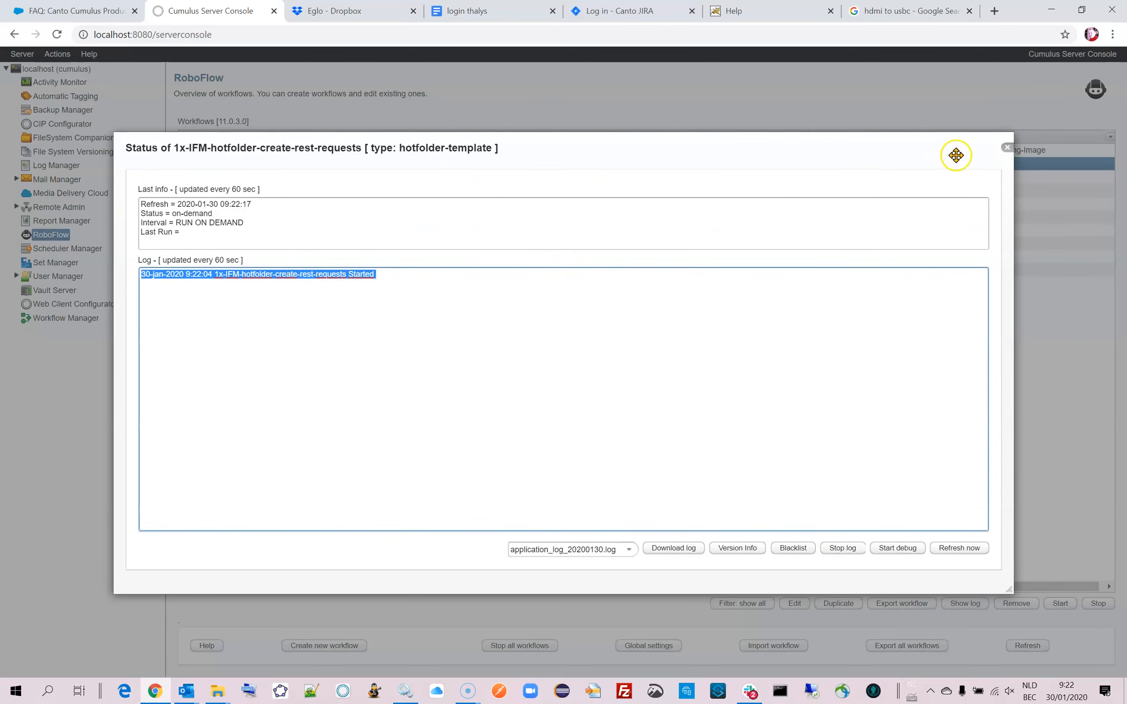
{"action": "left_click", "coordinate": [1006, 148]}
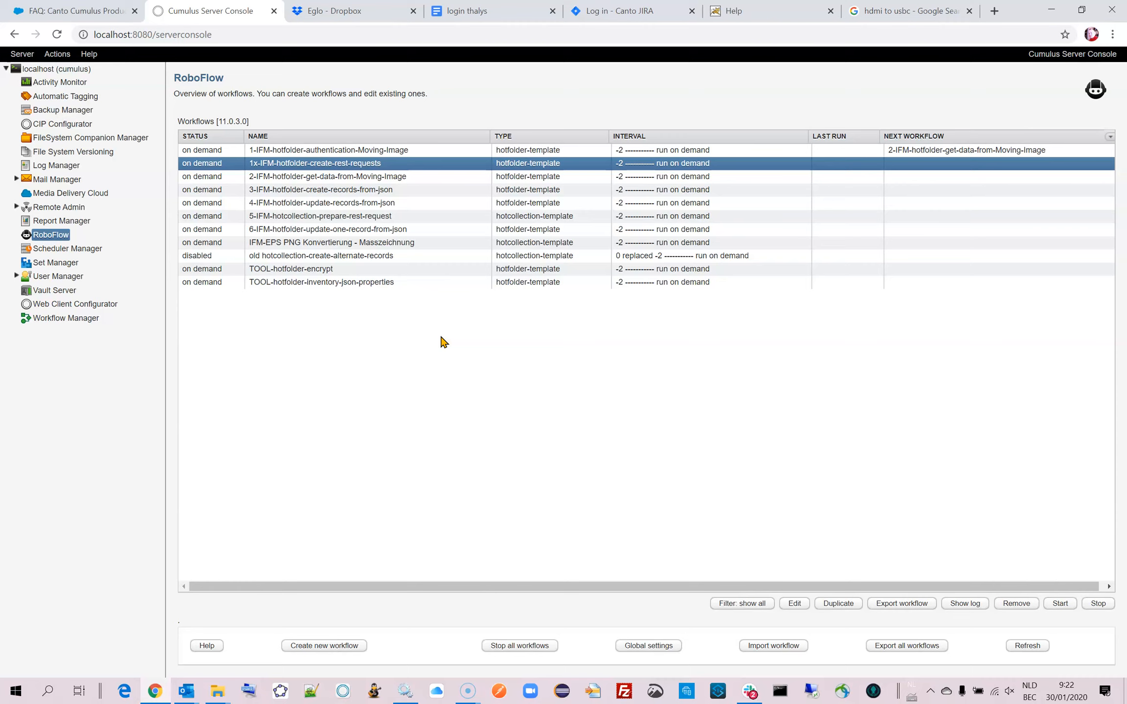
Reopen the general settings of 1x-IFM-hotfolder-create-rest-requests and cancel out of them.
{"action": "left_click", "coordinate": [373, 164]}
{"action": "double_click", "coordinate": [372, 163]}
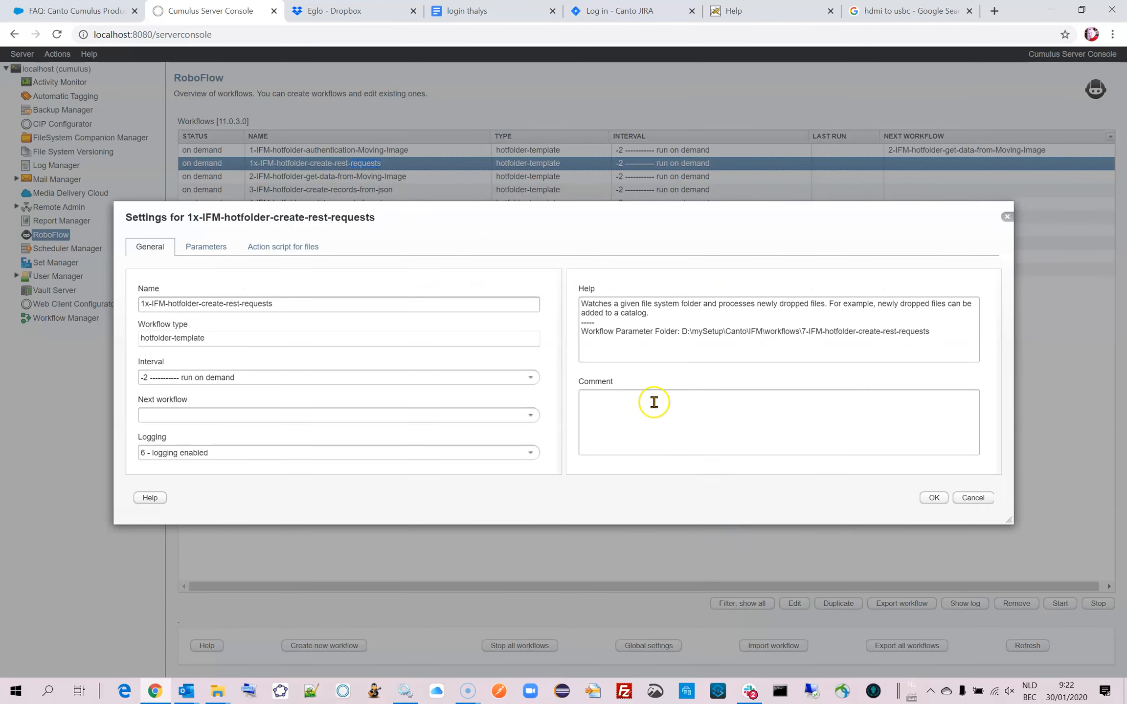
{"action": "left_click", "coordinate": [969, 497]}
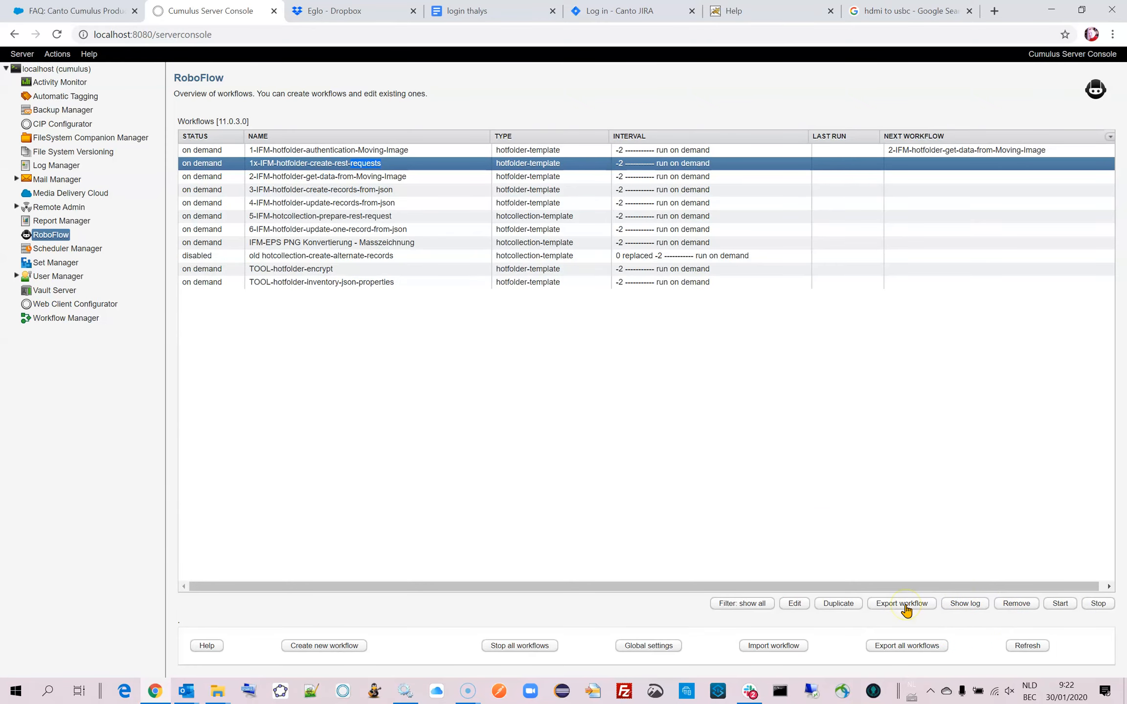
Show the version info from the selected workflow's log, highlight the newest RoboFlow version number, and close the log.
{"action": "left_click", "coordinate": [965, 603]}
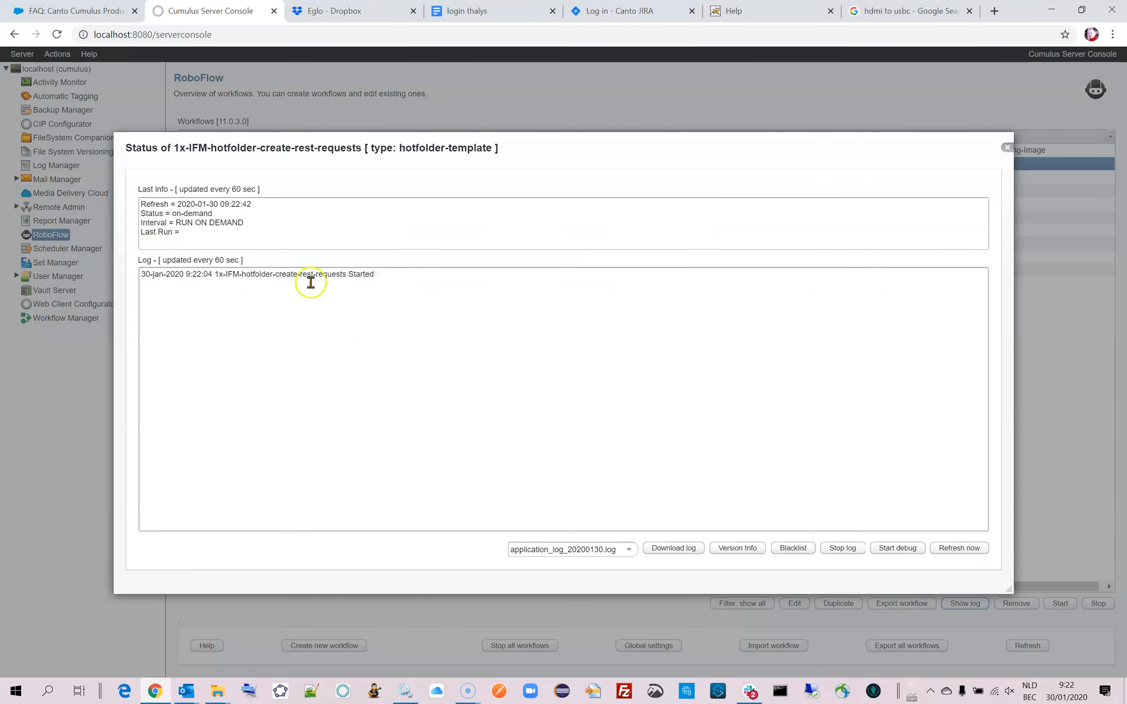
{"action": "left_click", "coordinate": [737, 548]}
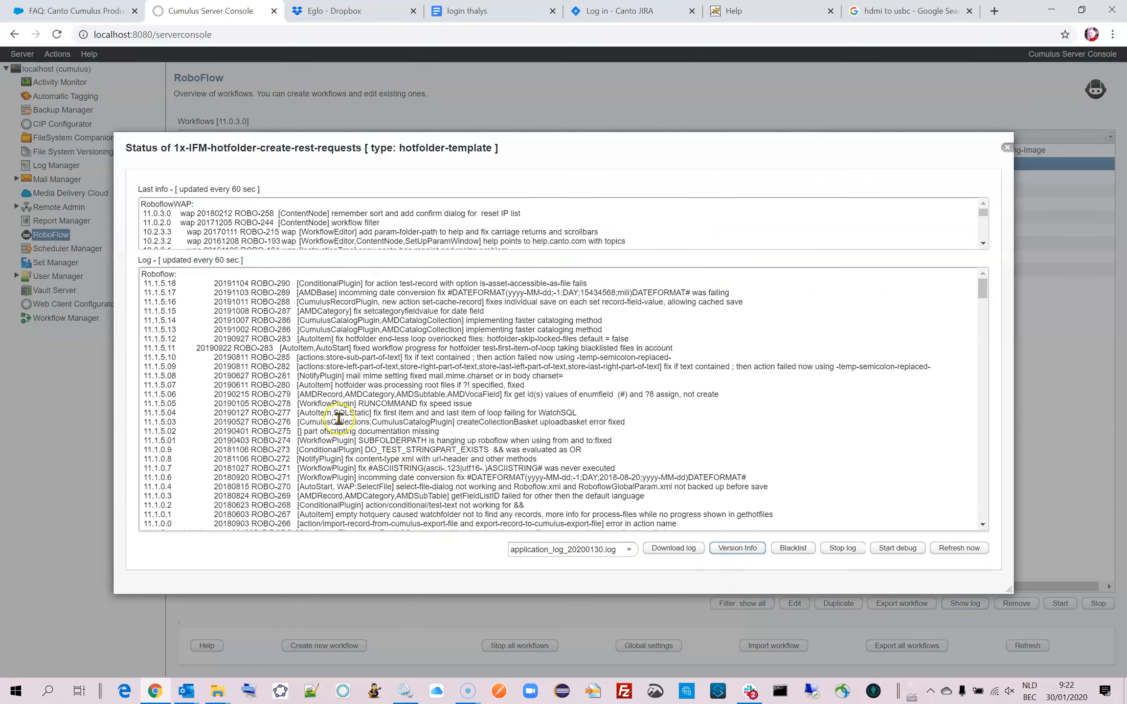
{"action": "left_click_drag", "start_coordinate": [145, 283], "coordinate": [183, 283]}
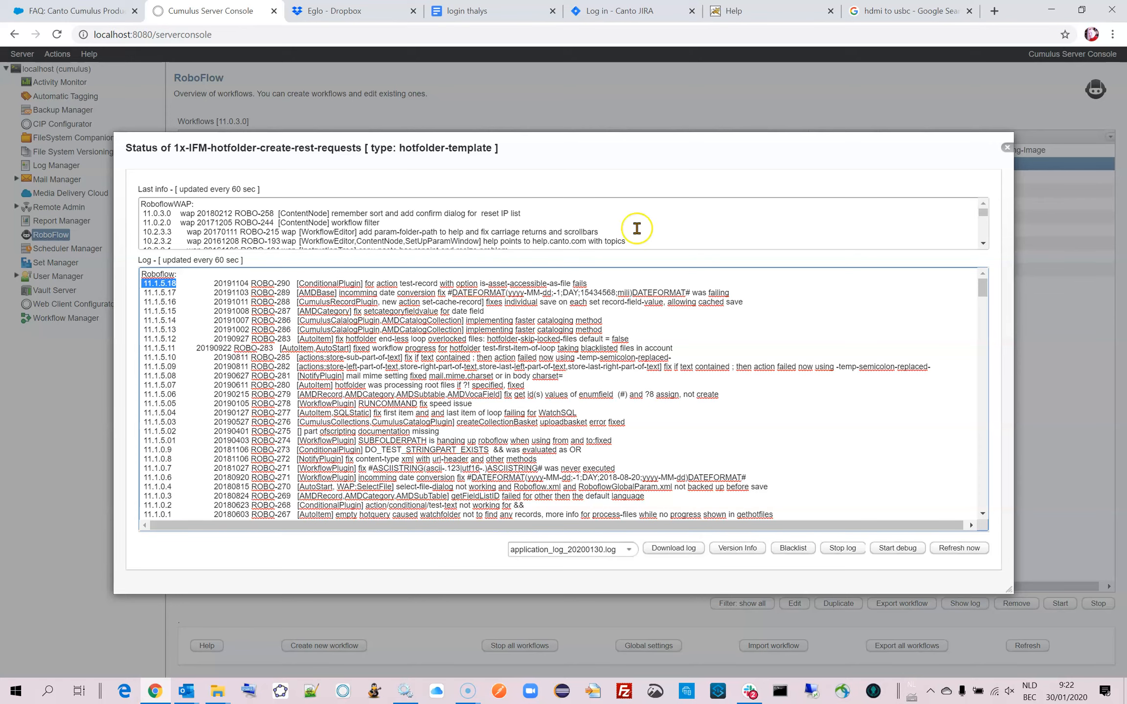
{"action": "left_click", "coordinate": [1008, 149]}
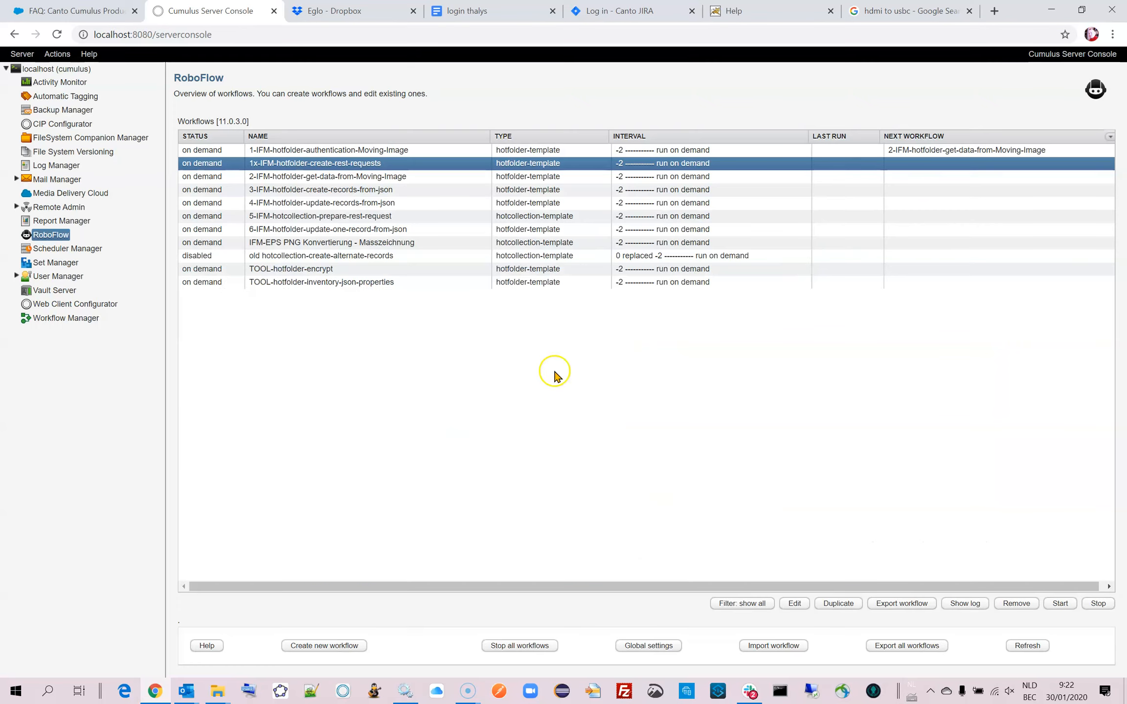
Open versions.txt in the Canto RoboFlow folder, highlight the cjr version number, close the file and return to the Server Console.
{"action": "left_click", "coordinate": [223, 694]}
{"action": "left_click", "coordinate": [266, 651]}
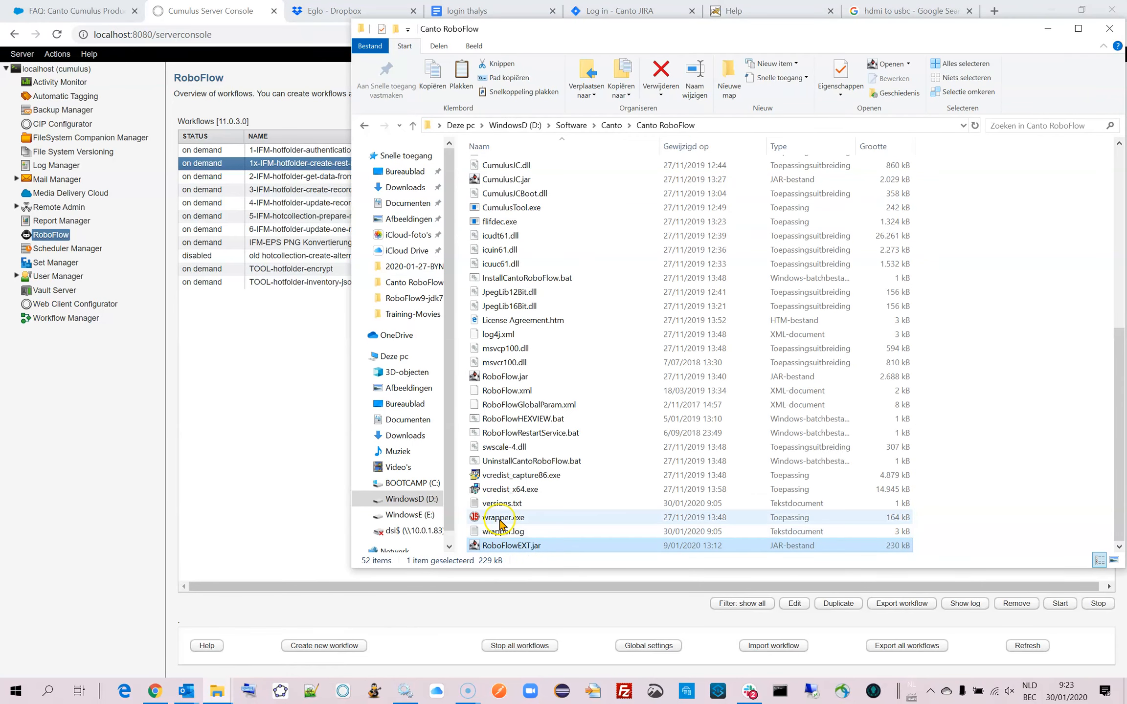
{"action": "double_click", "coordinate": [473, 503]}
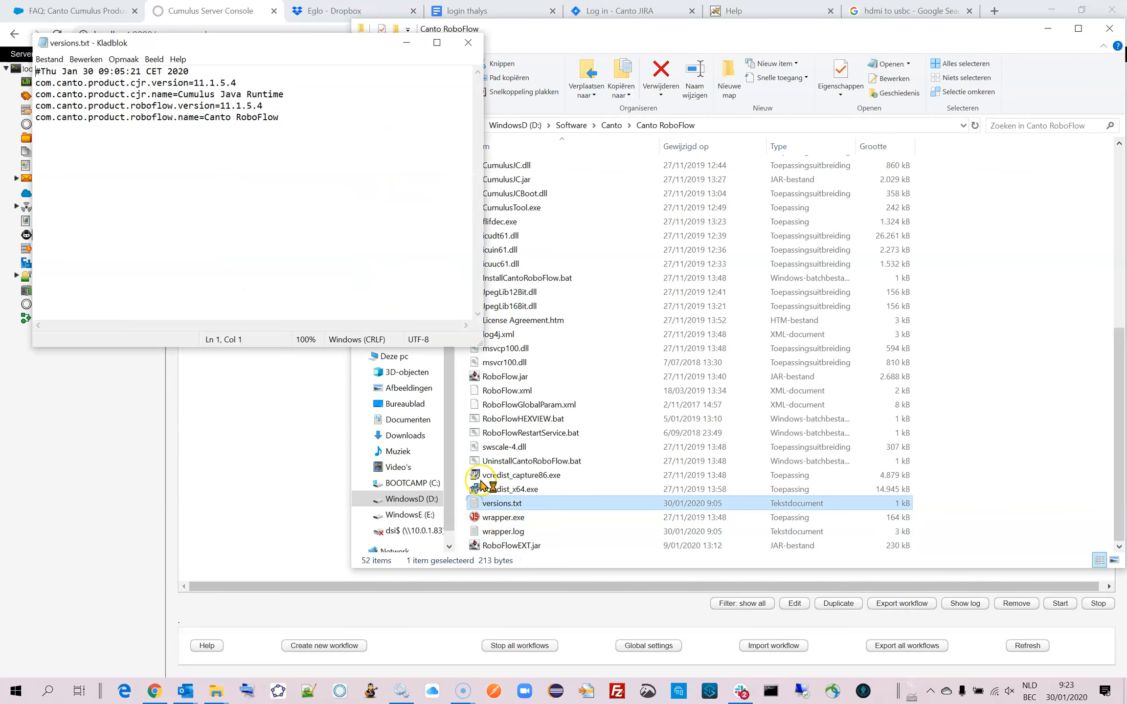
{"action": "left_click_drag", "start_coordinate": [194, 83], "coordinate": [237, 82]}
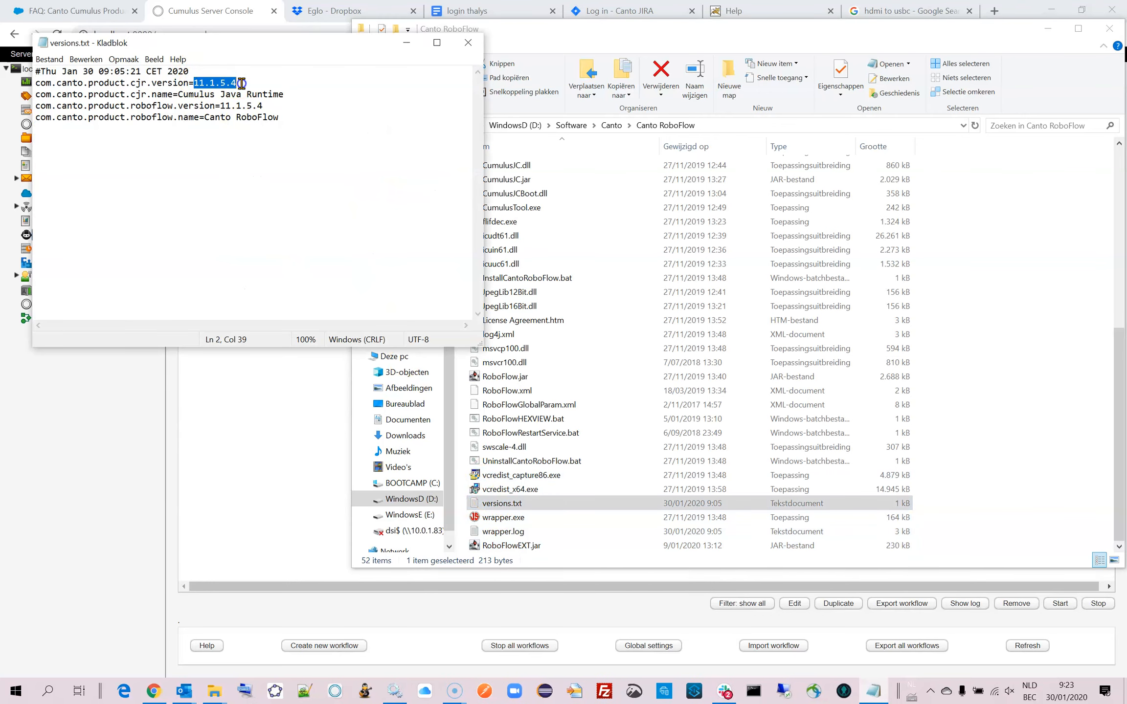
{"action": "left_click", "coordinate": [468, 43]}
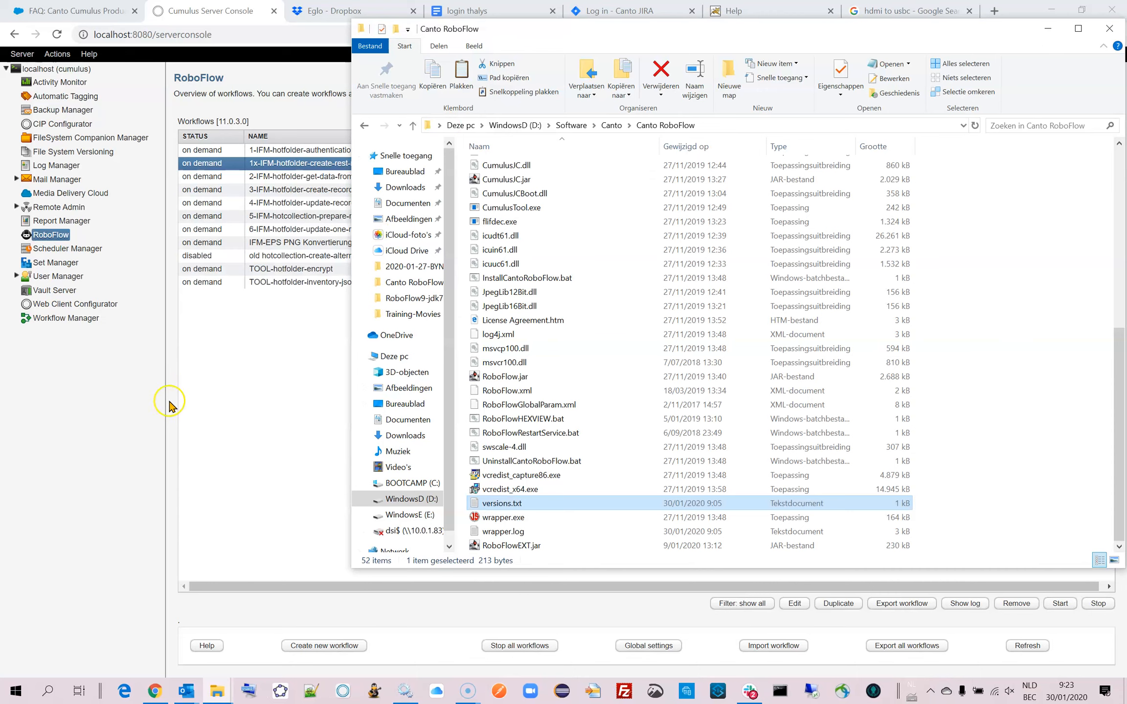
{"action": "left_click", "coordinate": [240, 412]}
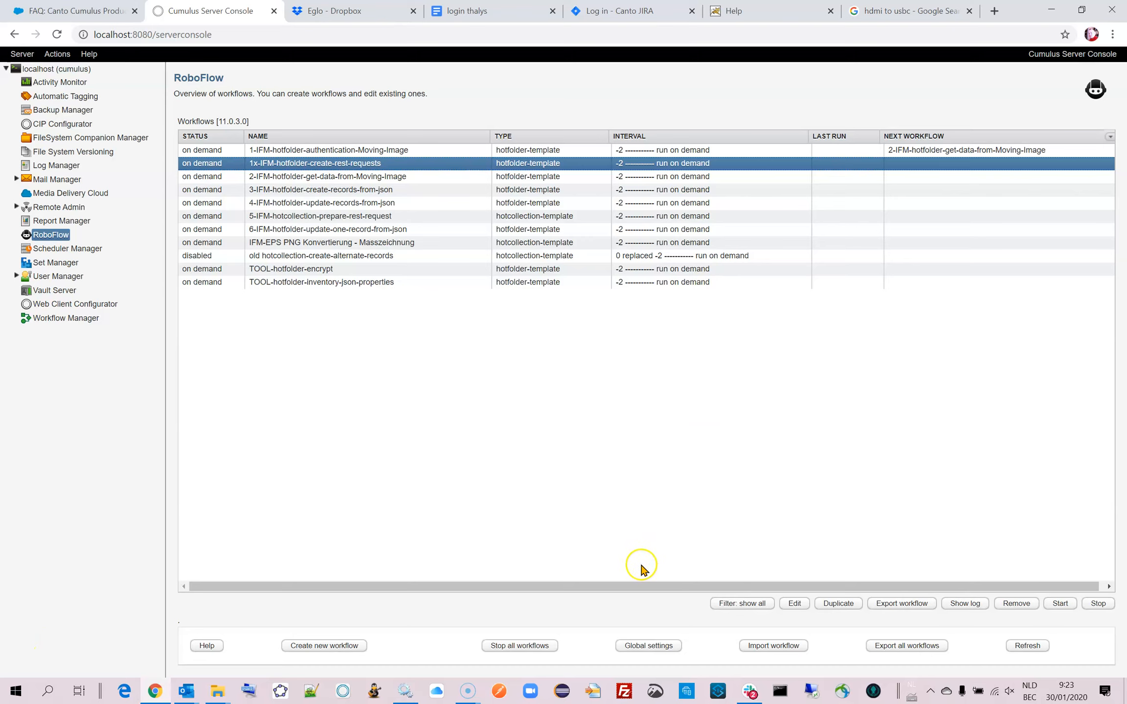
{"action": "mouse_move", "coordinate": [466, 698]}
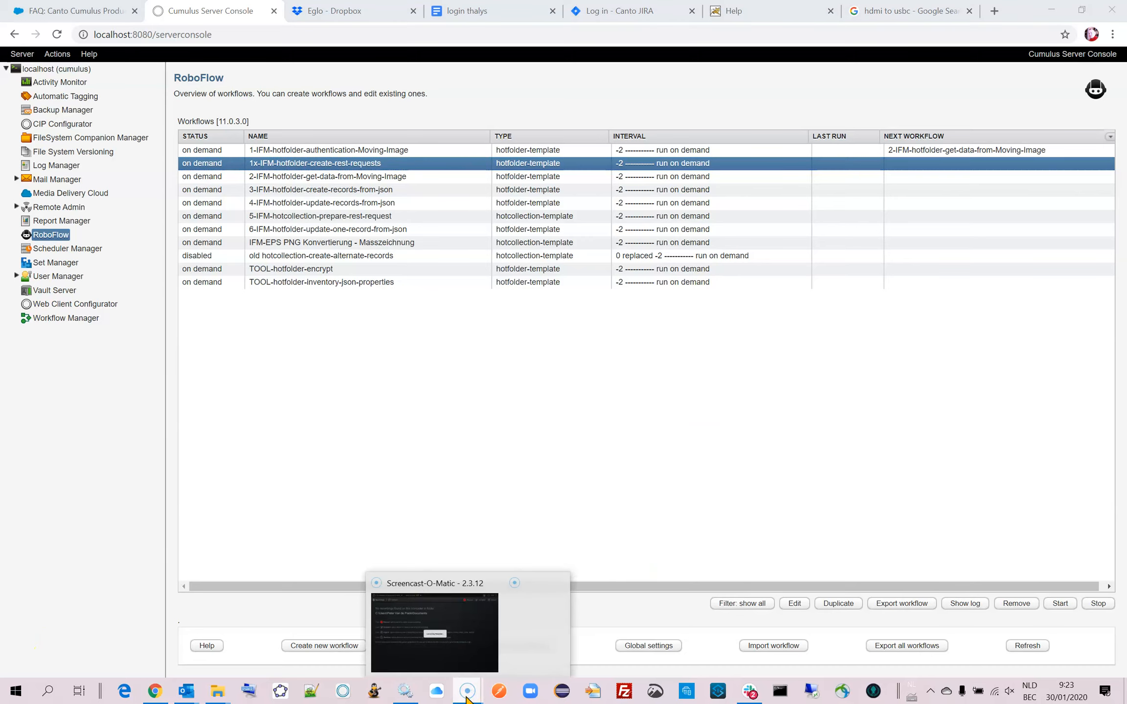
{"action": "left_click", "coordinate": [469, 665]}
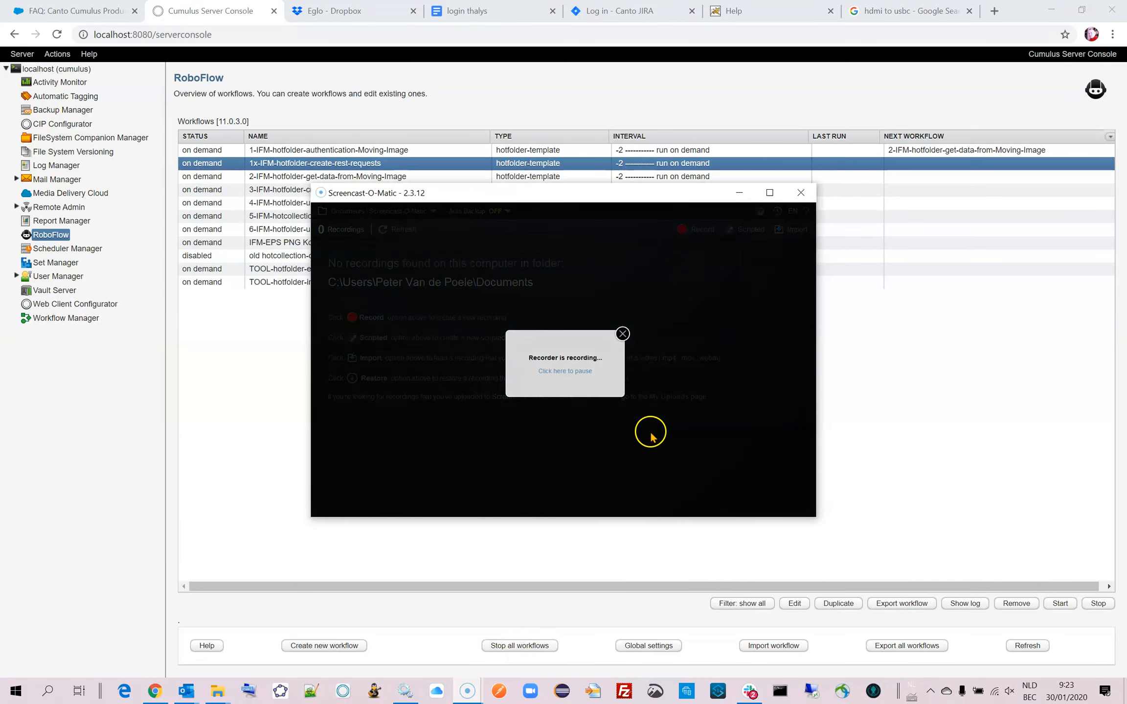